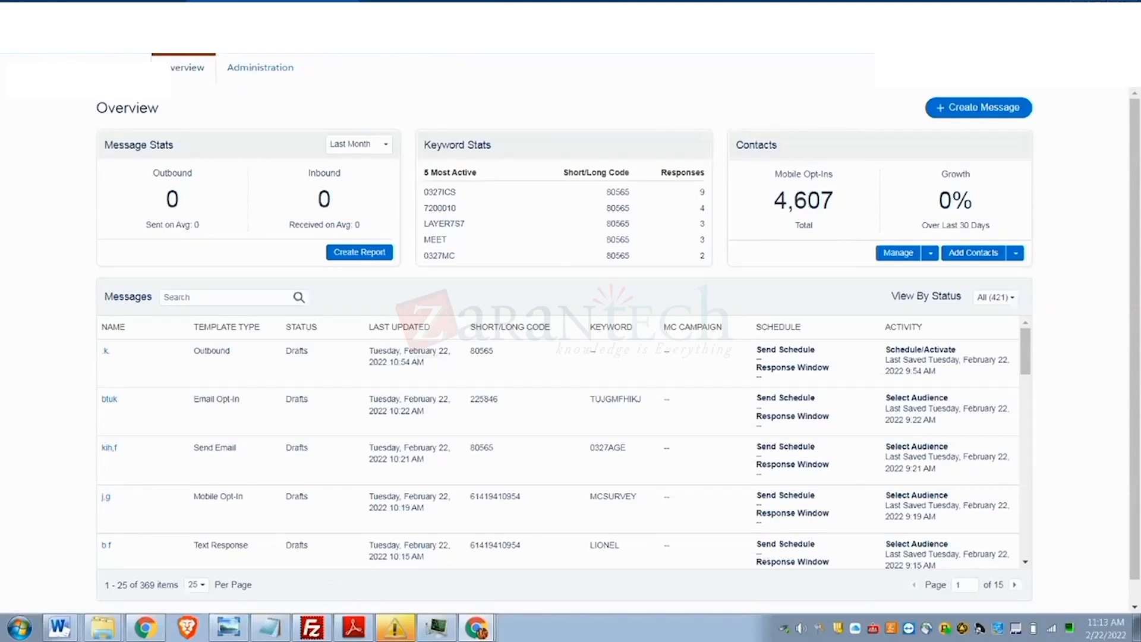
- Duplicate the browser tab, dismiss the February release announcement, and go to Contact Builder
right_click(254, 13)
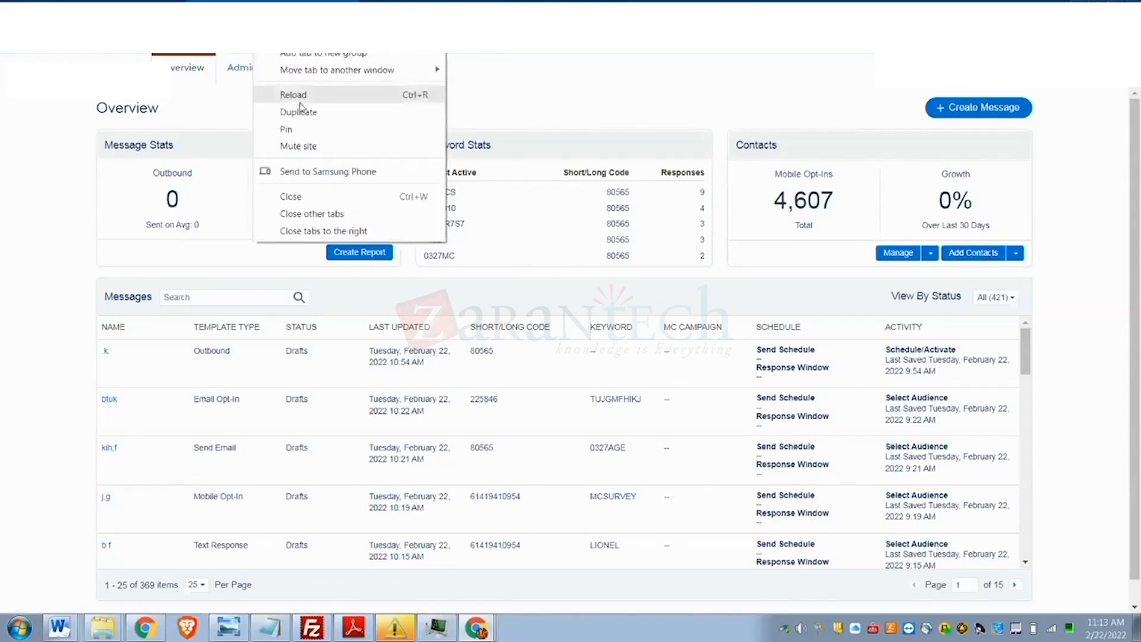
click(297, 111)
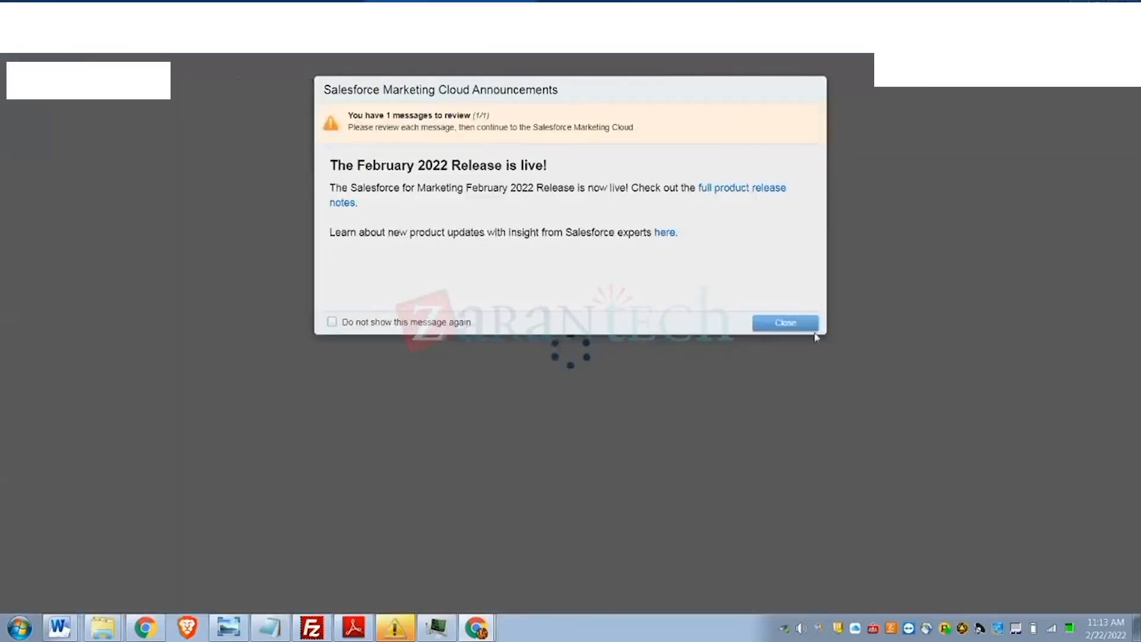
click(785, 323)
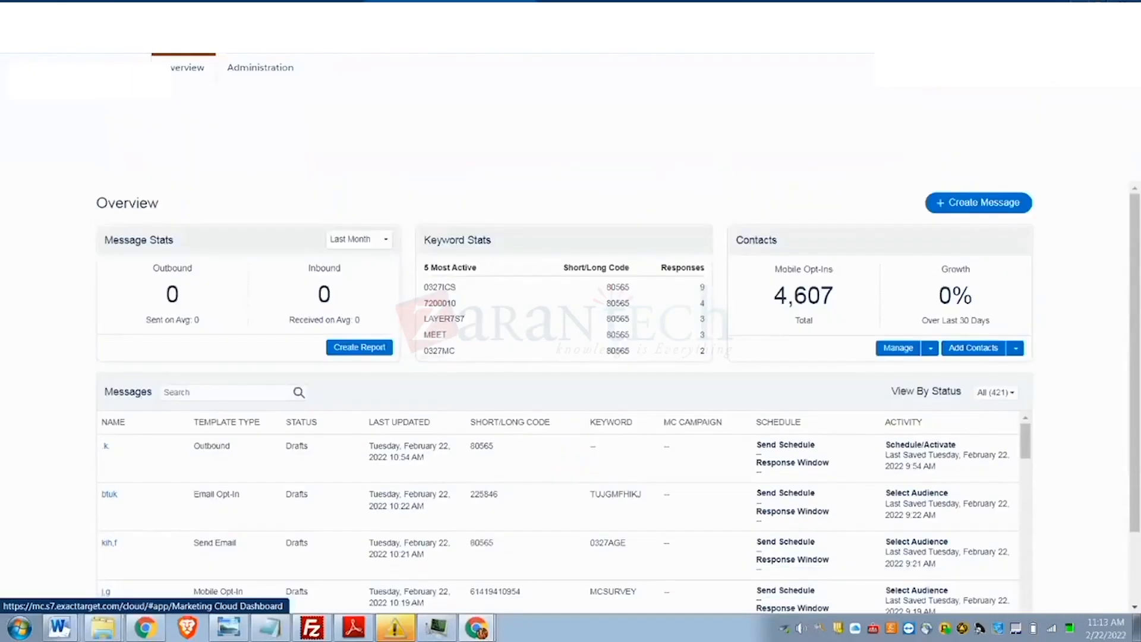
mouse_move(12, 60)
mouse_move(609, 167)
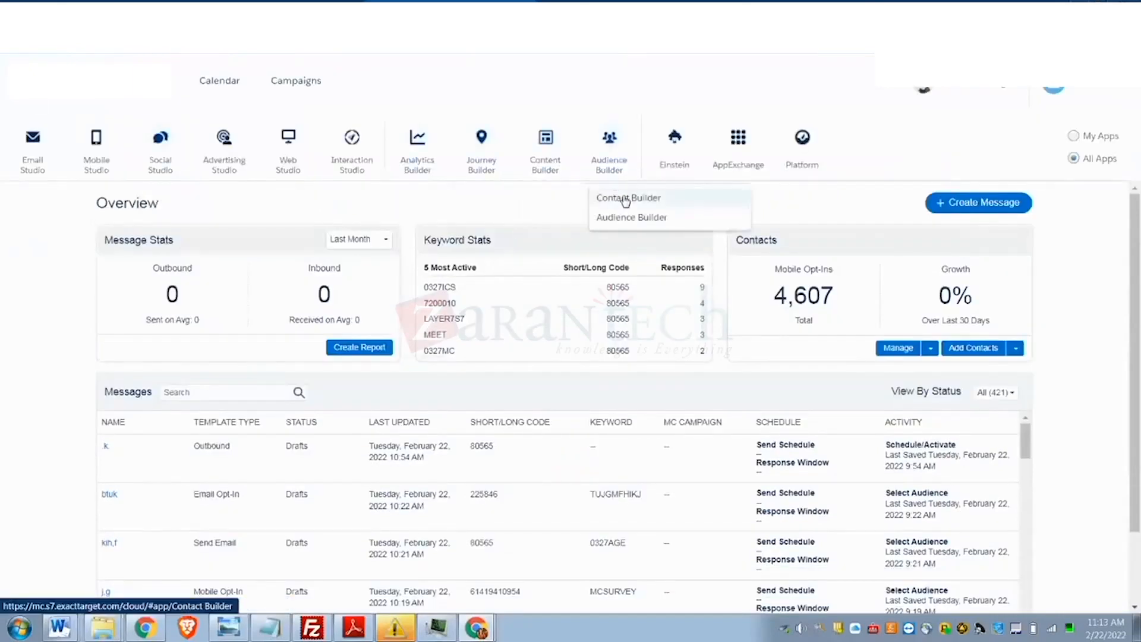
click(622, 199)
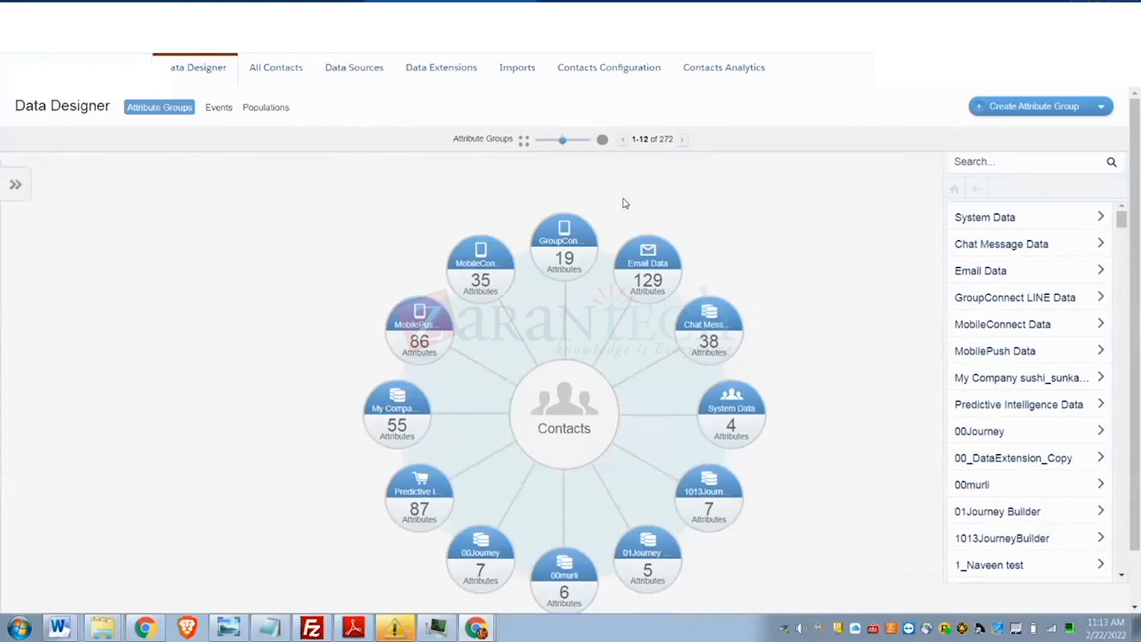
- Show the Mobile Lists view under All Contacts, listing all 152 mobile lists
click(288, 67)
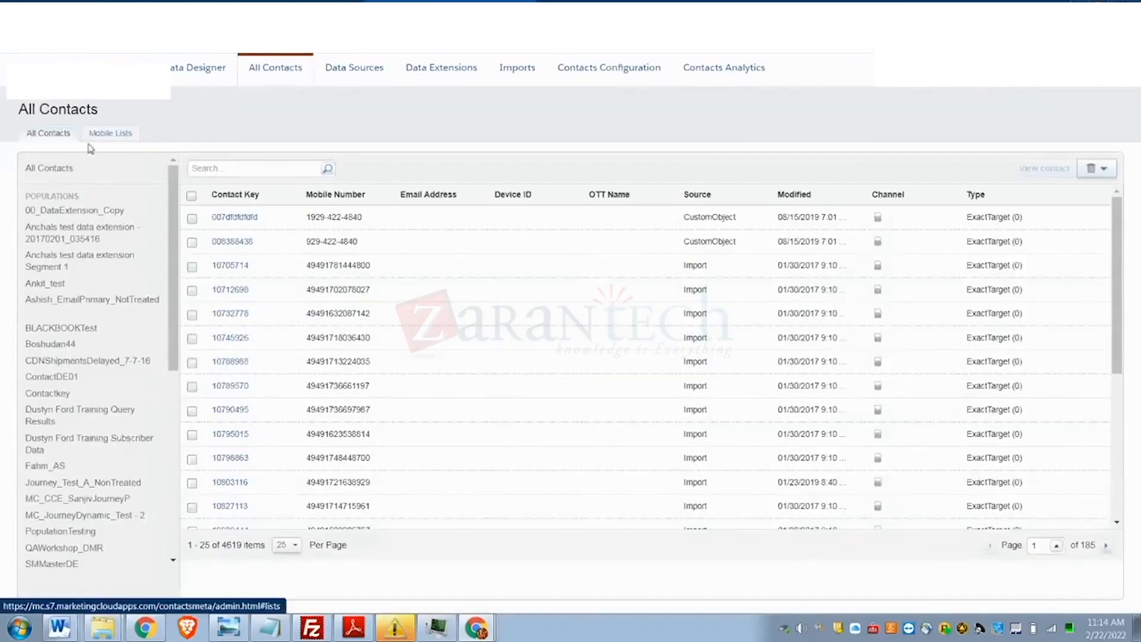
click(108, 133)
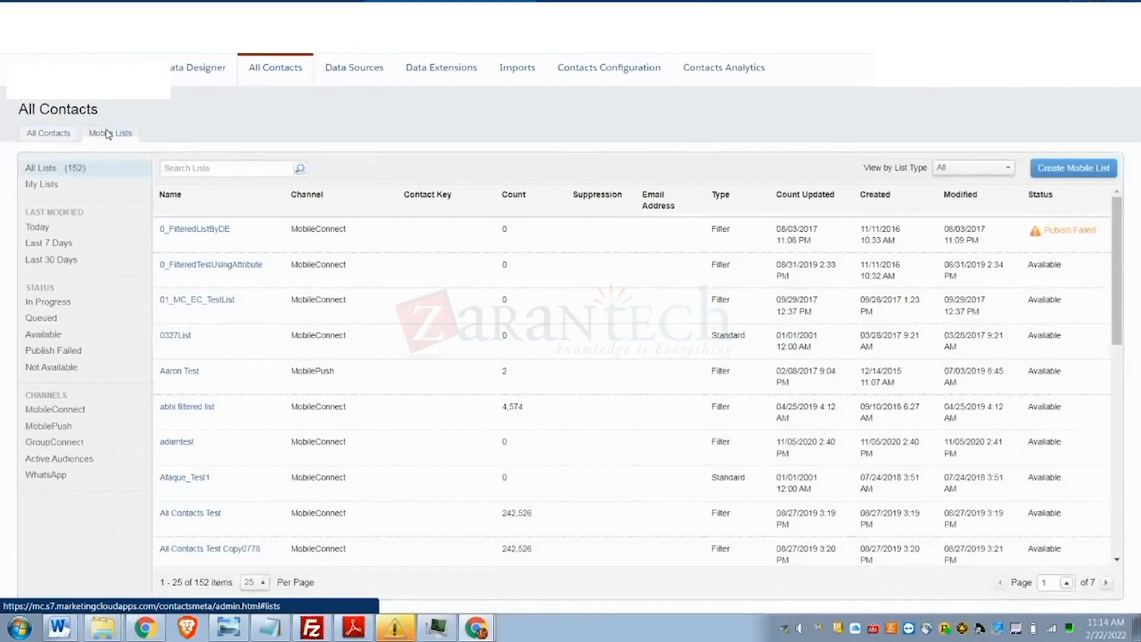
- Start a new mobile list created from a file on the MobileConnect channel
click(1049, 171)
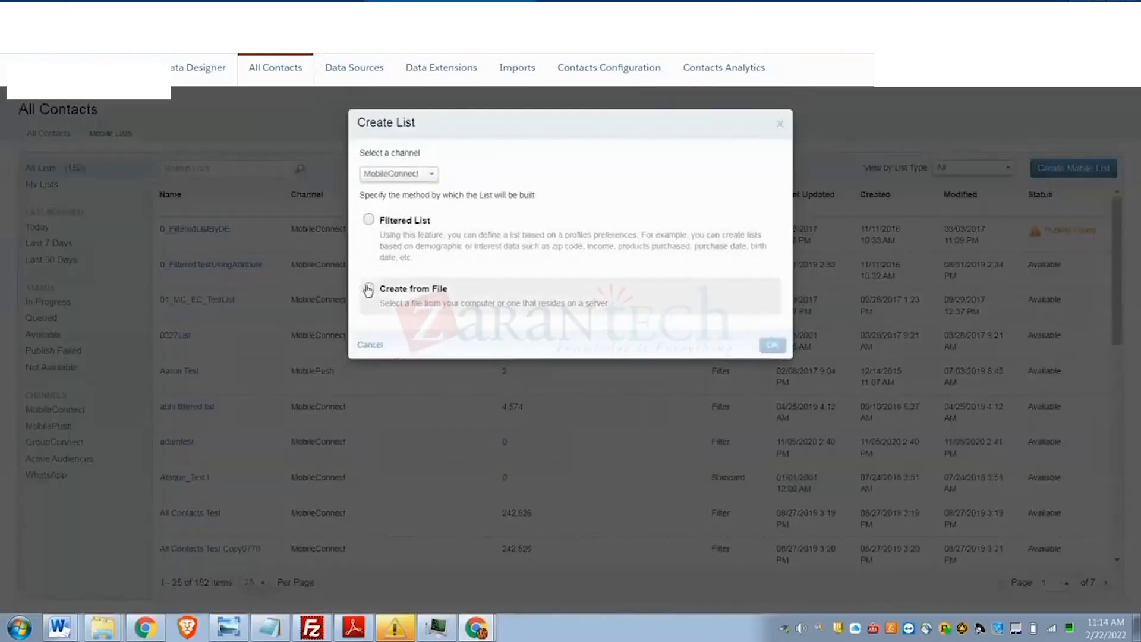
click(369, 289)
click(774, 346)
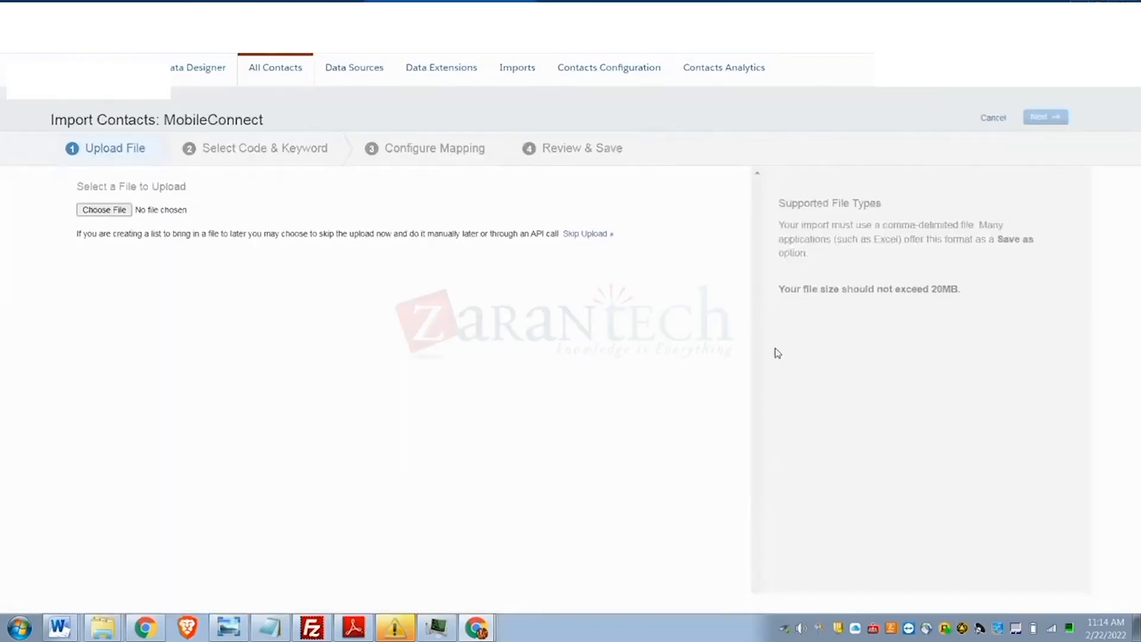
- Browse to C:\Users and choose the daily customer CSV file for upload
click(92, 210)
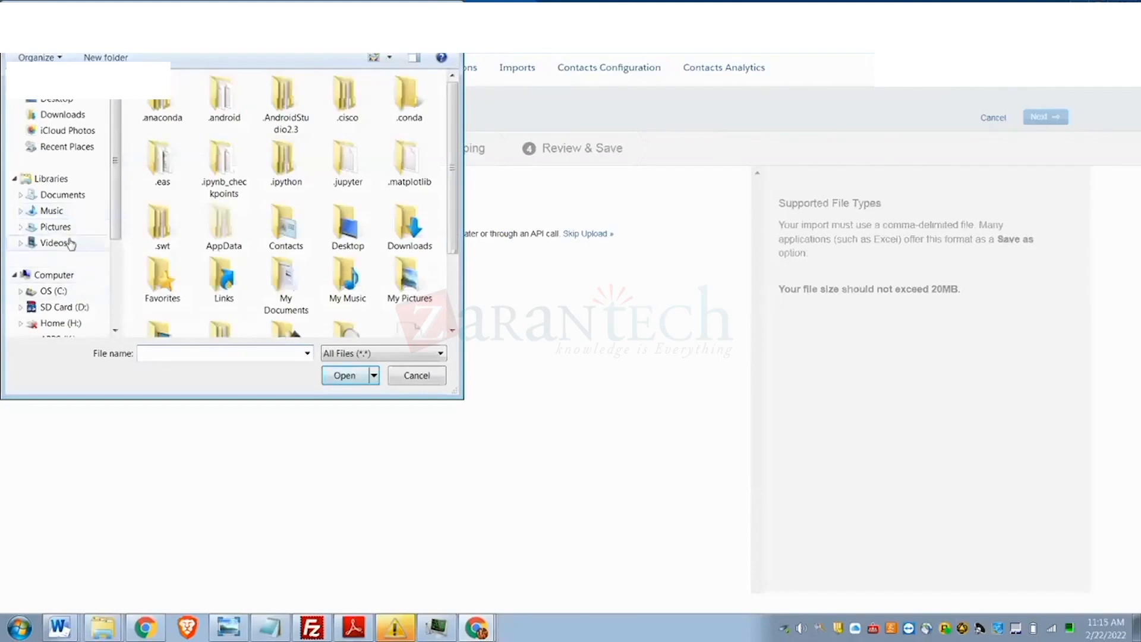
drag(118, 206, 122, 237)
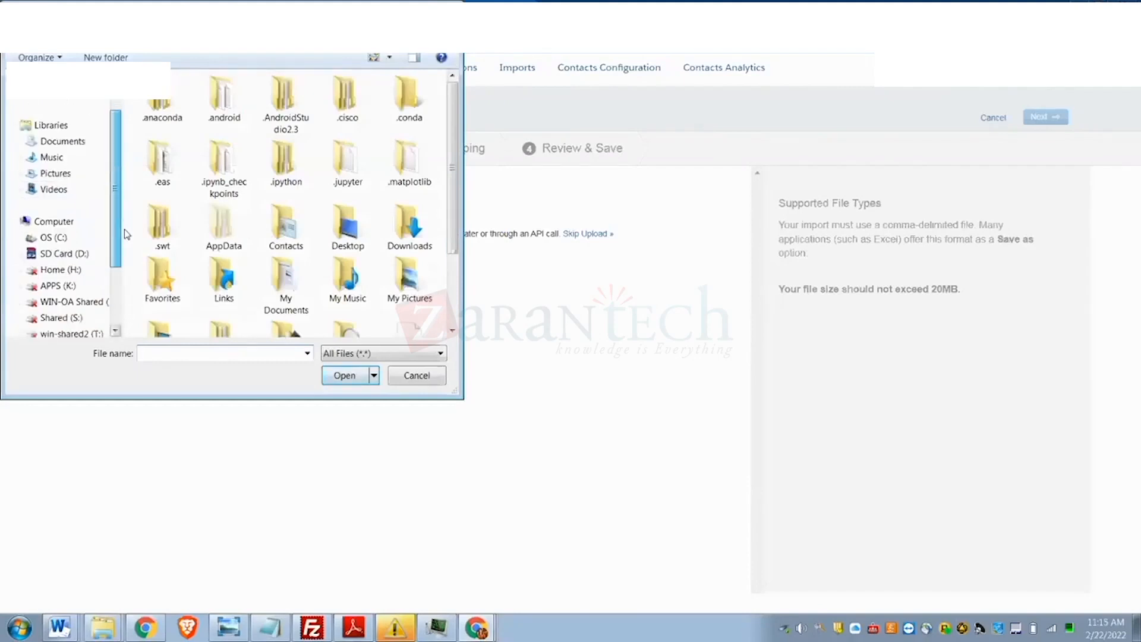
click(66, 238)
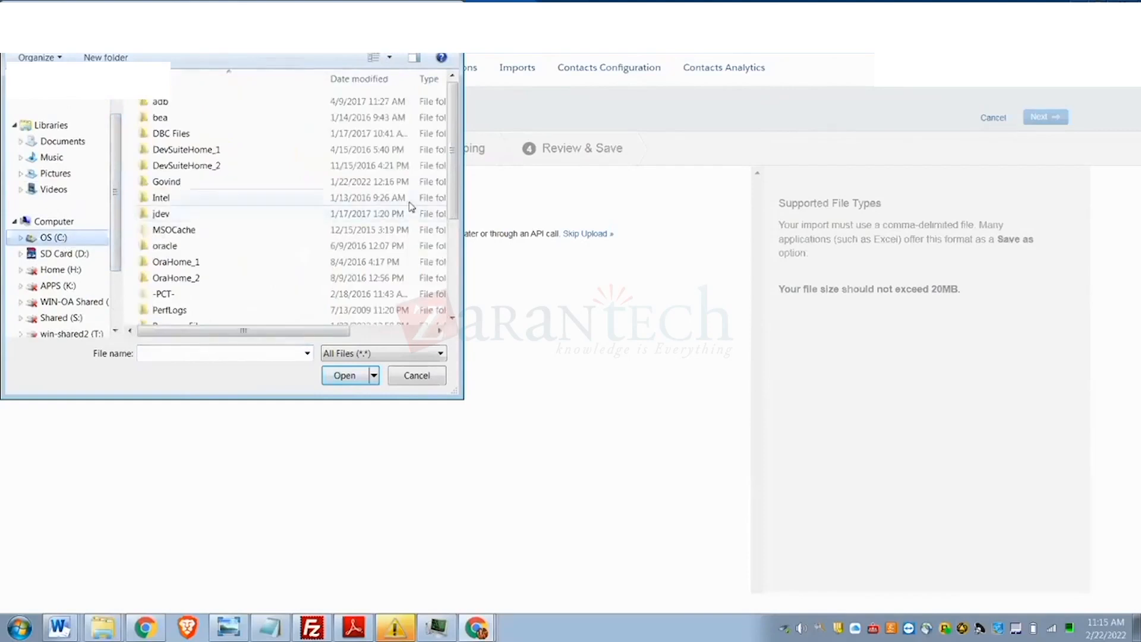
drag(452, 185, 457, 259)
click(150, 276)
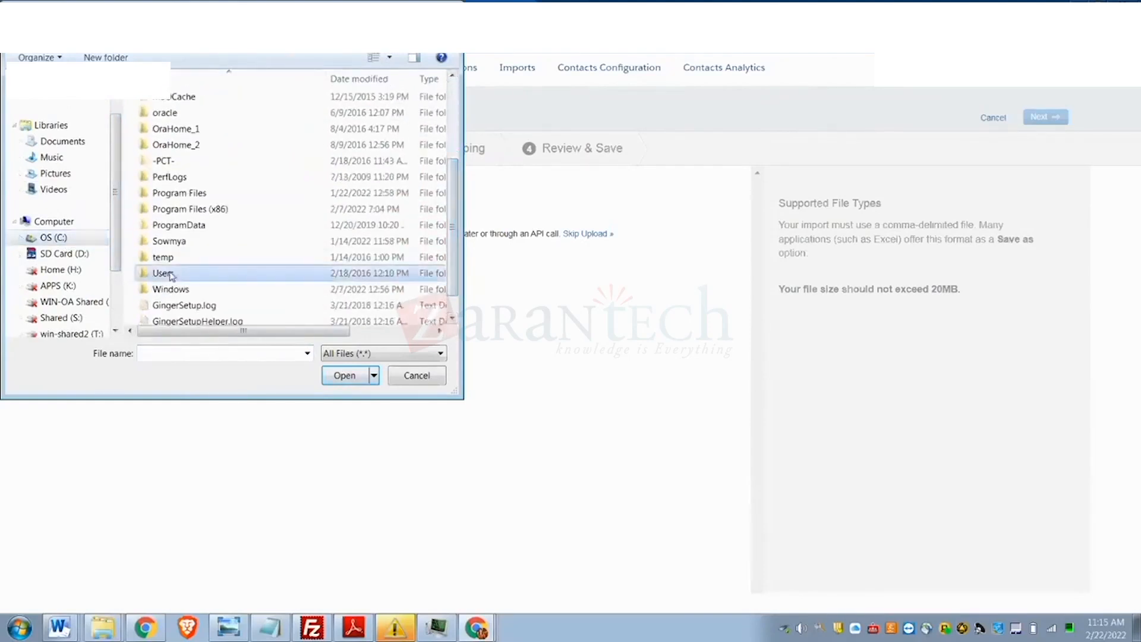
double_click(171, 273)
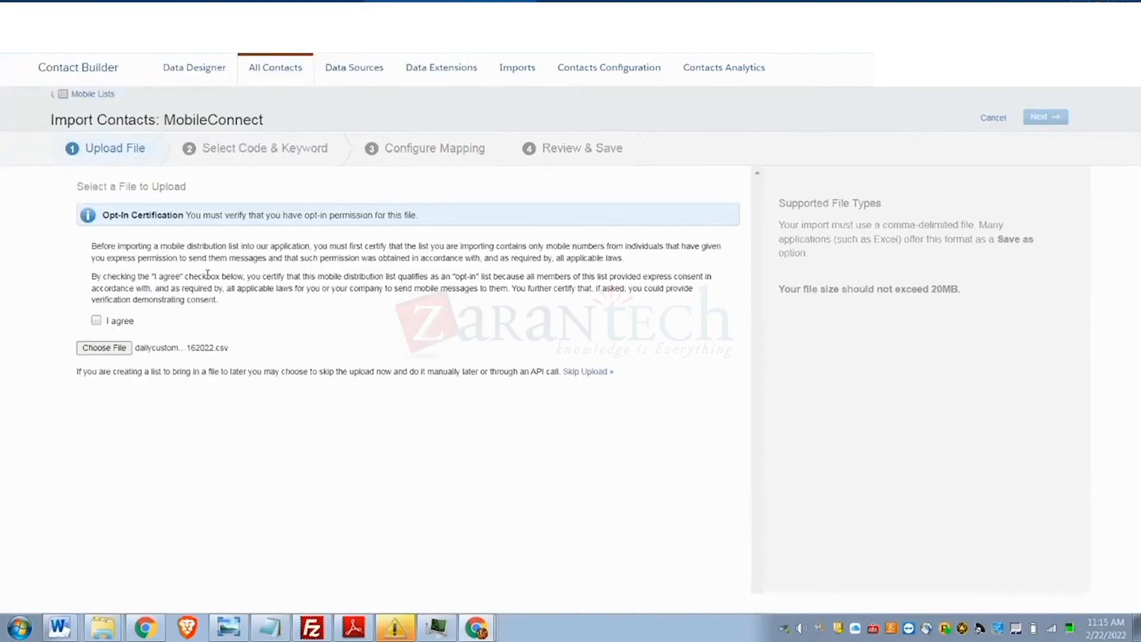
- Certify opt-in permission and upload dailycustomerfile02162022.csv, showing 4 records and 6 columns
click(96, 321)
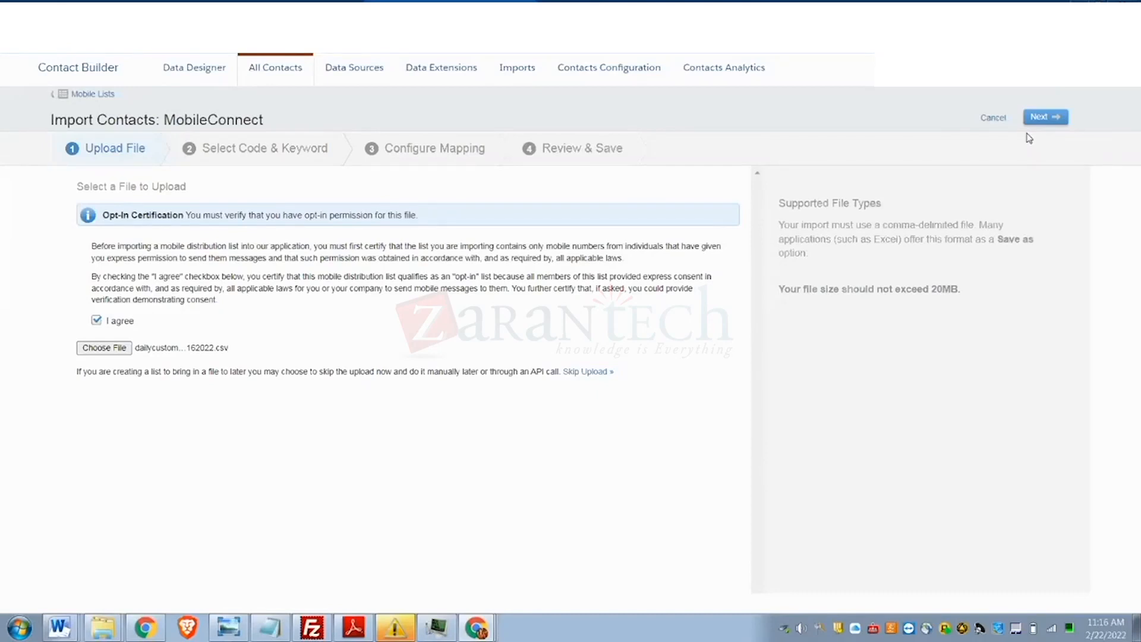
click(1041, 118)
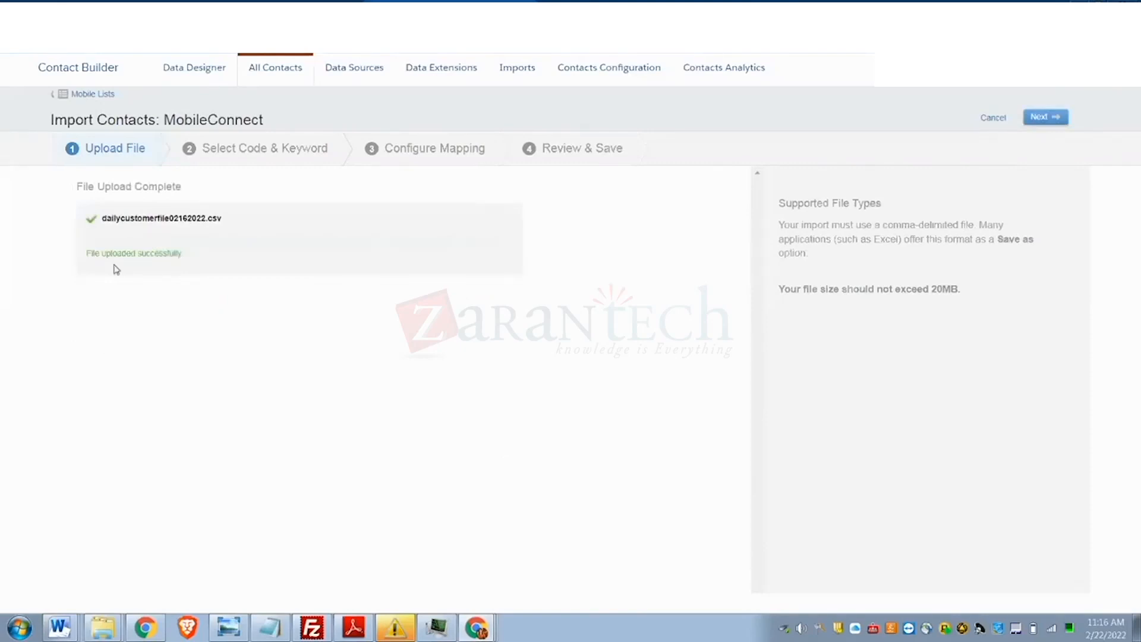
click(1046, 117)
click(1047, 118)
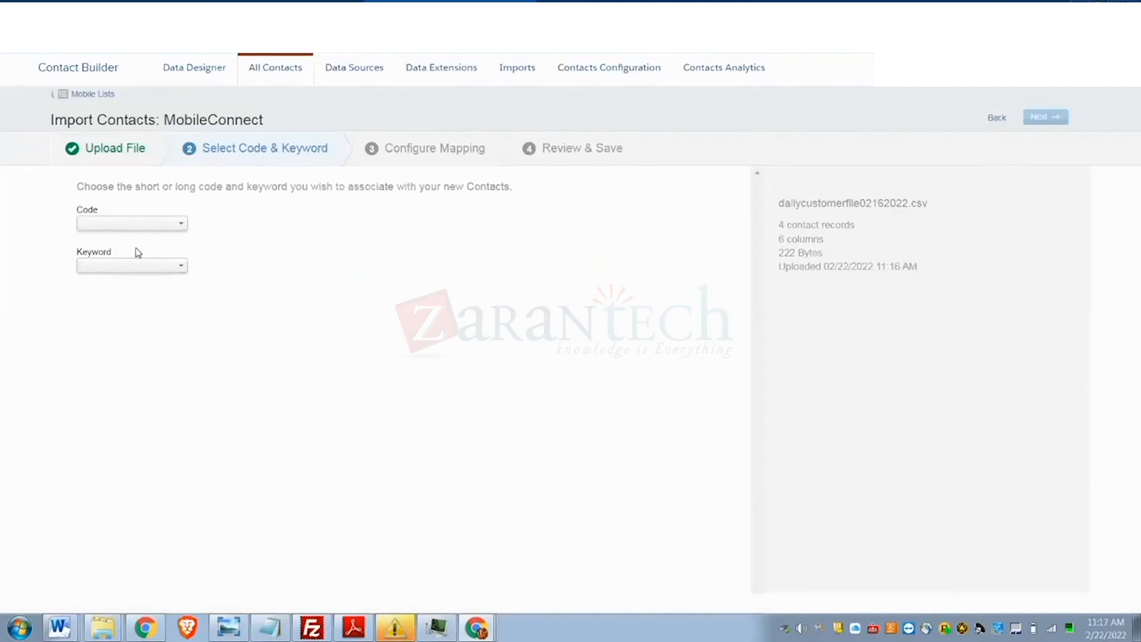
click(148, 230)
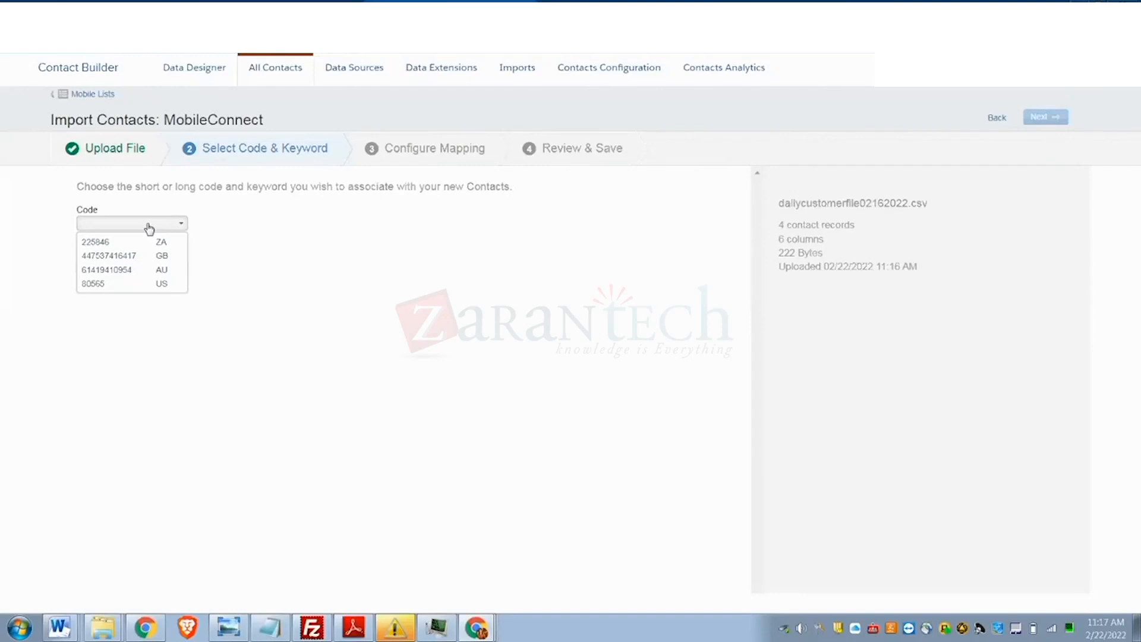
click(169, 273)
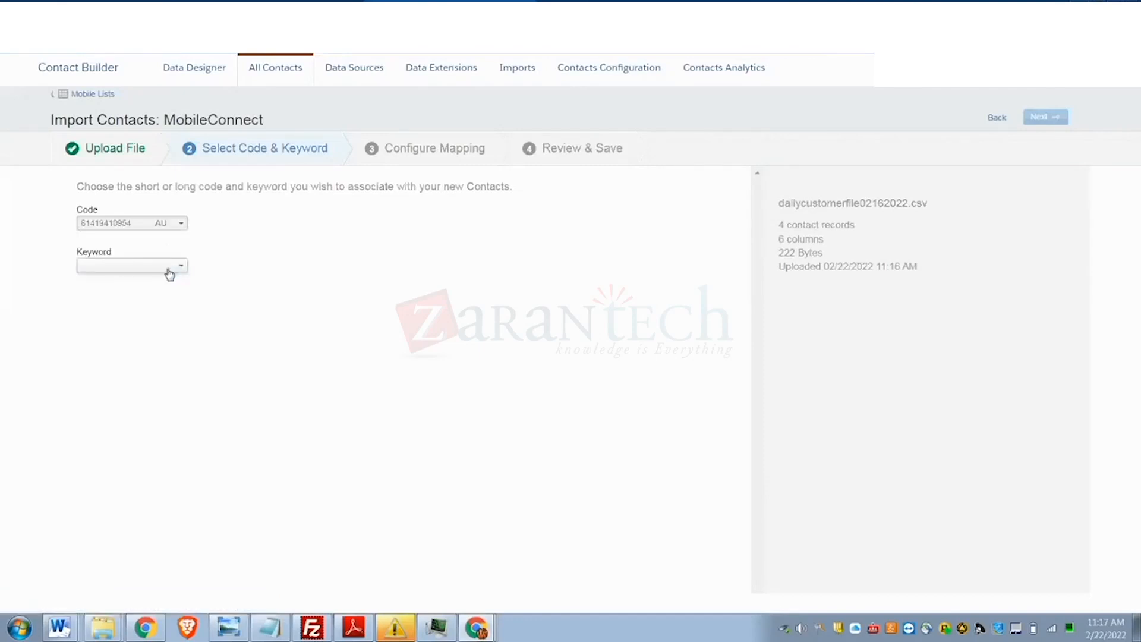
click(169, 274)
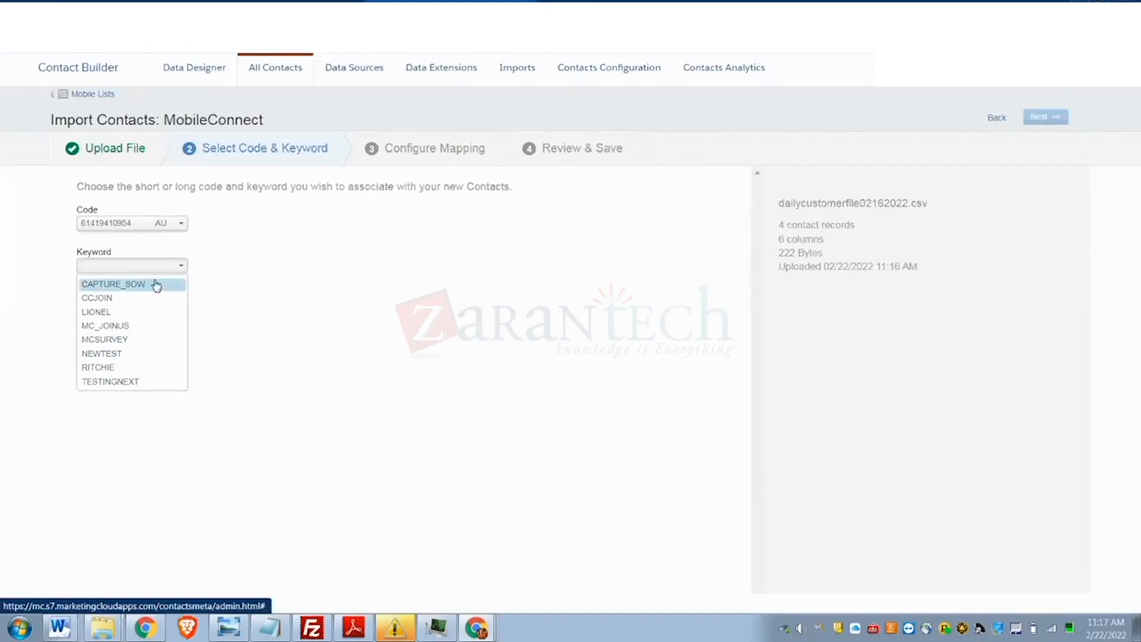
click(156, 285)
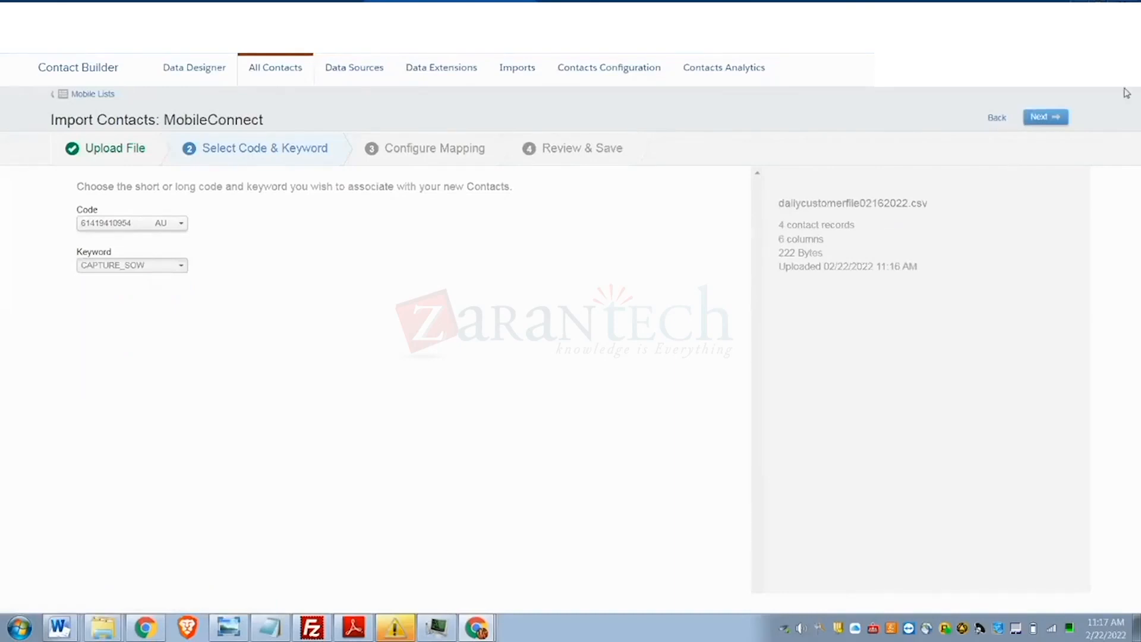
click(1043, 119)
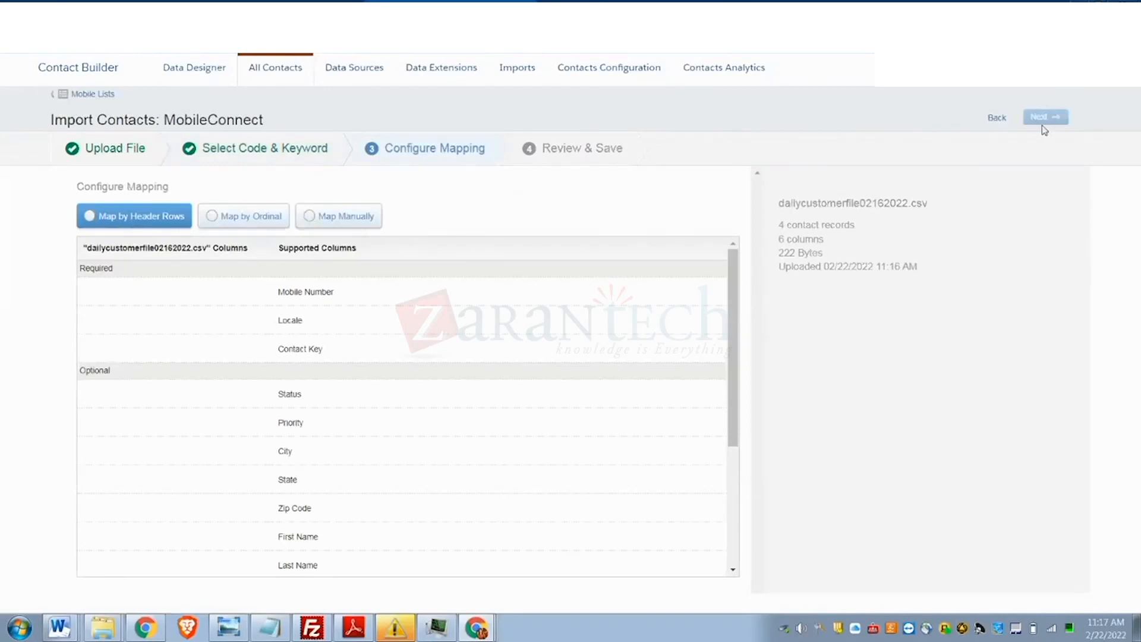
- Map phonenumber to Mobile Number, country to Locale, and customerid to Contact Key
click(351, 225)
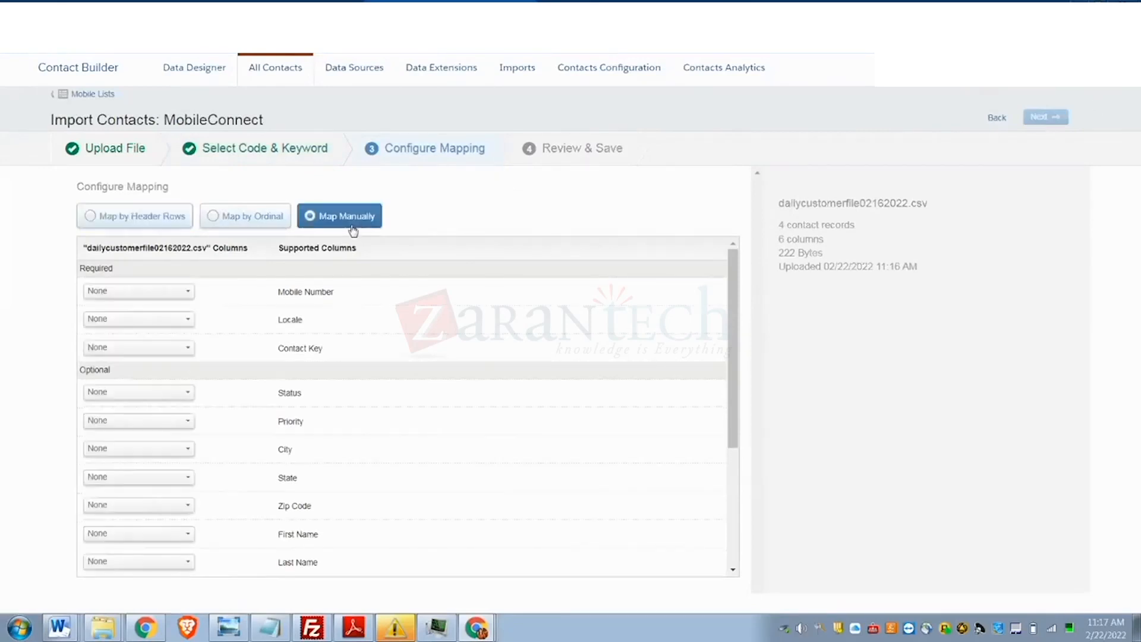
click(159, 292)
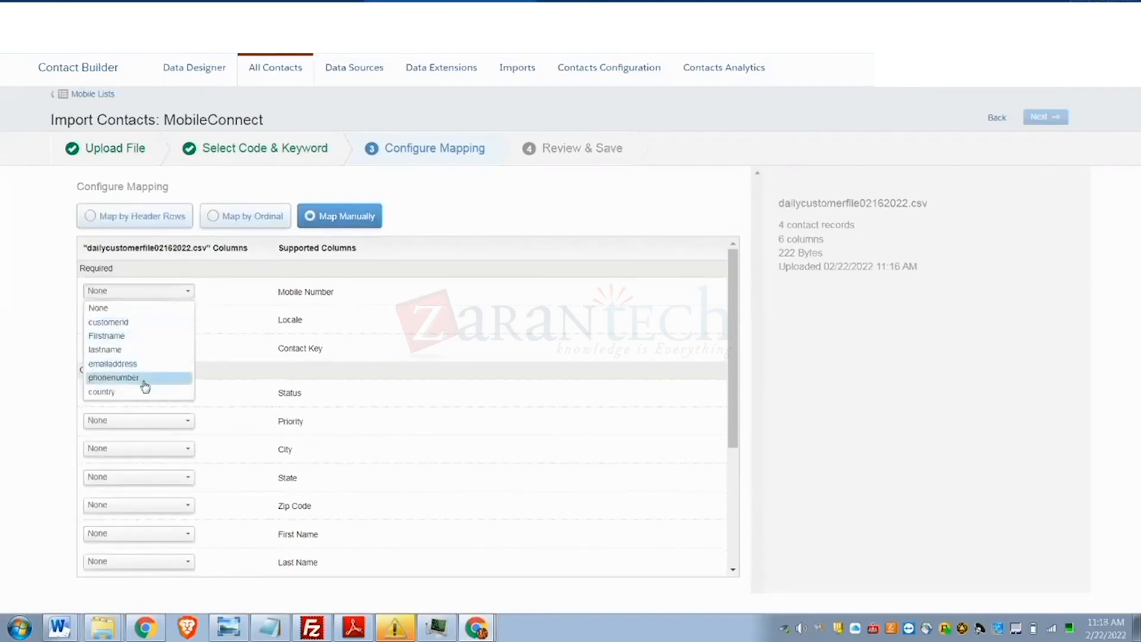
click(146, 378)
click(152, 320)
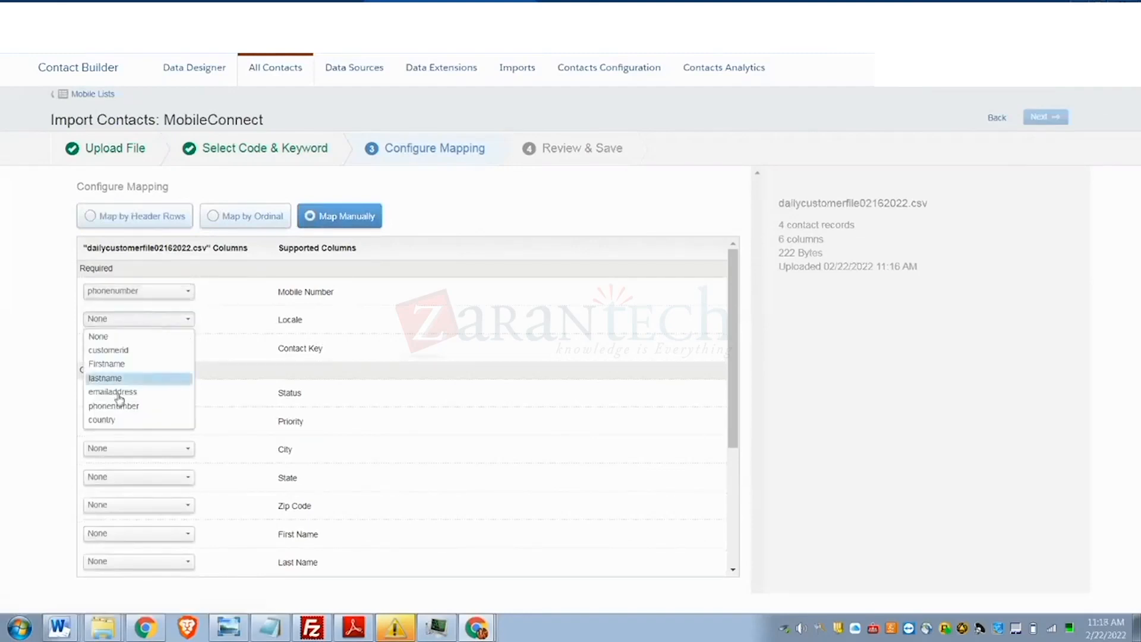
scroll(146, 373, down, 5)
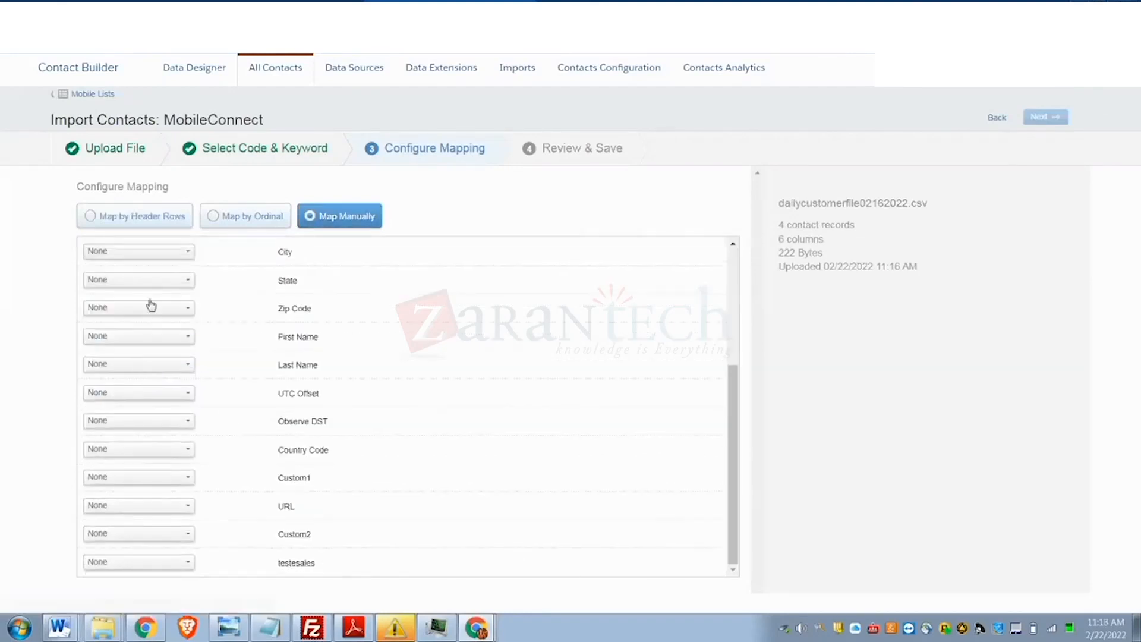
scroll(149, 303, up, 5)
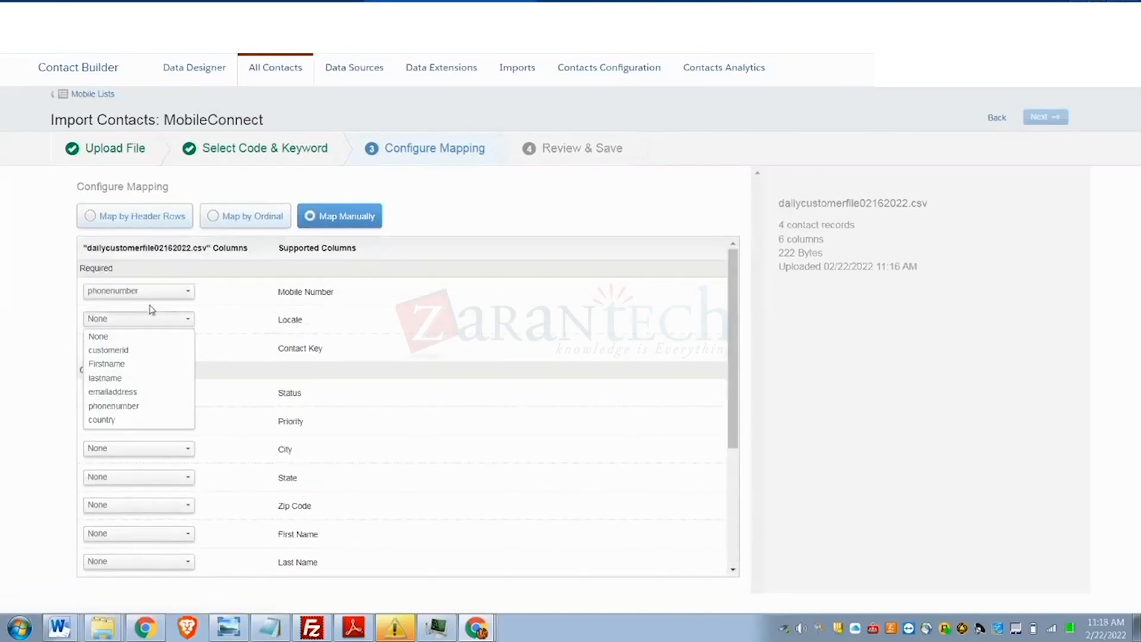
click(101, 421)
click(133, 347)
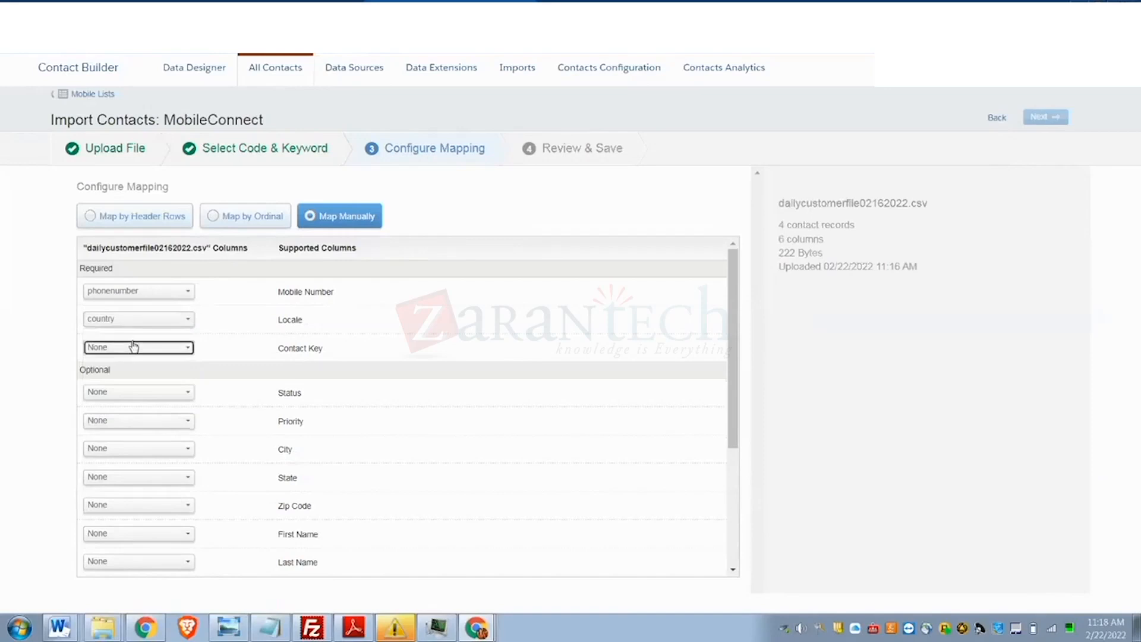
click(126, 379)
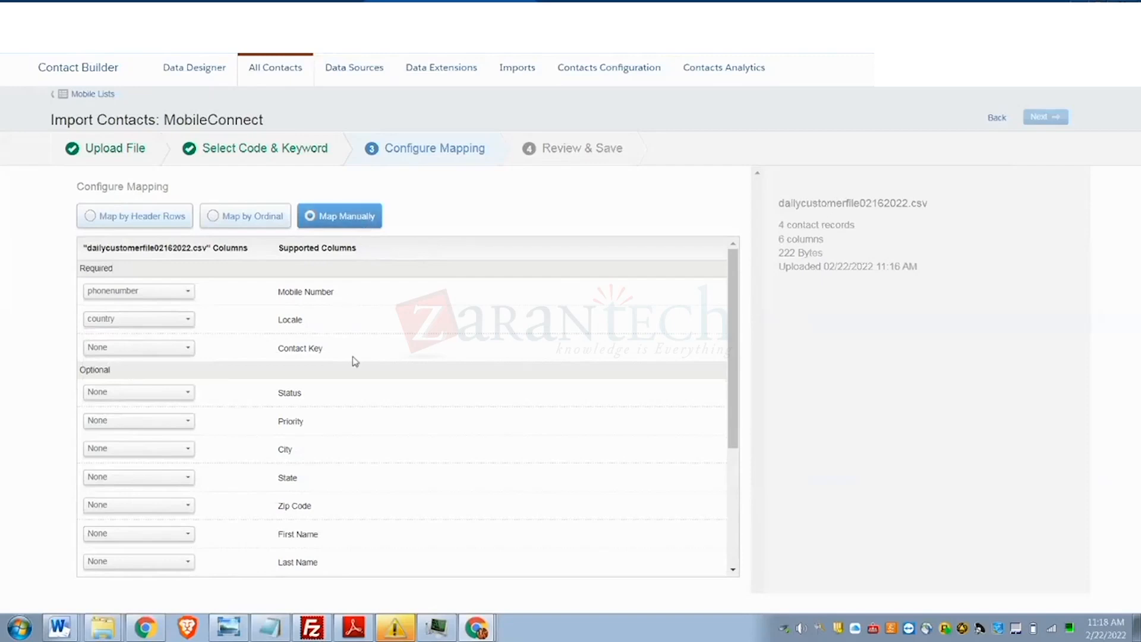
- Re-set the Contact Key mapping to customerid and proceed to Review & Save
scroll(354, 366, down, 2)
scroll(355, 365, up, 2)
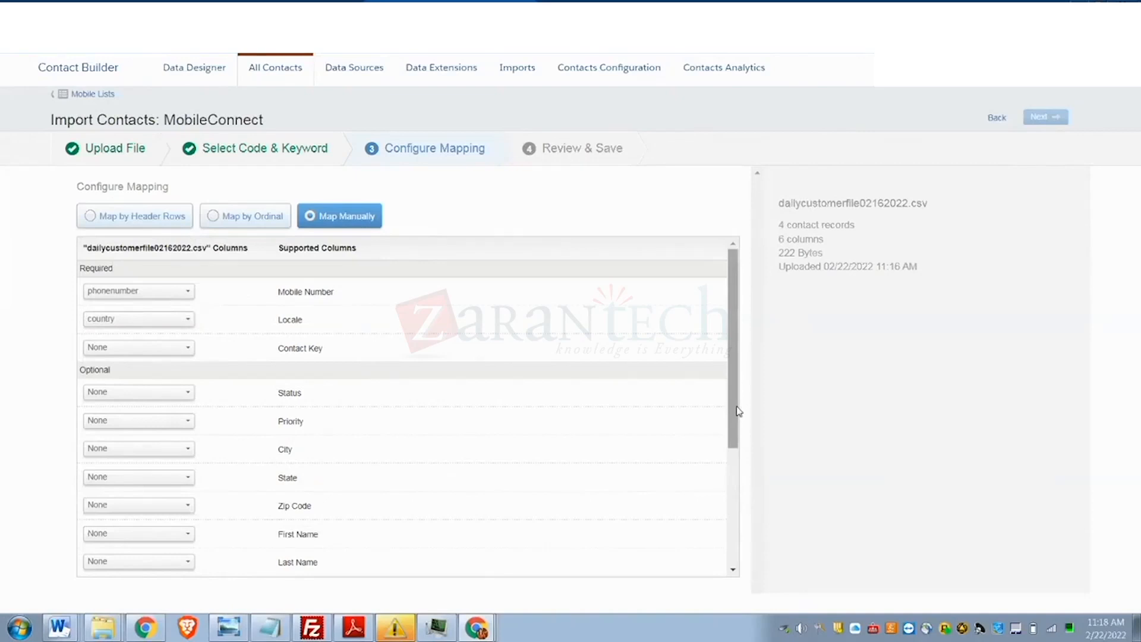
drag(734, 426, 733, 514)
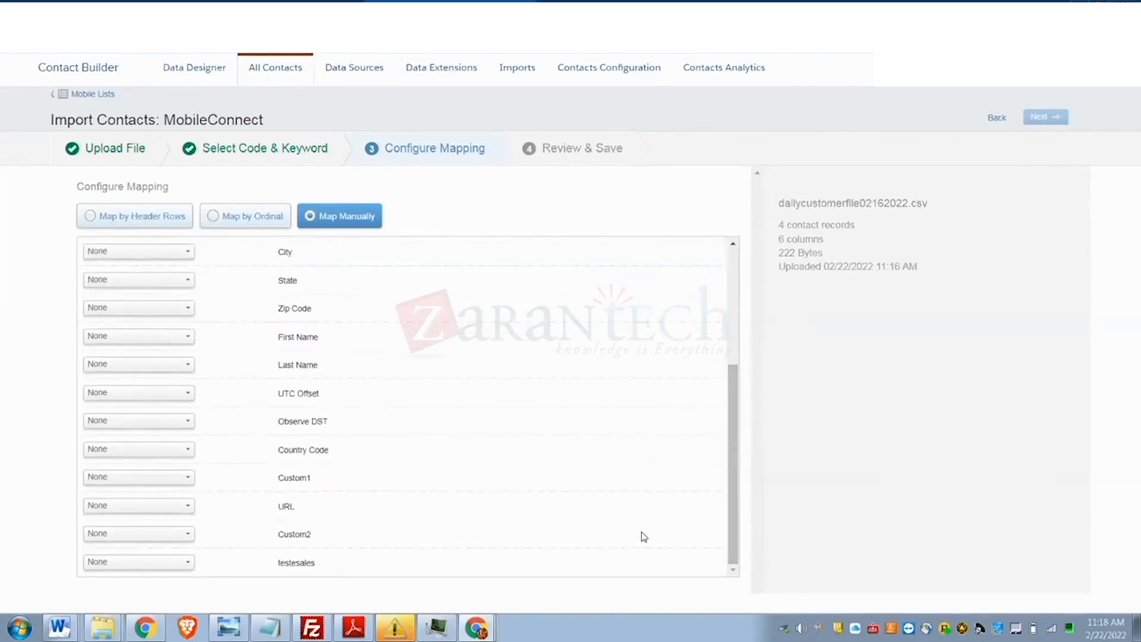
scroll(561, 549, up, 3)
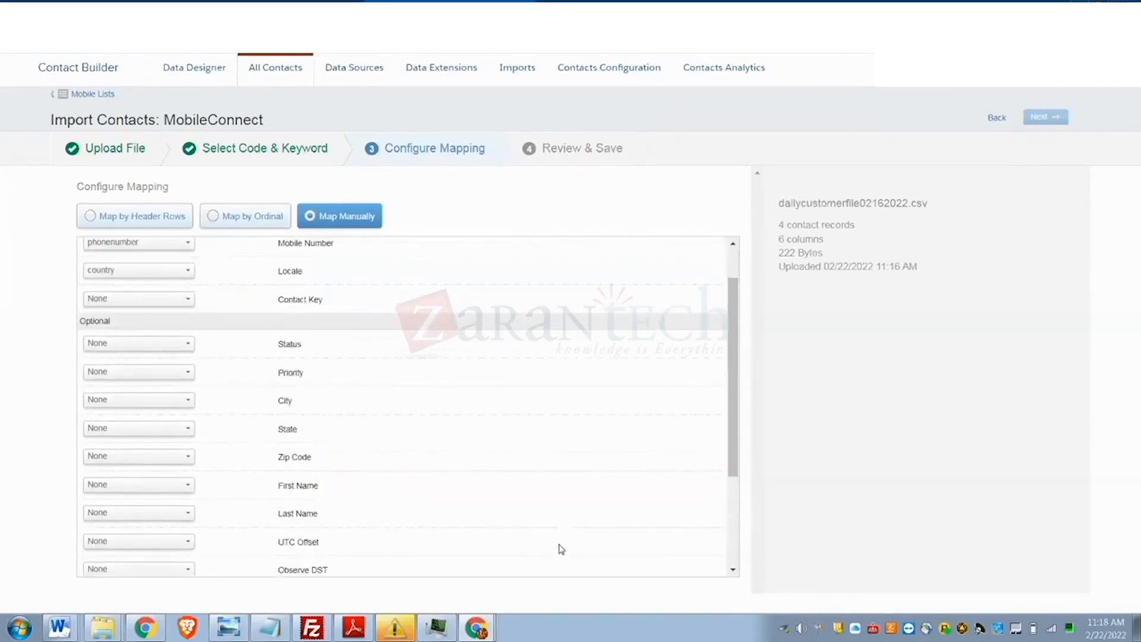
click(147, 300)
click(116, 331)
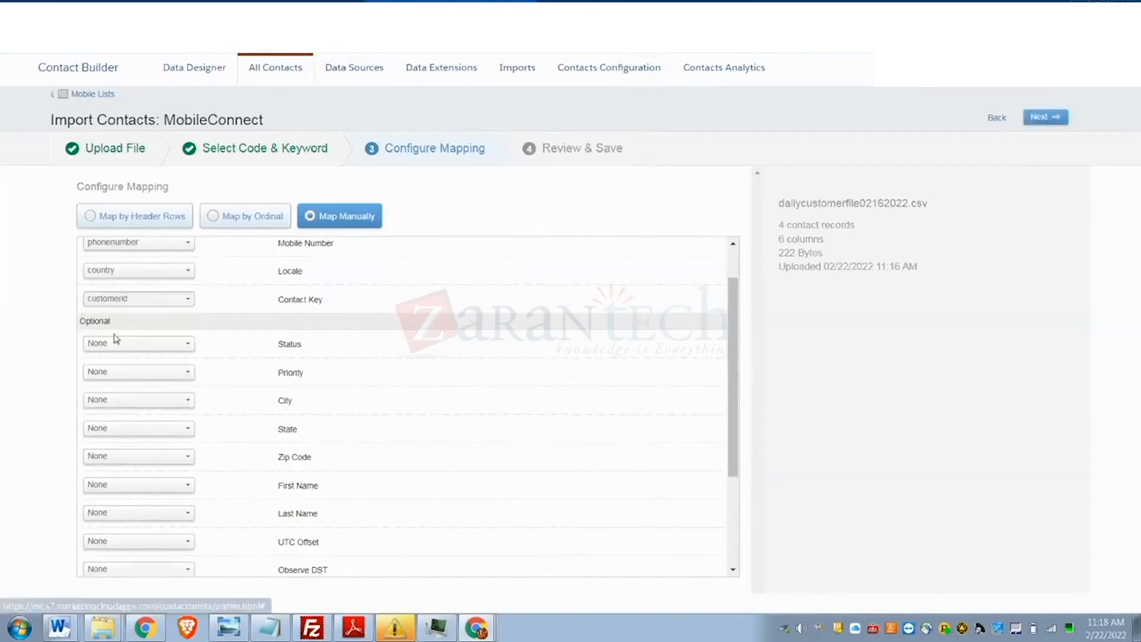
click(1041, 122)
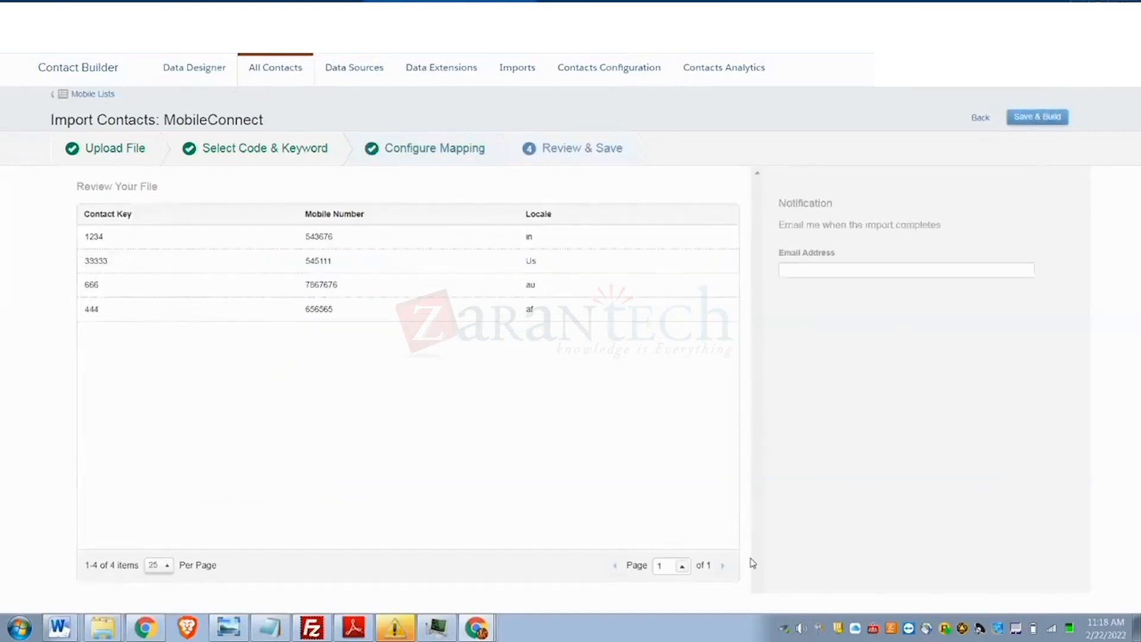
- Enter the completion-notification e-mail address and choose Save & Build
click(803, 272)
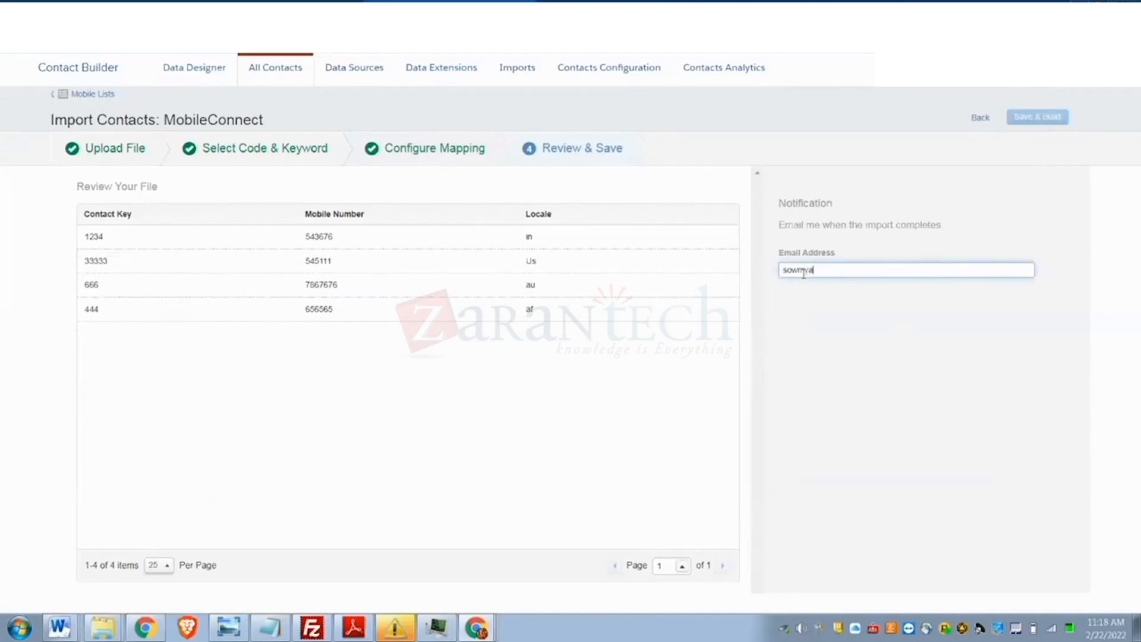
click(848, 316)
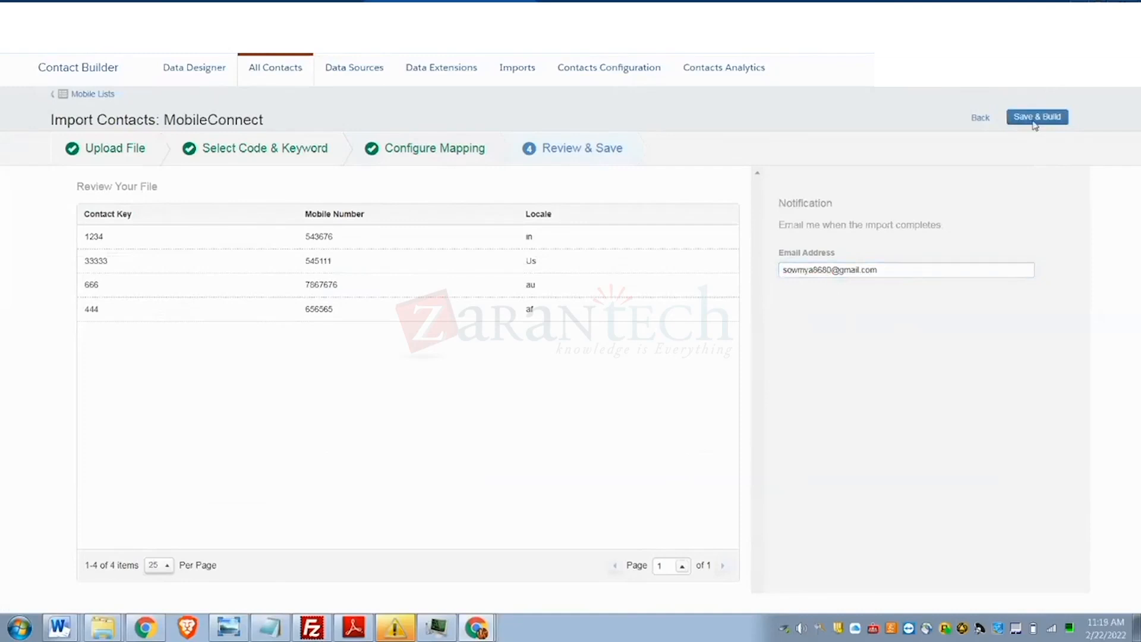
click(1035, 123)
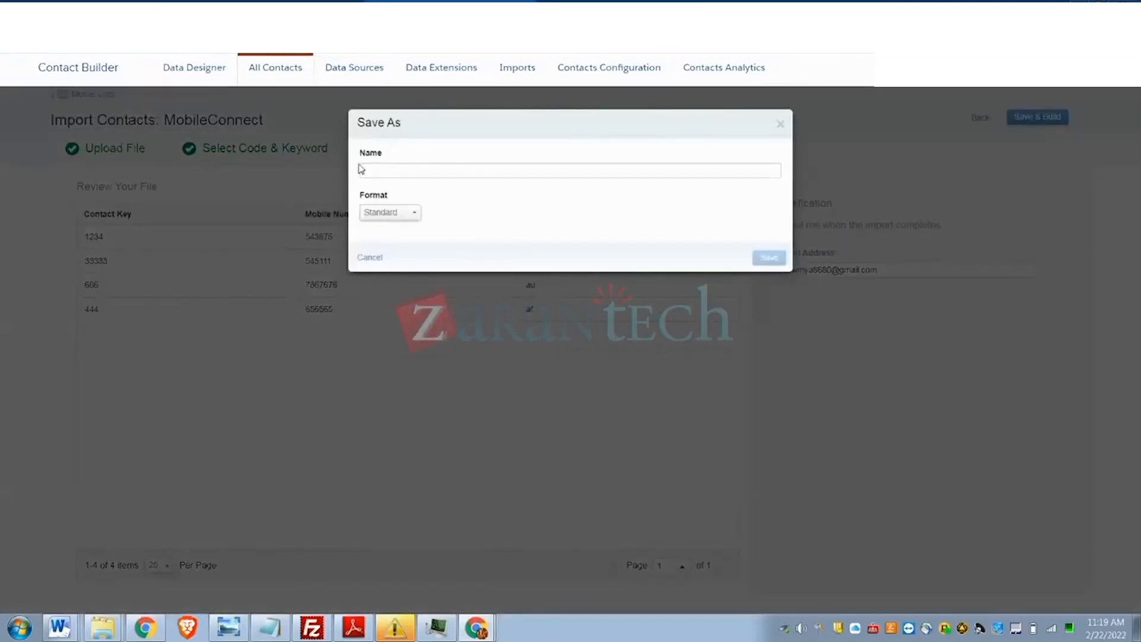
- Name the import after the user and save it as the new mobile list
click(368, 168)
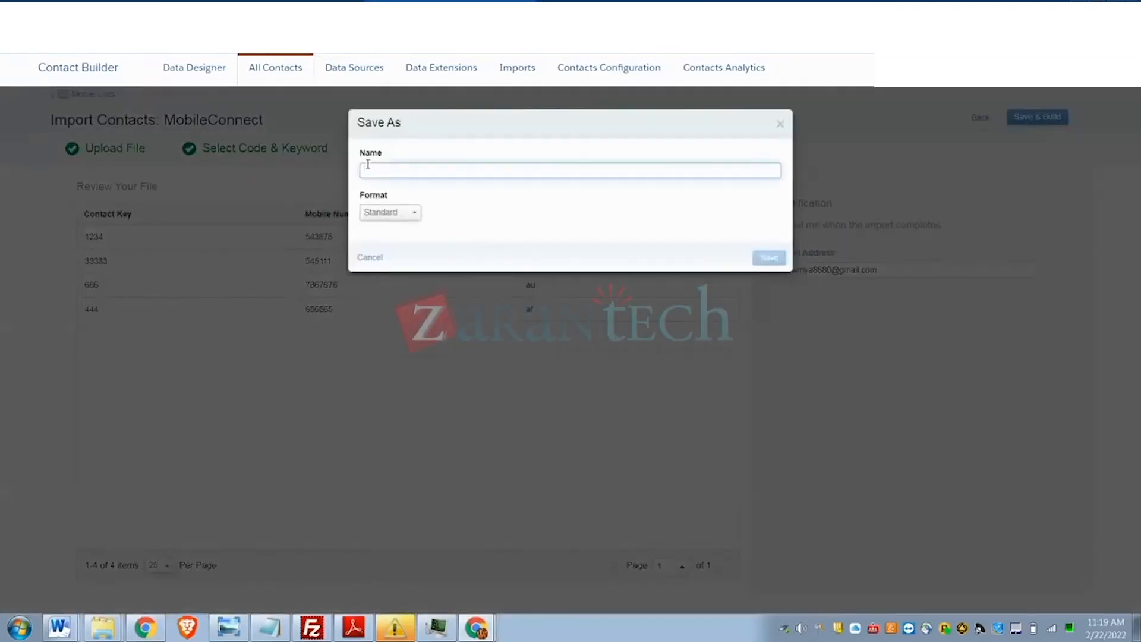
text(sm)
key(BackSpace)
text(owmya)
click(769, 258)
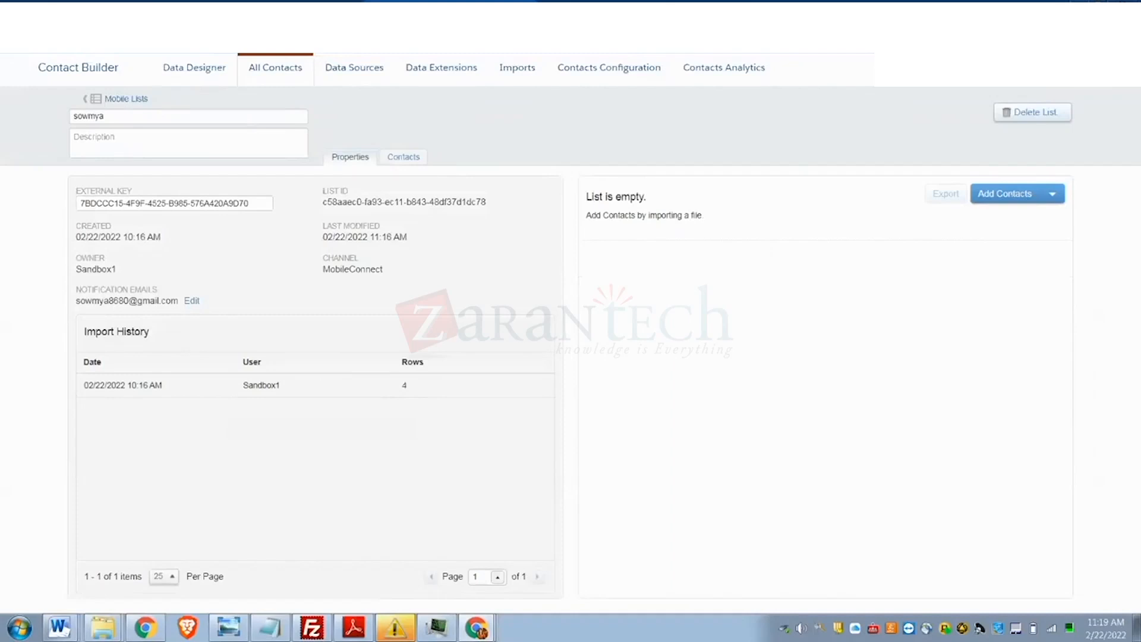
- Reload Contact Builder and dismiss the February 2022 release announcement
click(64, 39)
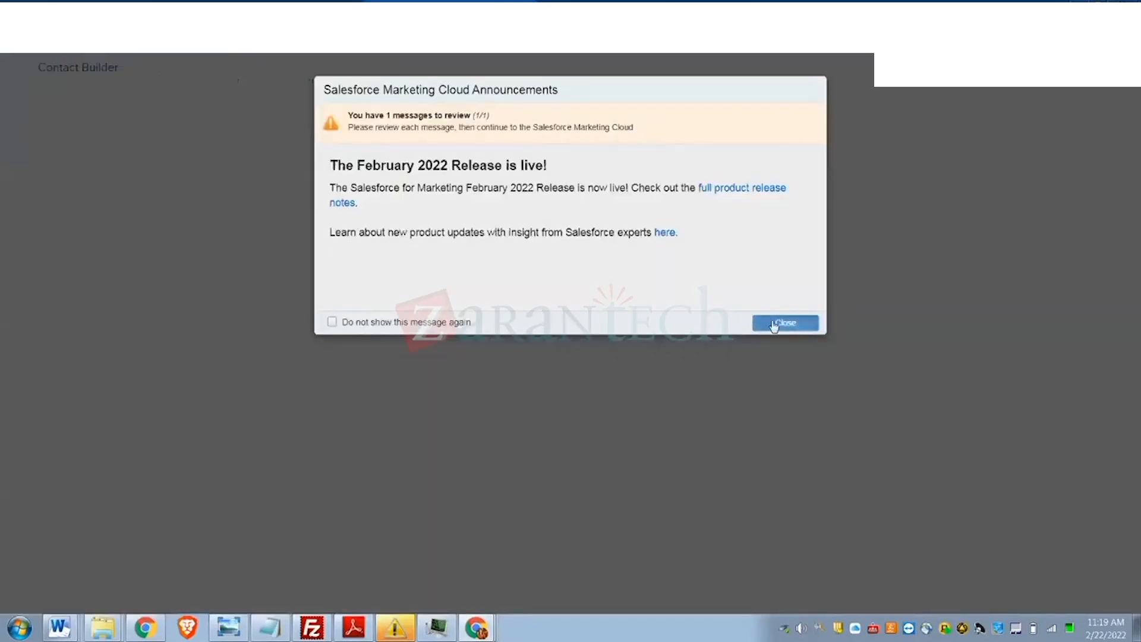
click(776, 327)
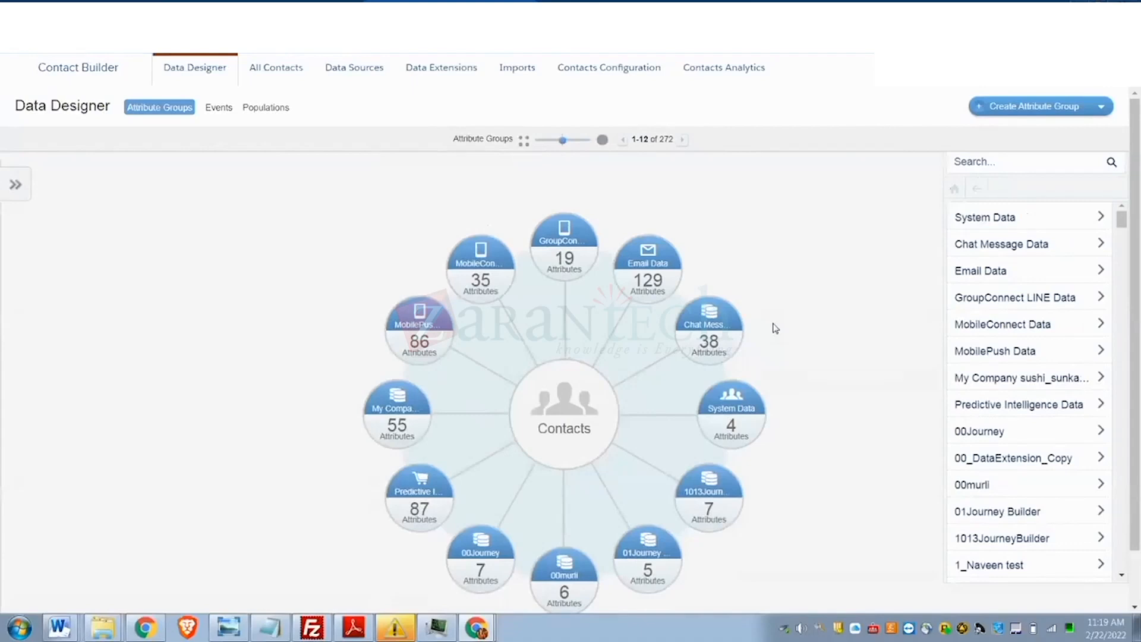
- Go to All Contacts in Contact Builder, then switch over to the Gmail tab
click(258, 74)
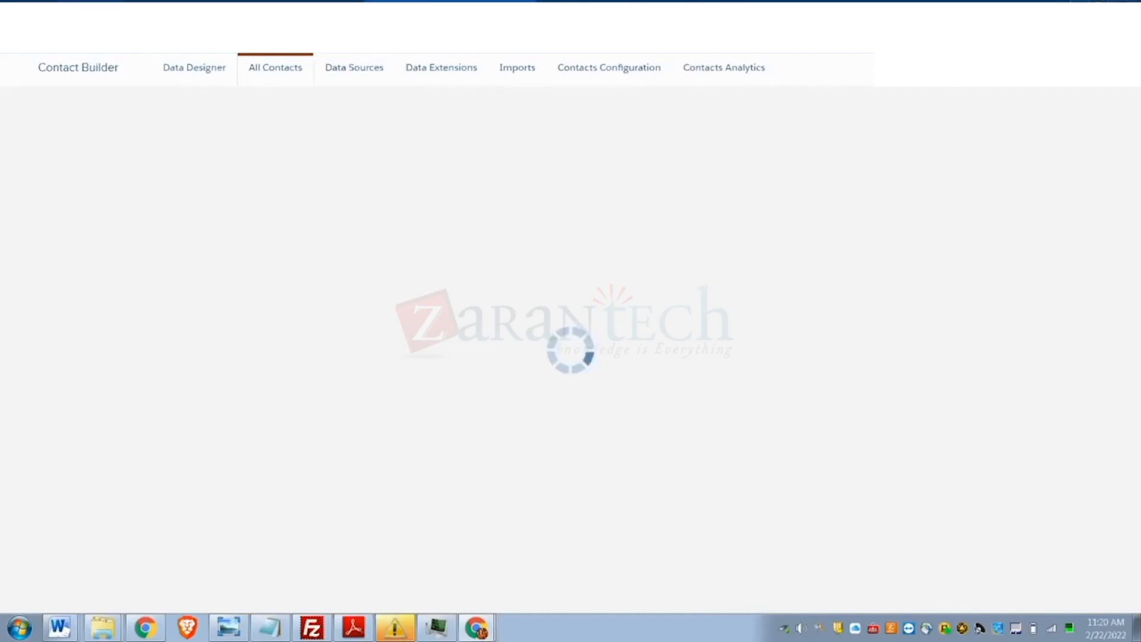
click(113, 13)
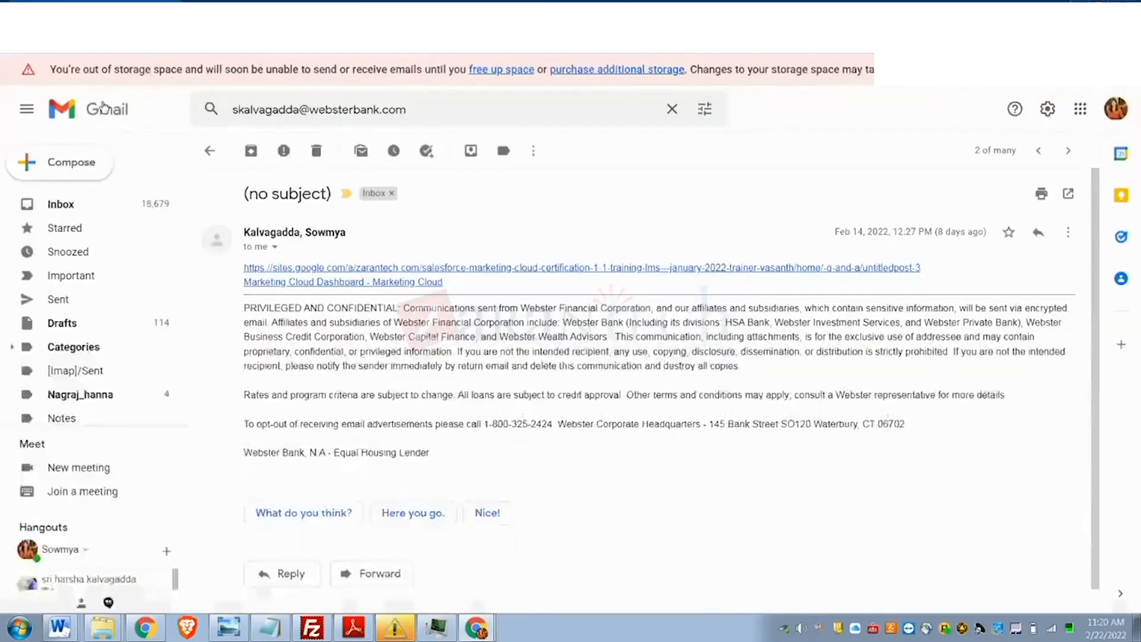
- Open the Mobile Subscription Import Notification email and scroll to its 0 inserted, 2 invalid-phone results
click(50, 208)
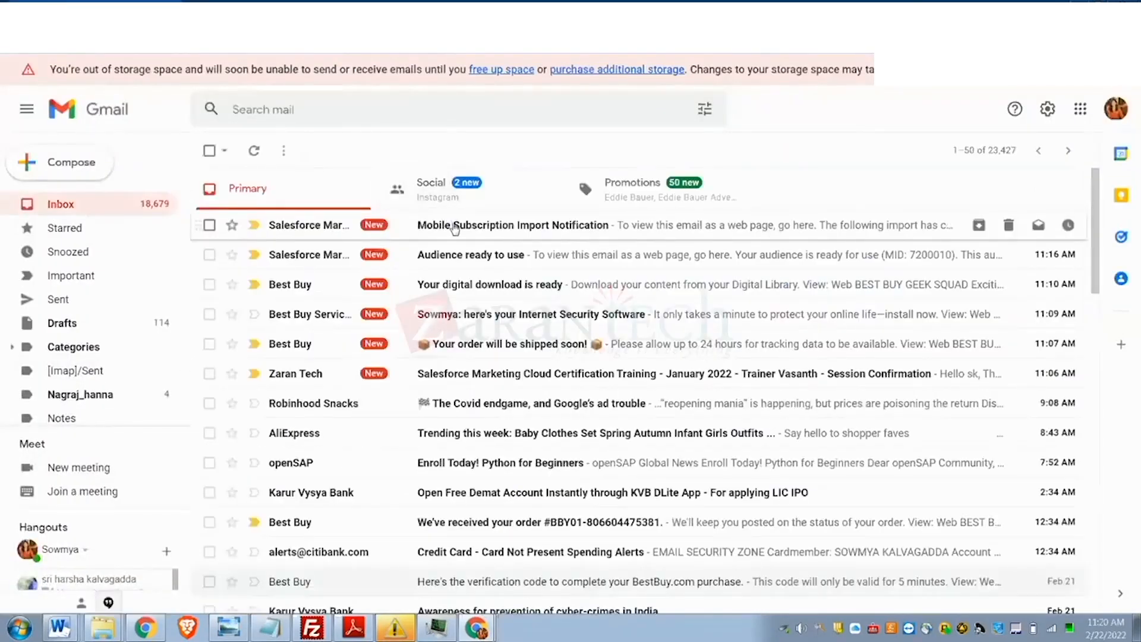
click(454, 227)
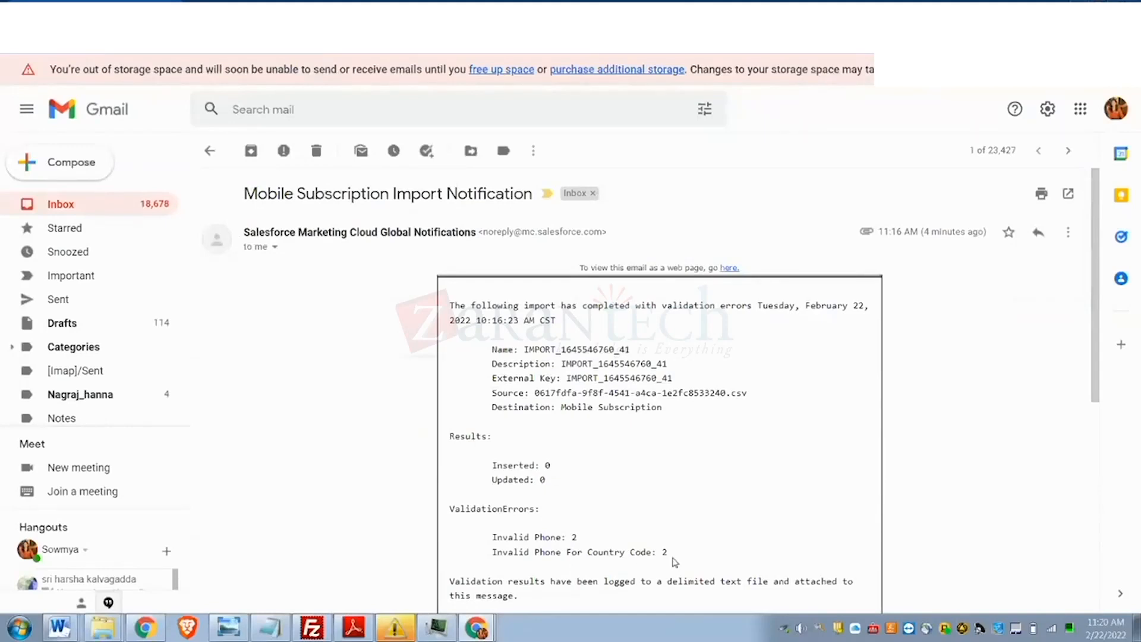
scroll(674, 561, down, 1)
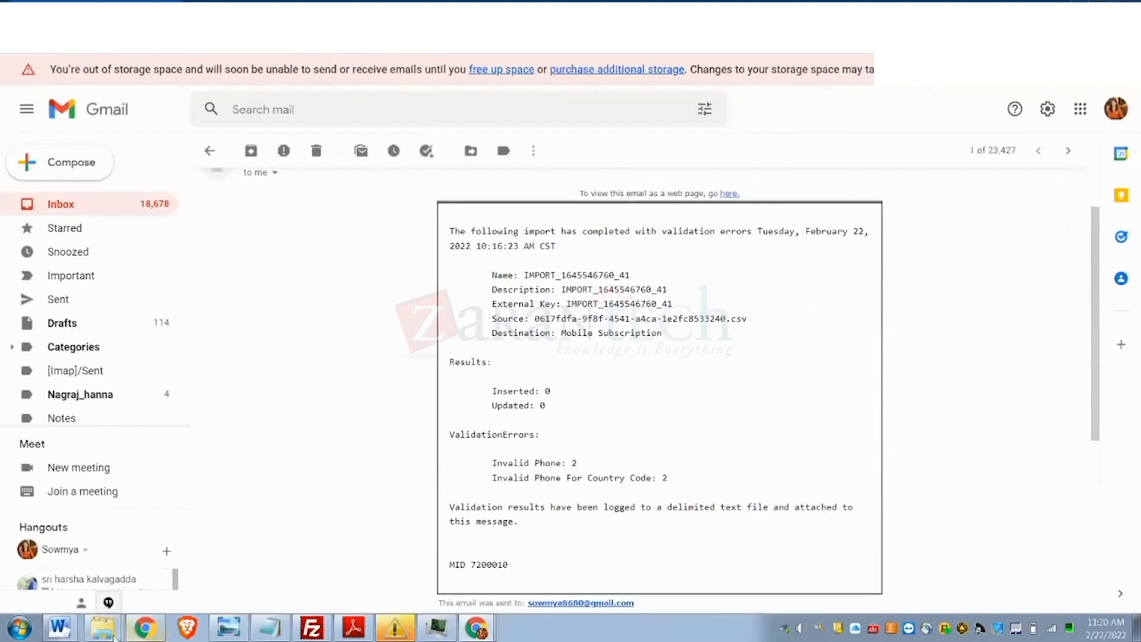
mouse_move(106, 628)
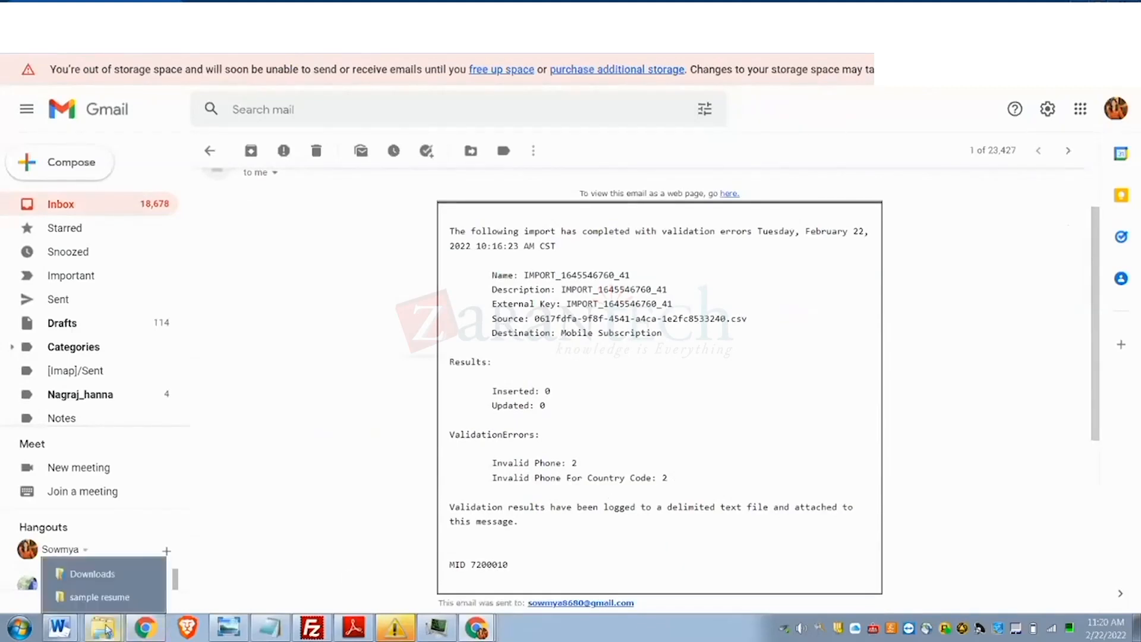
- In Explorer, browse C: > Users > home folder and open dailycustomerfile02162022.csv in Excel
click(105, 572)
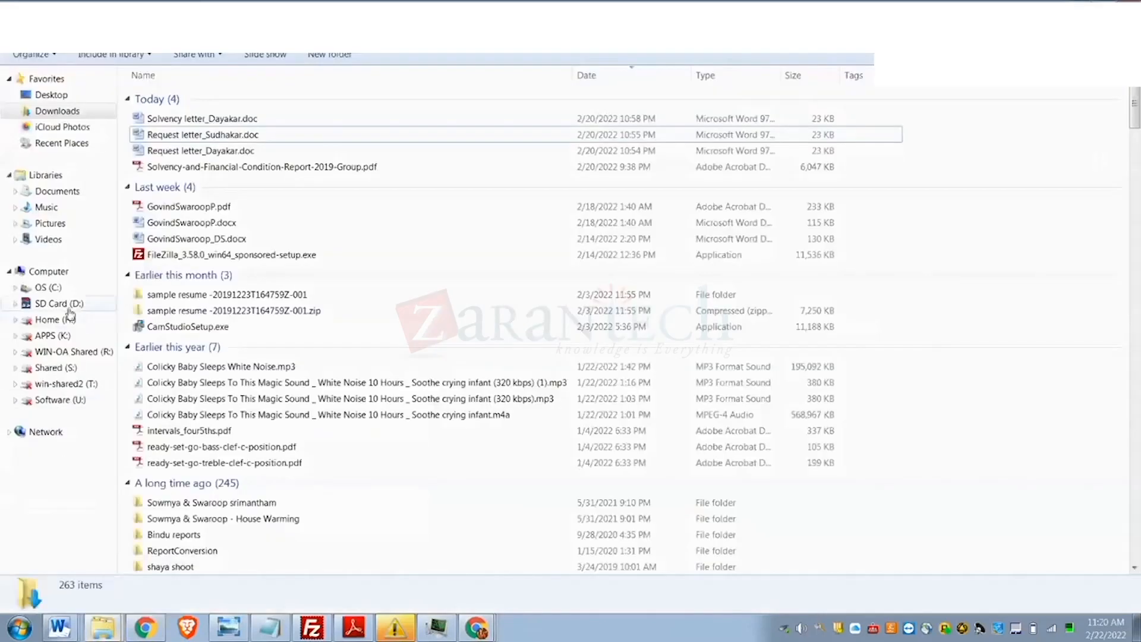
click(51, 288)
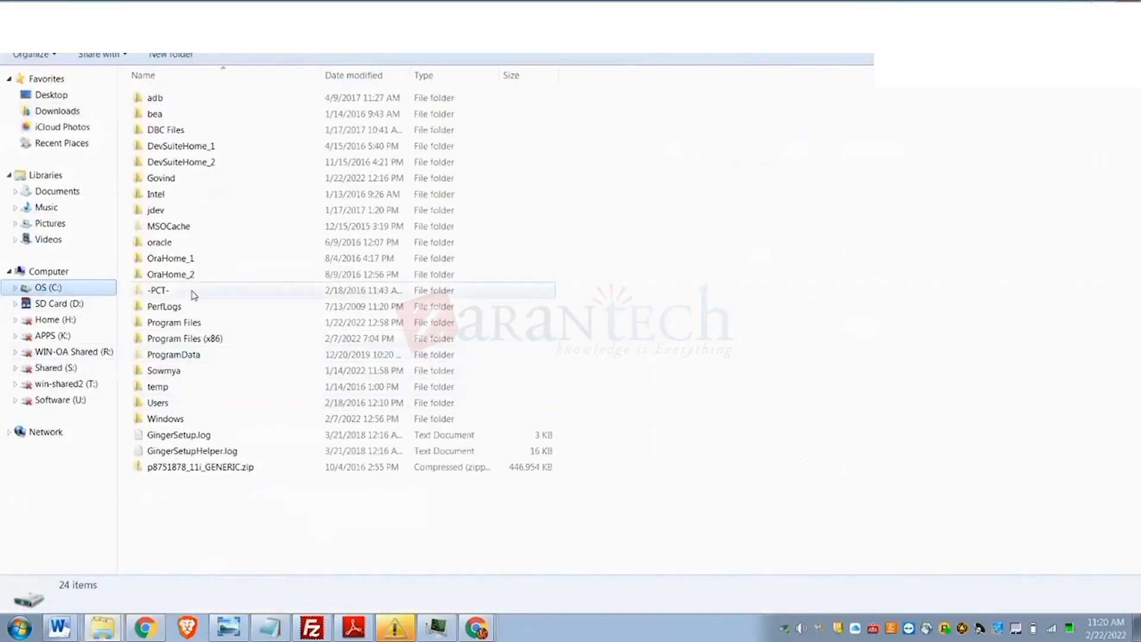
double_click(154, 403)
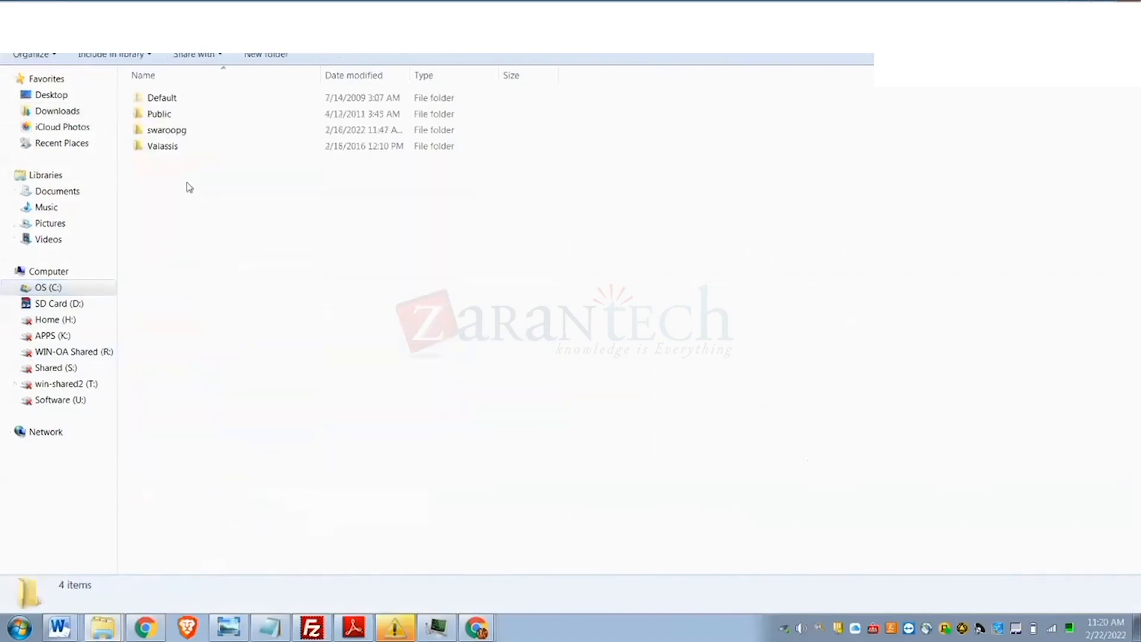
double_click(189, 130)
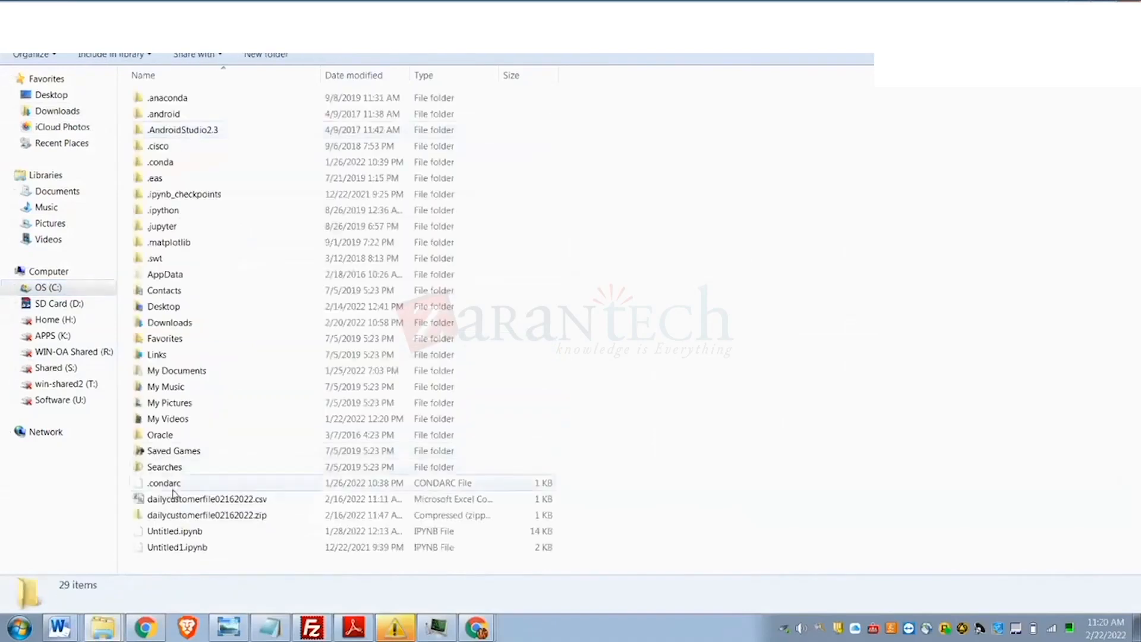
click(175, 501)
double_click(174, 501)
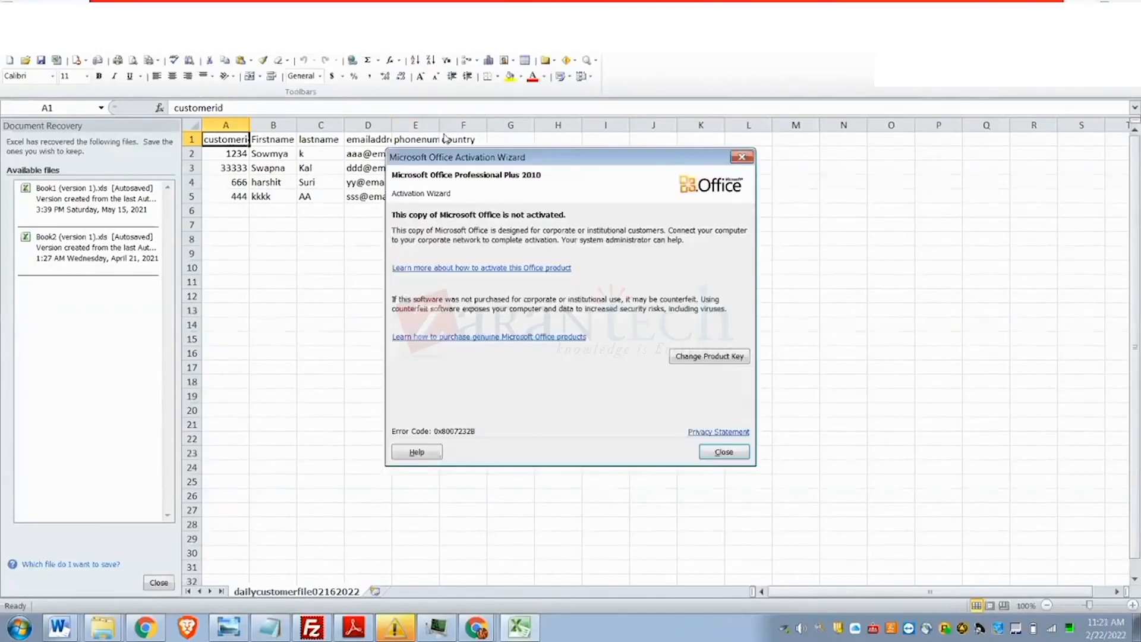
- Dismiss the activation notice, widen phone column E, and enter countries AU, US, IN in F4, F3, F2
click(742, 156)
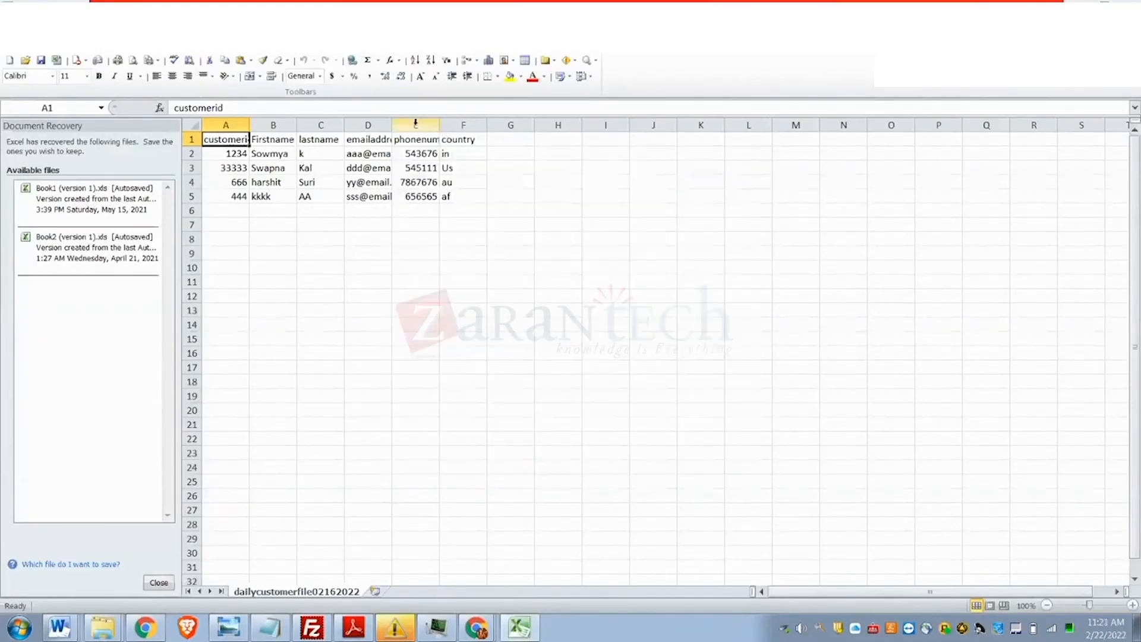
drag(440, 125, 499, 125)
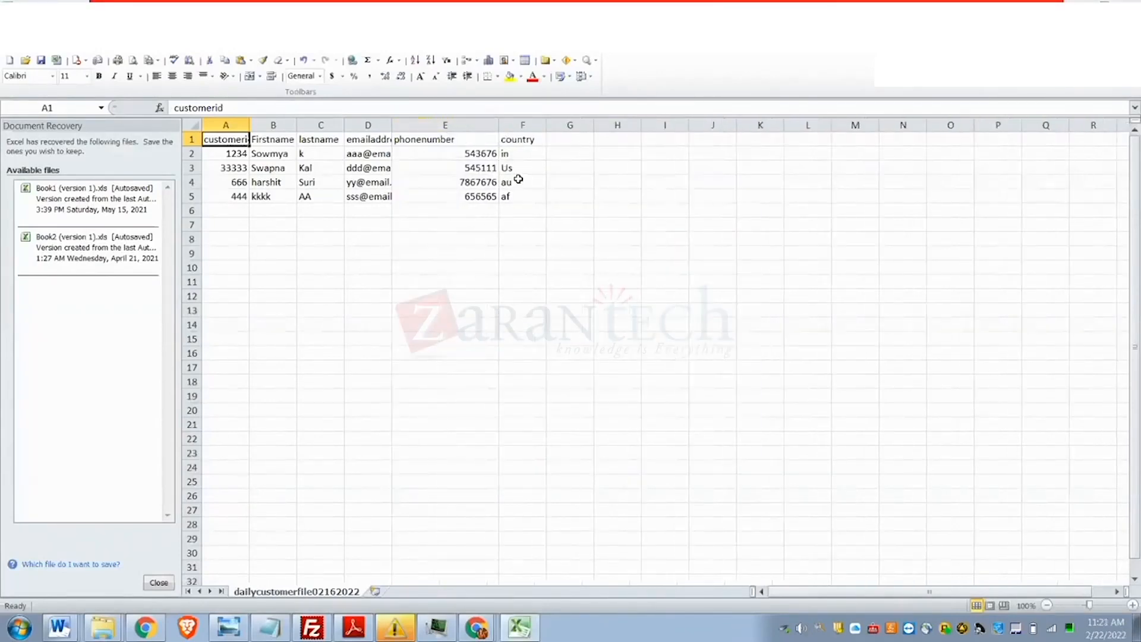
click(518, 180)
text(AU)
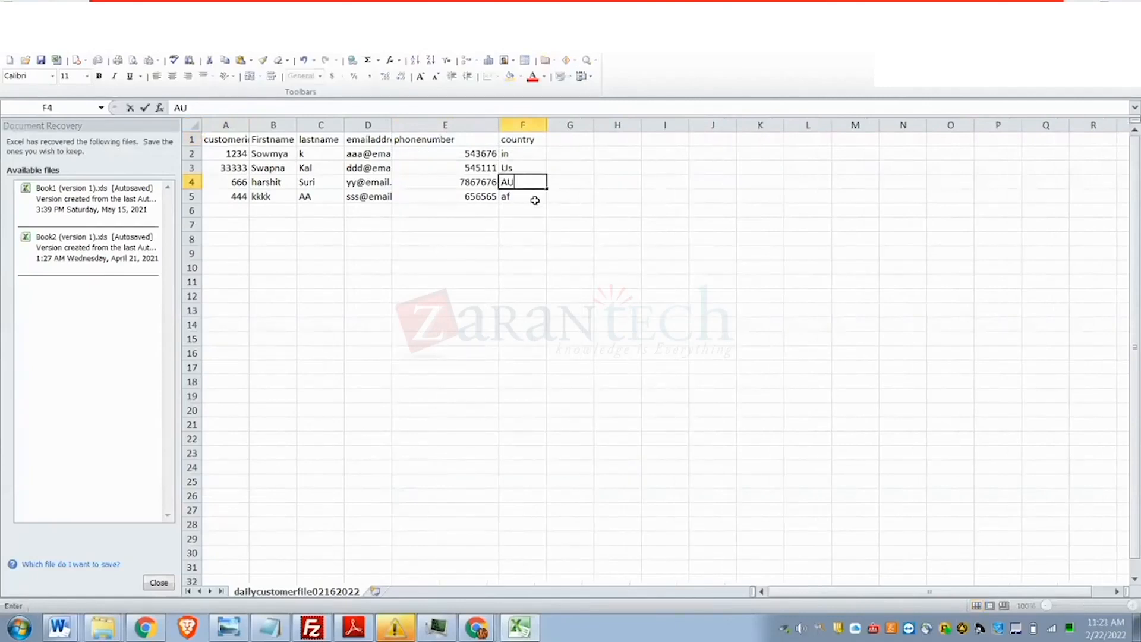
click(538, 239)
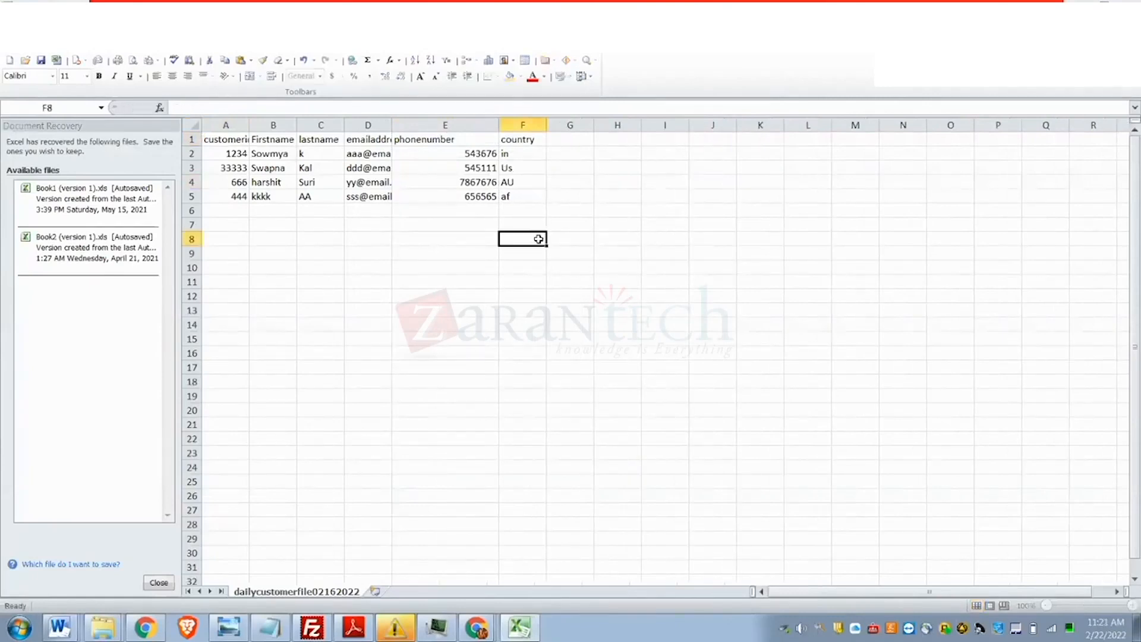
click(512, 166)
text(US)
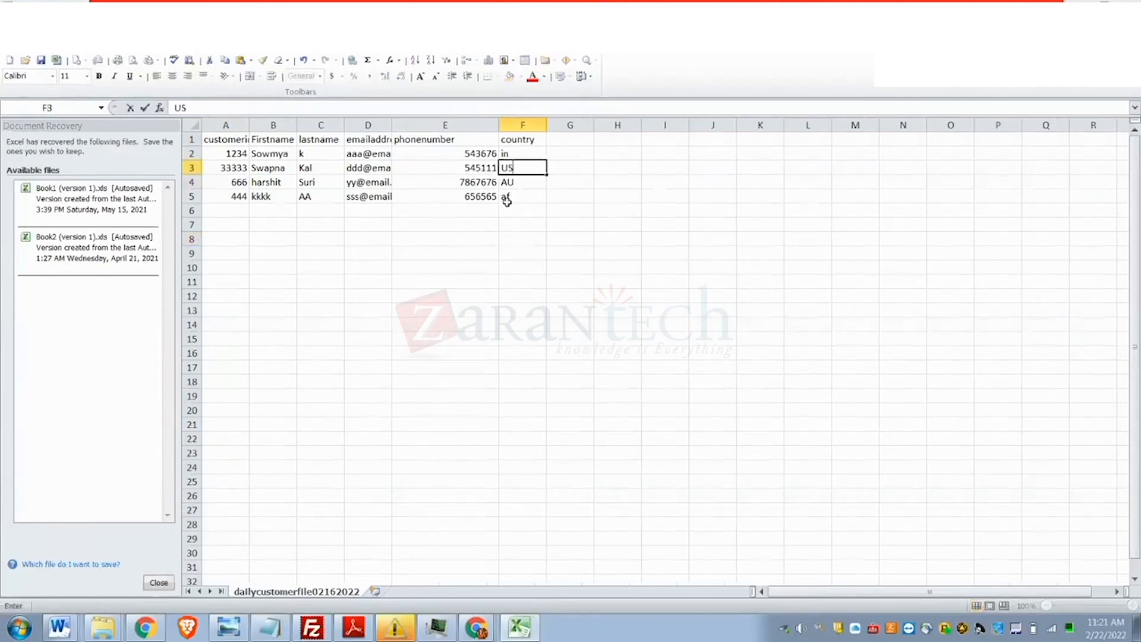
click(512, 152)
text(IN)
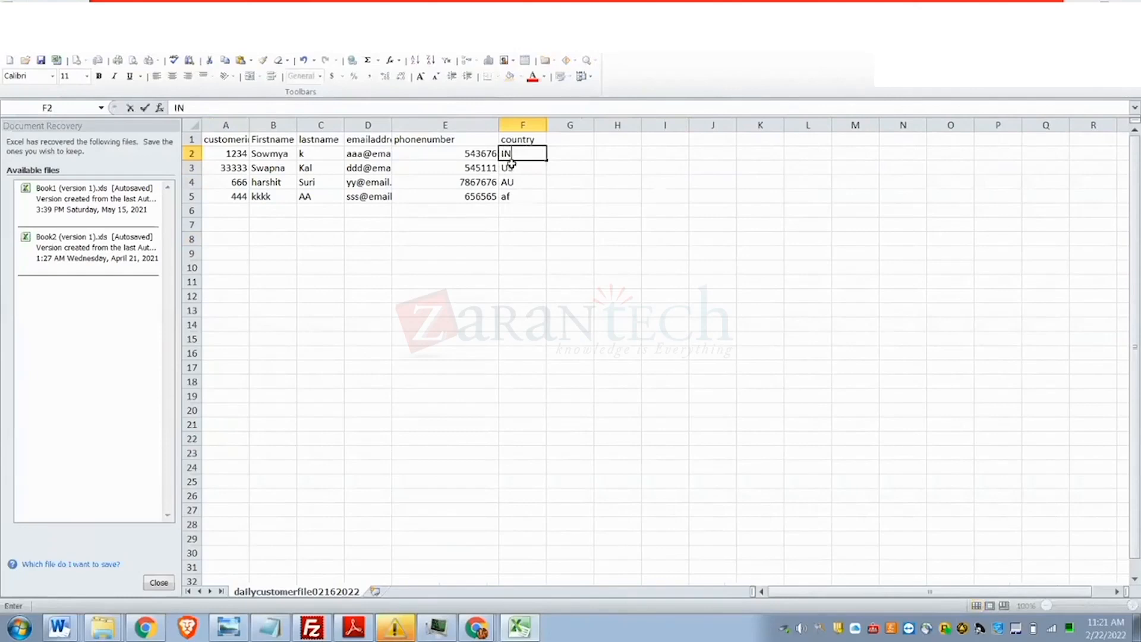
click(514, 183)
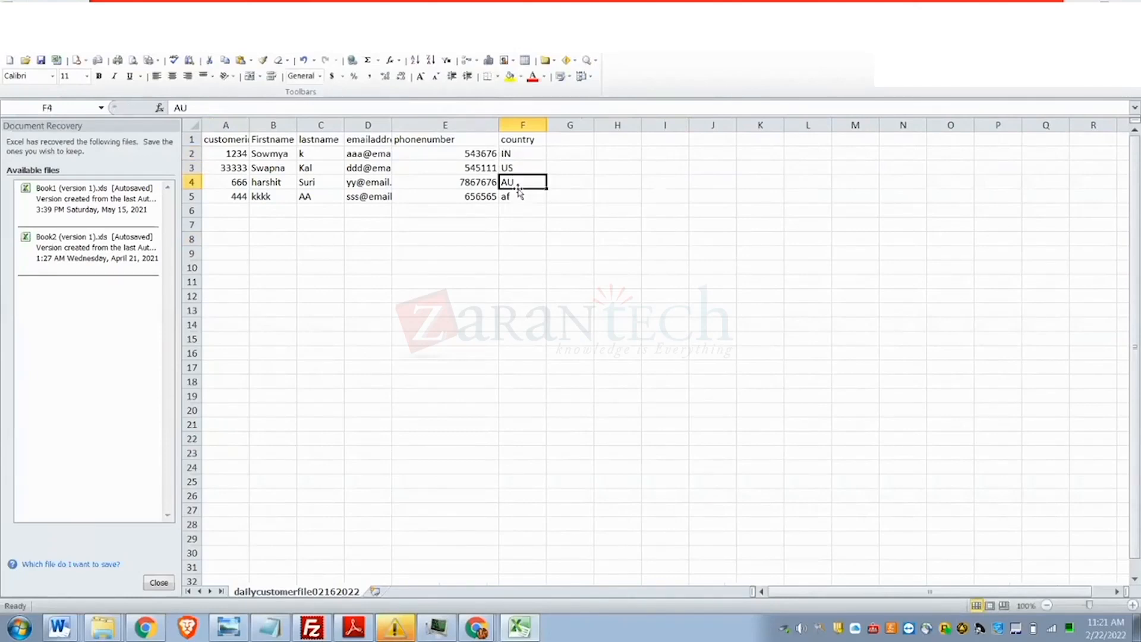
- Change every country cell in column F to AU
click(520, 165)
text(A)
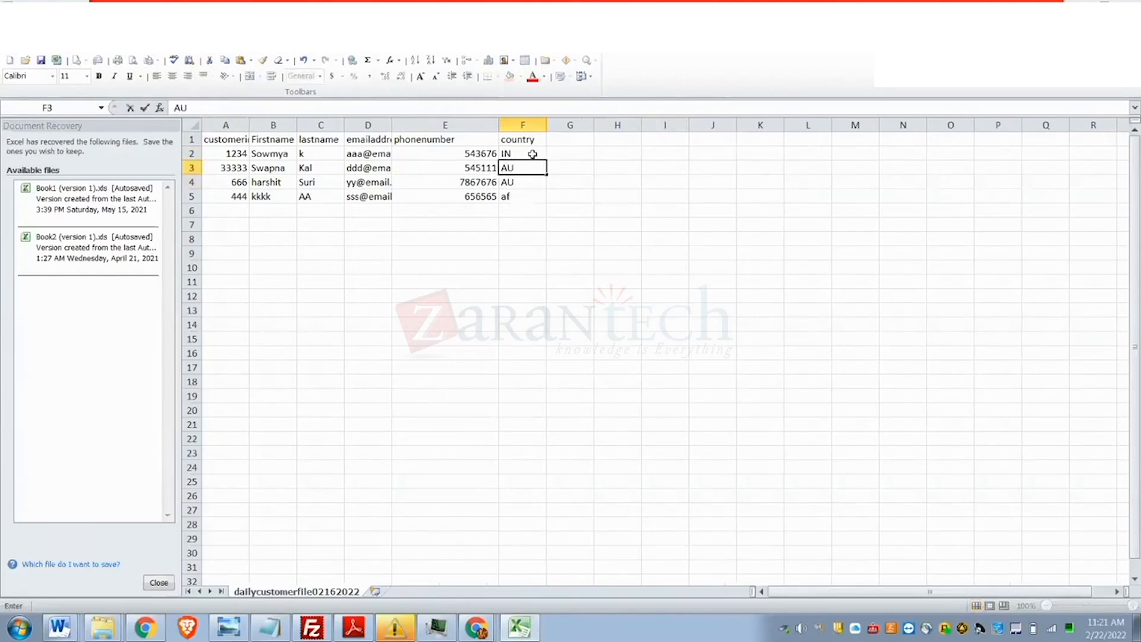
click(535, 154)
text(A)
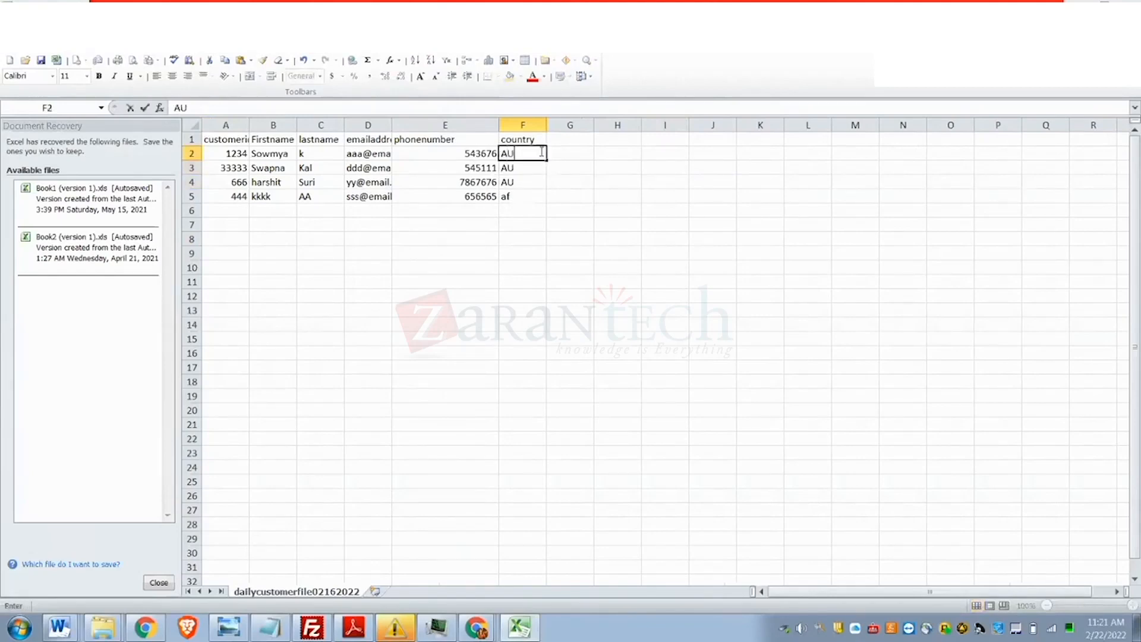
text(U)
click(524, 185)
click(523, 196)
click(512, 211)
click(517, 197)
text(AU)
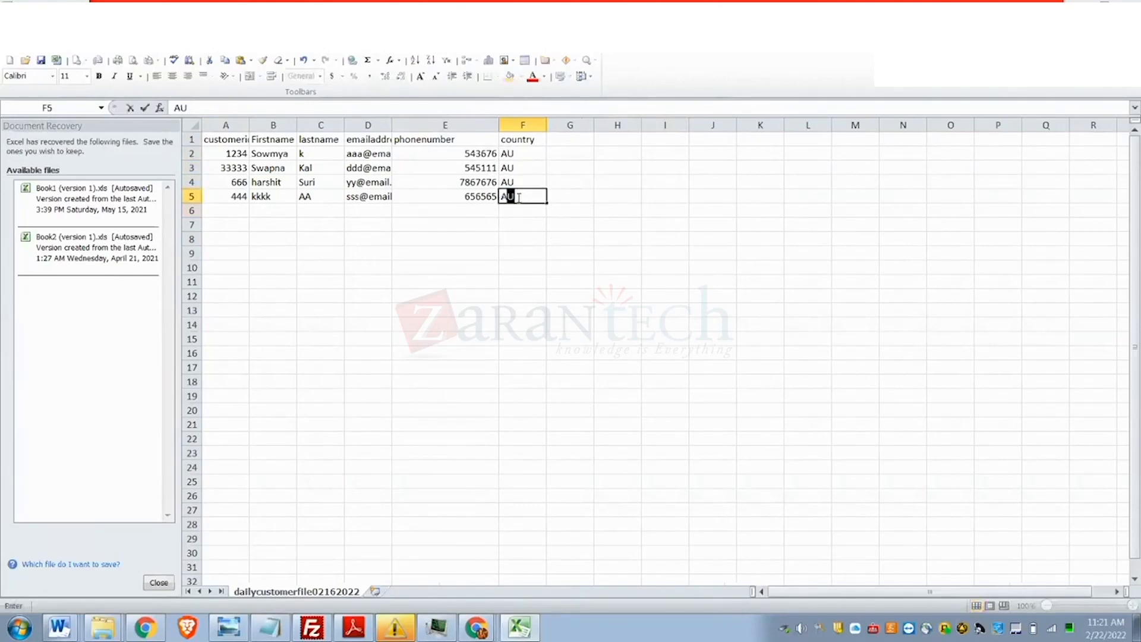
click(460, 236)
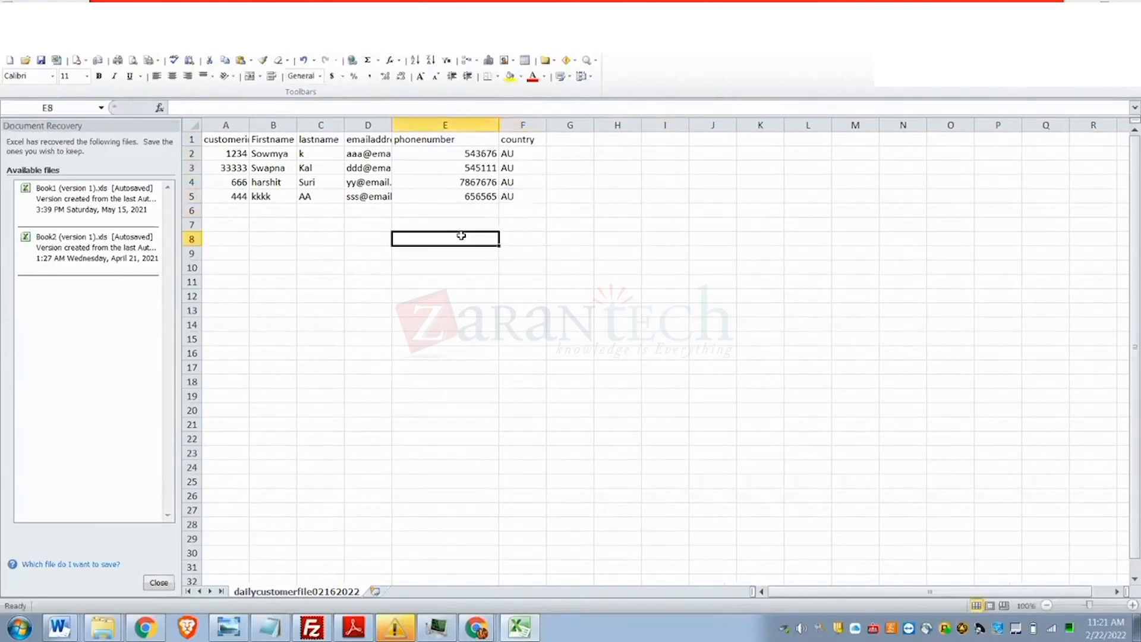
- Switch between the spreadsheet and the MobileConnect overview in Chrome
key(alt+Tab)
key(alt+Tab)
click(466, 629)
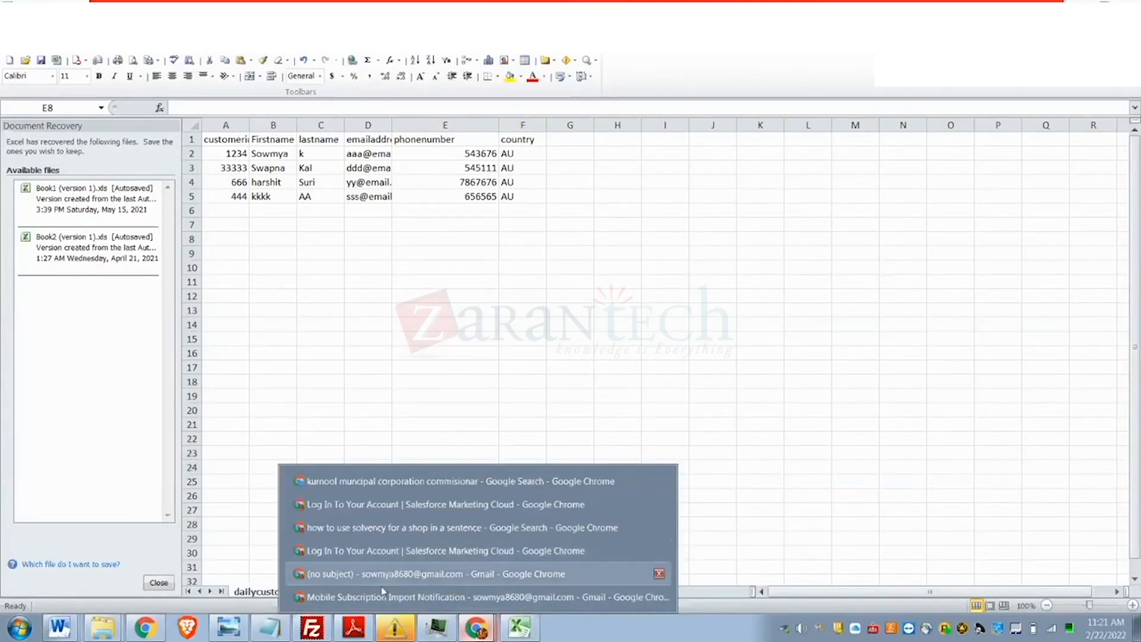
click(529, 625)
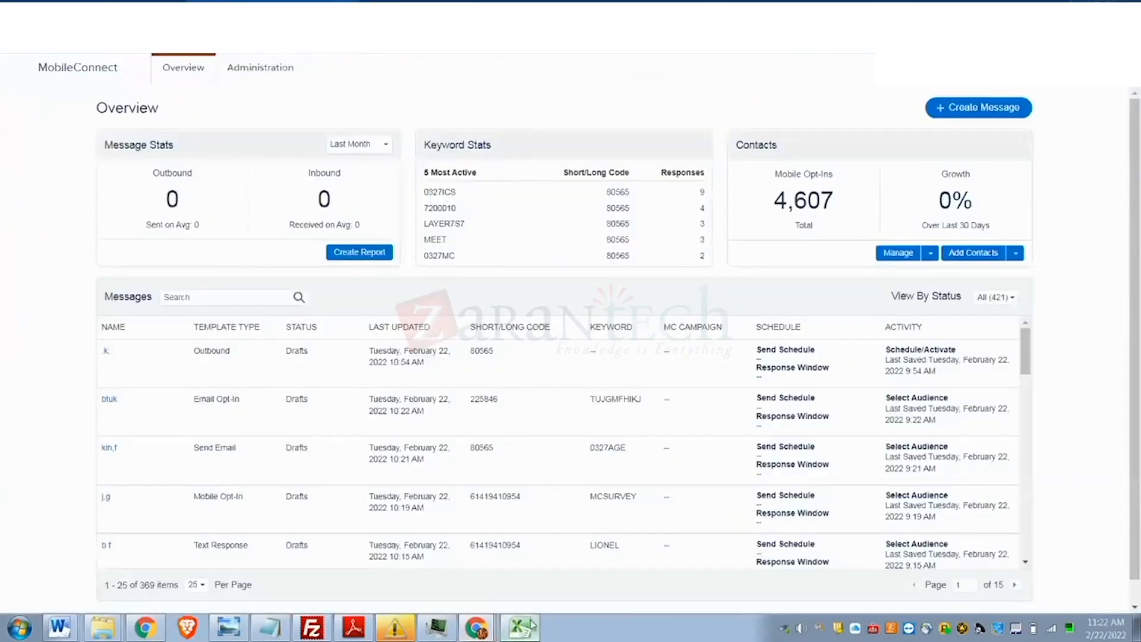
click(531, 625)
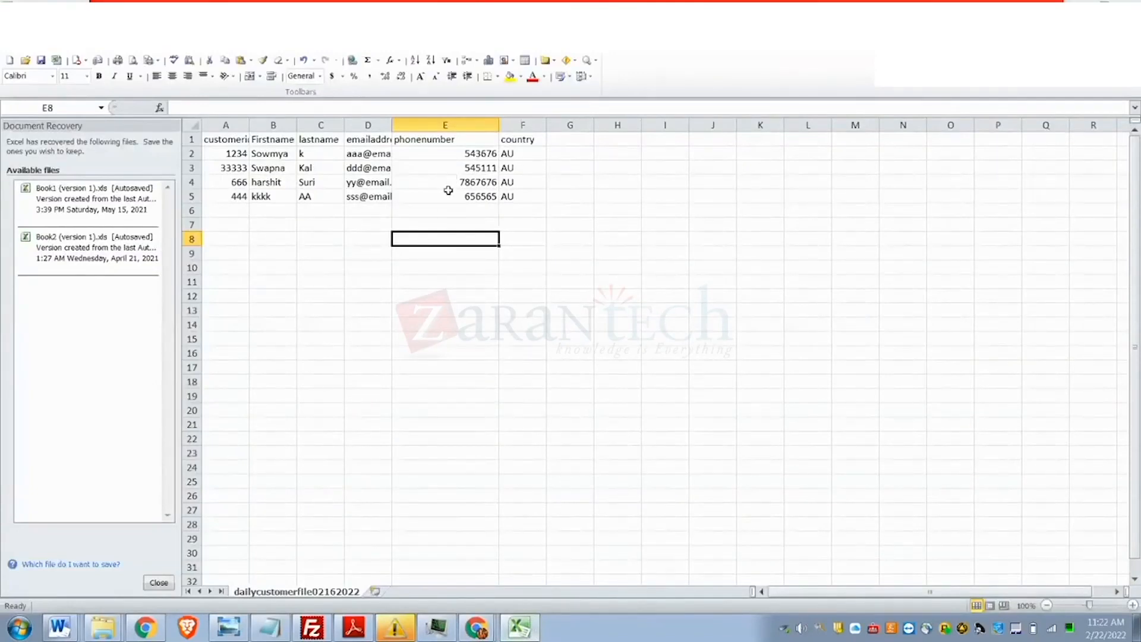
key(alt+Tab)
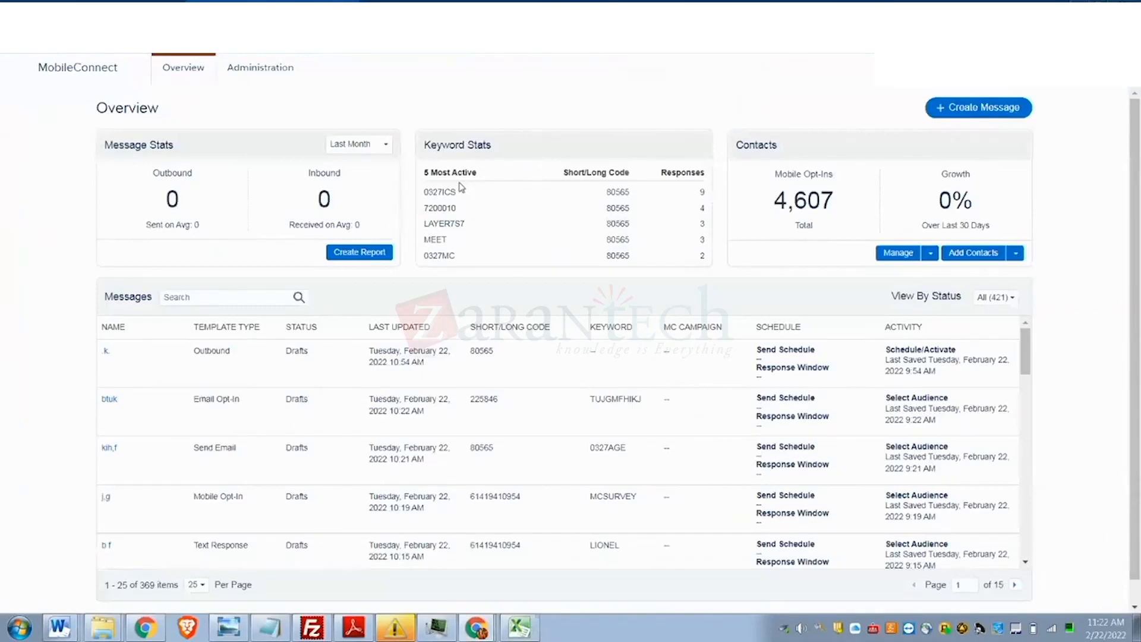
key(ctrl+t)
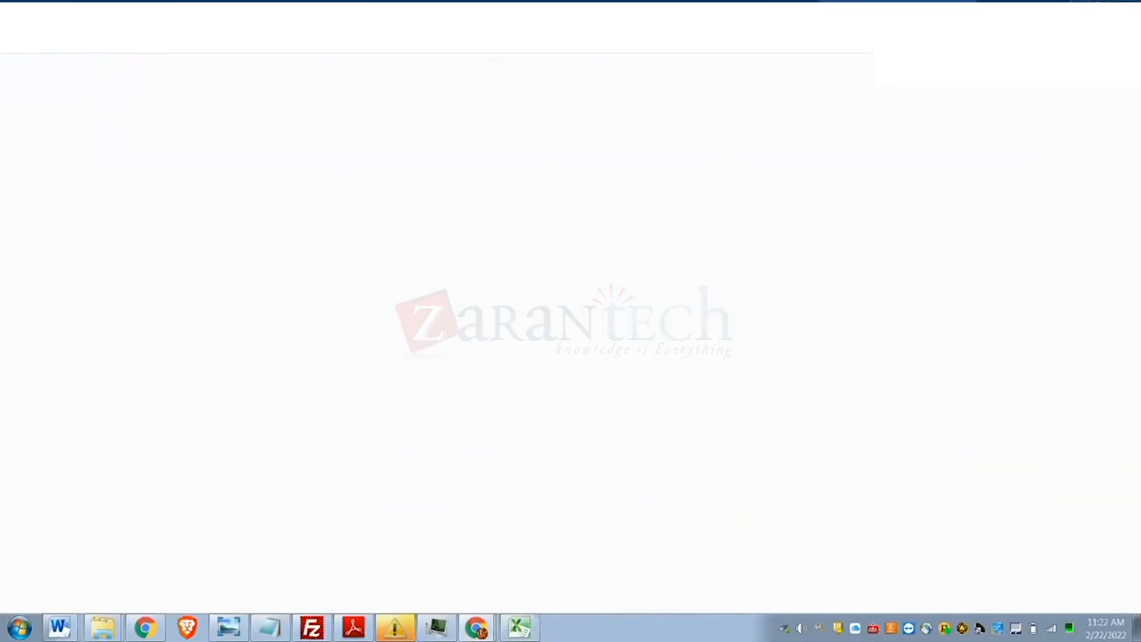
- Google 'australian number series' to find Australia's +61 calling code, then return to the Excel sheet
text(austr)
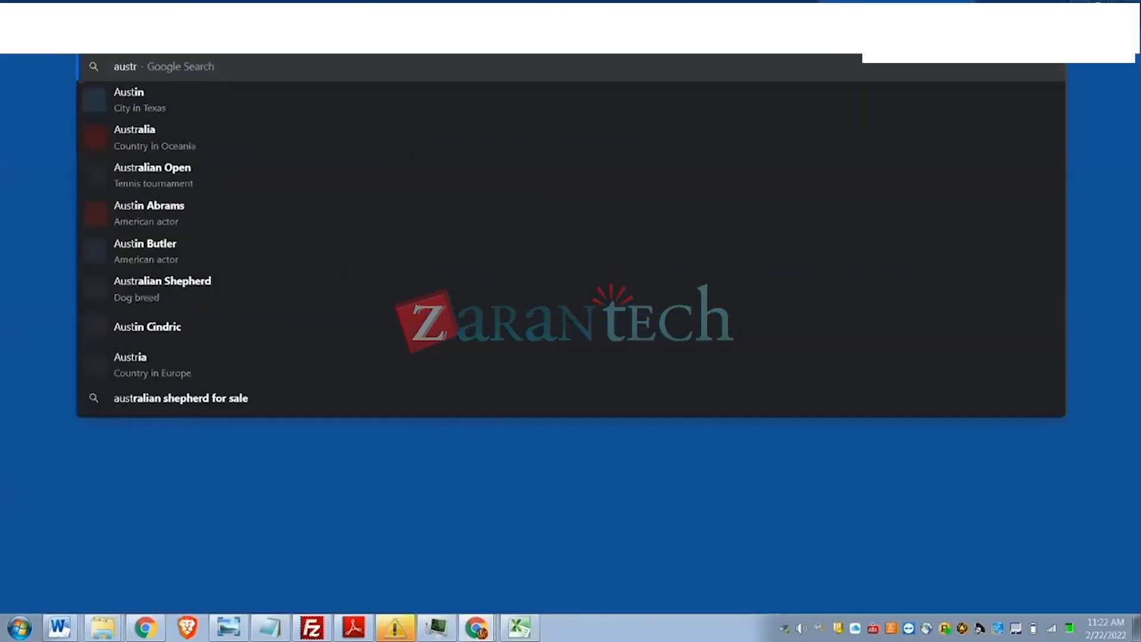
text(alian)
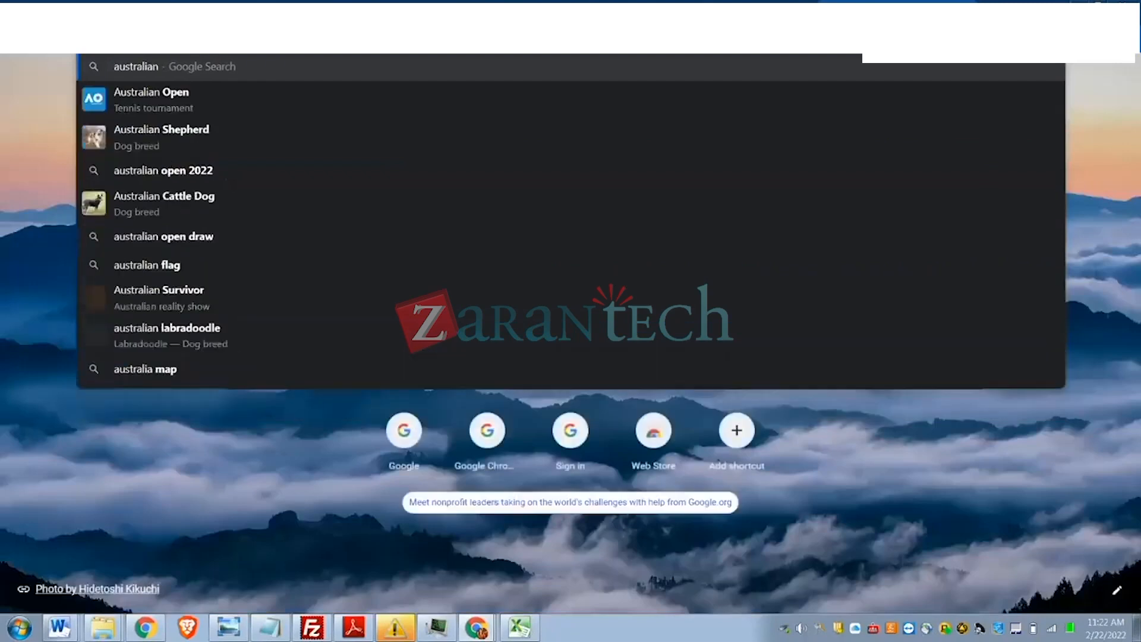
text( number ser)
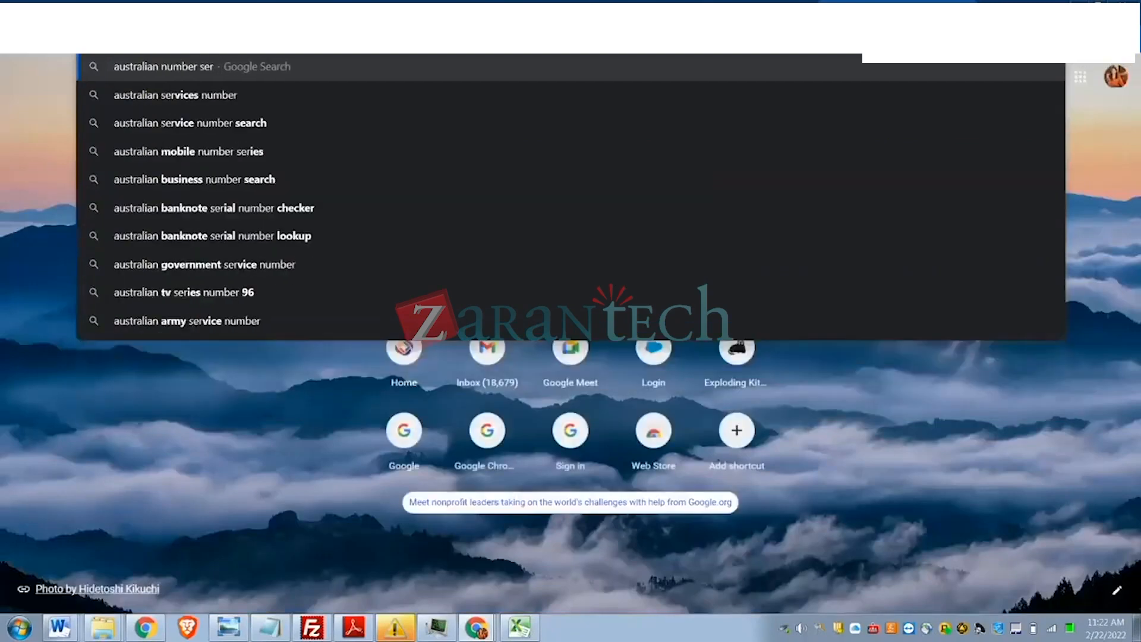
text(es)
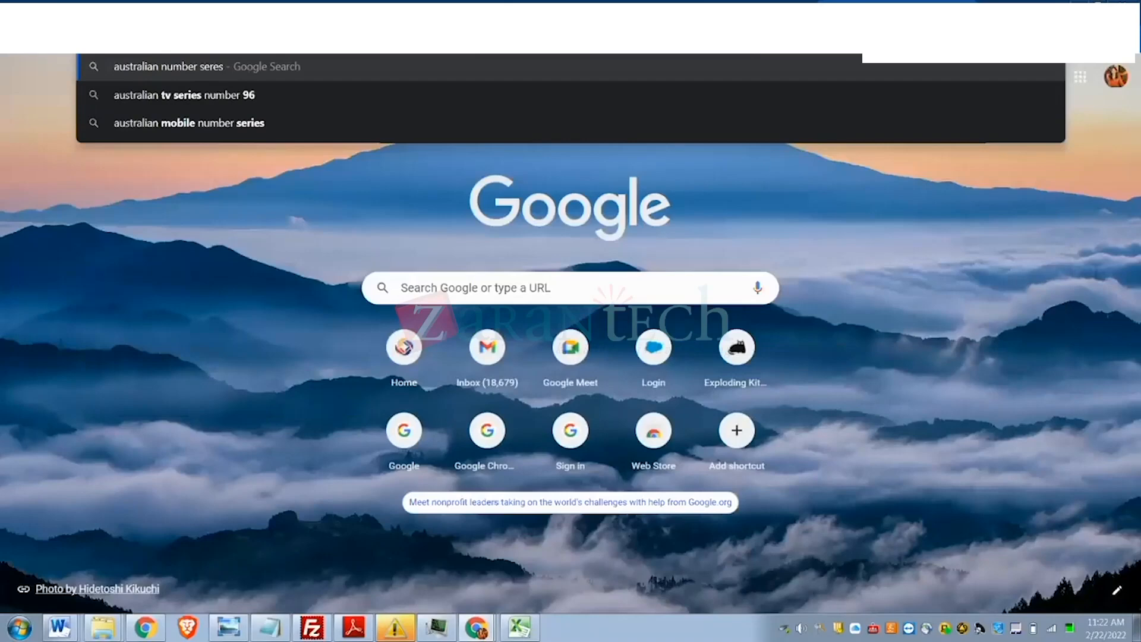
key(BackSpace)
key(BackSpace)
key(BackSpace)
text(ries)
key(Return)
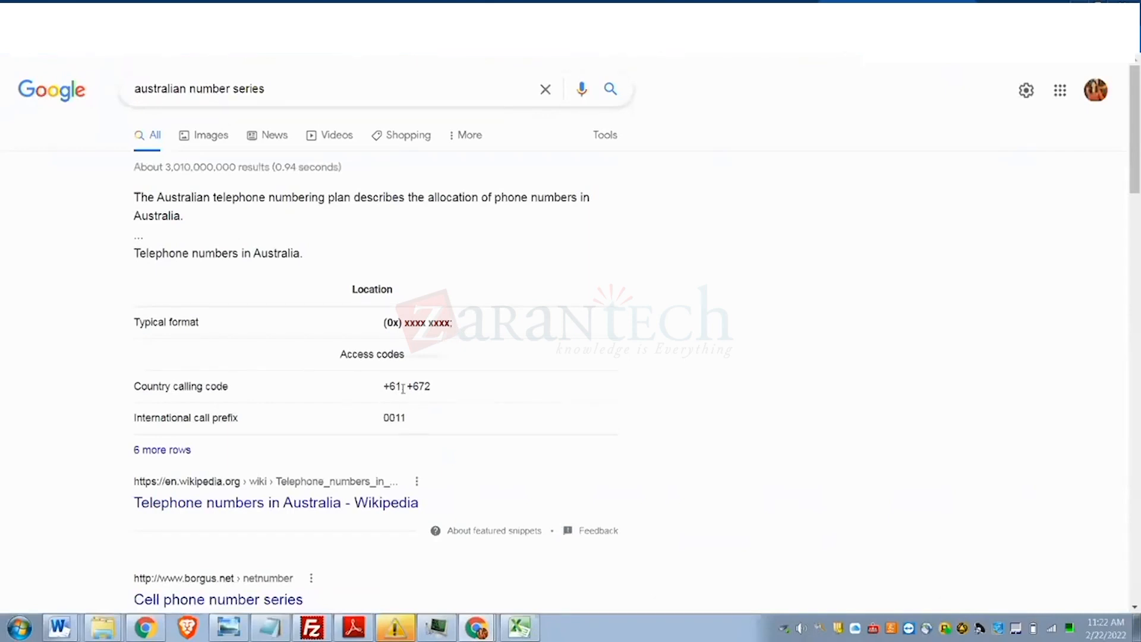
scroll(426, 383, down, 3)
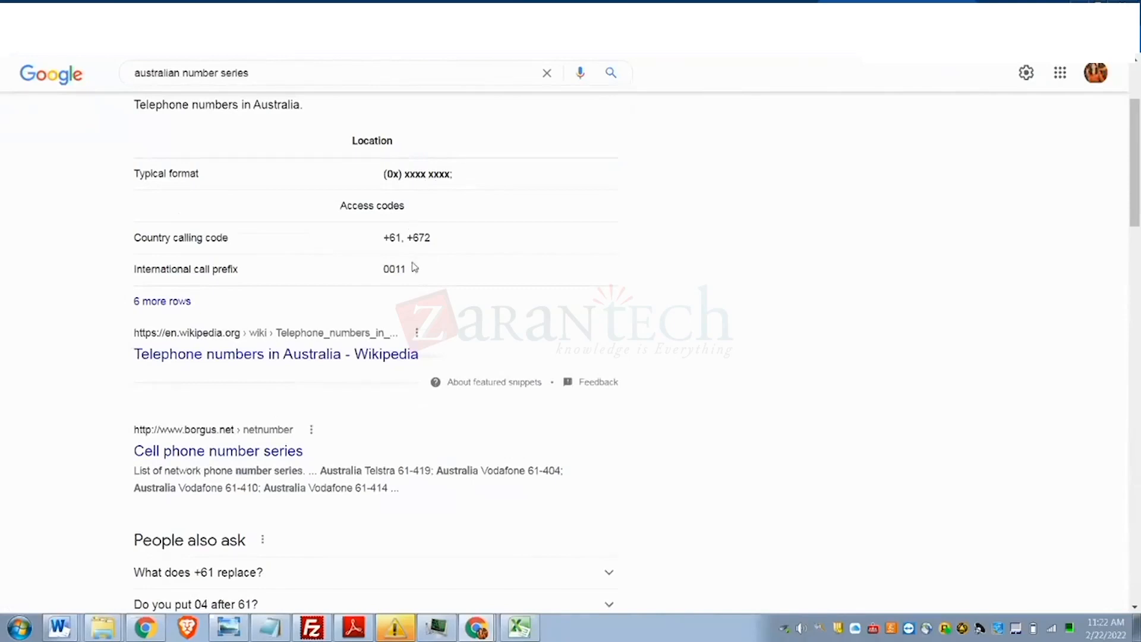
key(alt+Tab)
click(472, 183)
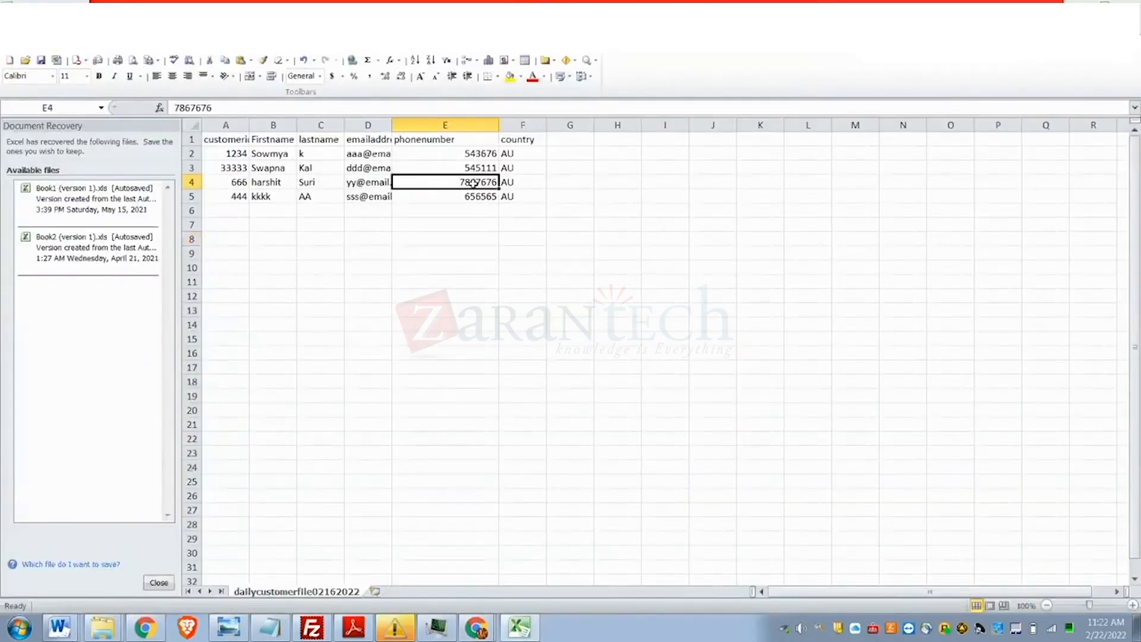
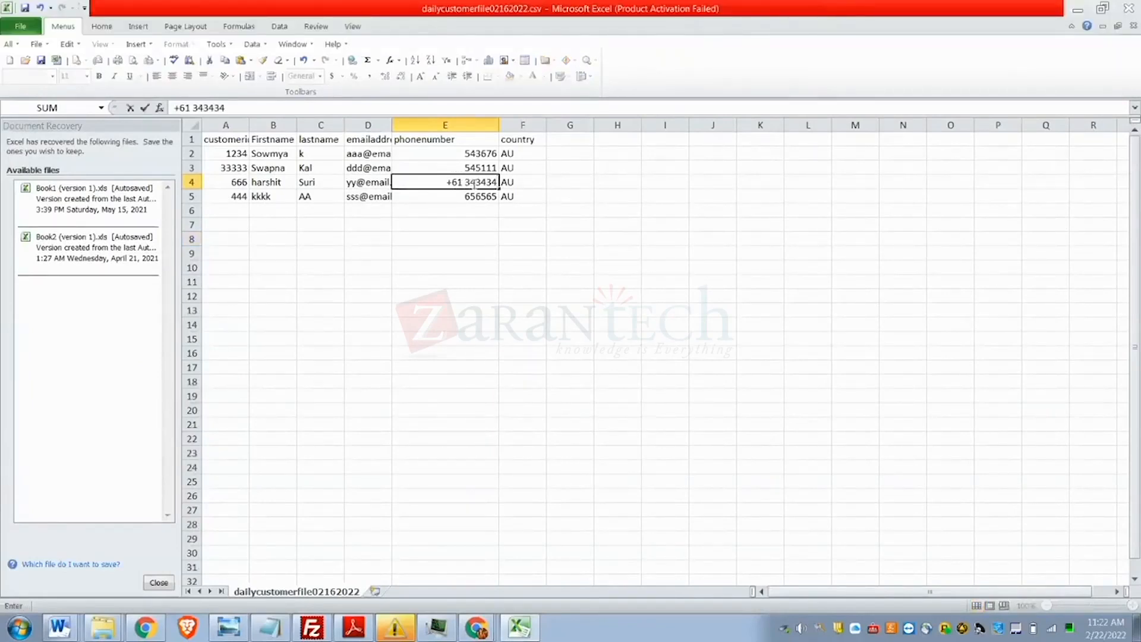
click(464, 291)
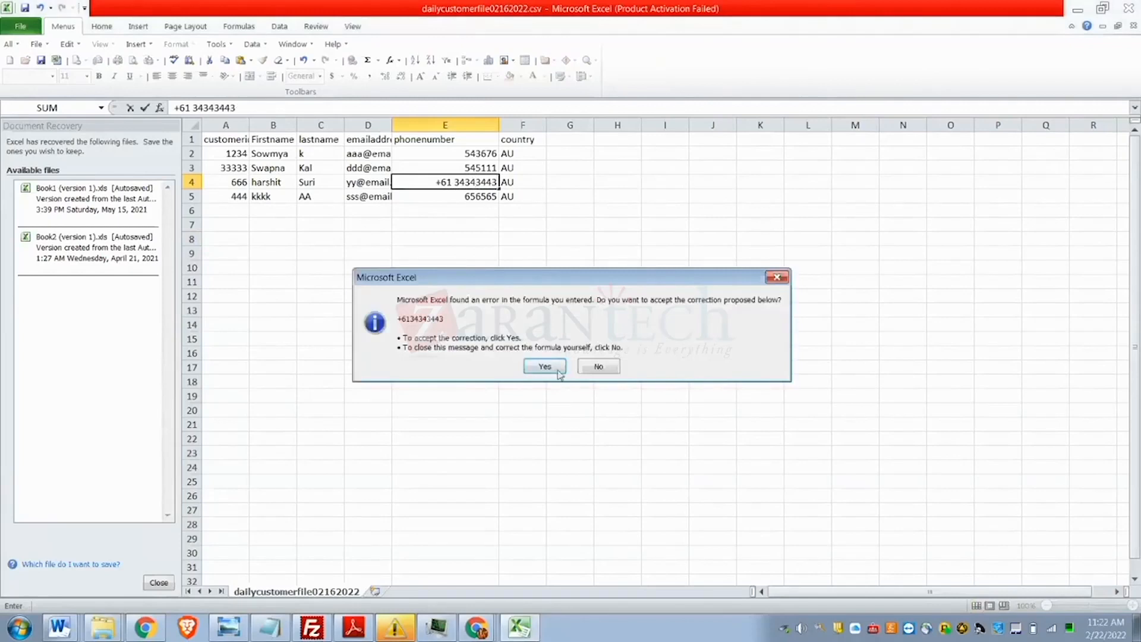
click(553, 367)
click(460, 238)
click(477, 177)
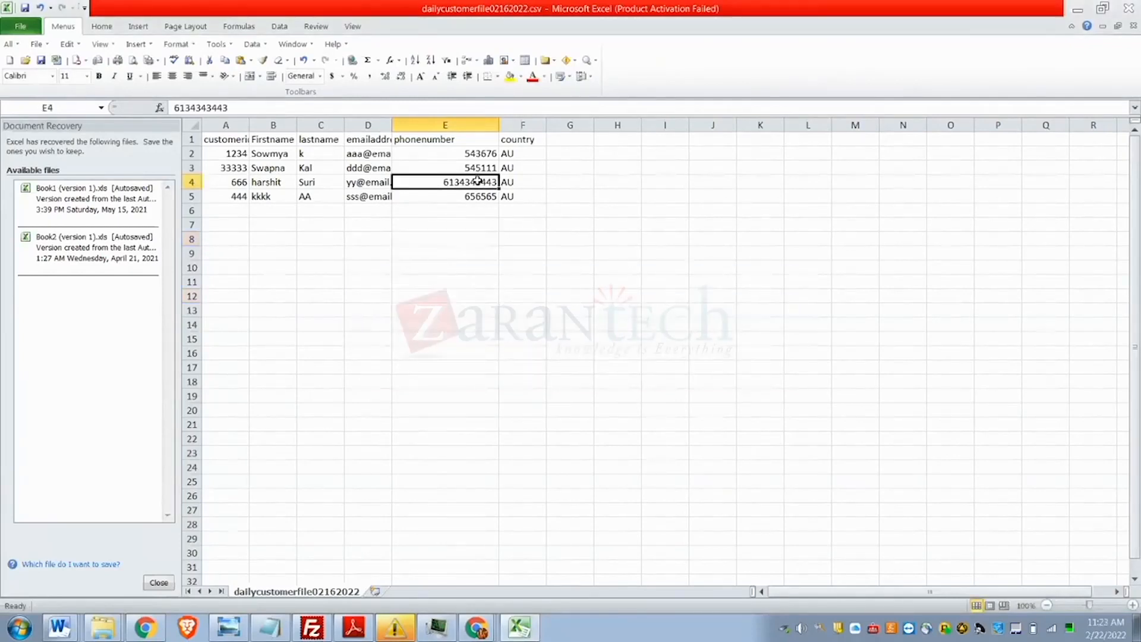
- Copy the corrected phone number into cells E2, E3 and E5
drag(478, 180, 480, 169)
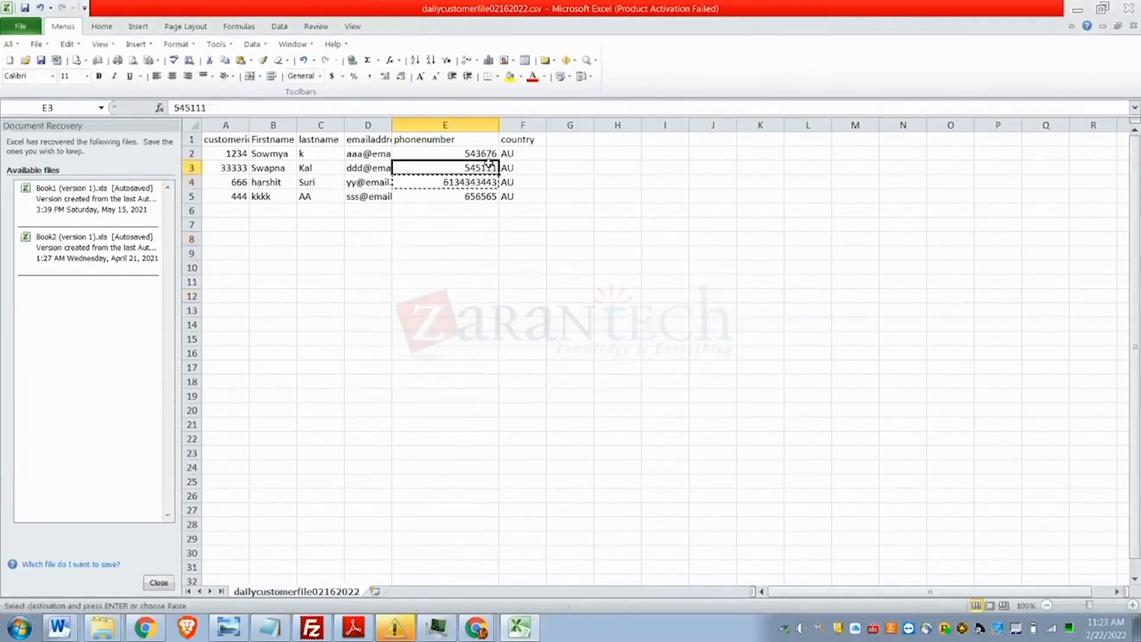
key(ctrl+c)
key(ctrl+v)
click(486, 154)
key(ctrl+v)
click(466, 196)
key(ctrl+v)
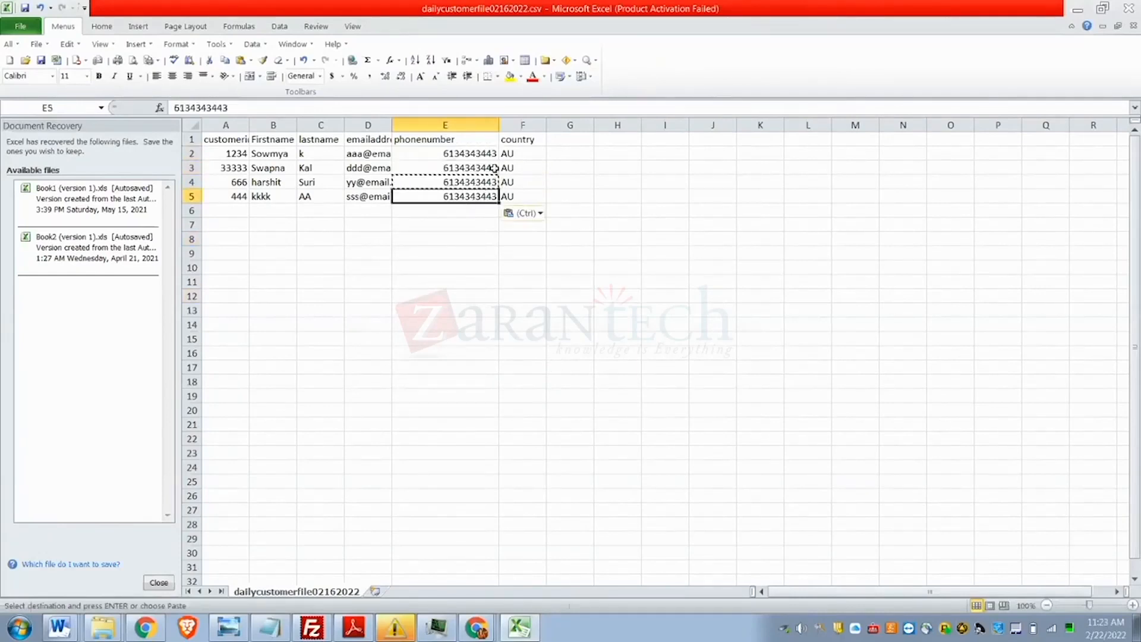
double_click(487, 154)
key(BackSpace)
text(2)
double_click(493, 183)
key(BackSpace)
key(BackSpace)
text(63)
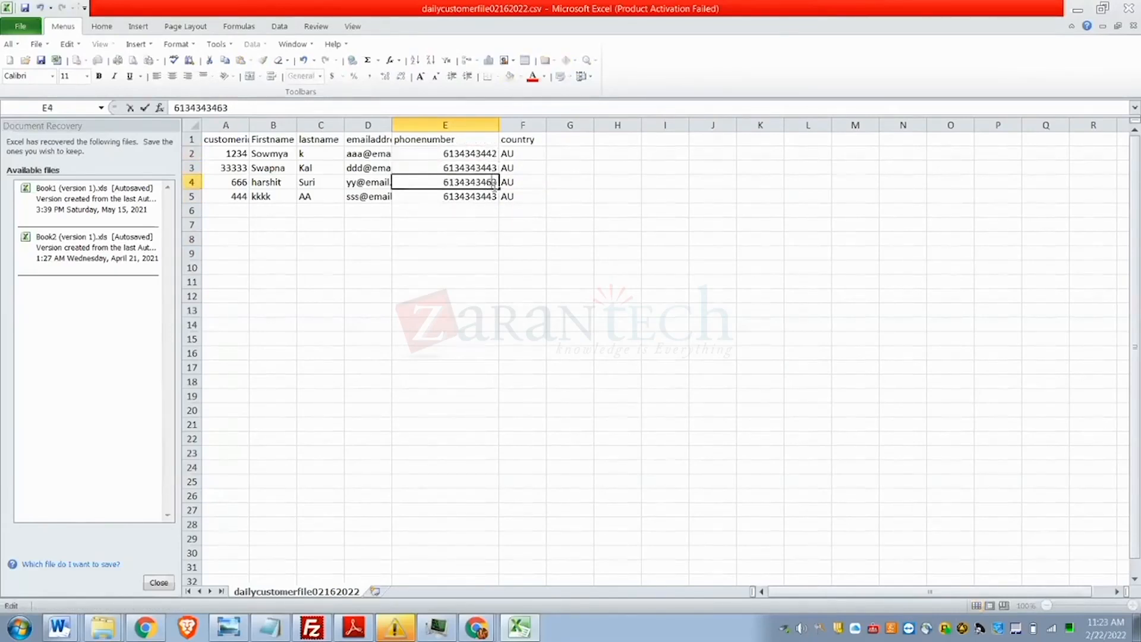
double_click(481, 199)
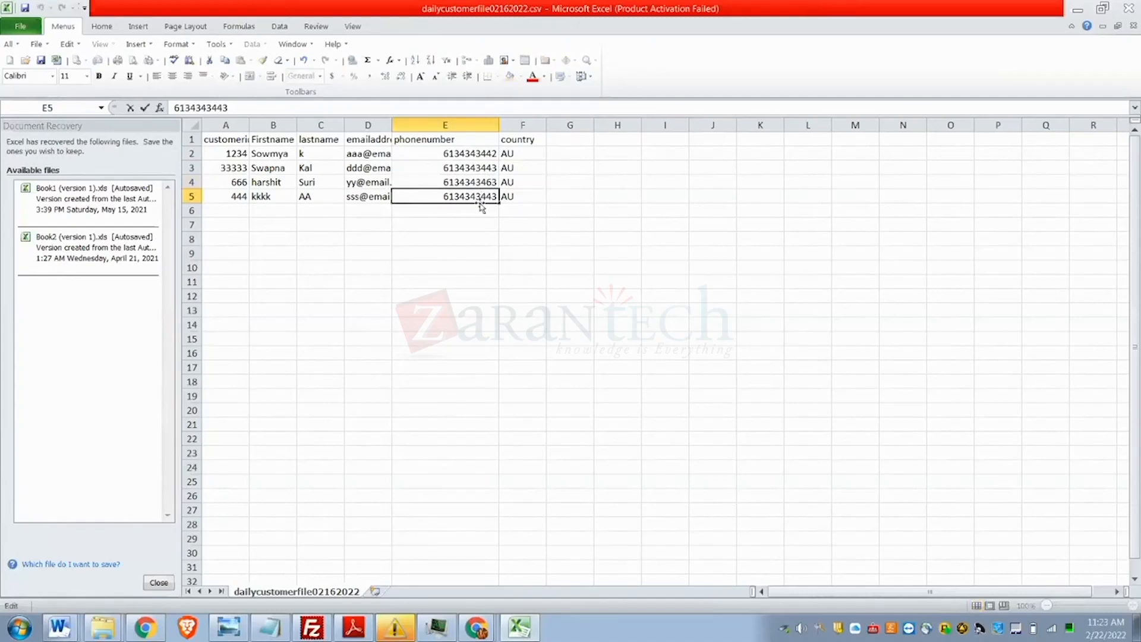
key(BackSpace)
text(8)
click(466, 294)
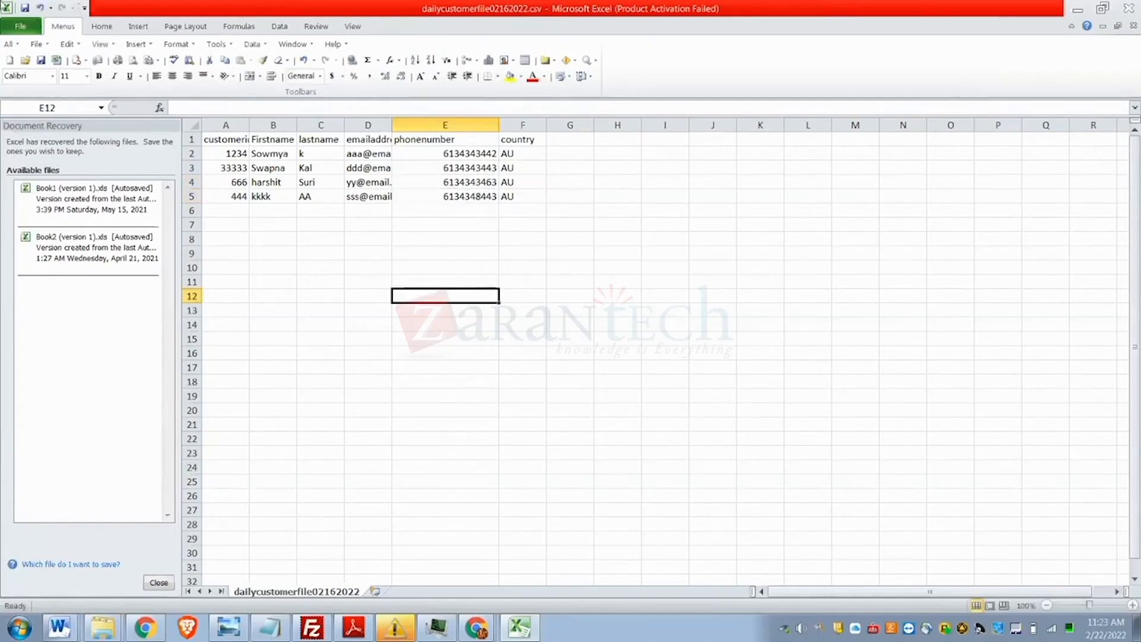
- Save the customer file, keeping it in CSV format
click(26, 7)
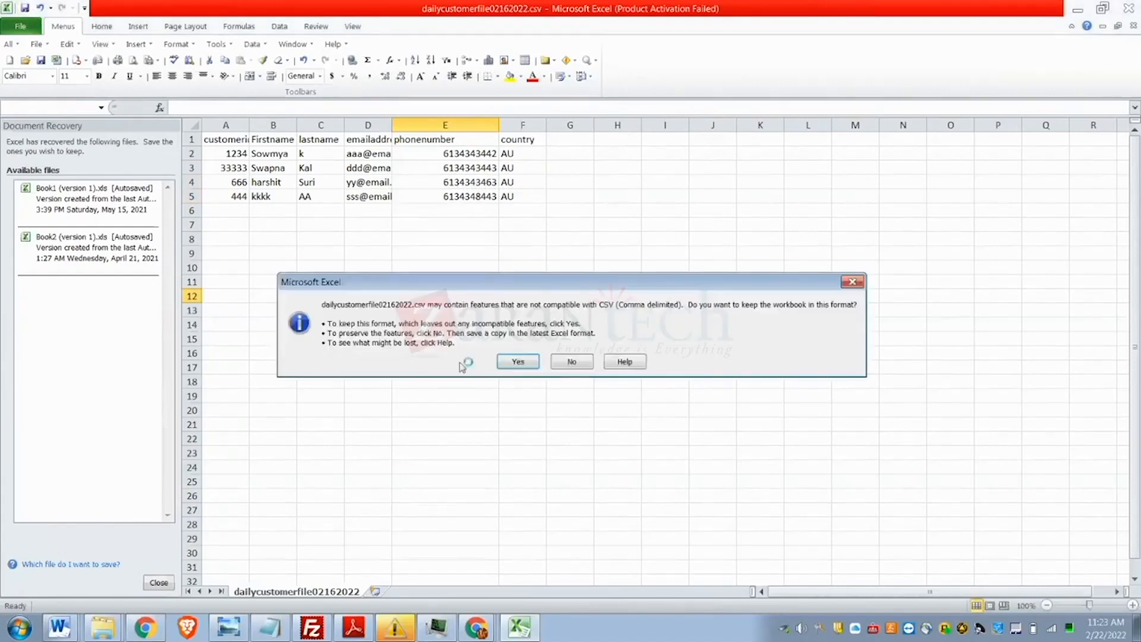
click(514, 360)
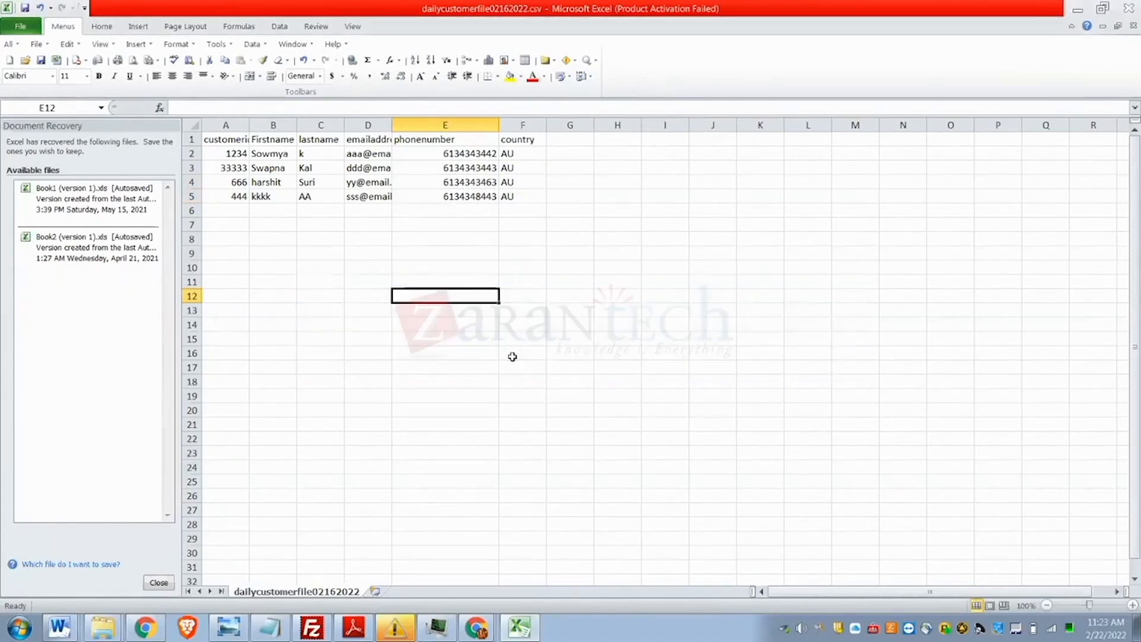
click(25, 7)
click(514, 363)
- Back in Chrome, show All Contacts > Mobile Lists filtered to My Lists and open the second list
click(477, 627)
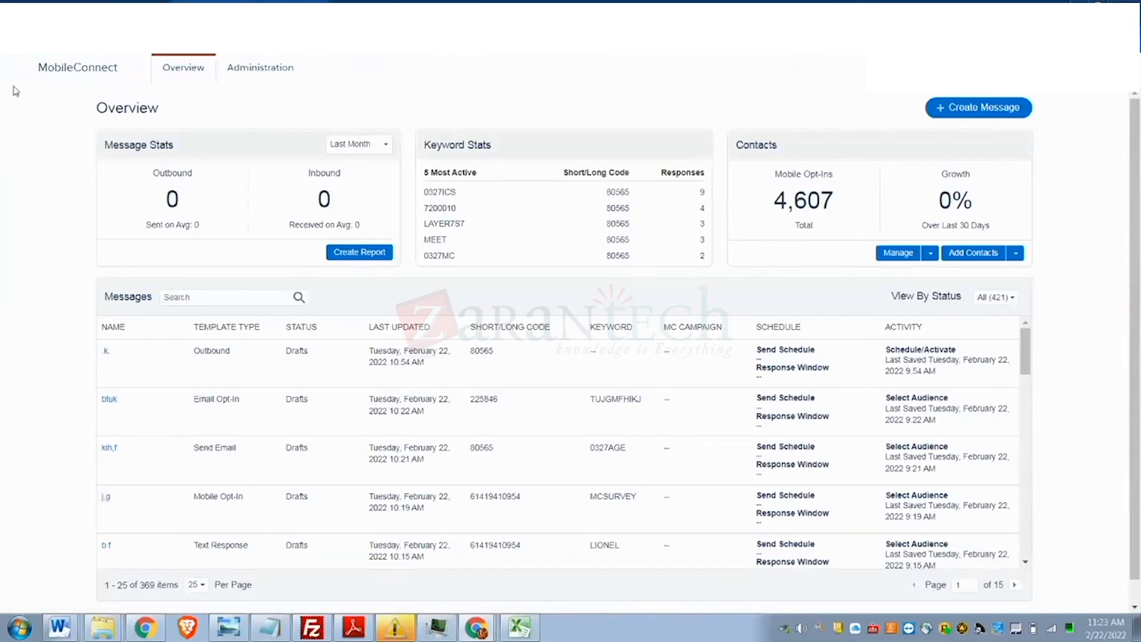
mouse_move(22, 58)
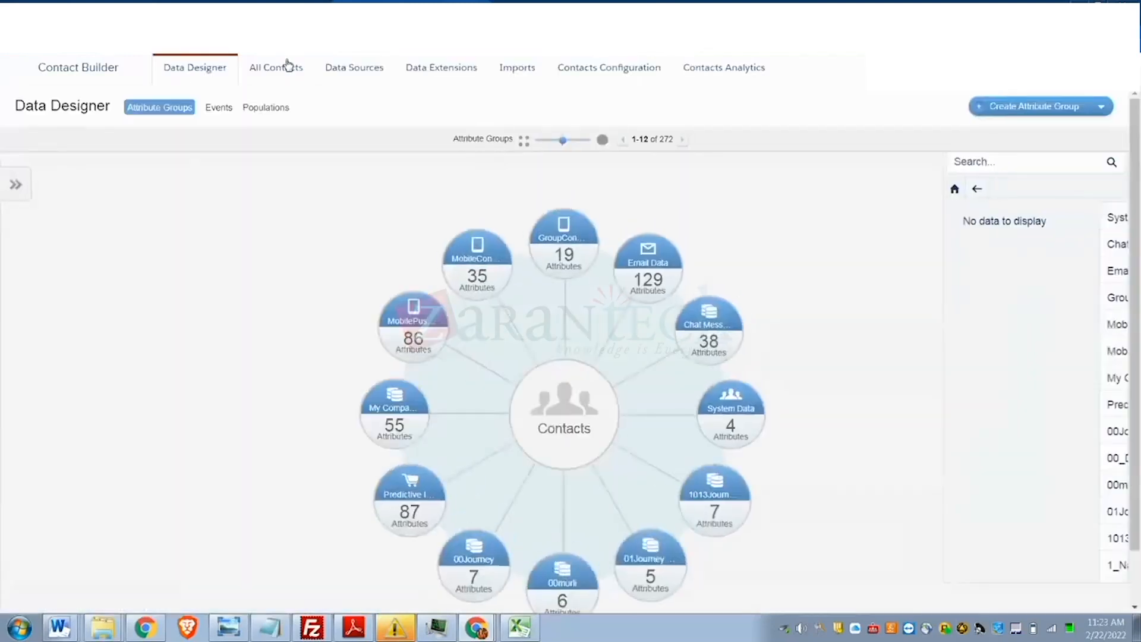
click(288, 65)
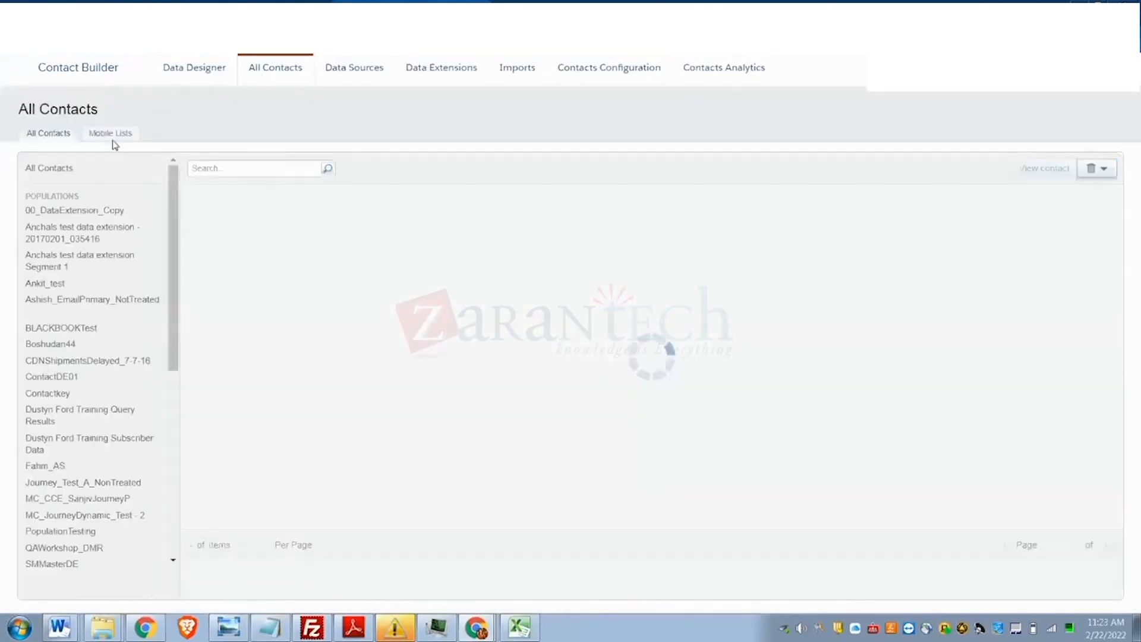
click(114, 137)
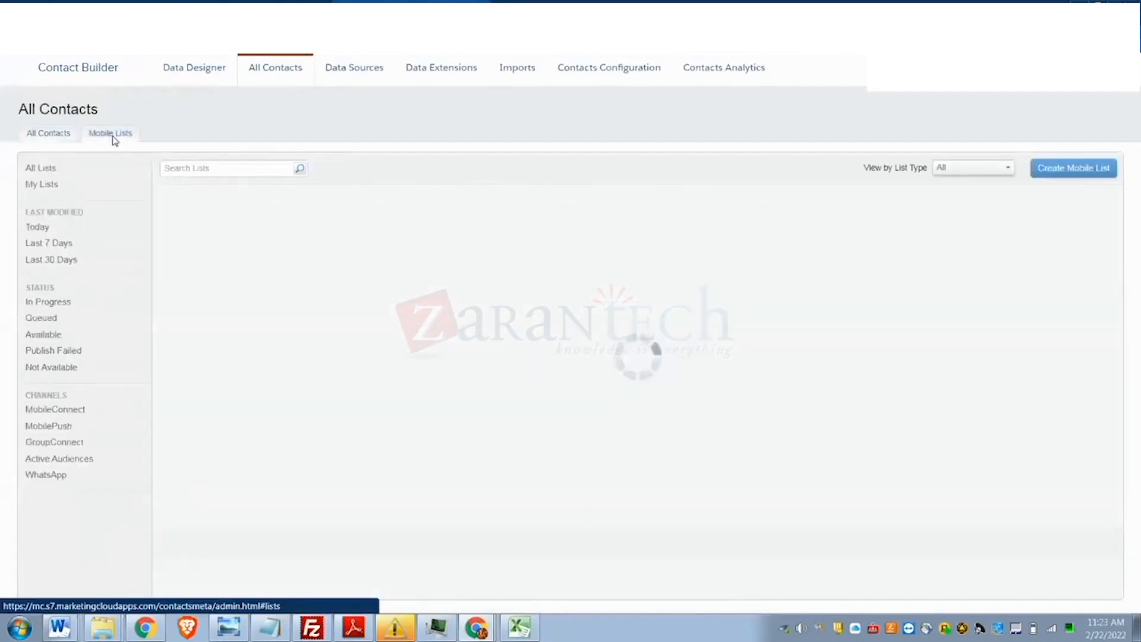
click(53, 189)
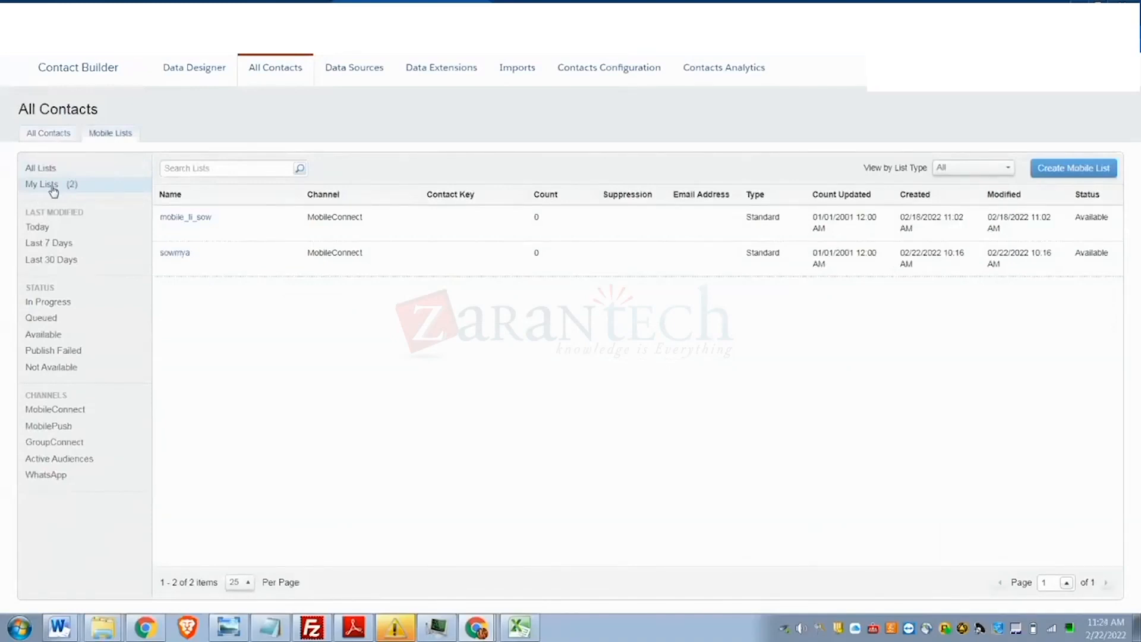
click(174, 257)
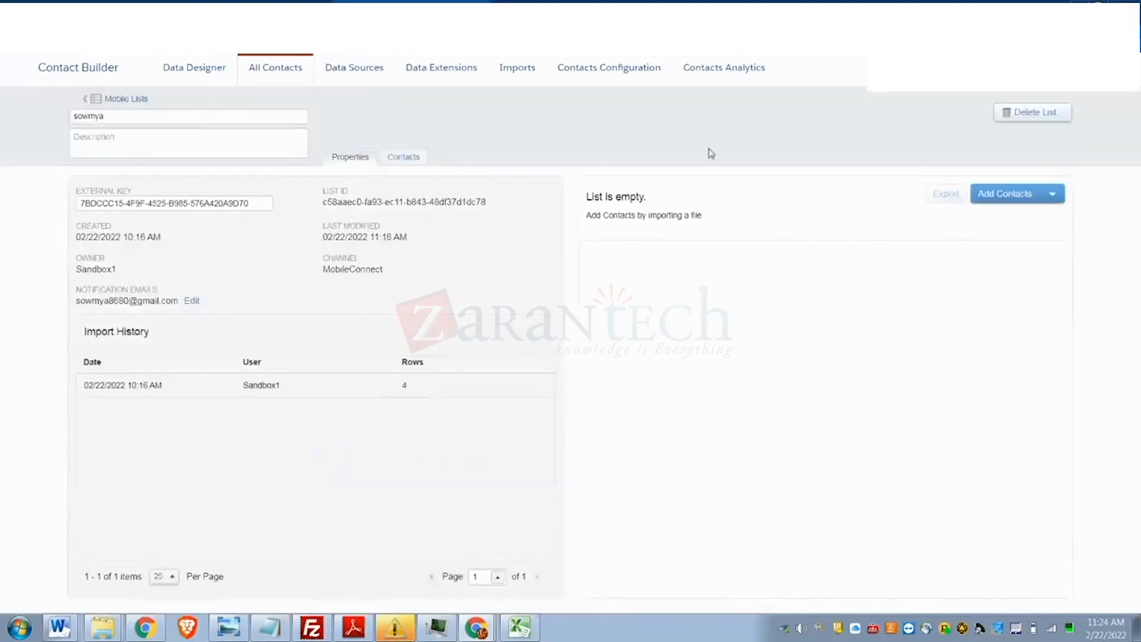
- Add contacts from dailycustomerfile02162022.csv in the user folder and accept the opt-in agreement
click(1005, 194)
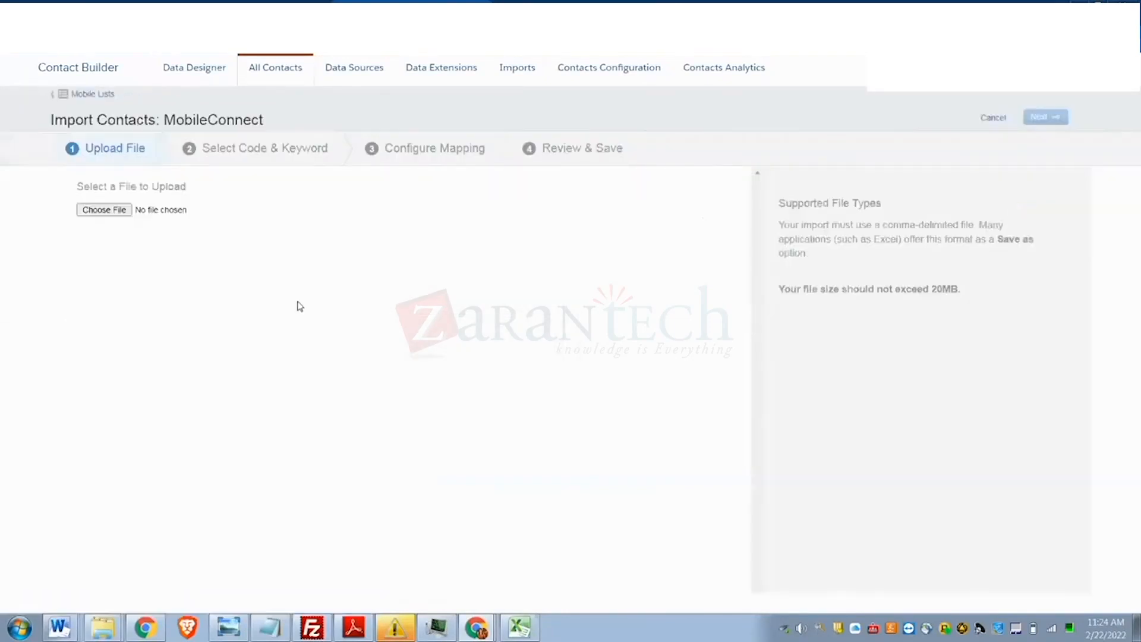
click(97, 214)
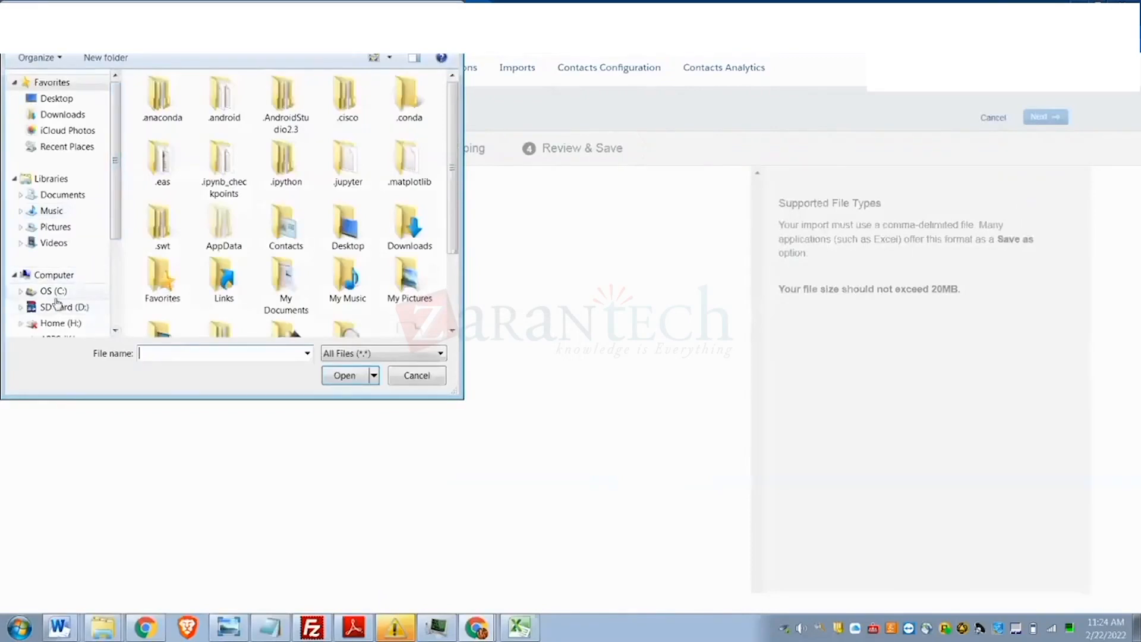
click(59, 291)
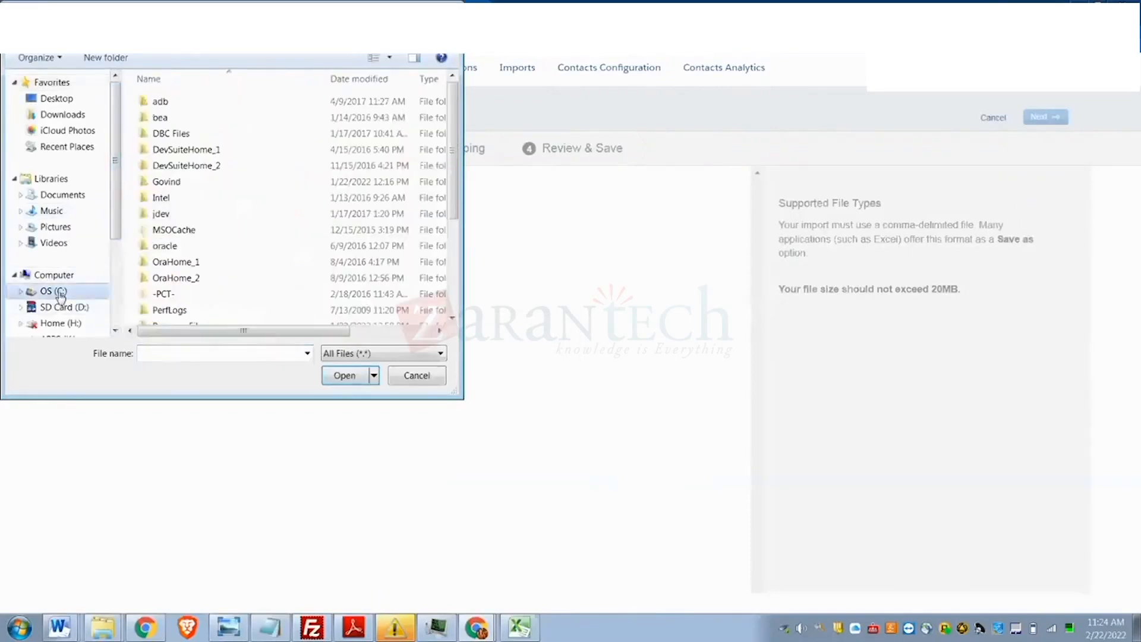
drag(453, 213, 456, 309)
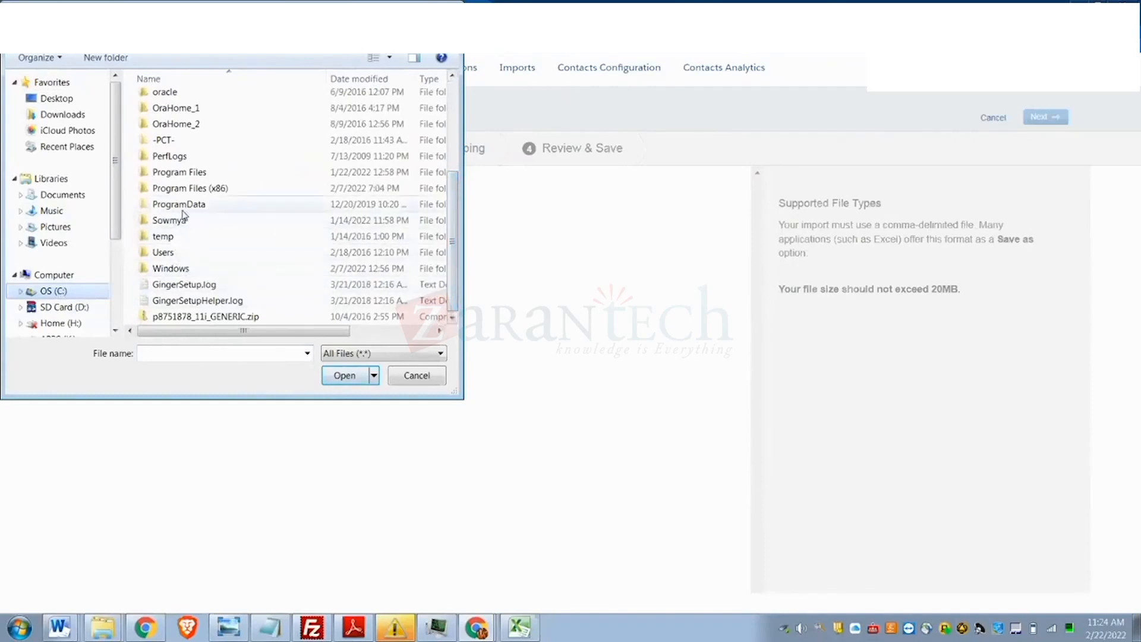
scroll(180, 218, down, 3)
double_click(178, 253)
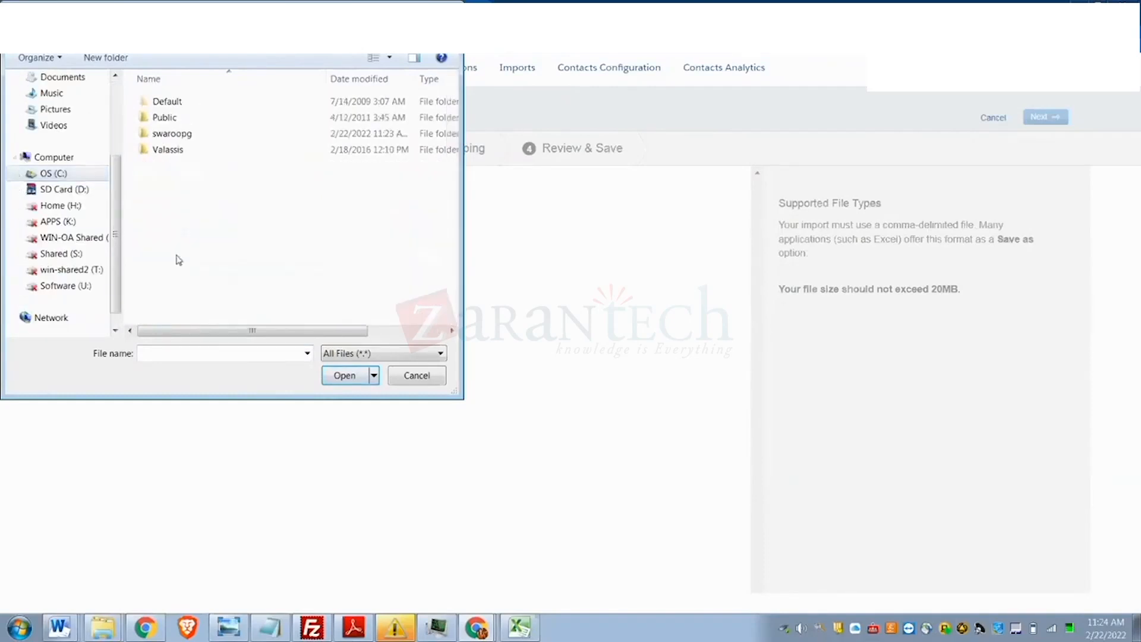
double_click(204, 135)
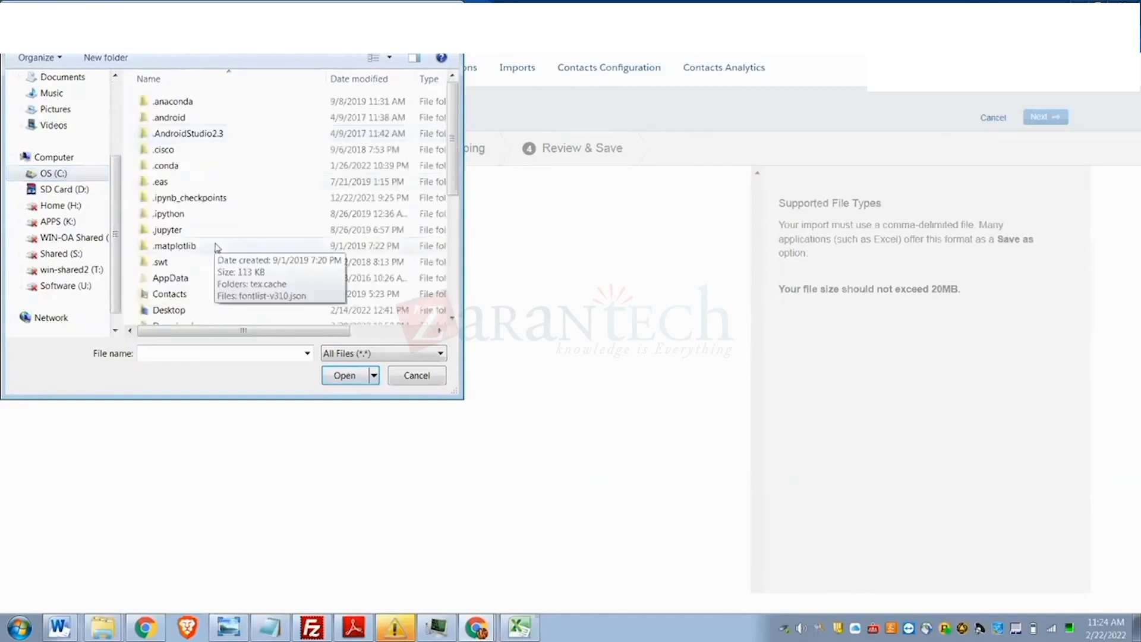
scroll(214, 265, down, 5)
click(198, 269)
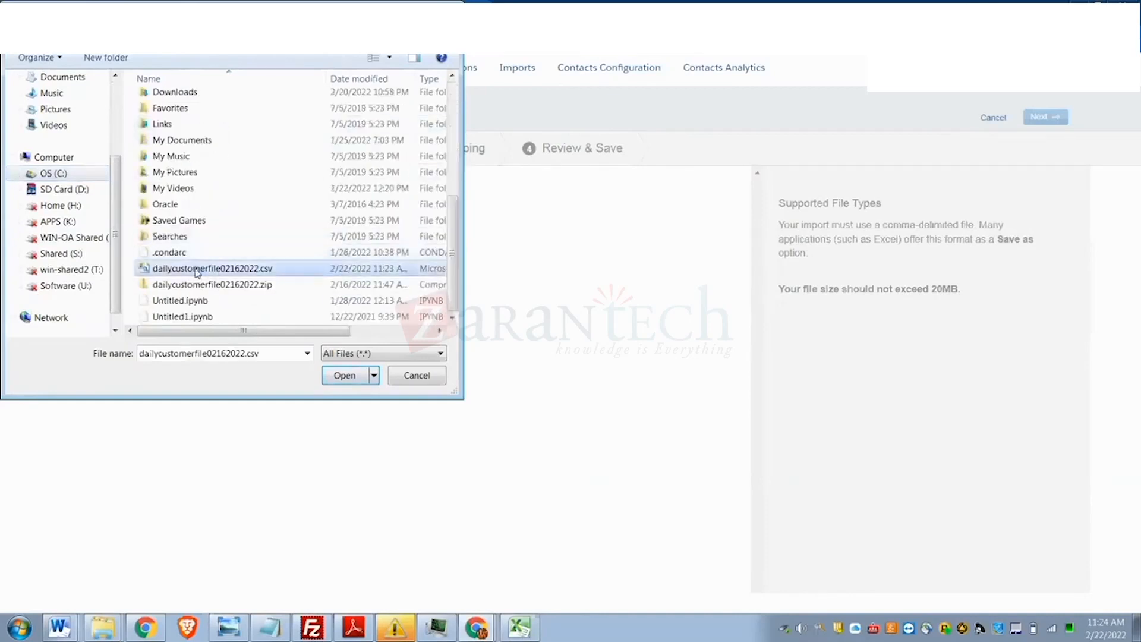
click(336, 375)
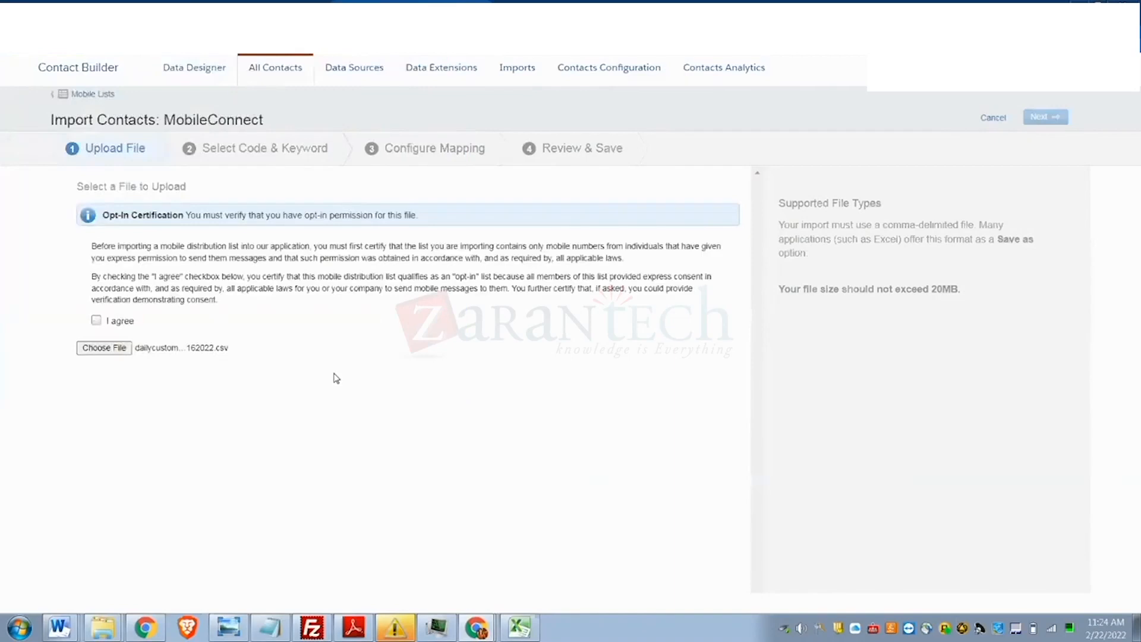
click(96, 320)
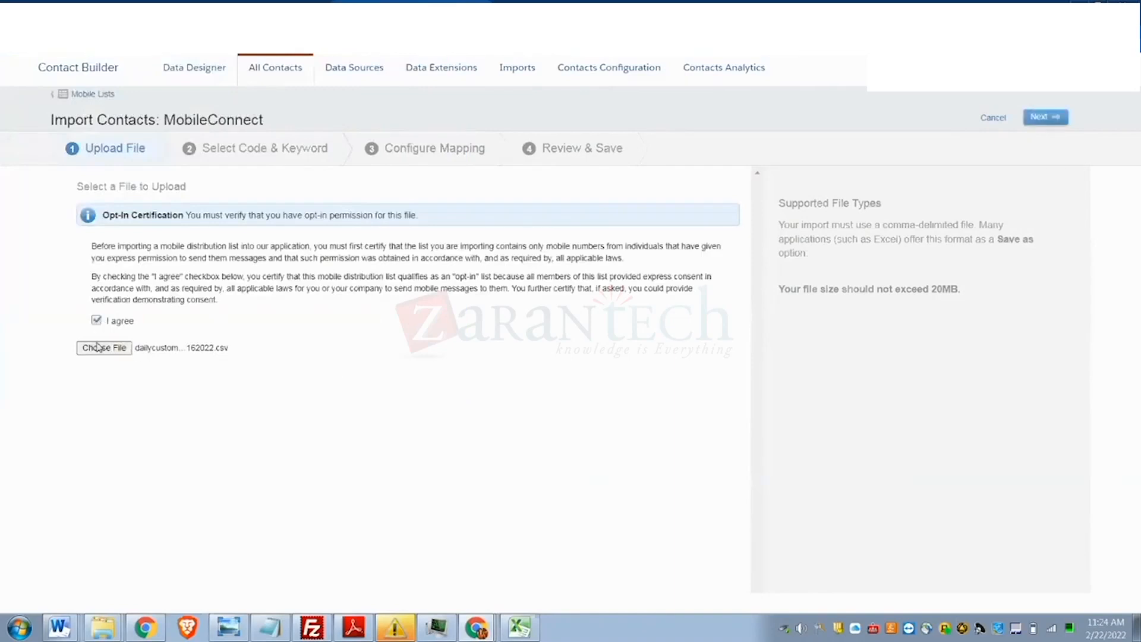
- Upload the selected file, then go to Mobile Studio > MobileConnect overview
click(1045, 118)
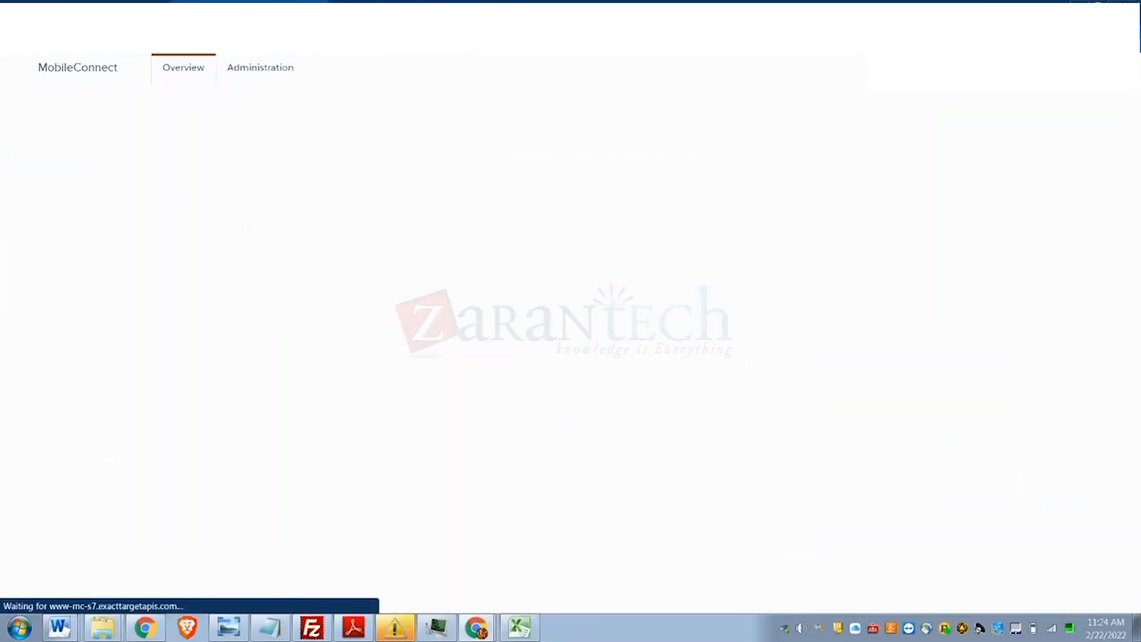
mouse_move(105, 173)
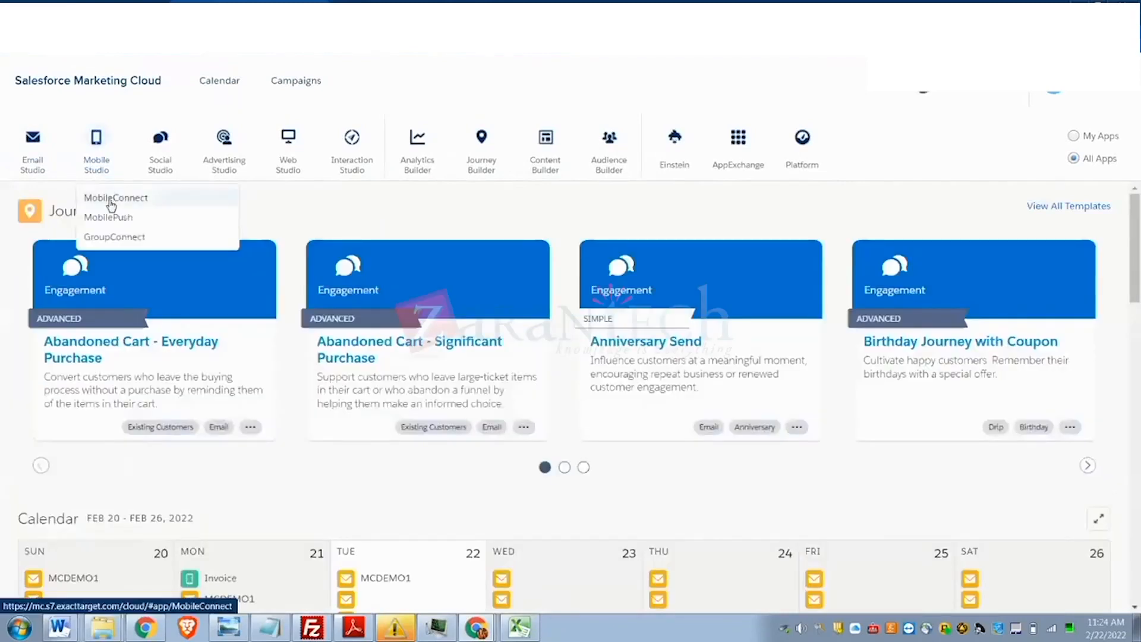
click(111, 199)
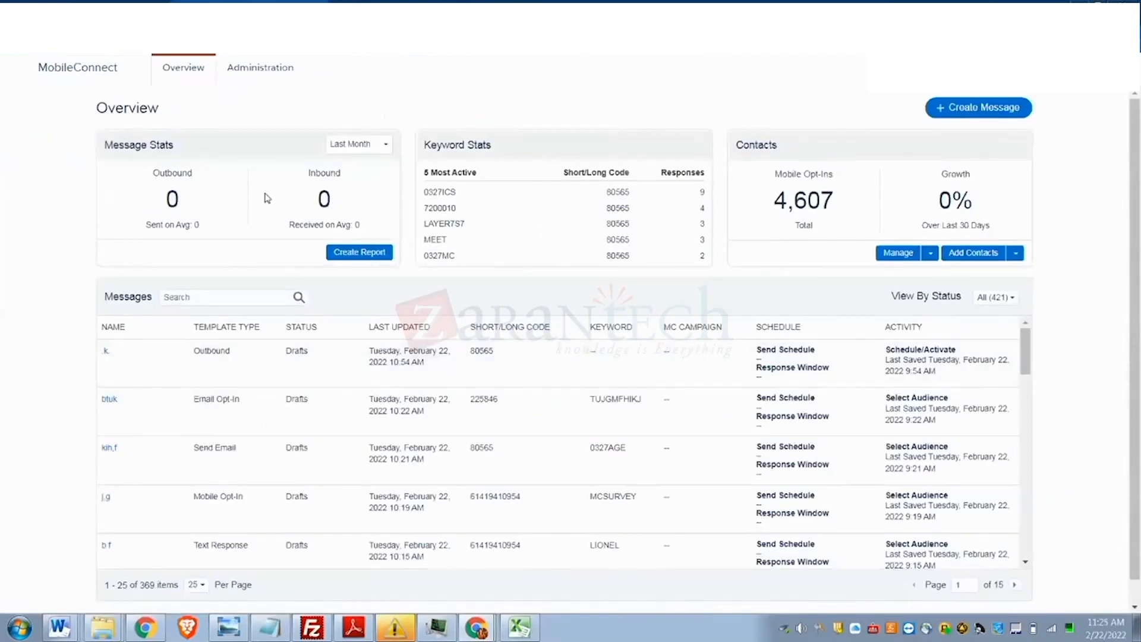
scroll(225, 437, down, 5)
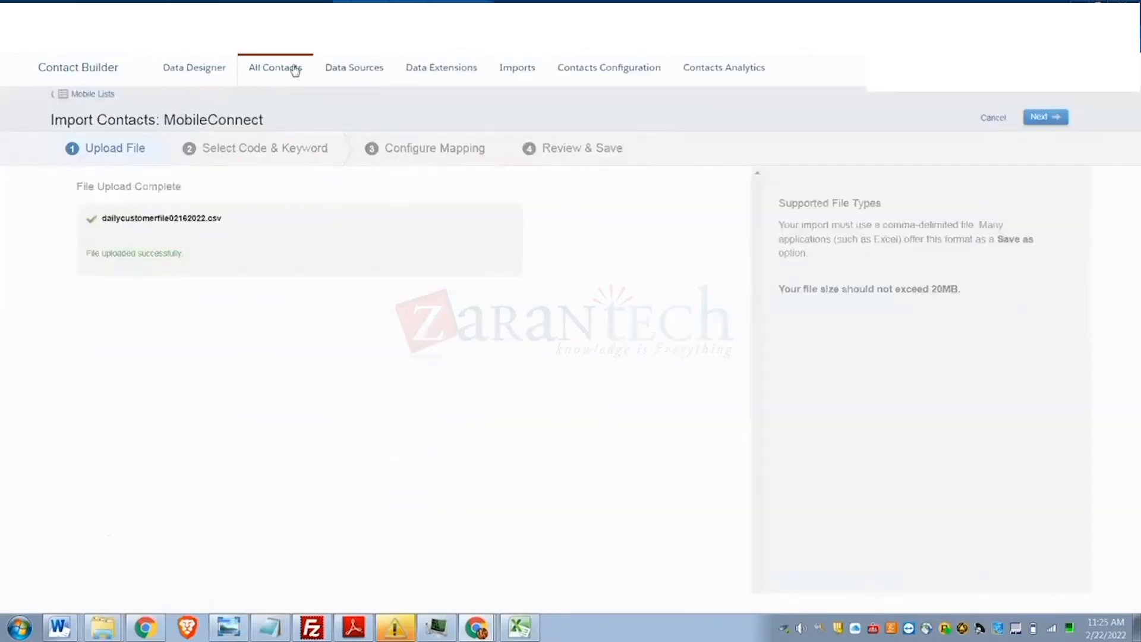
right_click(385, 13)
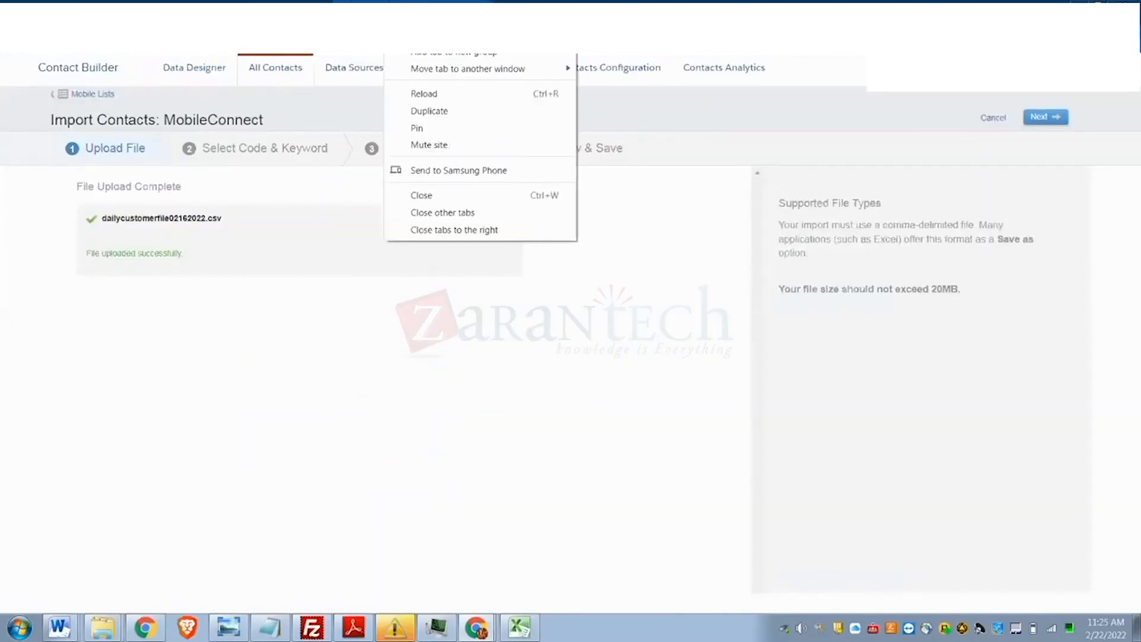
click(429, 111)
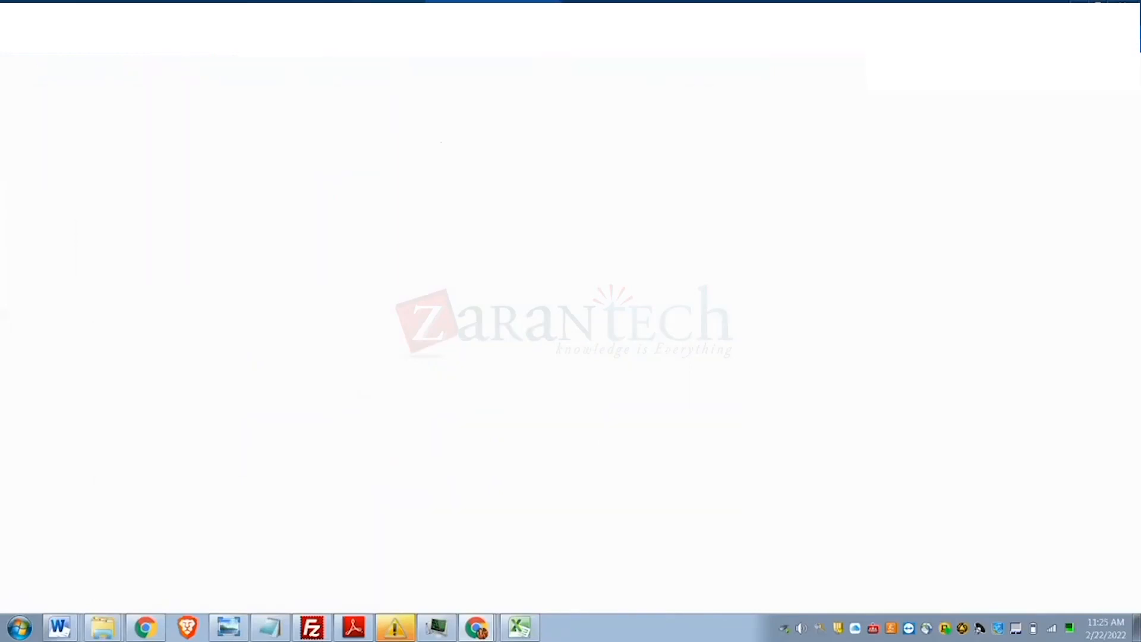
click(385, 13)
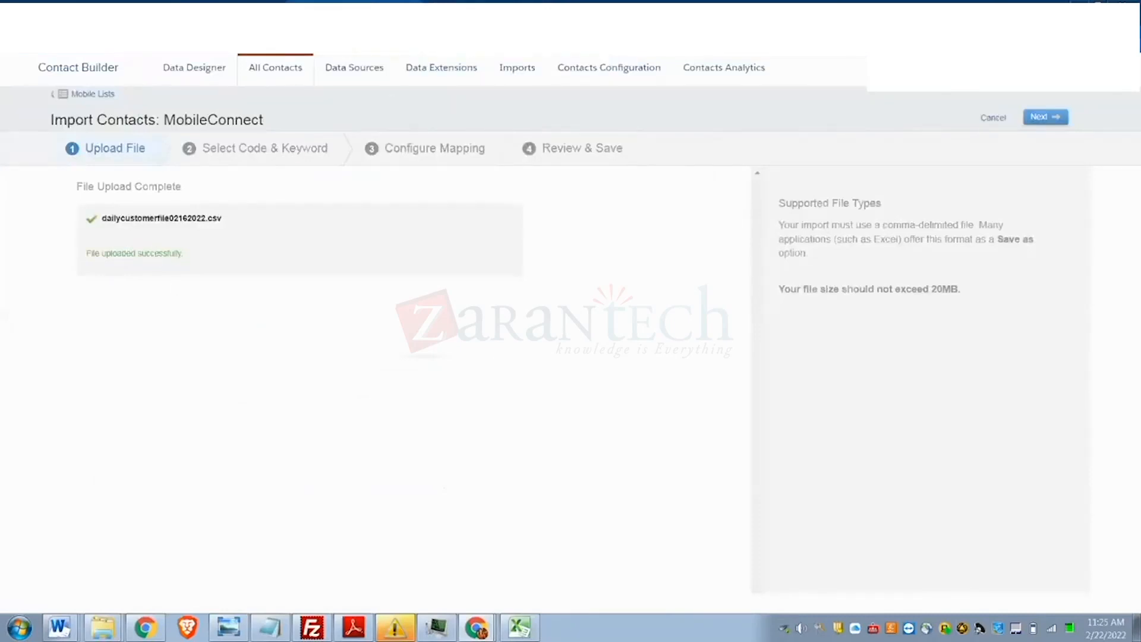
key(ctrl+t)
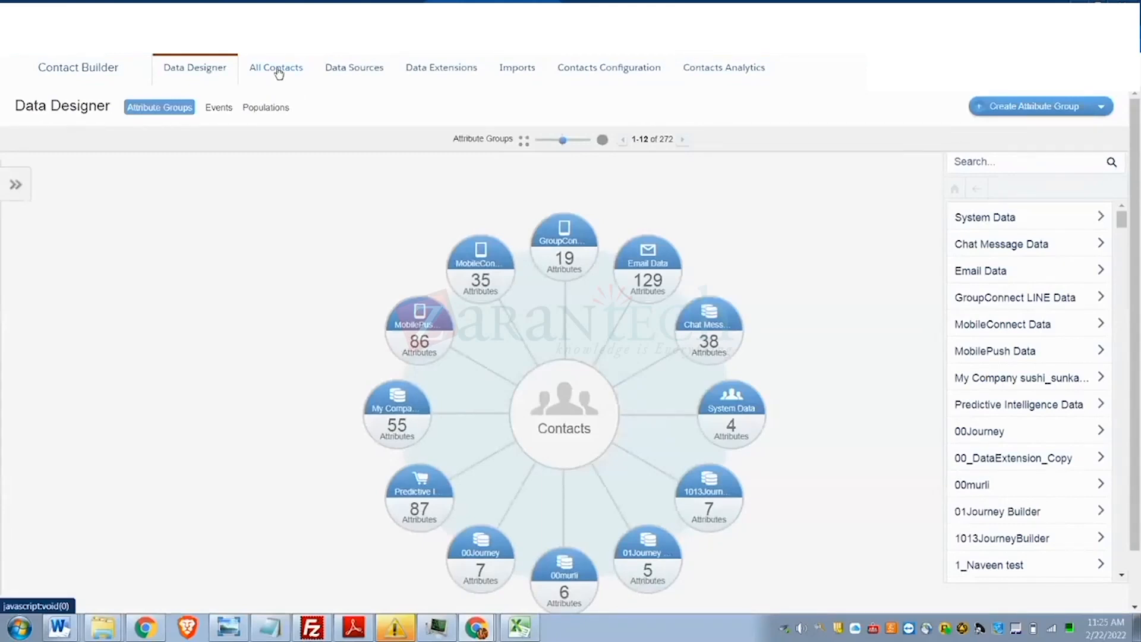
click(278, 74)
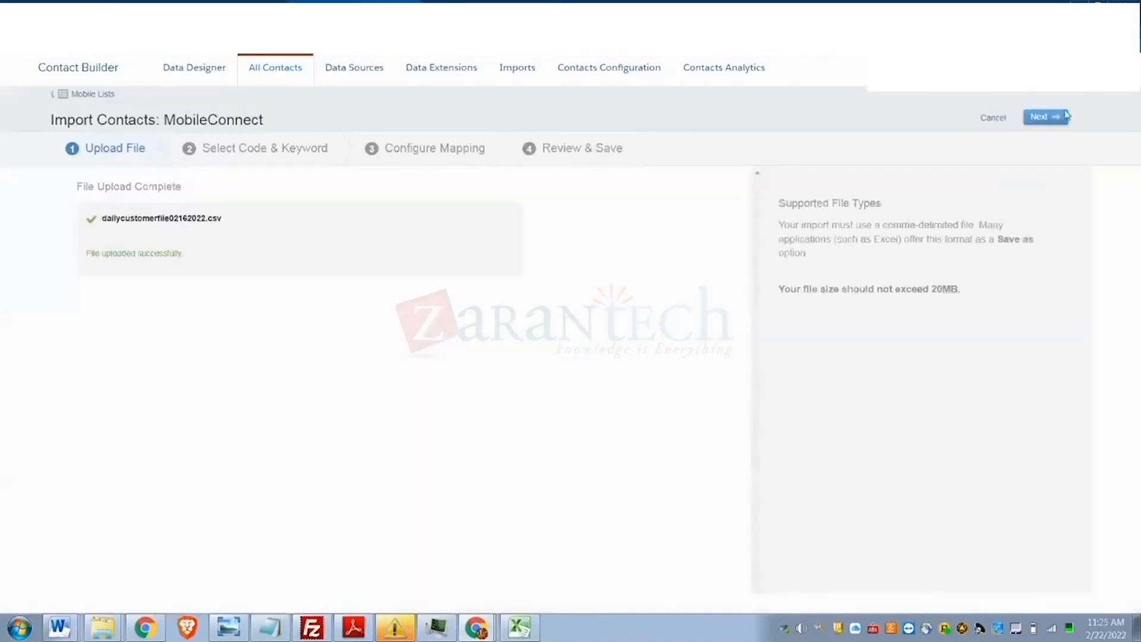
click(1065, 116)
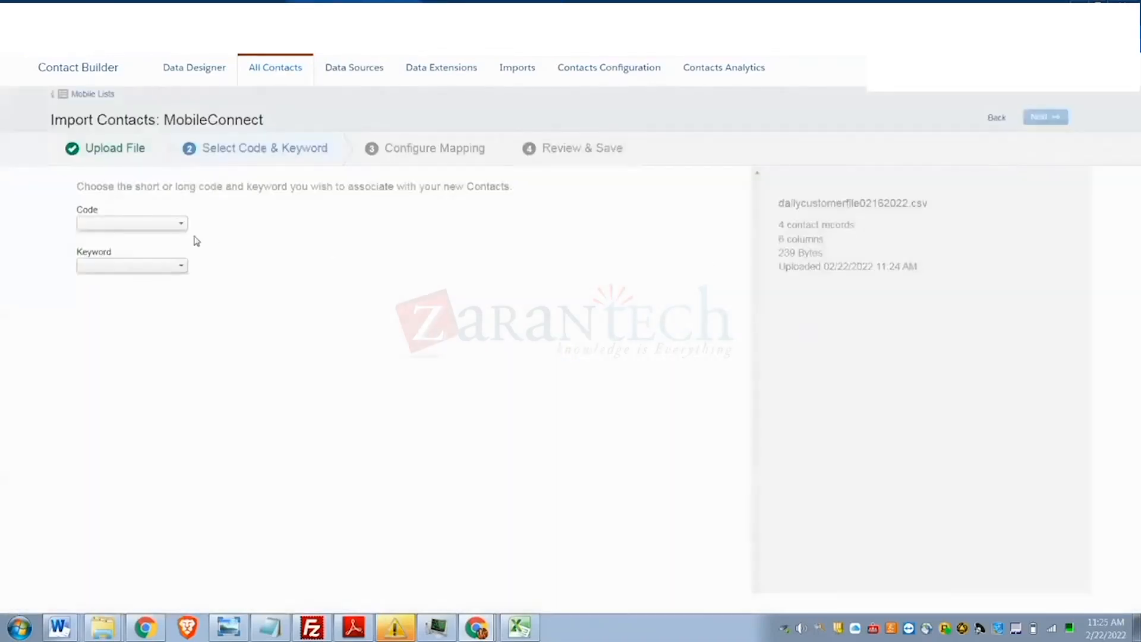
click(176, 223)
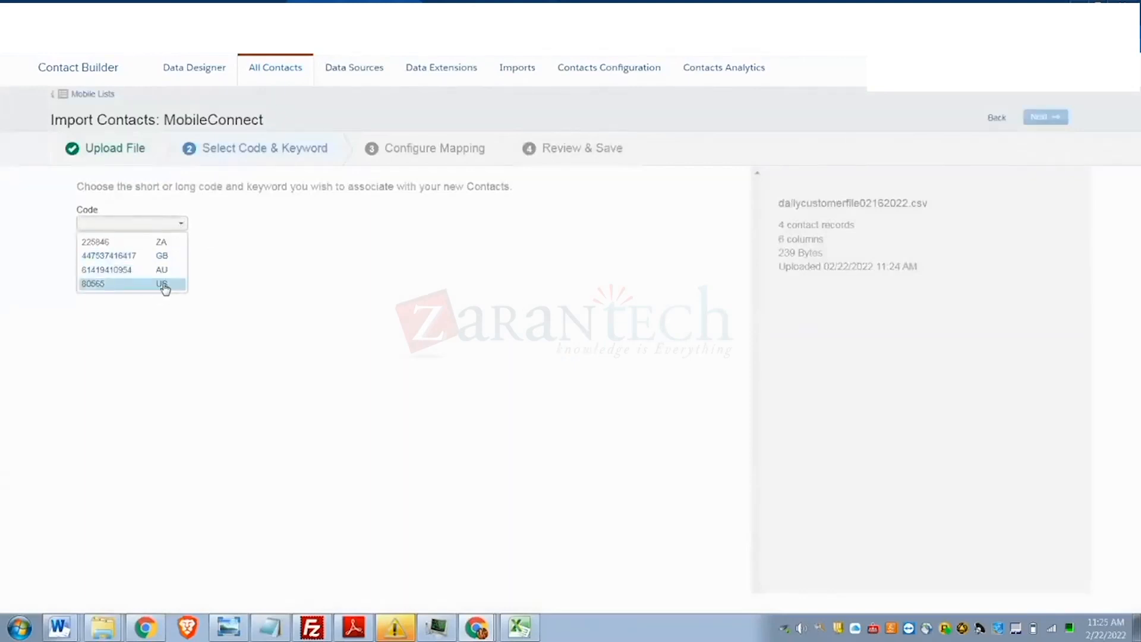
click(169, 274)
click(160, 268)
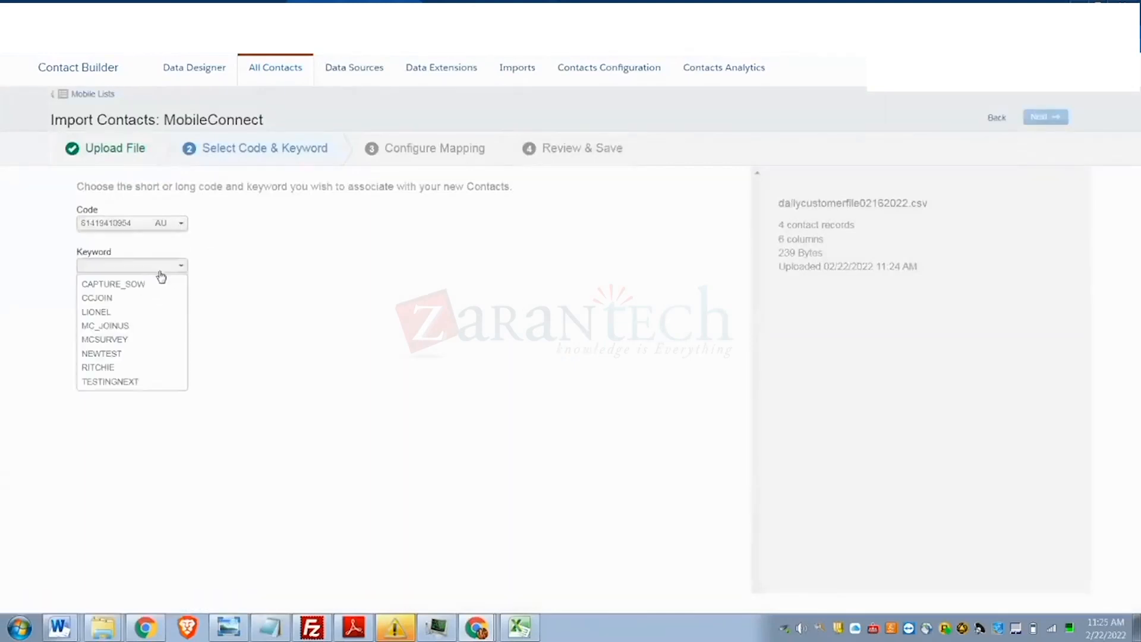
click(153, 287)
click(1039, 117)
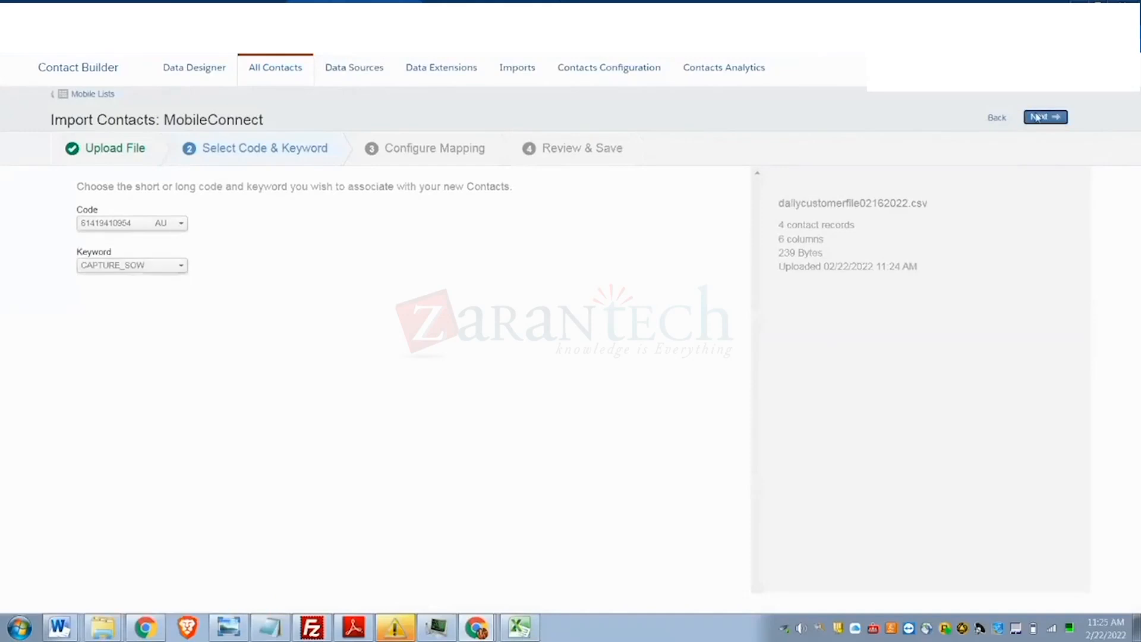
- Map phonenumber to Mobile Number, country to Locale, customerid to Contact Key, then import
click(325, 218)
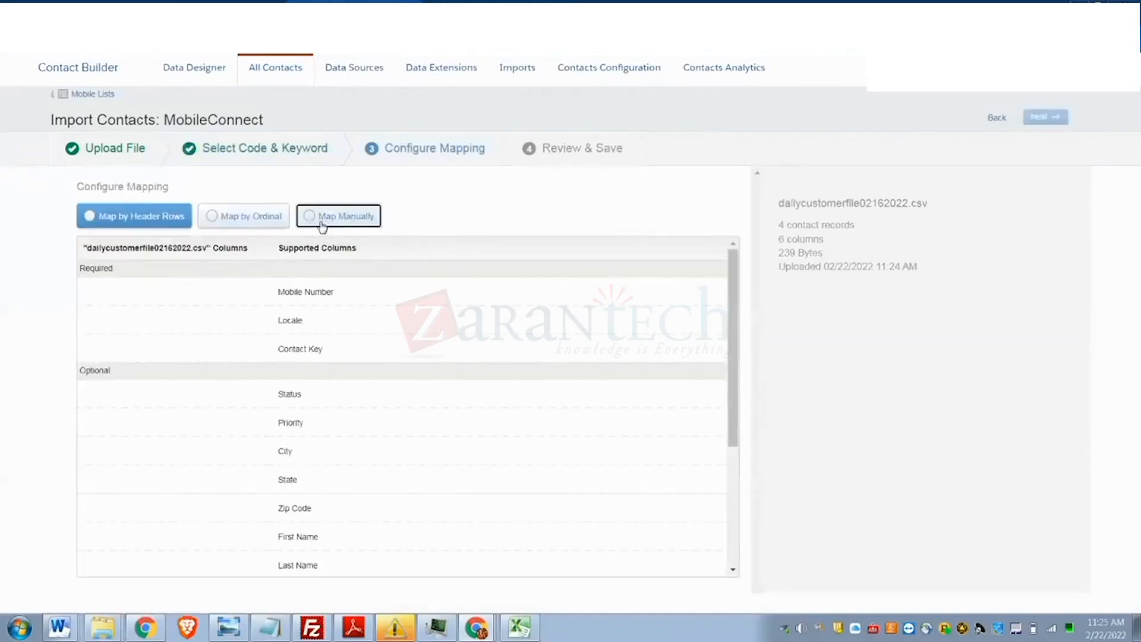
click(142, 293)
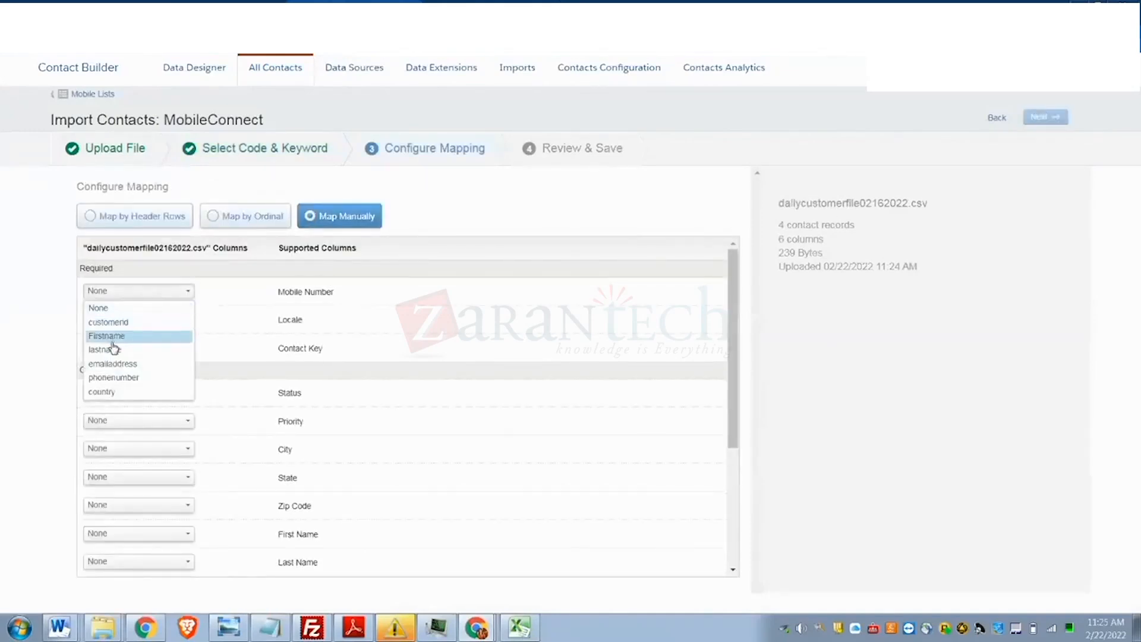
click(118, 378)
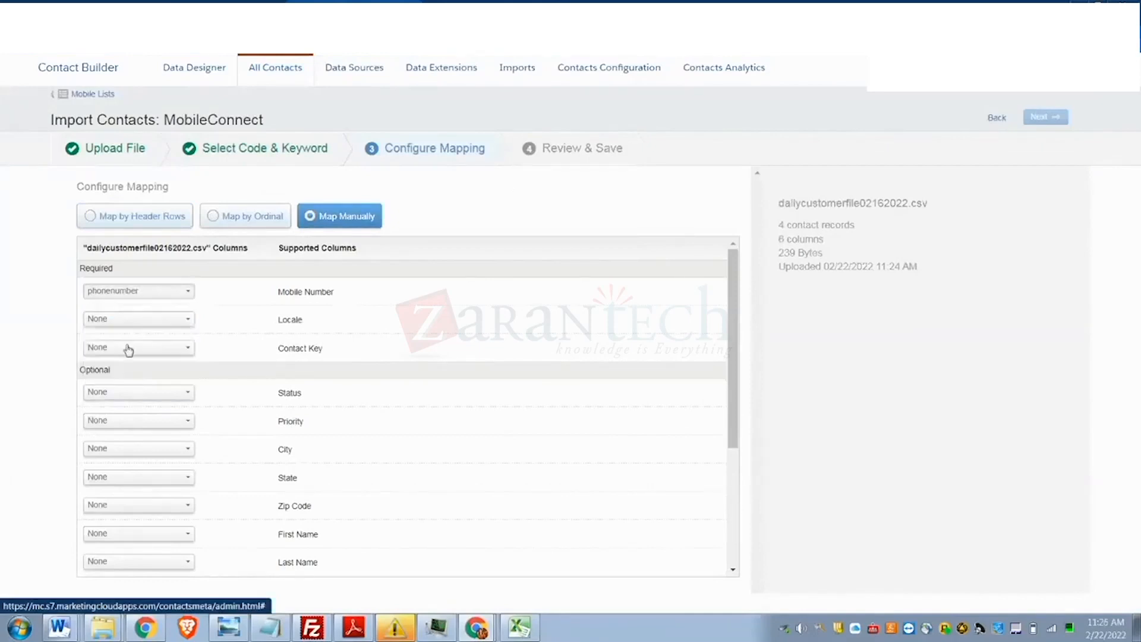
click(126, 320)
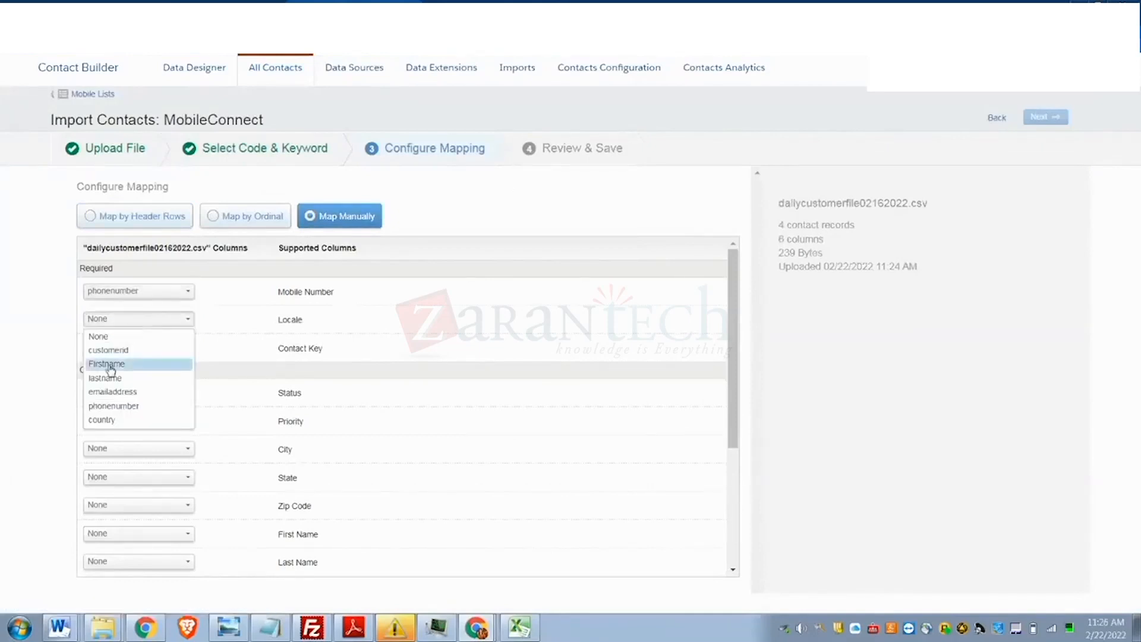
click(101, 420)
click(126, 351)
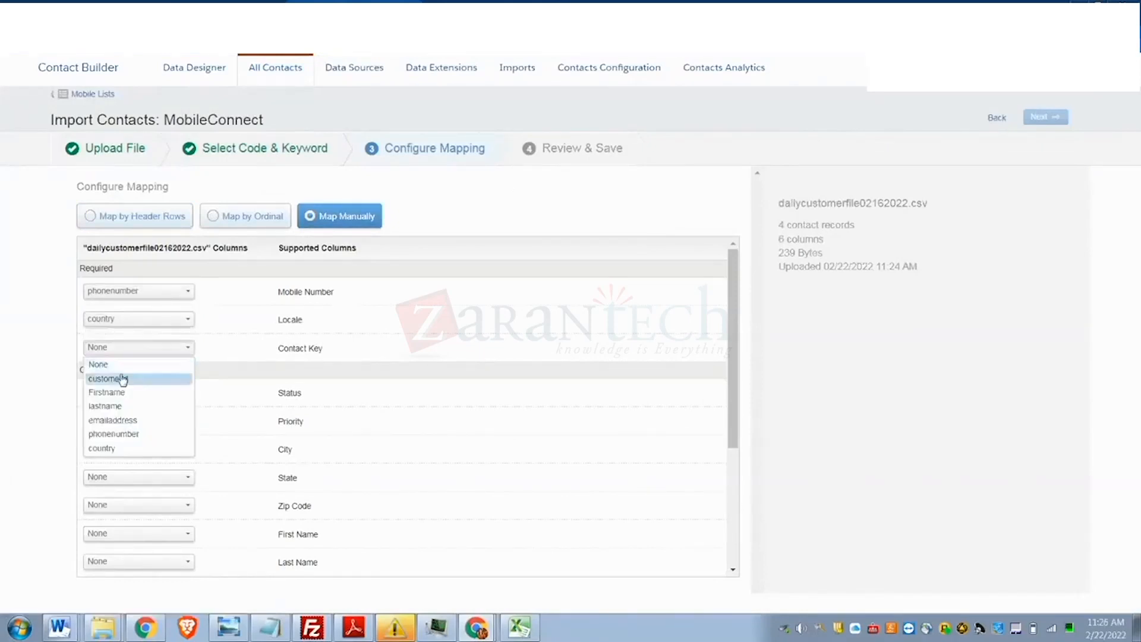
click(122, 379)
click(1045, 118)
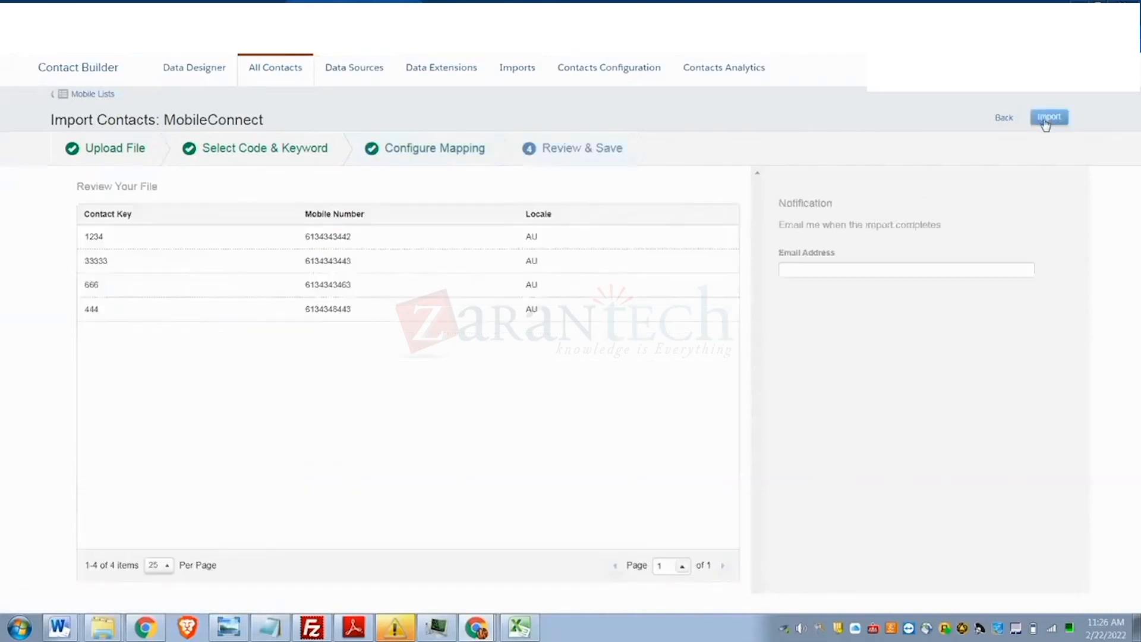
click(1048, 118)
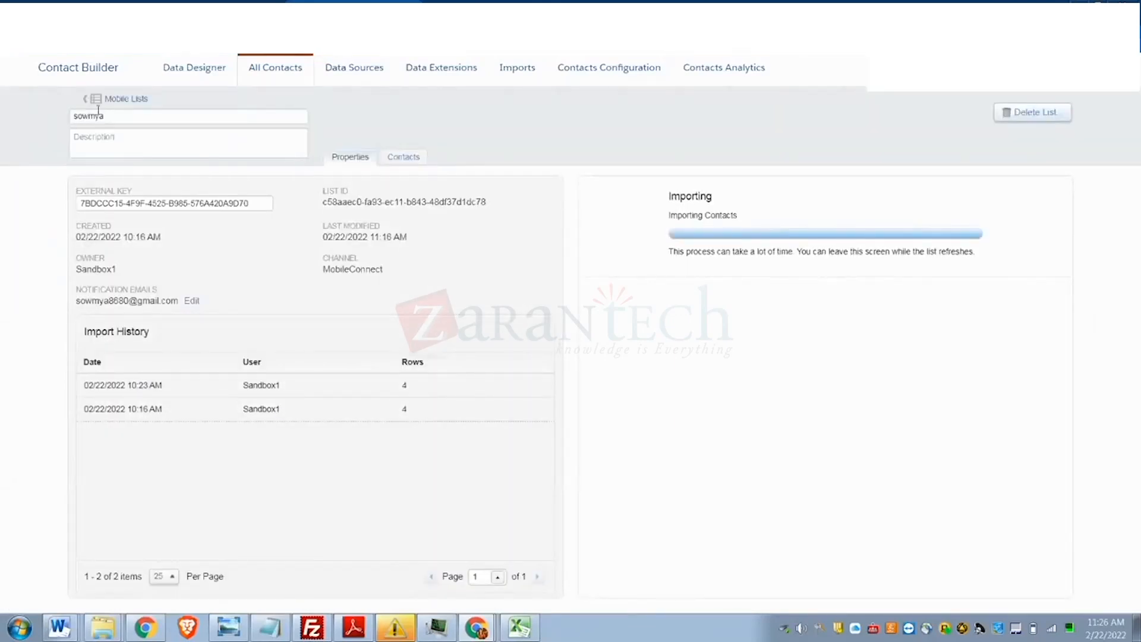
- Return to the mobile list's detail page and start a new contact import
click(124, 99)
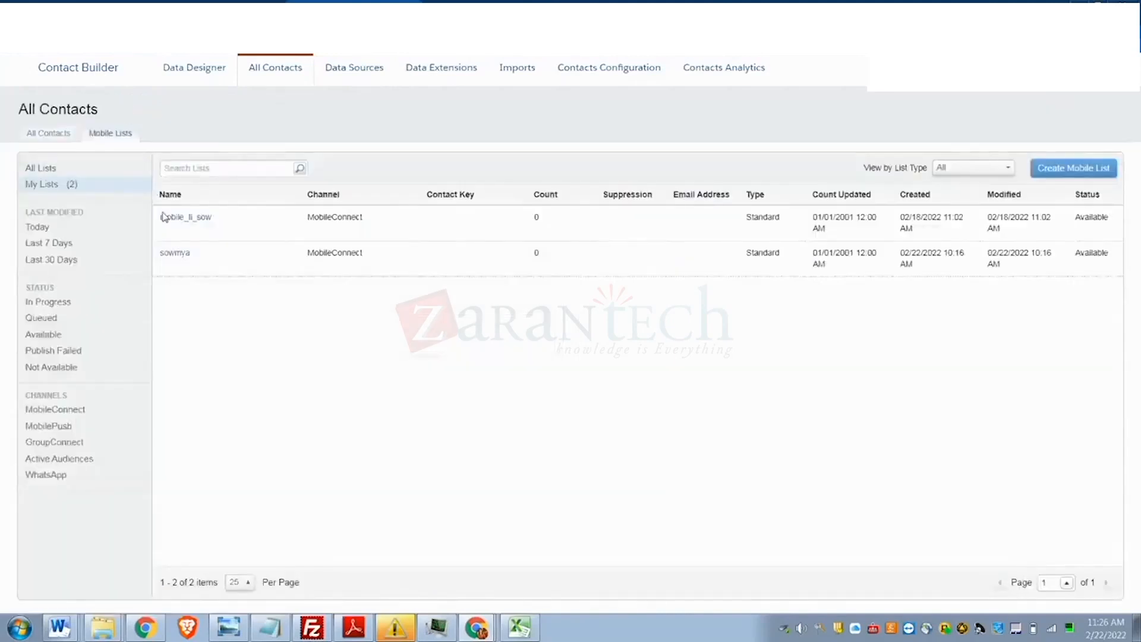
click(182, 254)
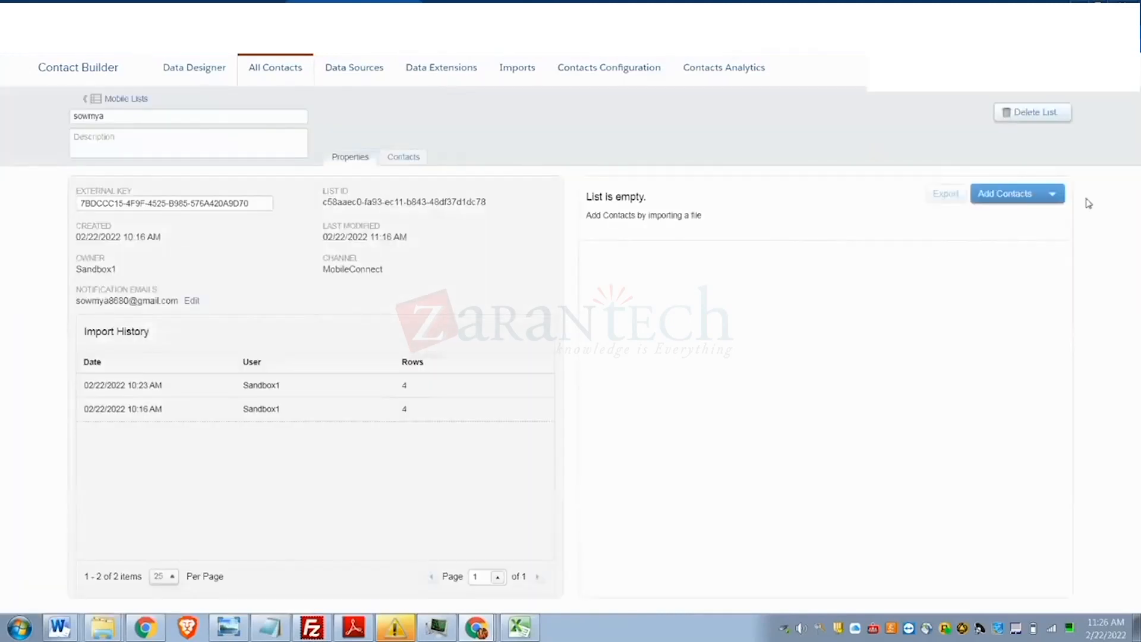
click(993, 194)
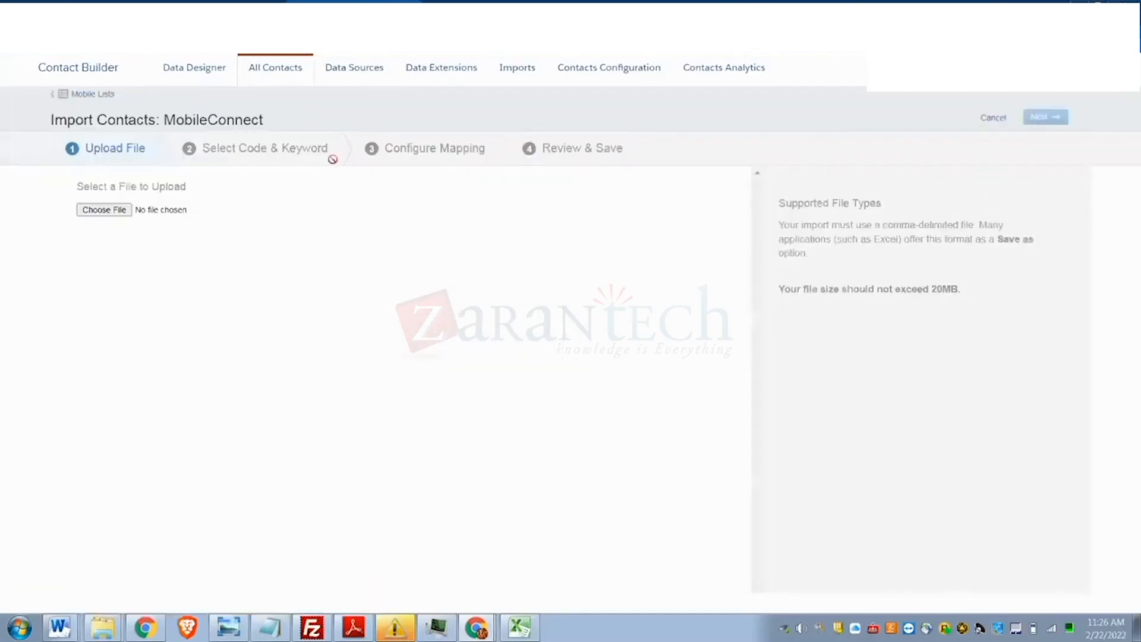
- Choose dailycustomerfile02162022.csv from the user's home folder for upload
click(100, 213)
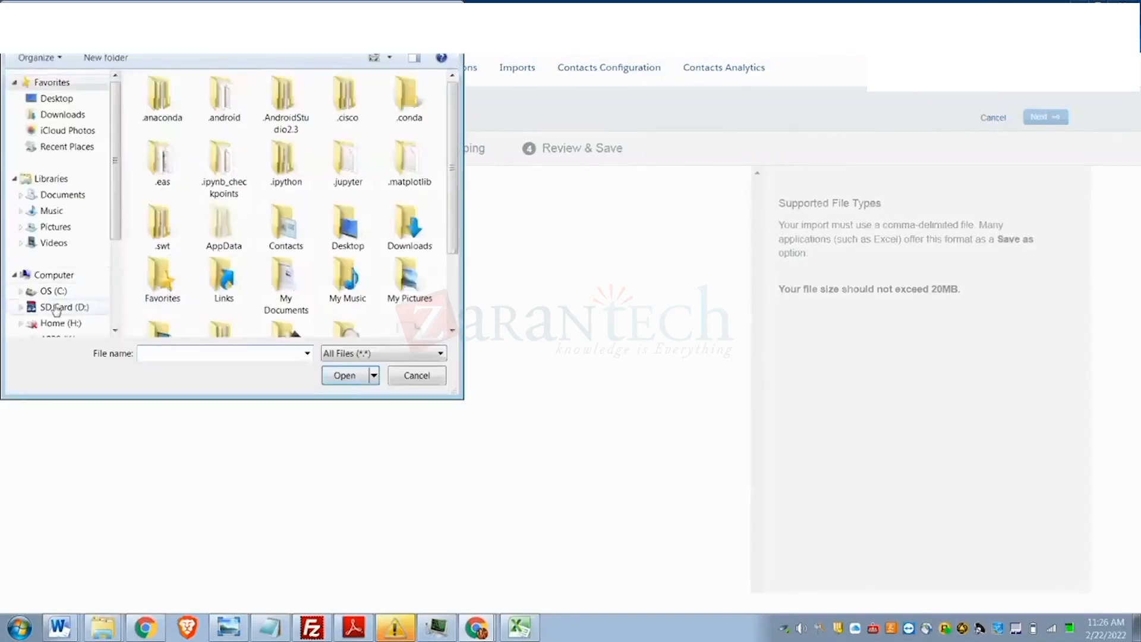
click(52, 291)
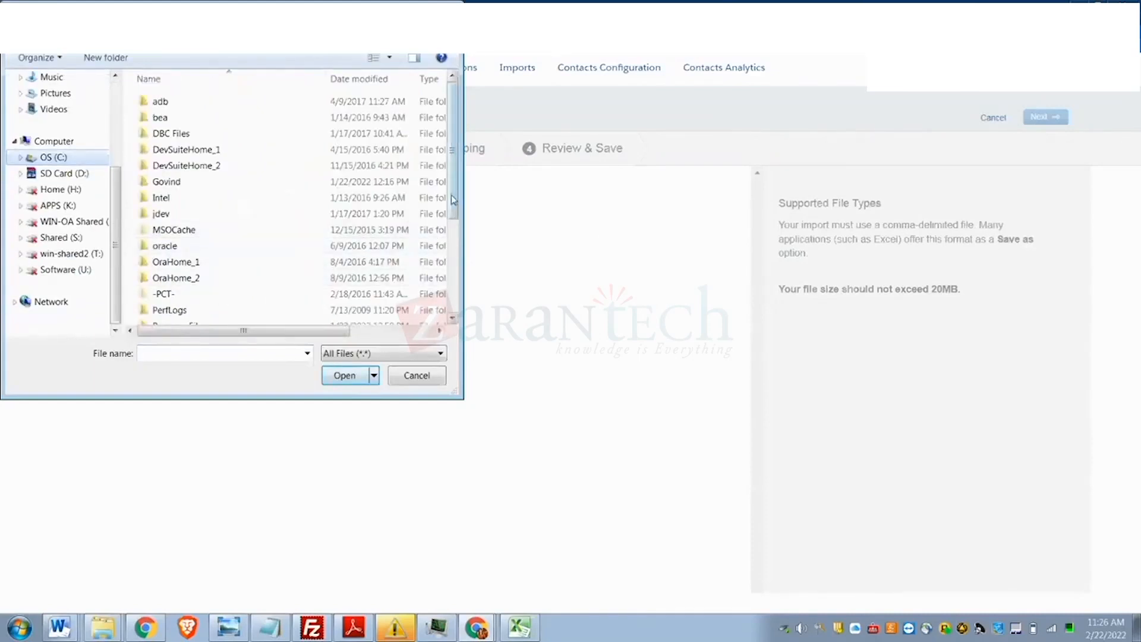
drag(455, 202, 460, 290)
double_click(169, 252)
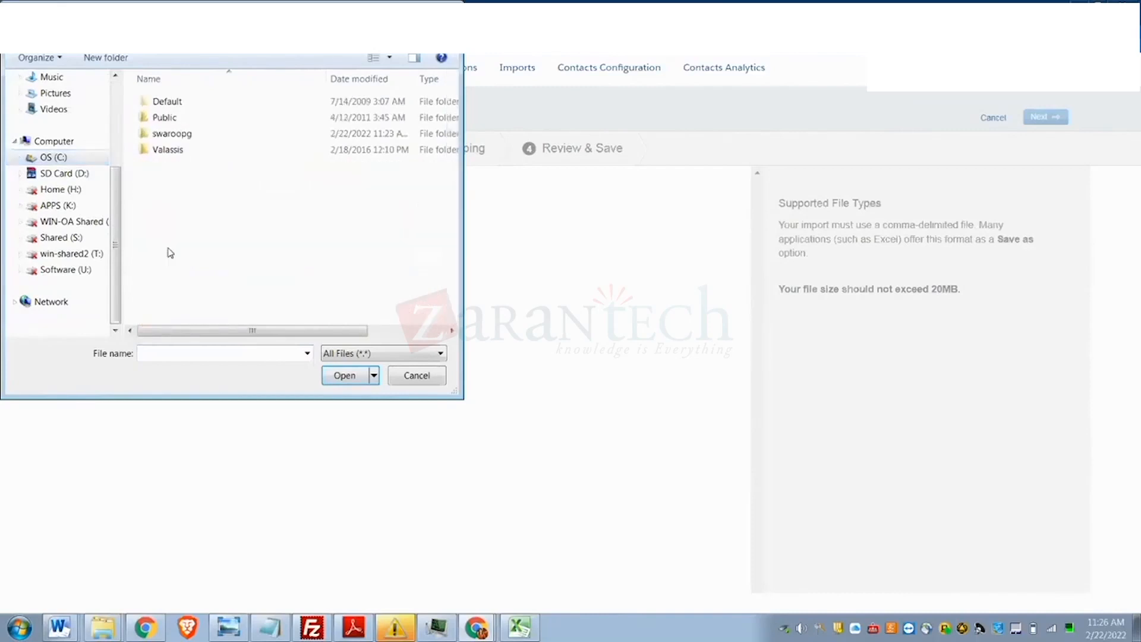
double_click(169, 133)
scroll(250, 237, down, 6)
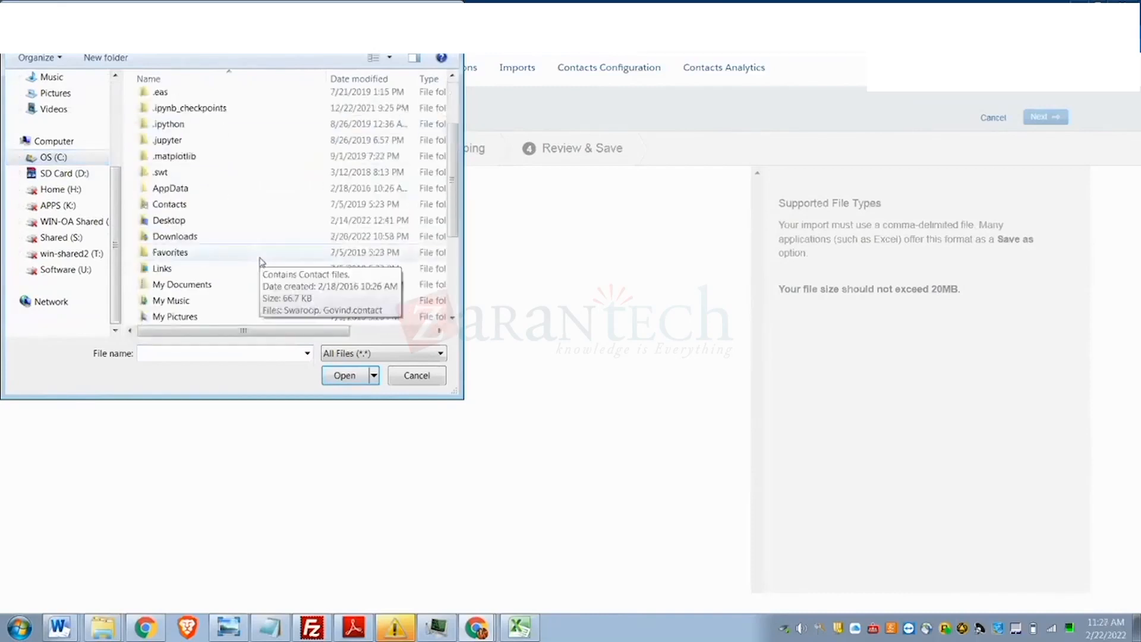
click(212, 270)
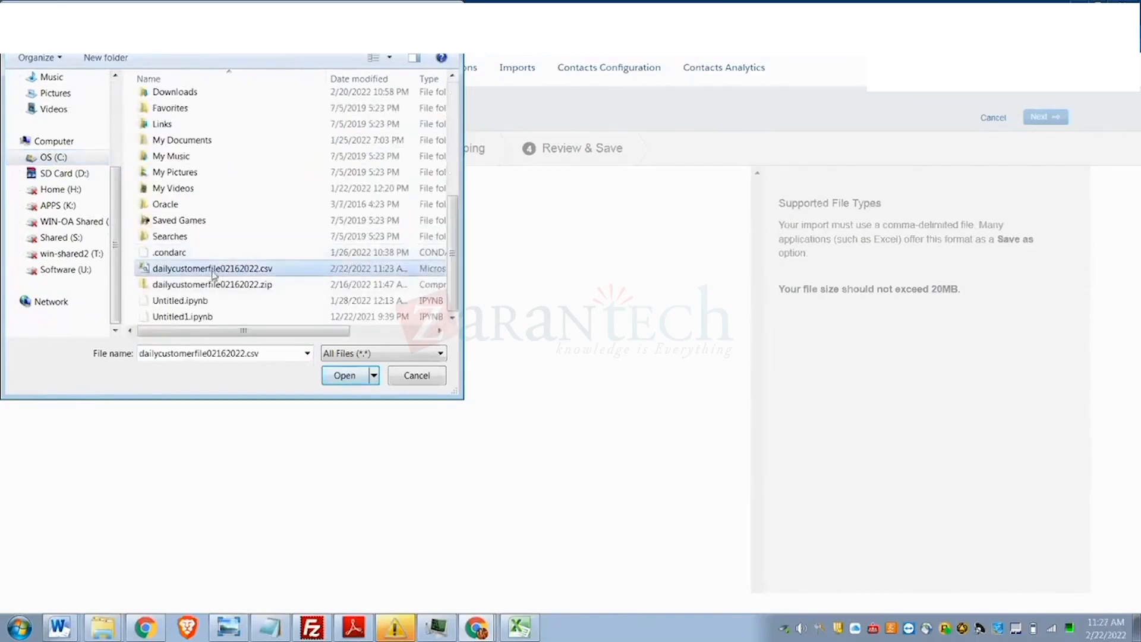
click(345, 374)
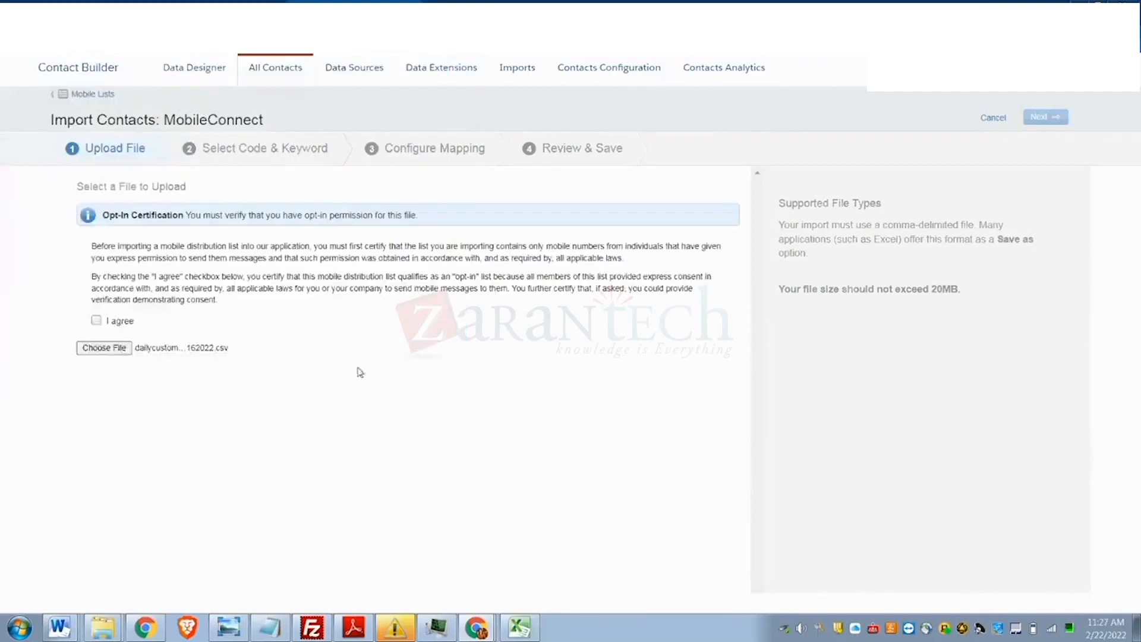
- Certify opt-in, upload the file and advance to code and keyword selection
click(96, 321)
click(1034, 122)
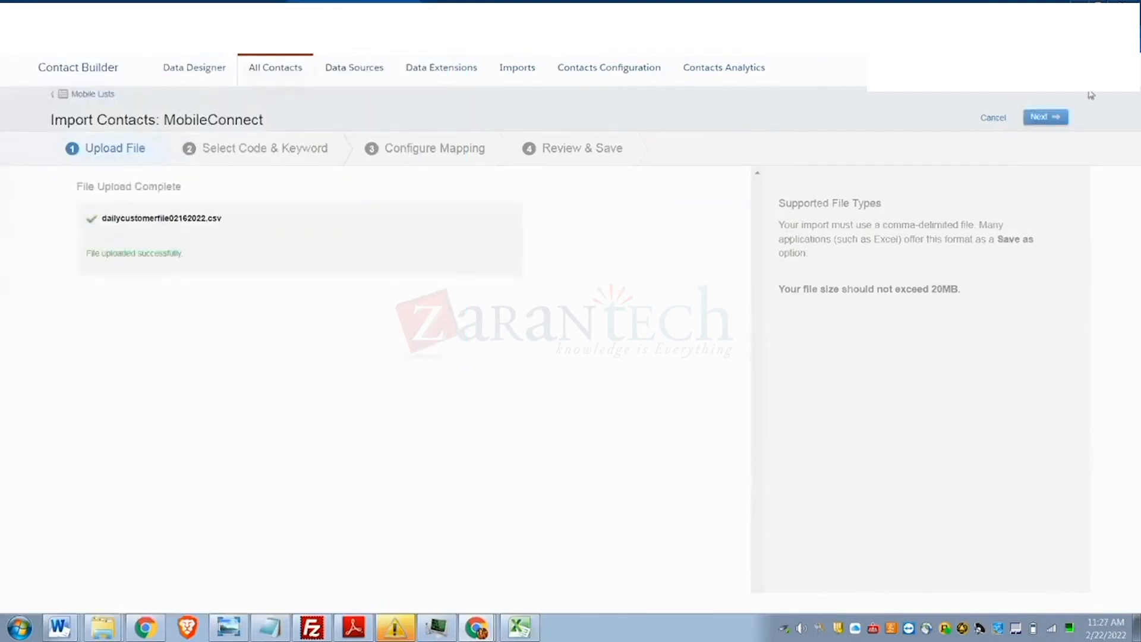
click(1045, 117)
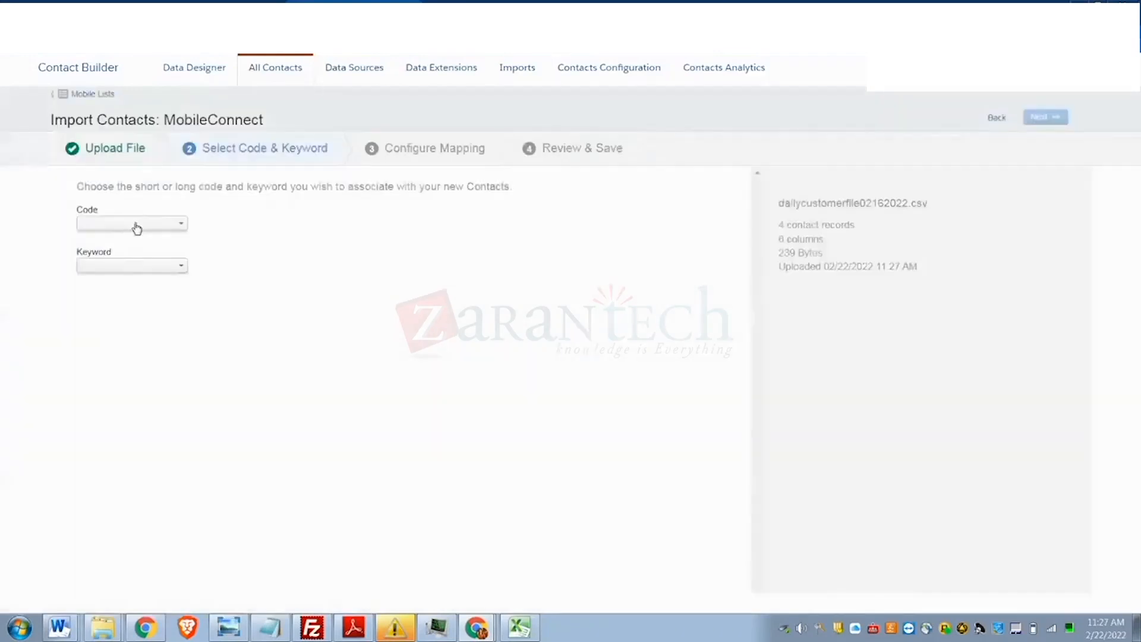
- Choose the AU code and CAPTURE_SOW keyword for the import
click(137, 228)
click(123, 270)
click(122, 266)
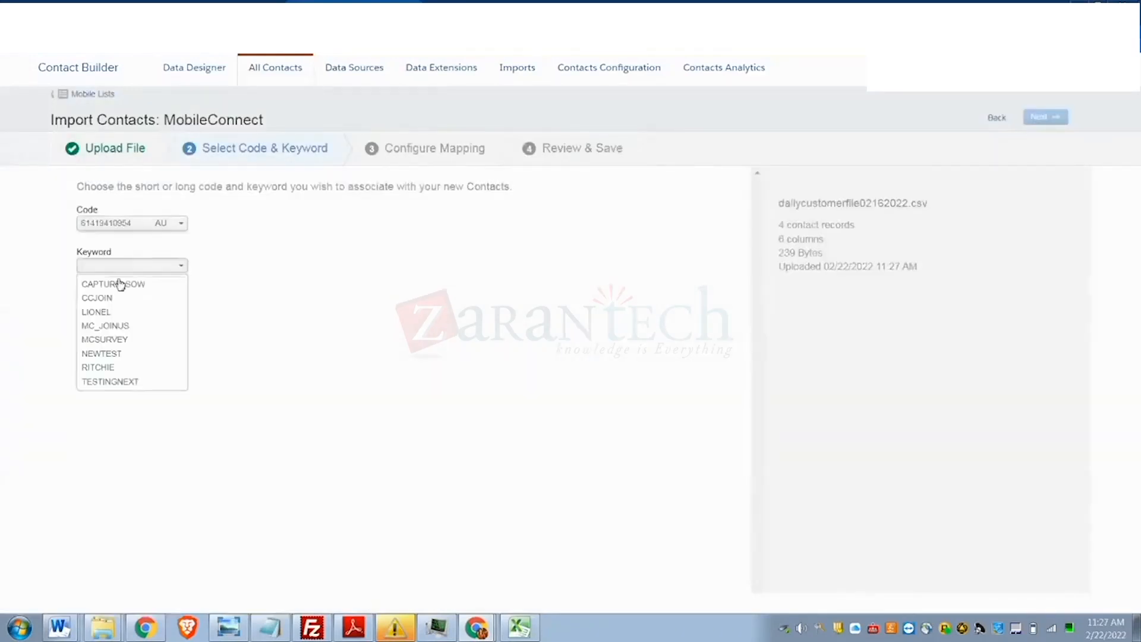
click(119, 284)
click(1044, 121)
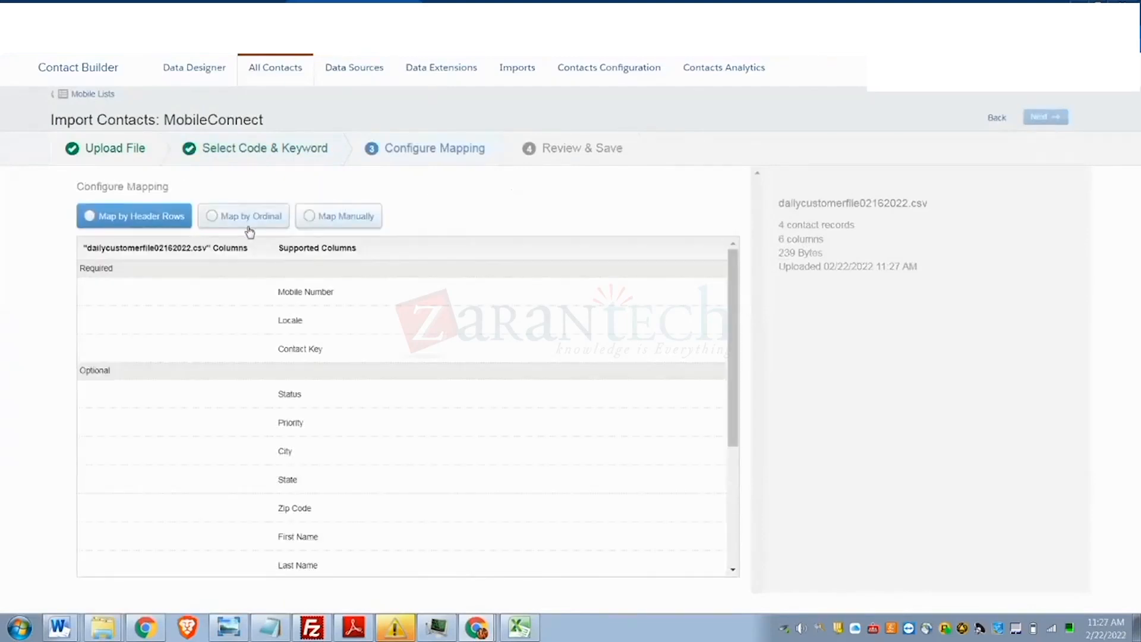
- Manually map emailaddress to Mobile Number, country to Locale and customerid to Contact Key
click(345, 221)
click(176, 292)
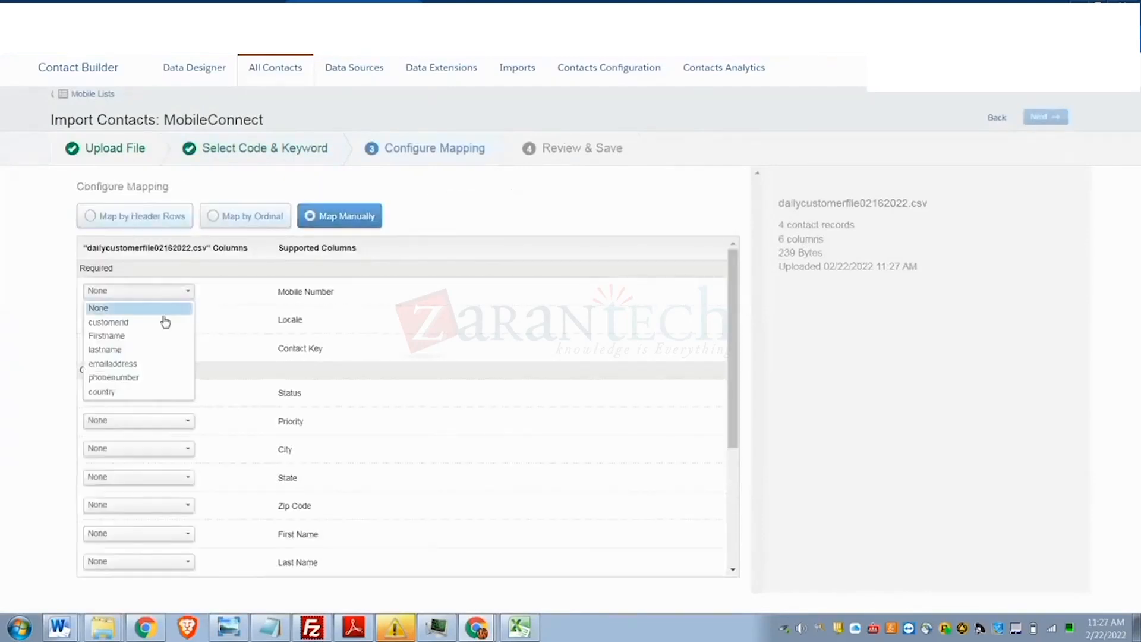
click(146, 370)
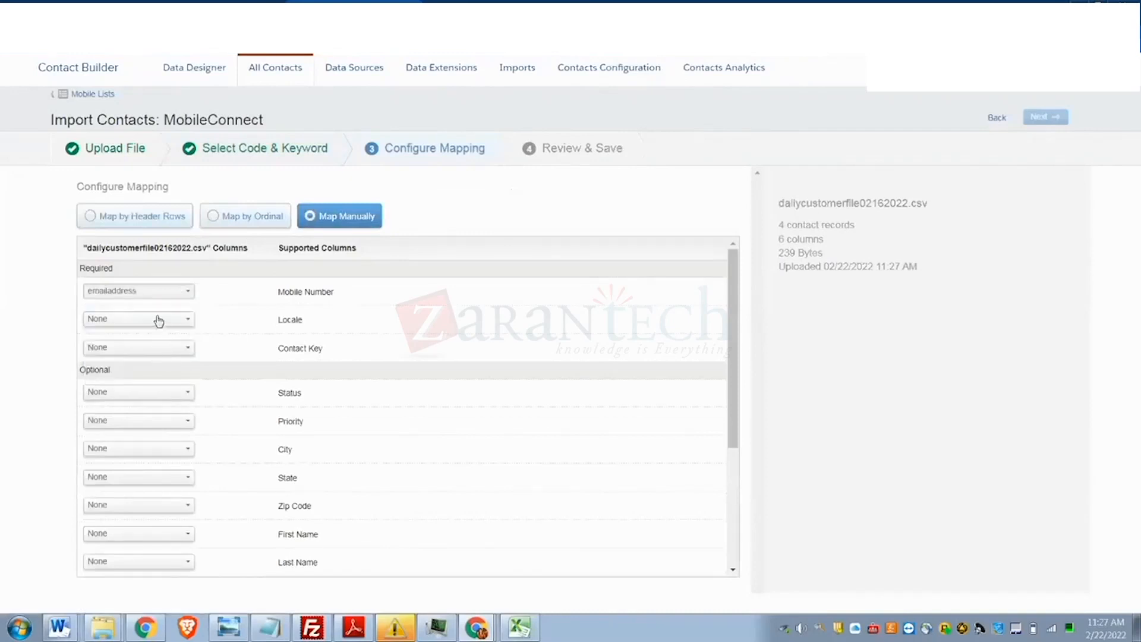
click(158, 322)
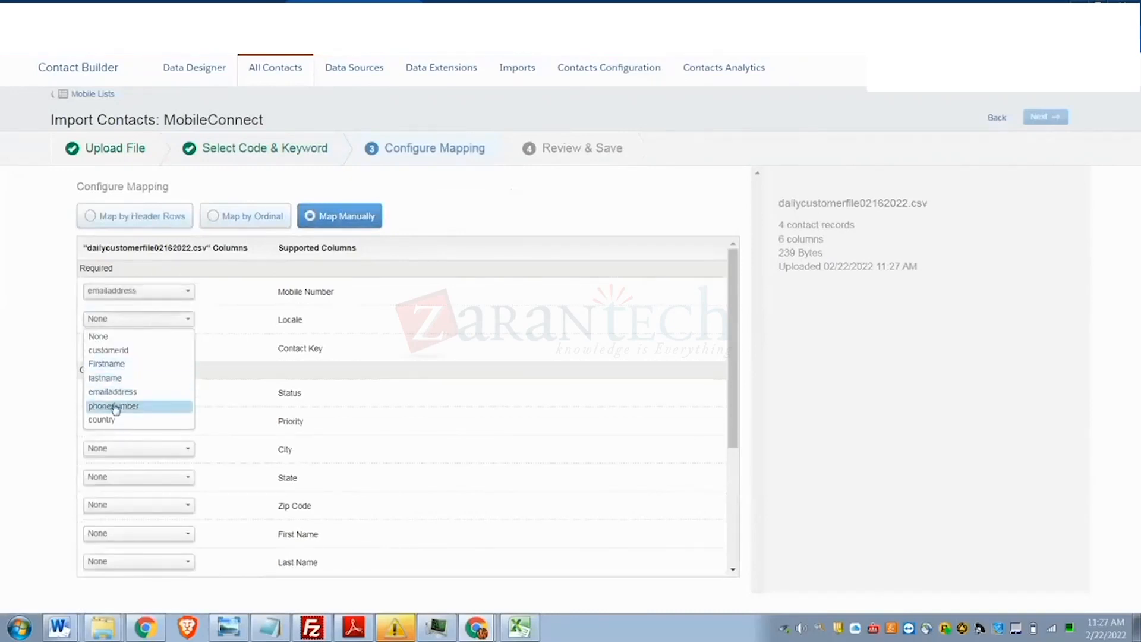
click(161, 349)
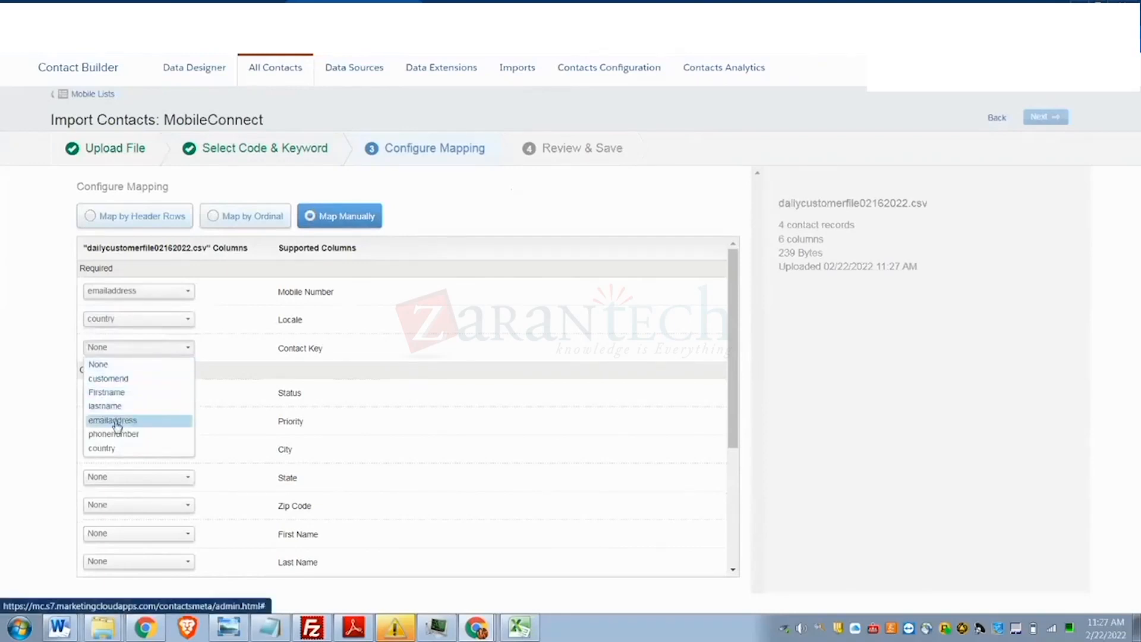
click(138, 380)
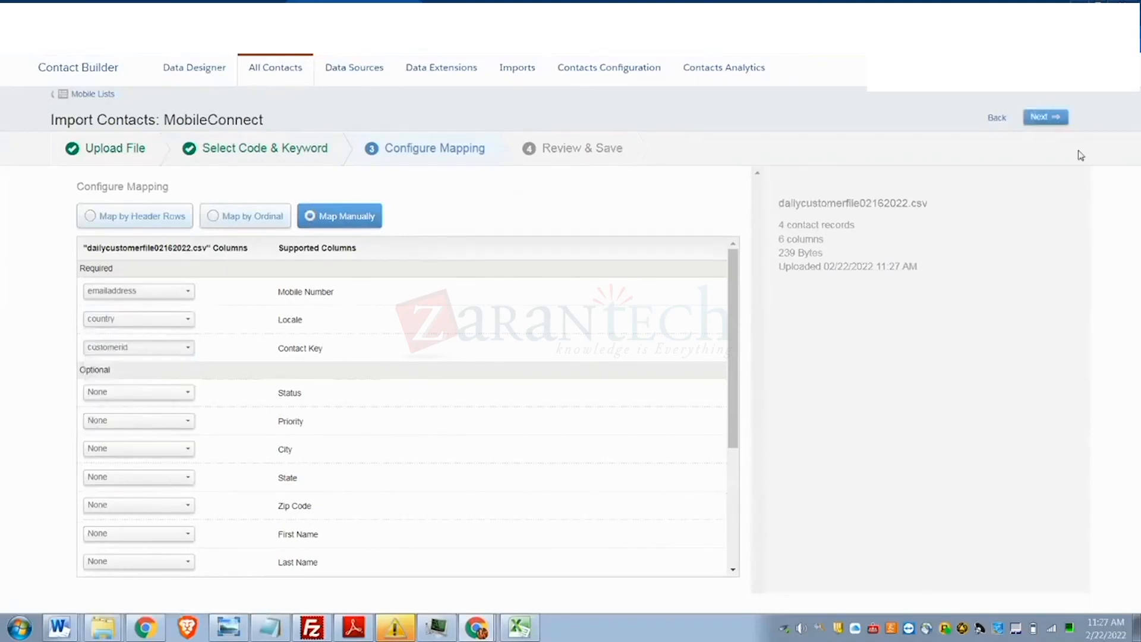
click(1045, 118)
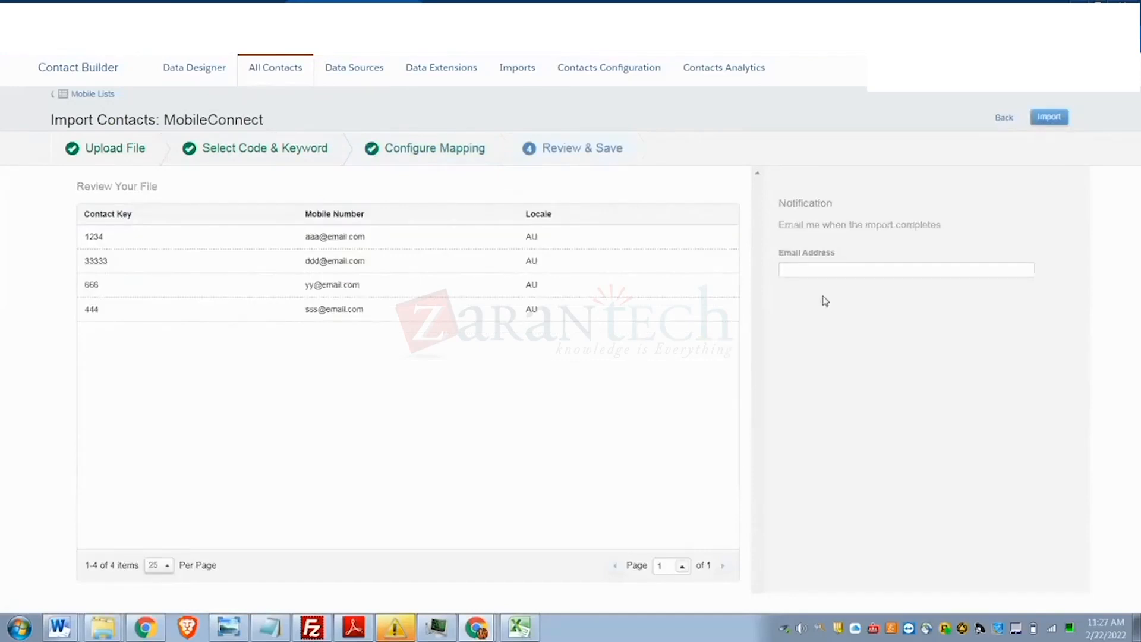
- Enter a notification e-mail address for the import
click(812, 267)
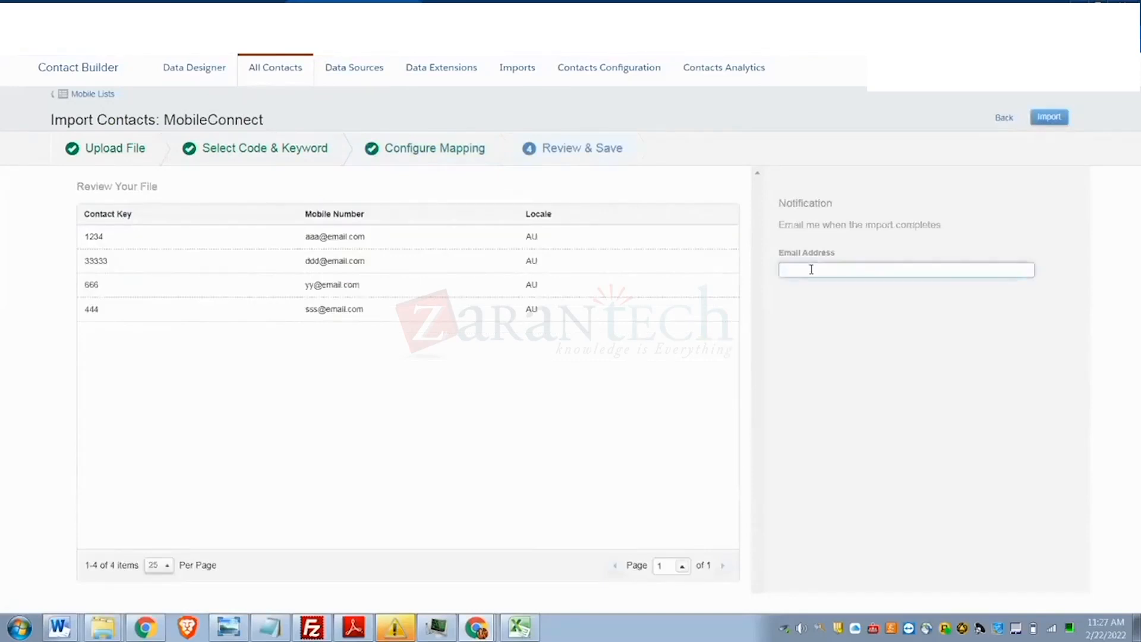
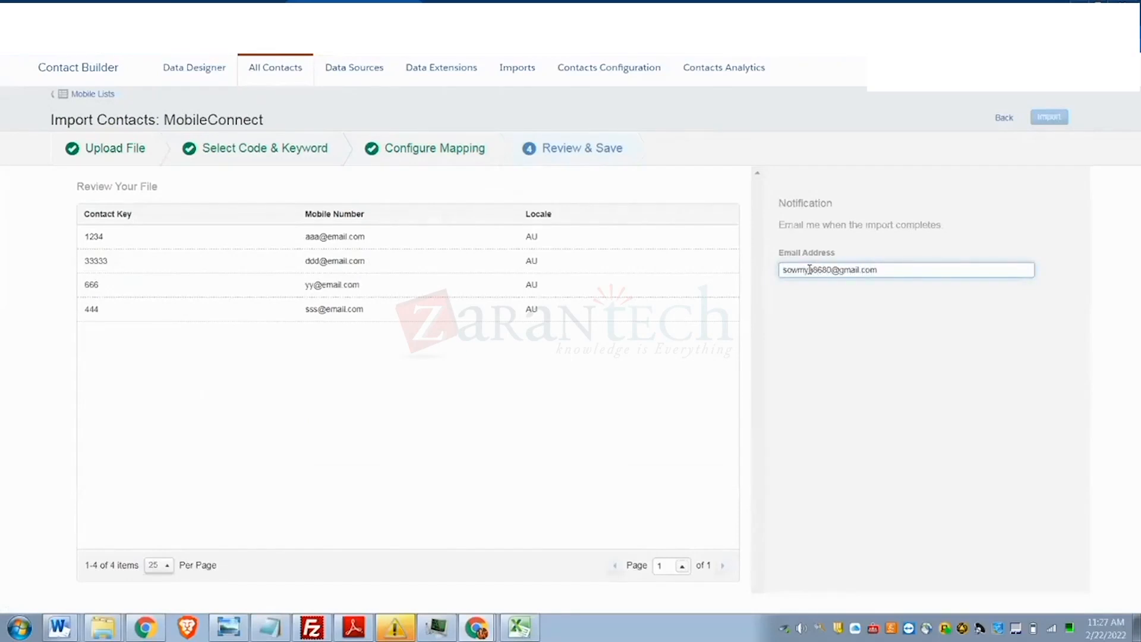
click(737, 462)
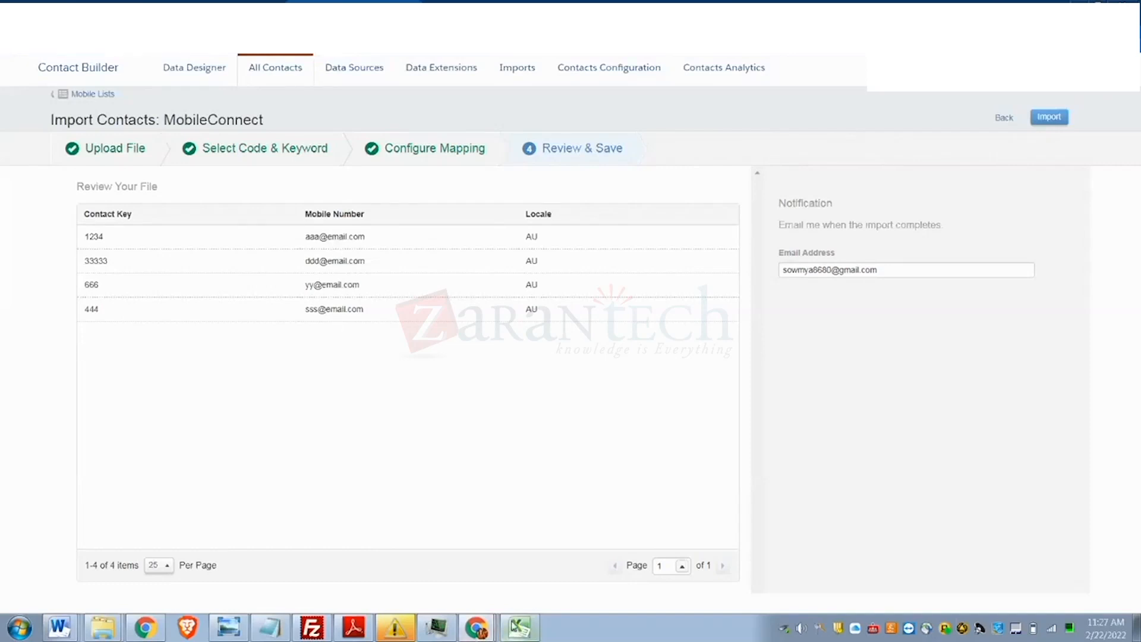
- Widen column D in the Excel customer file to read the email addresses
click(515, 625)
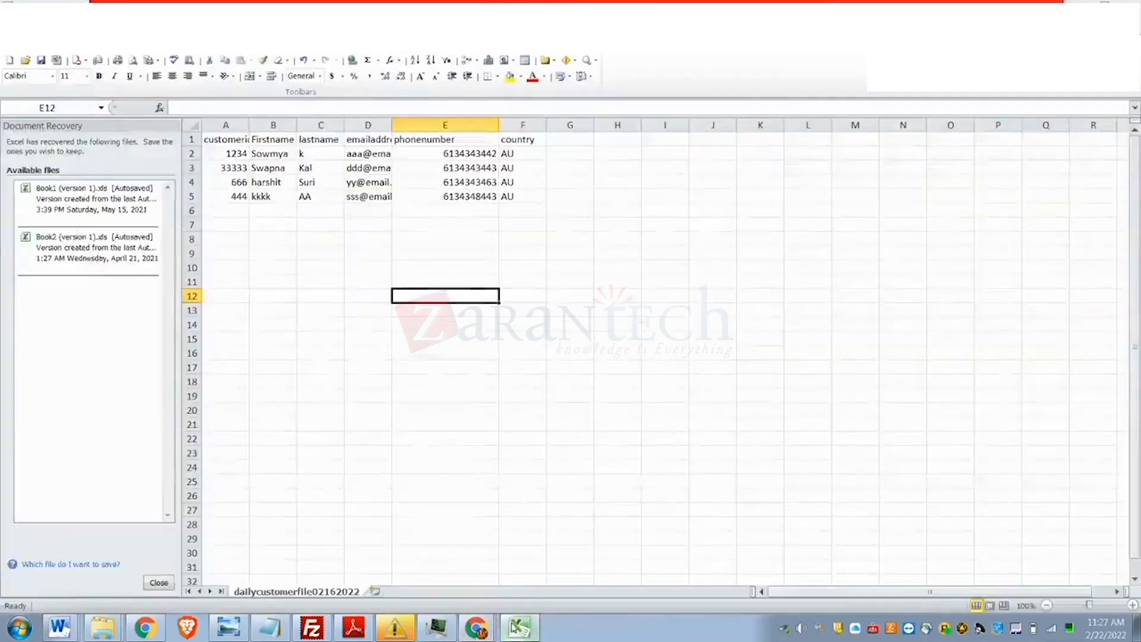
click(451, 229)
drag(391, 125, 405, 126)
- Remap Mobile Number to phonenumber and submit the import
key(alt+Tab)
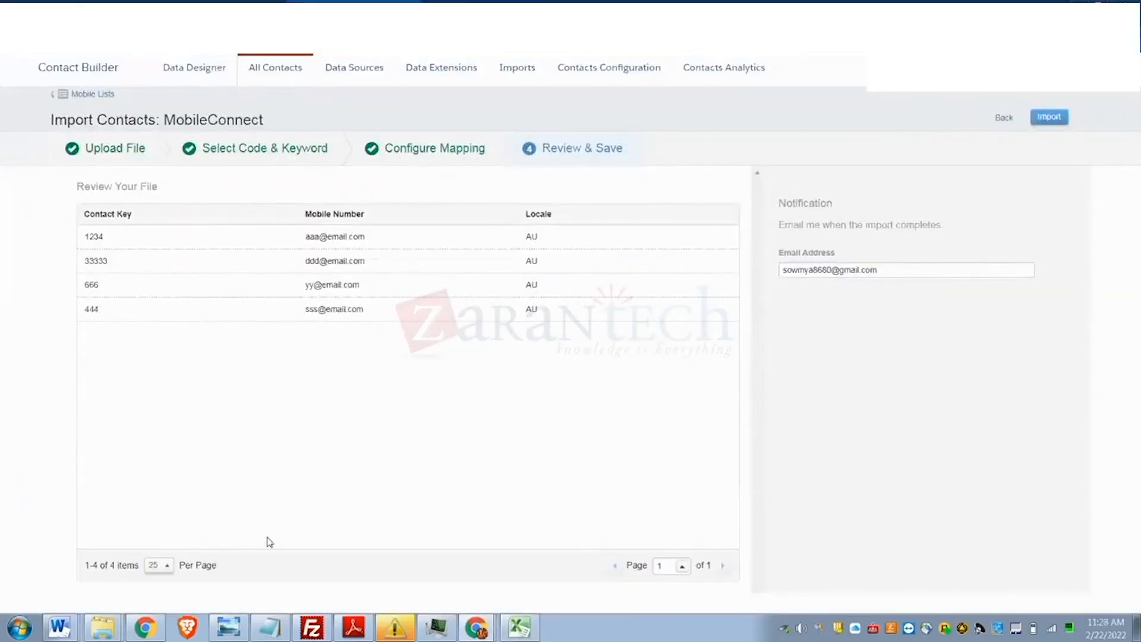
click(1004, 122)
click(123, 291)
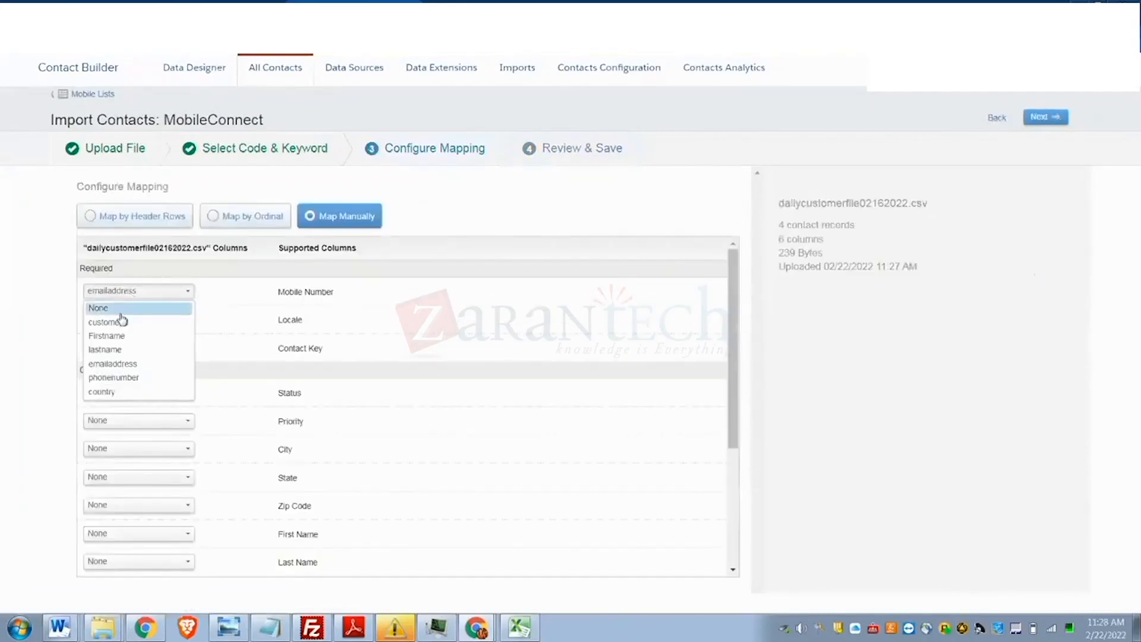
click(122, 377)
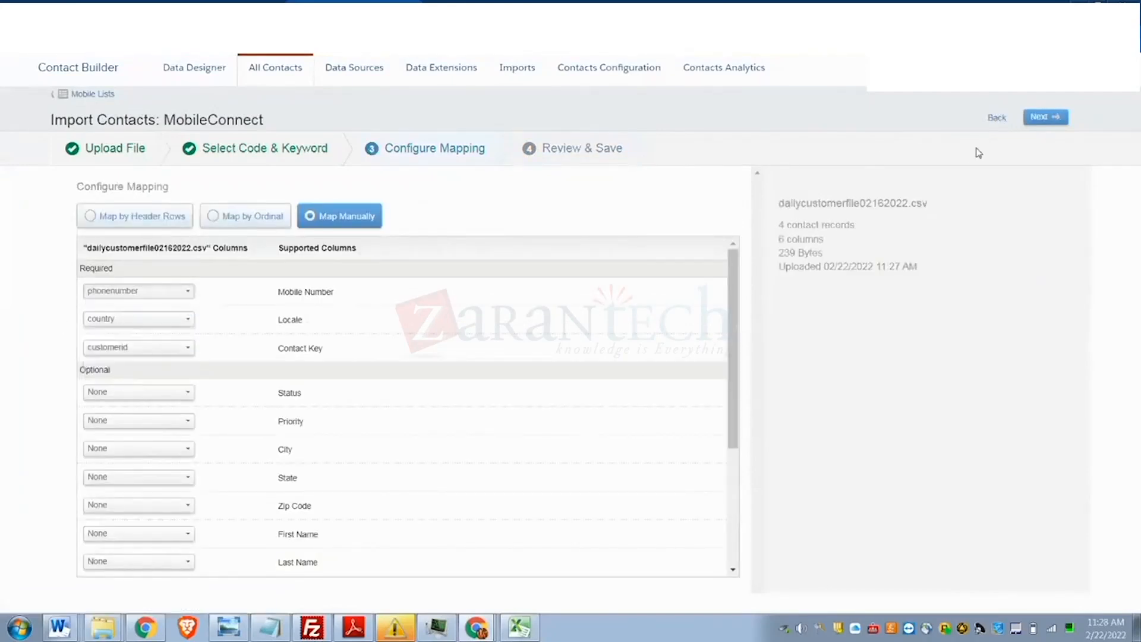
click(1045, 118)
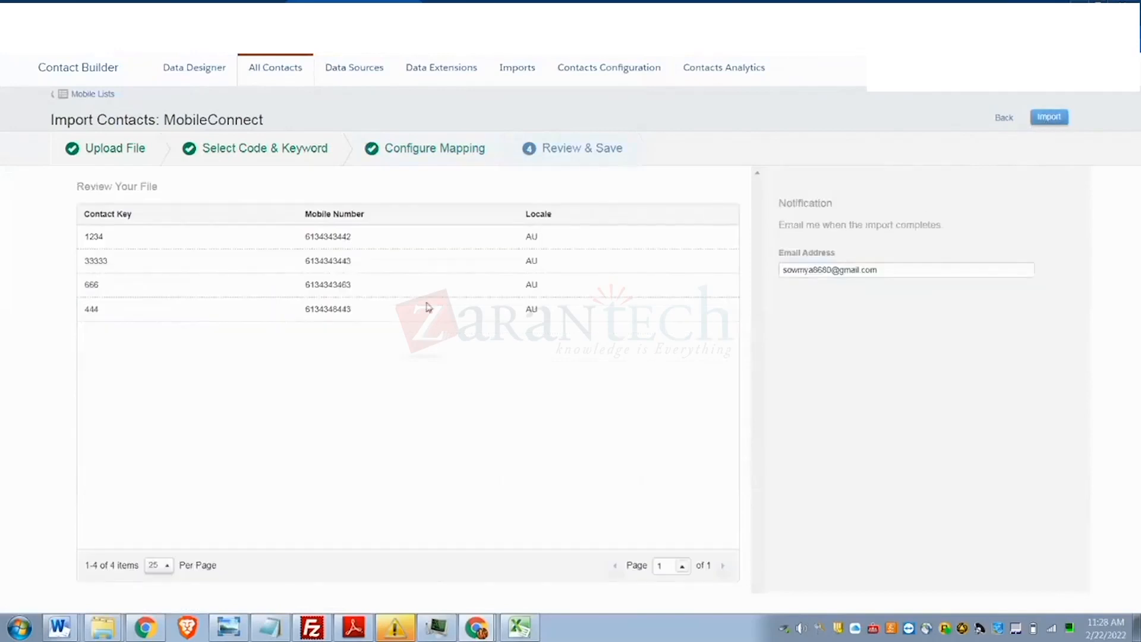
click(1048, 118)
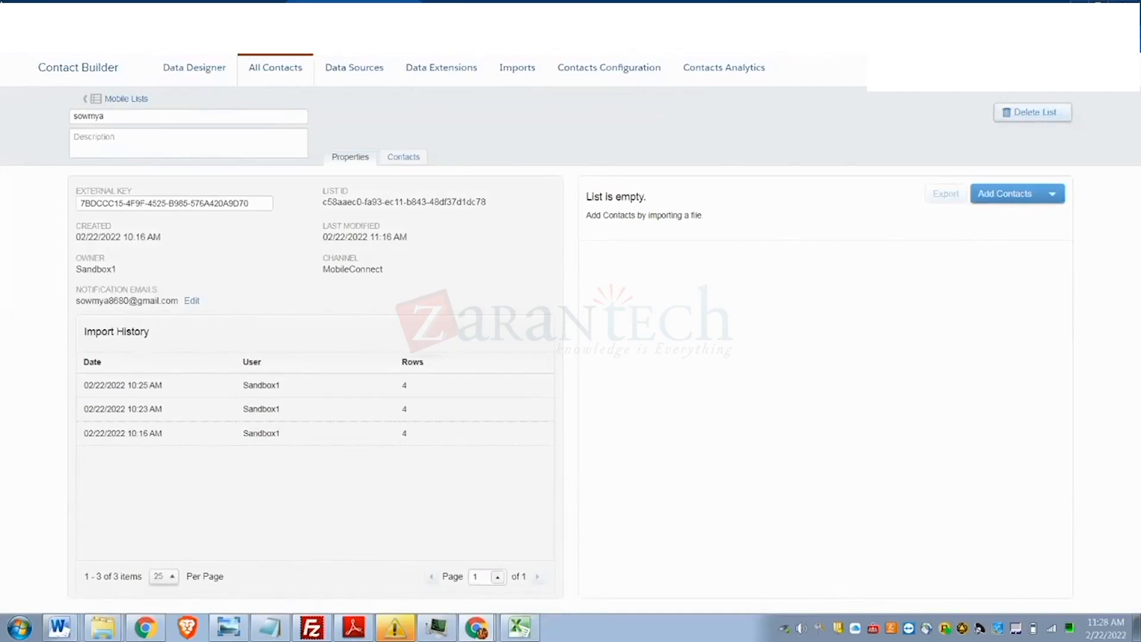
- In Gmail, preview the import results attachment of the latest Mobile Subscription Import Notification
click(46, 5)
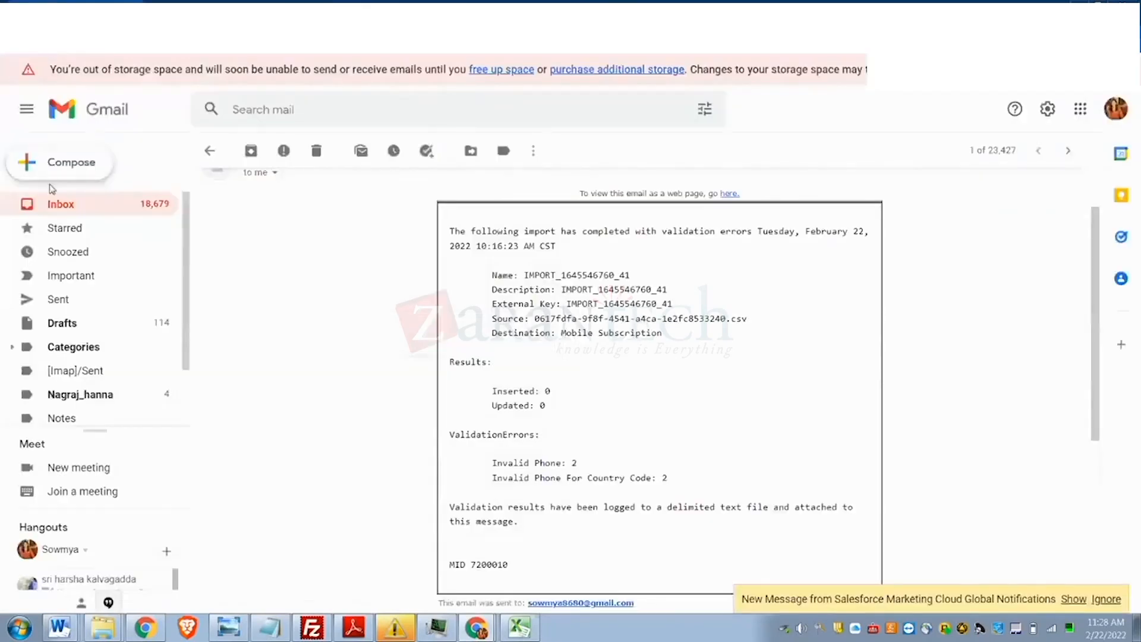
click(61, 205)
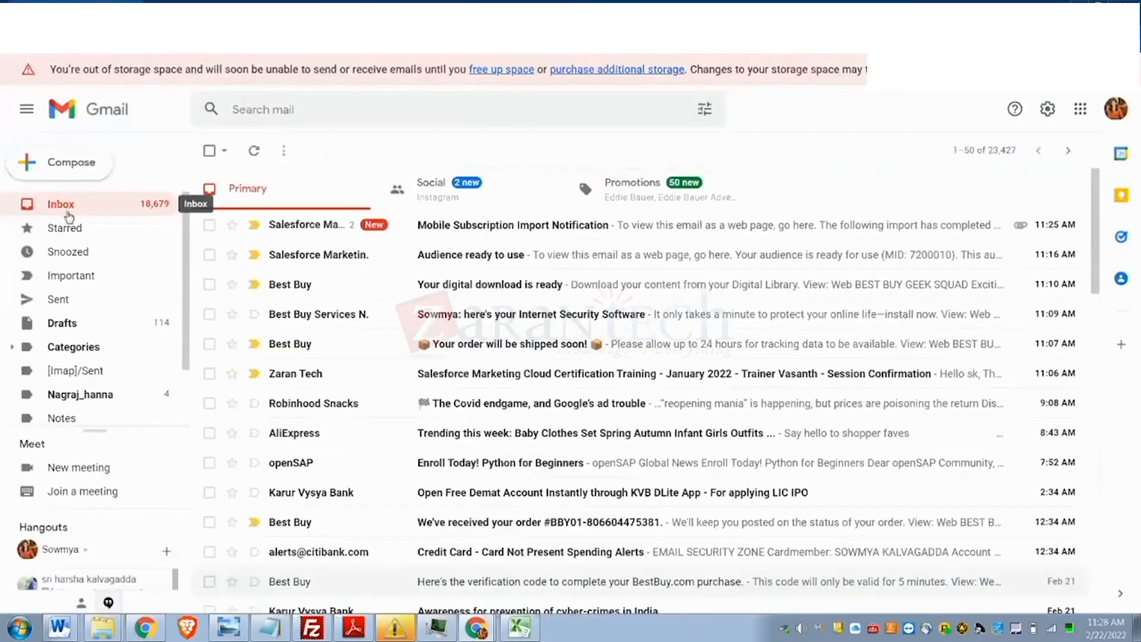
click(318, 220)
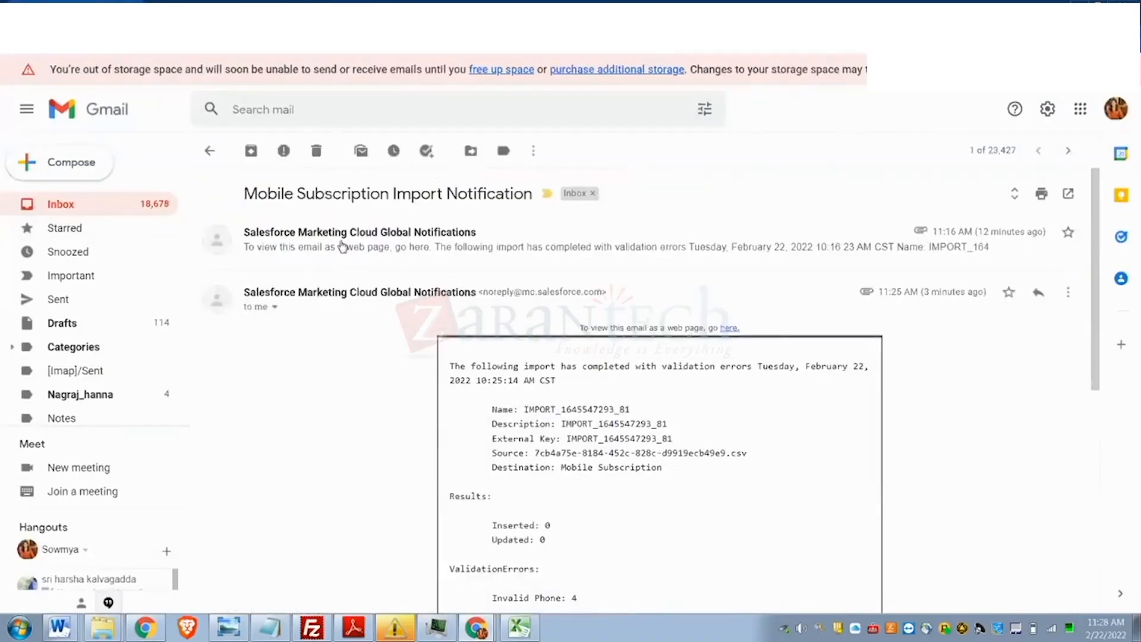
scroll(692, 453, down, 4)
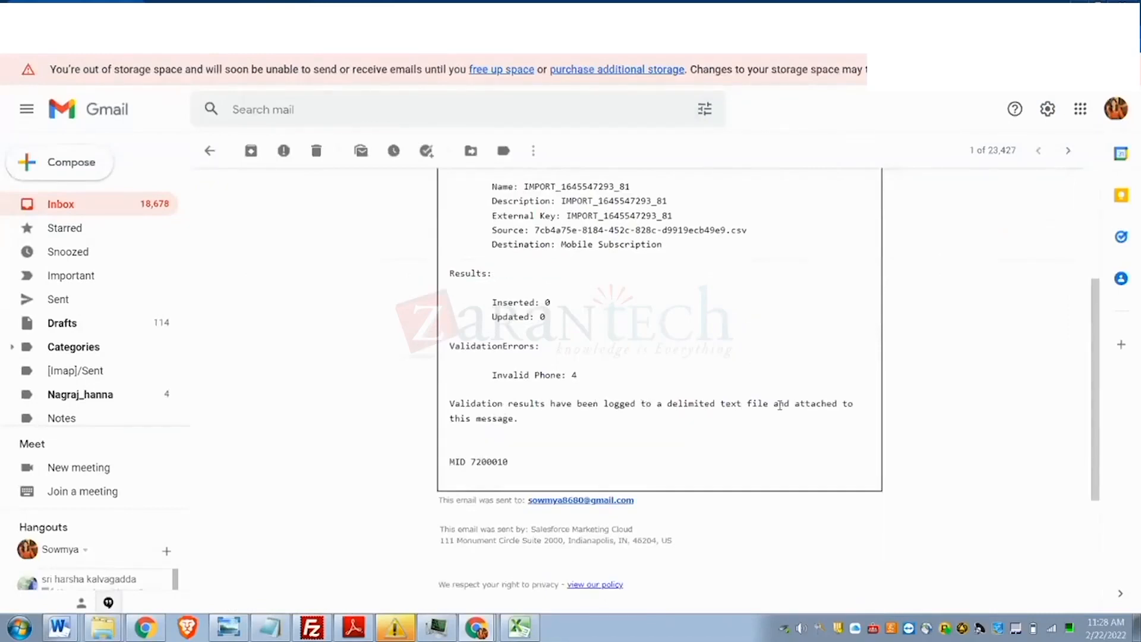
scroll(629, 408, up, 5)
scroll(618, 407, down, 8)
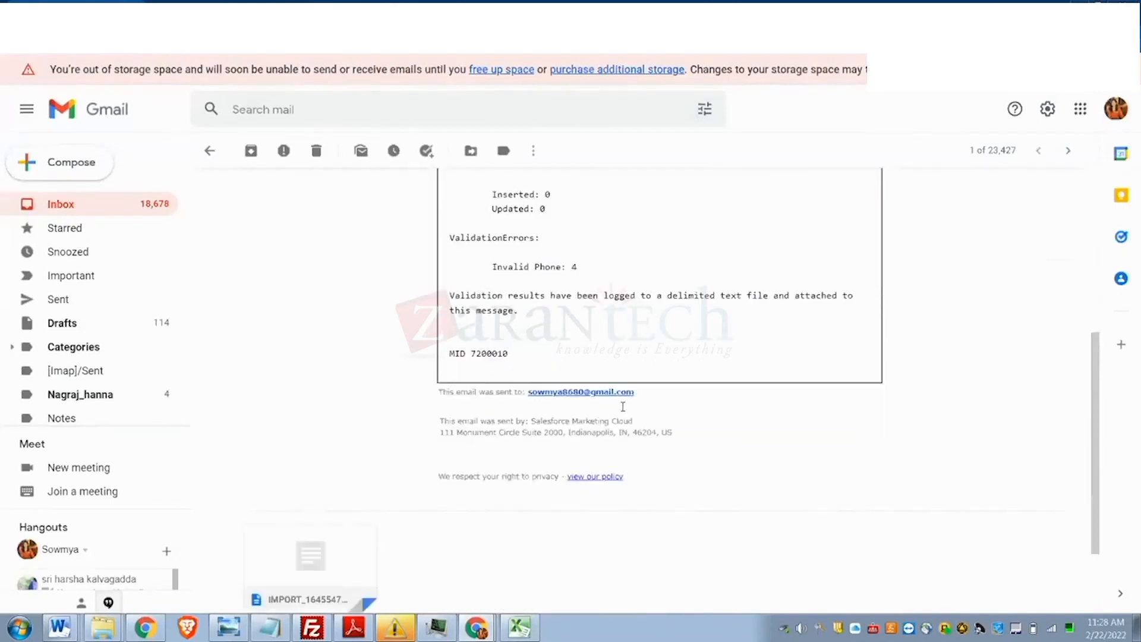
click(319, 538)
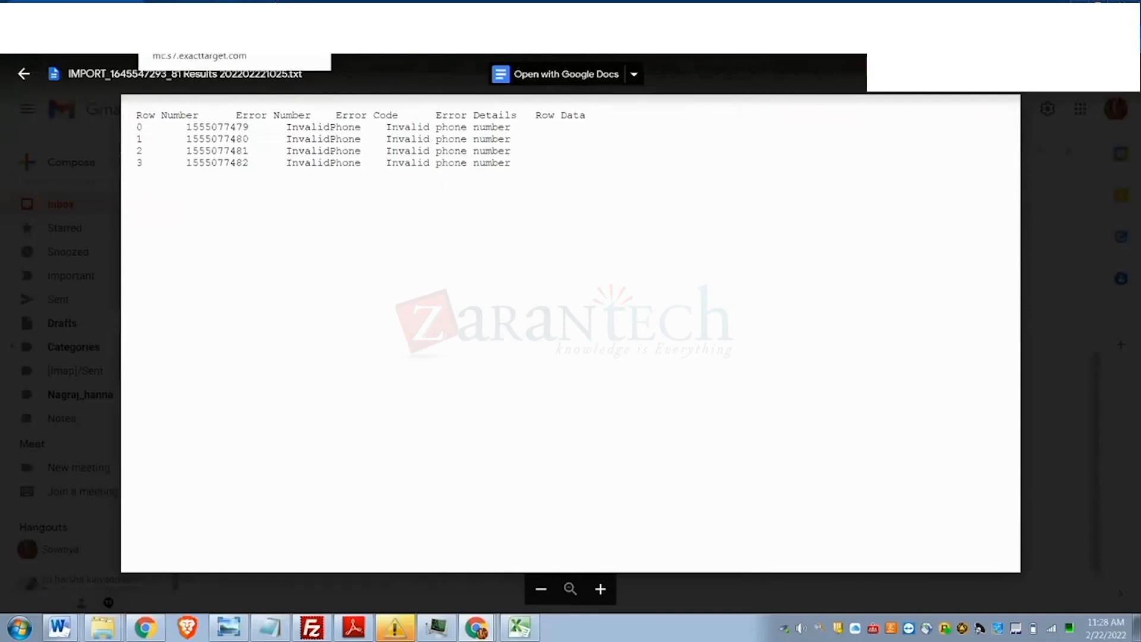
click(531, 625)
- Change the country in cells F2:F5 from AU to US
click(530, 156)
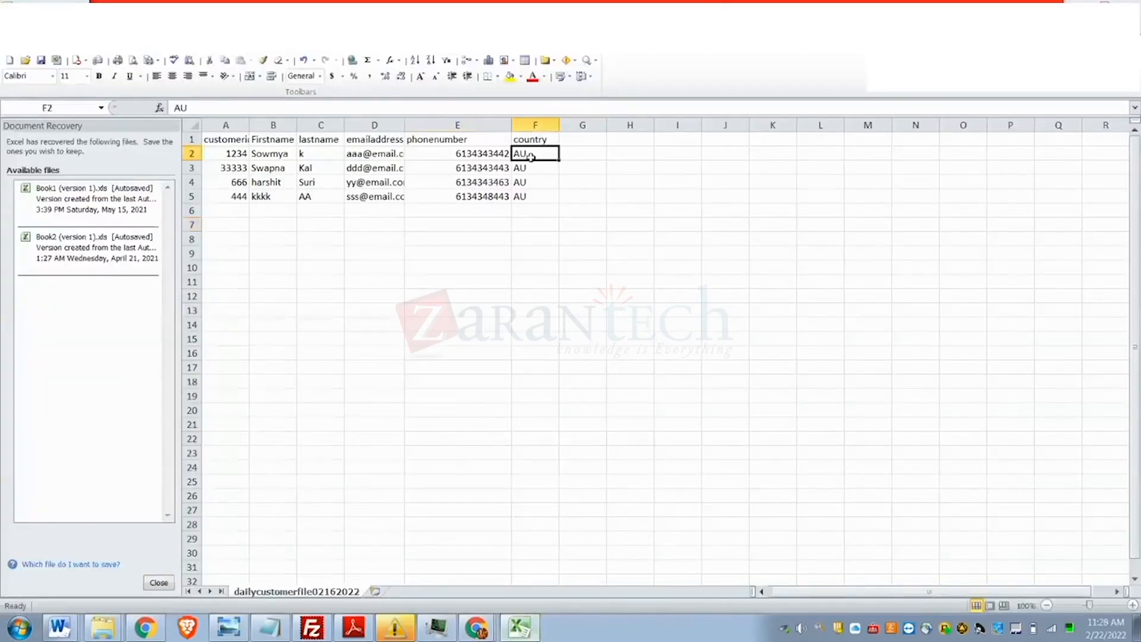
text(US)
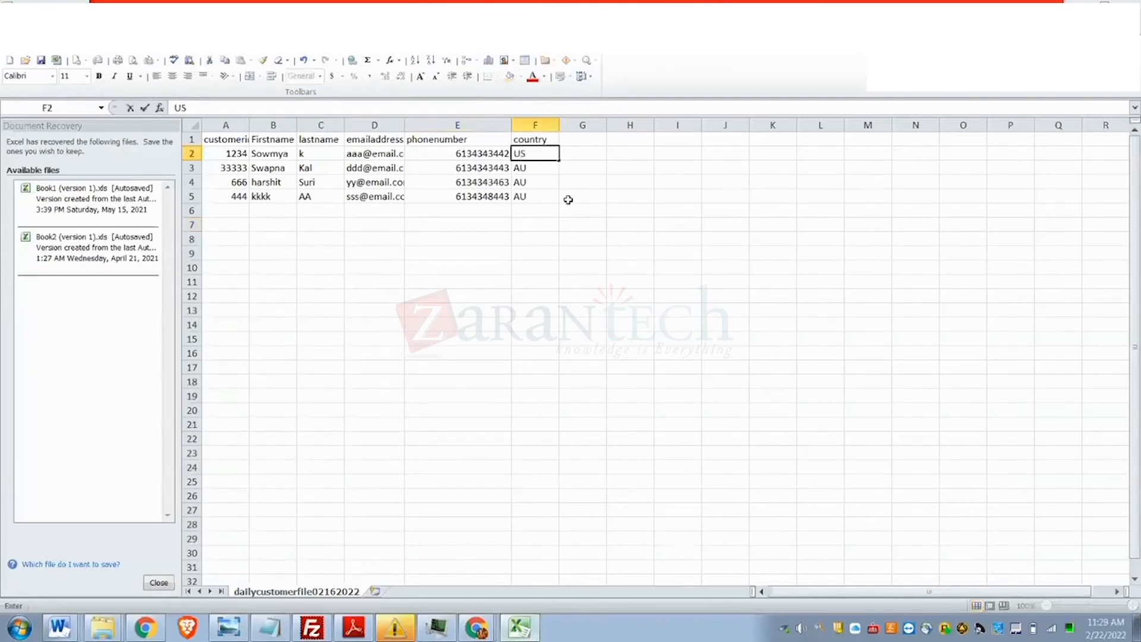
click(567, 198)
click(555, 151)
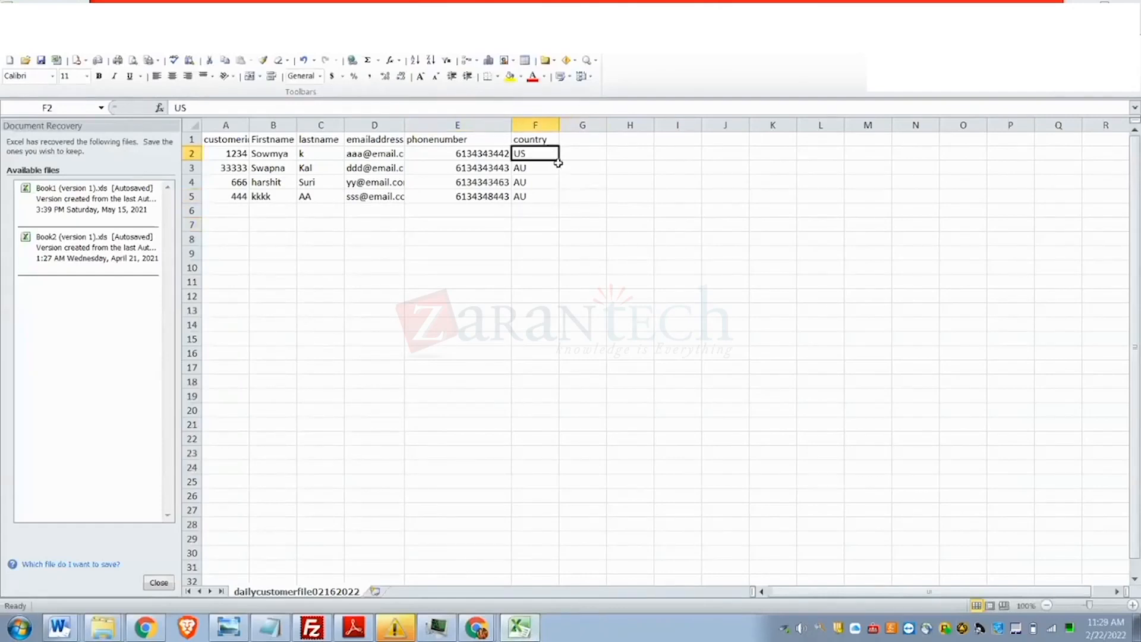
drag(559, 162, 564, 196)
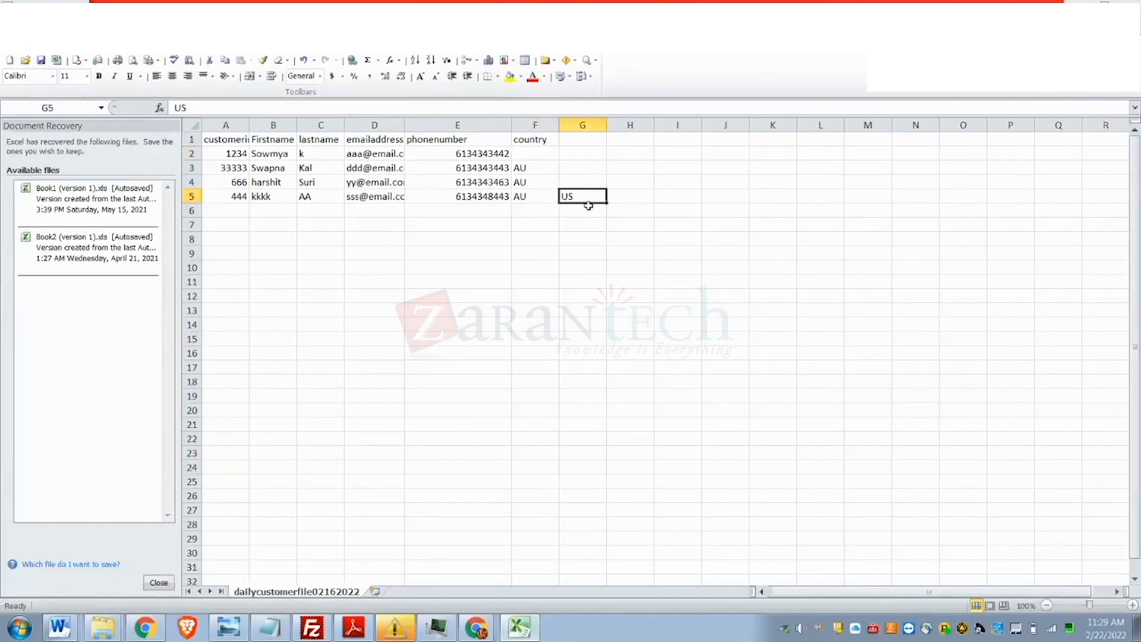
key(ctrl+z)
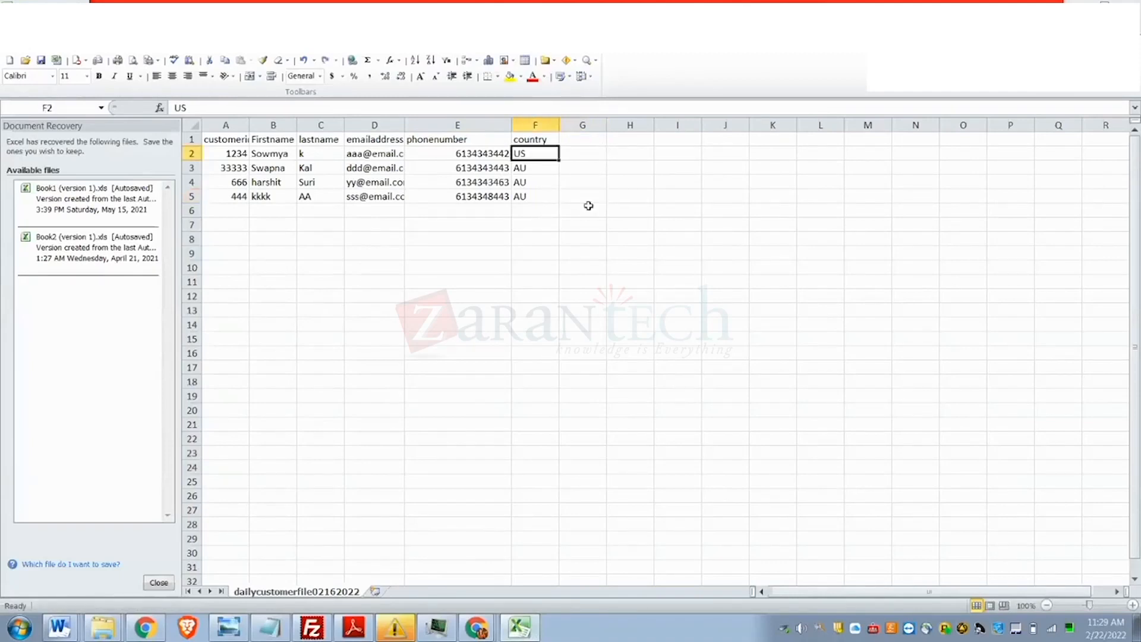
click(529, 170)
text(U)
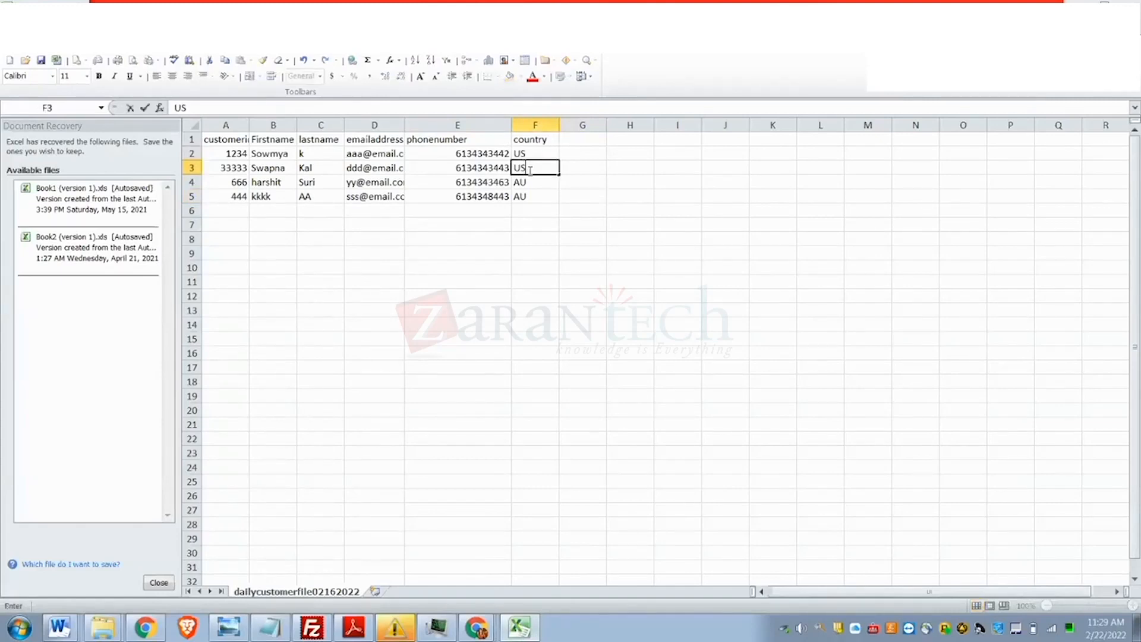
click(523, 183)
text(U)
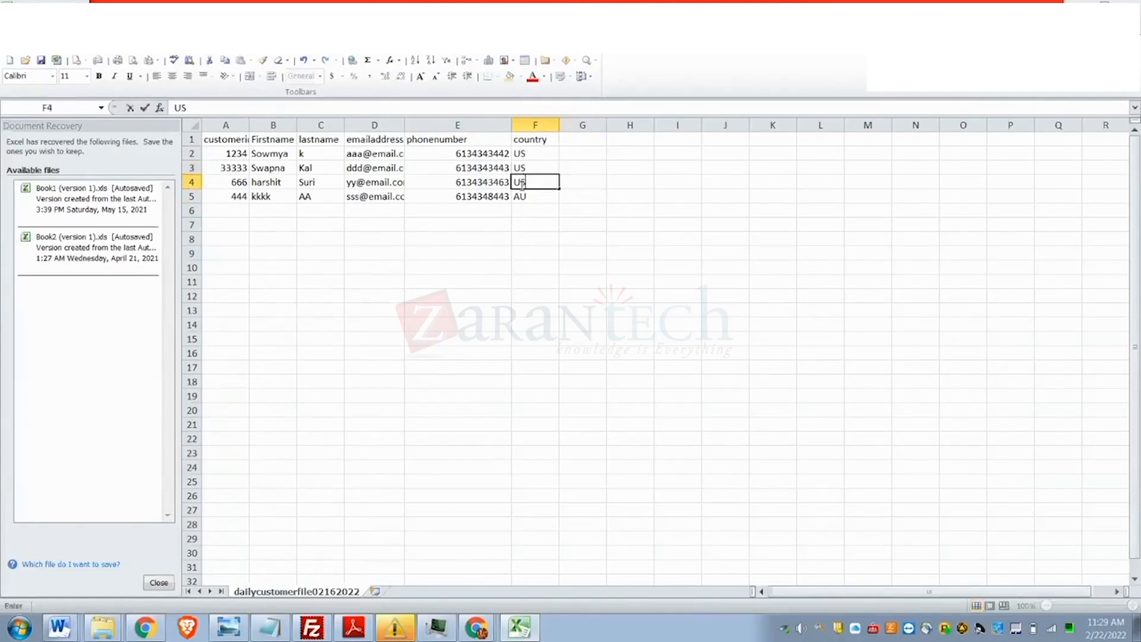
click(539, 201)
text(US)
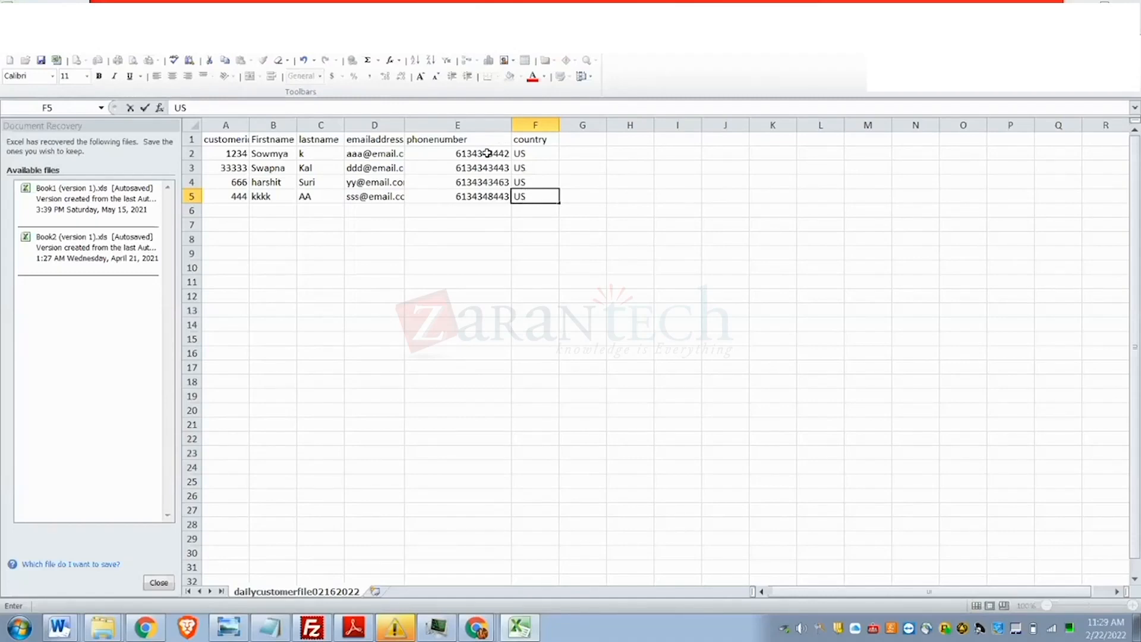
click(487, 153)
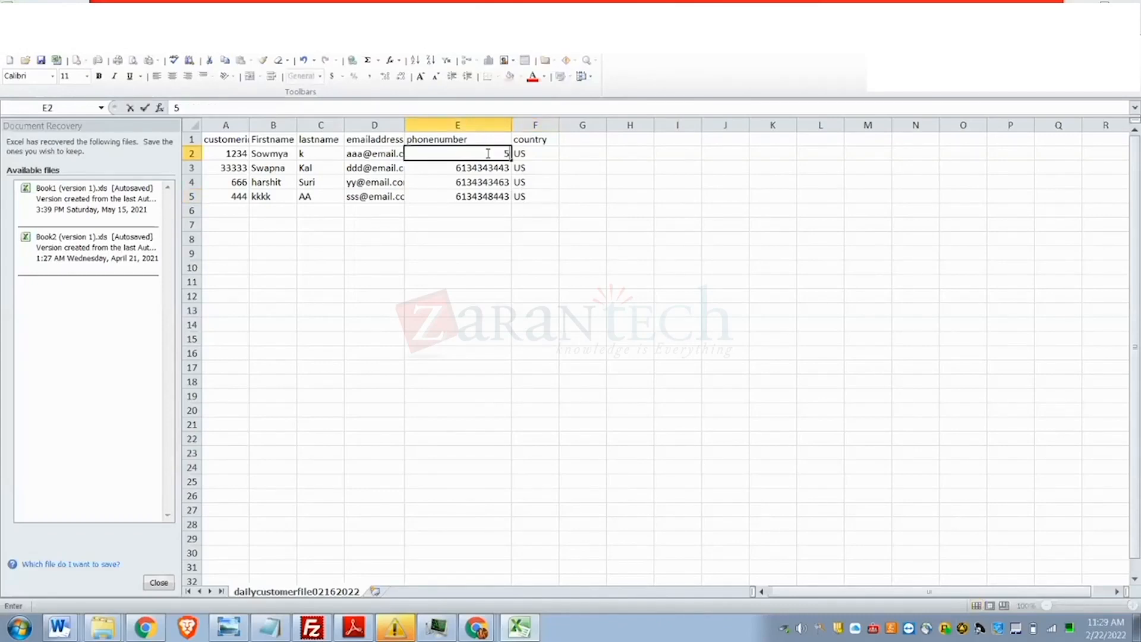
click(491, 236)
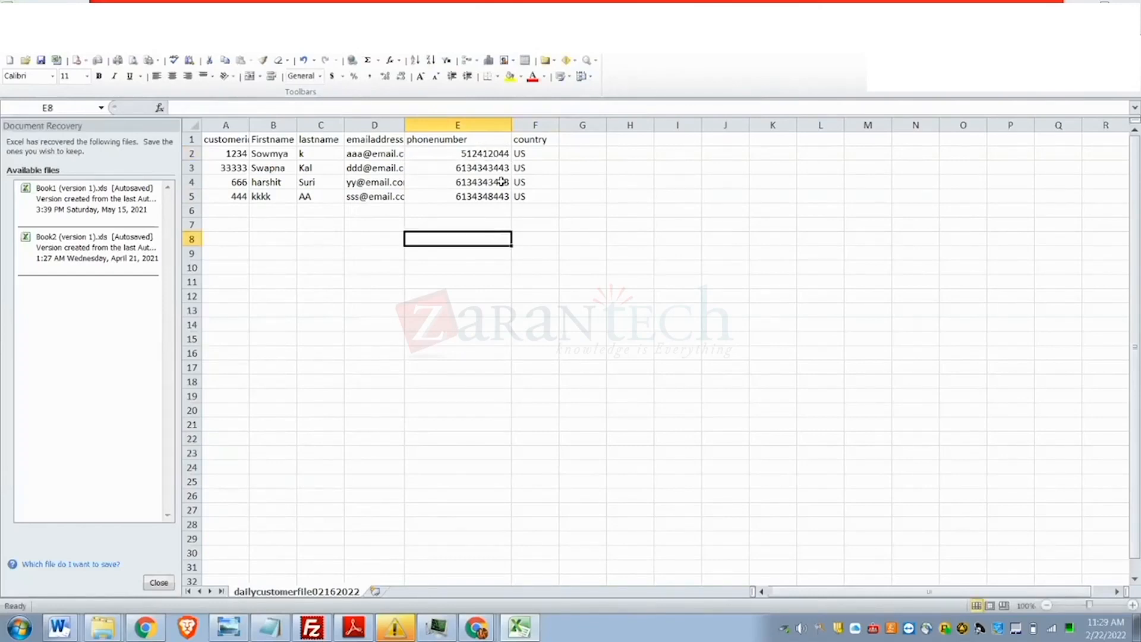
click(505, 150)
key(ctrl+c)
click(501, 164)
key(ctrl+v)
click(478, 182)
key(ctrl+v)
click(497, 197)
key(ctrl+v)
click(487, 271)
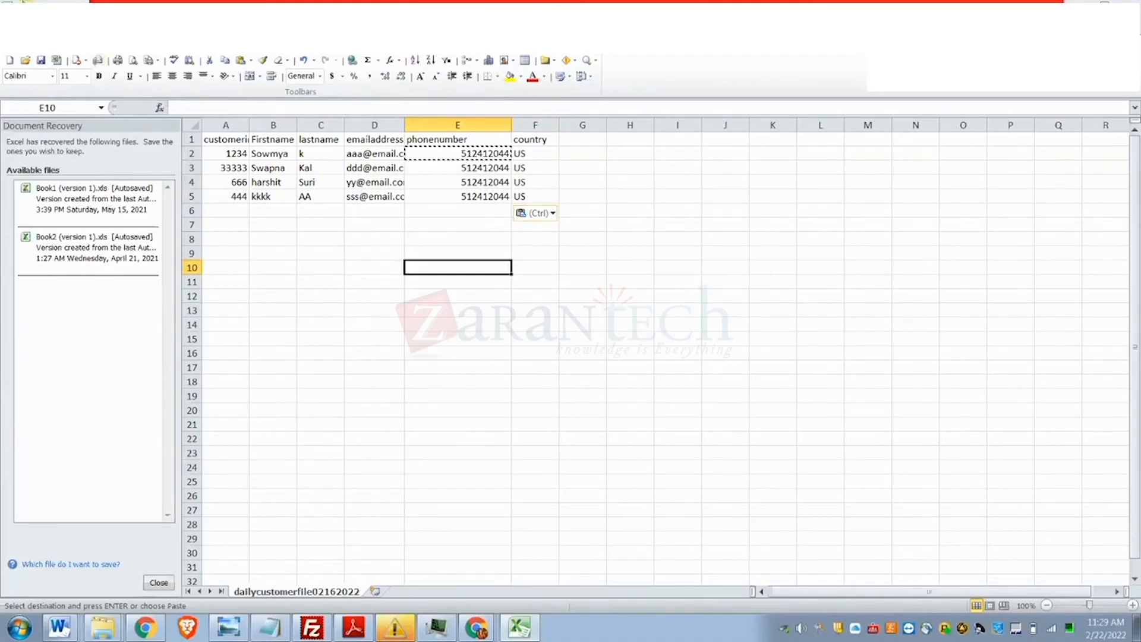
- Save the workbook, keeping the CSV format
key(ctrl+s)
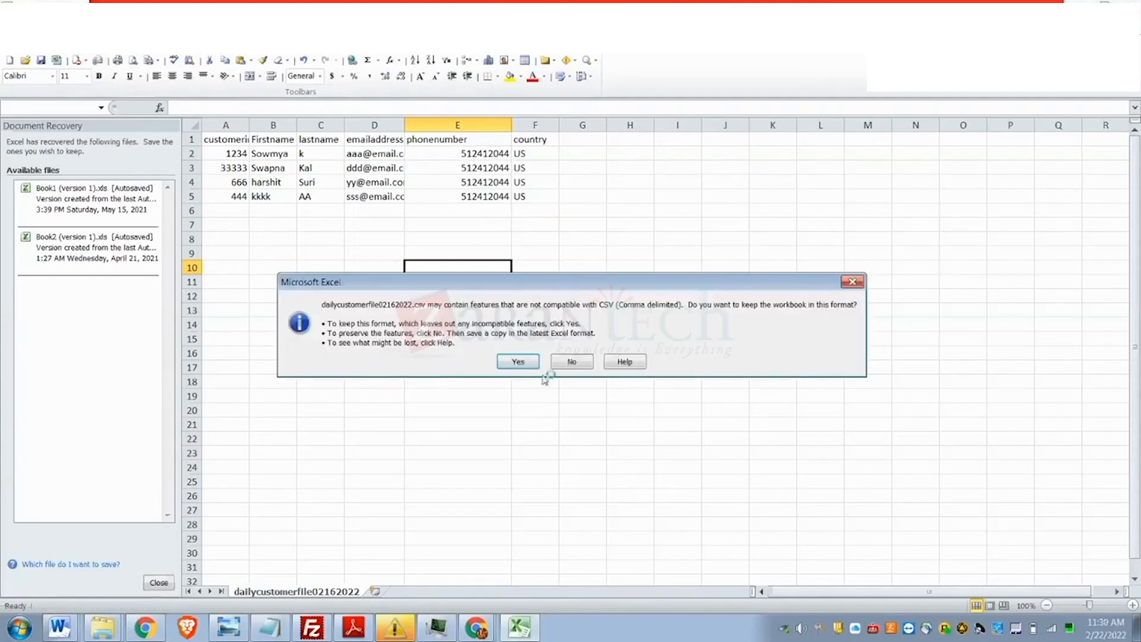
click(514, 360)
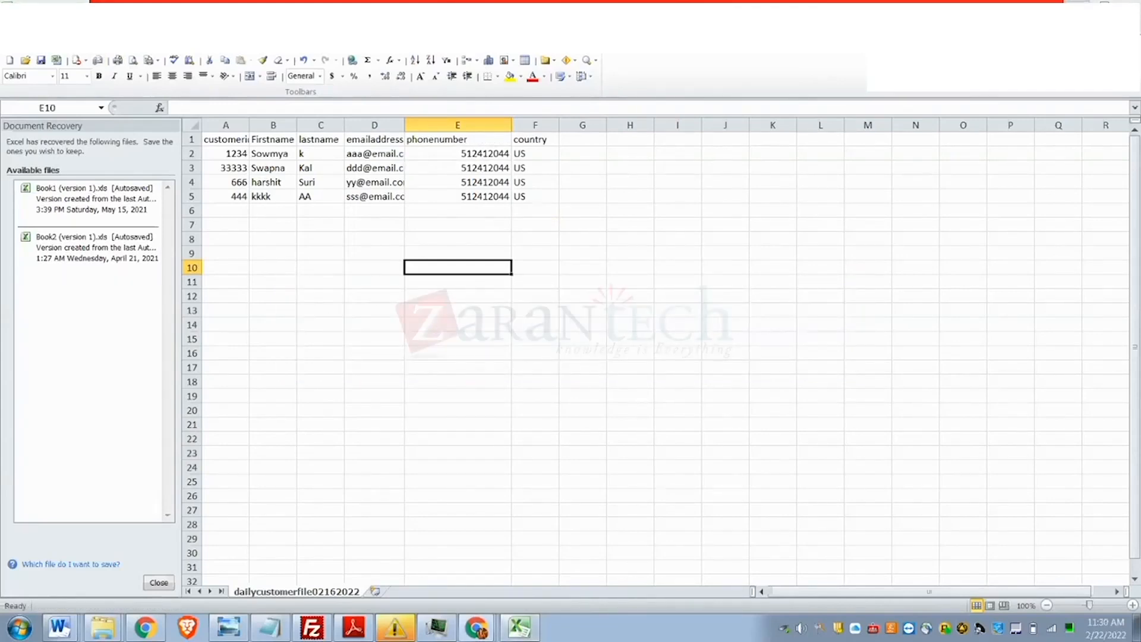
key(alt+Tab)
key(alt+Tab)
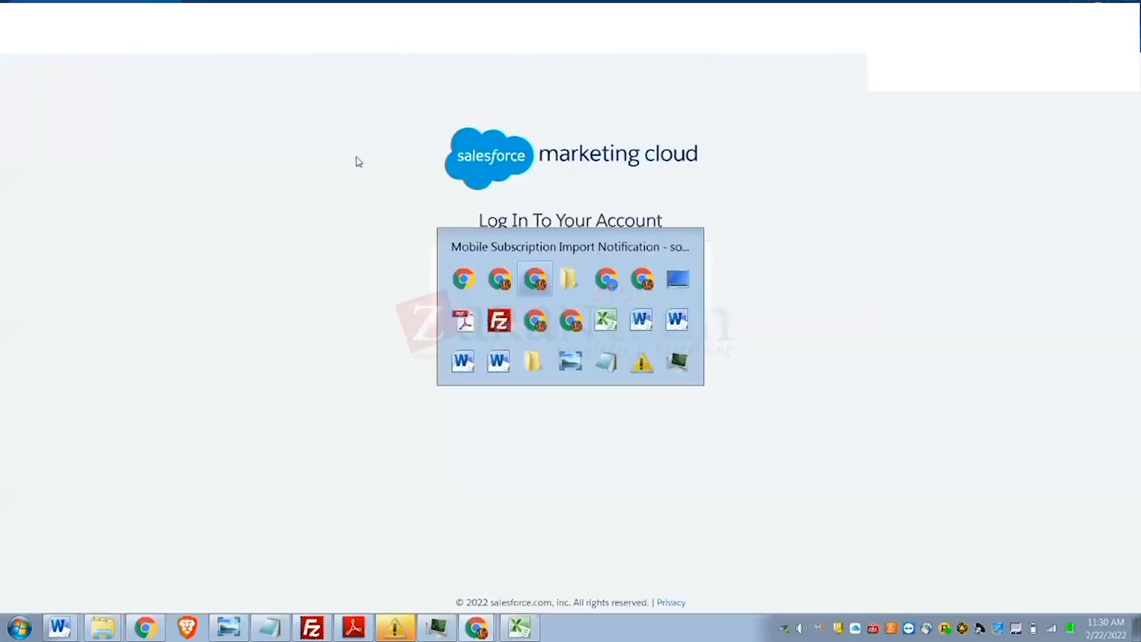
- Return to the mobile list in the browser and start a new contact import
click(477, 626)
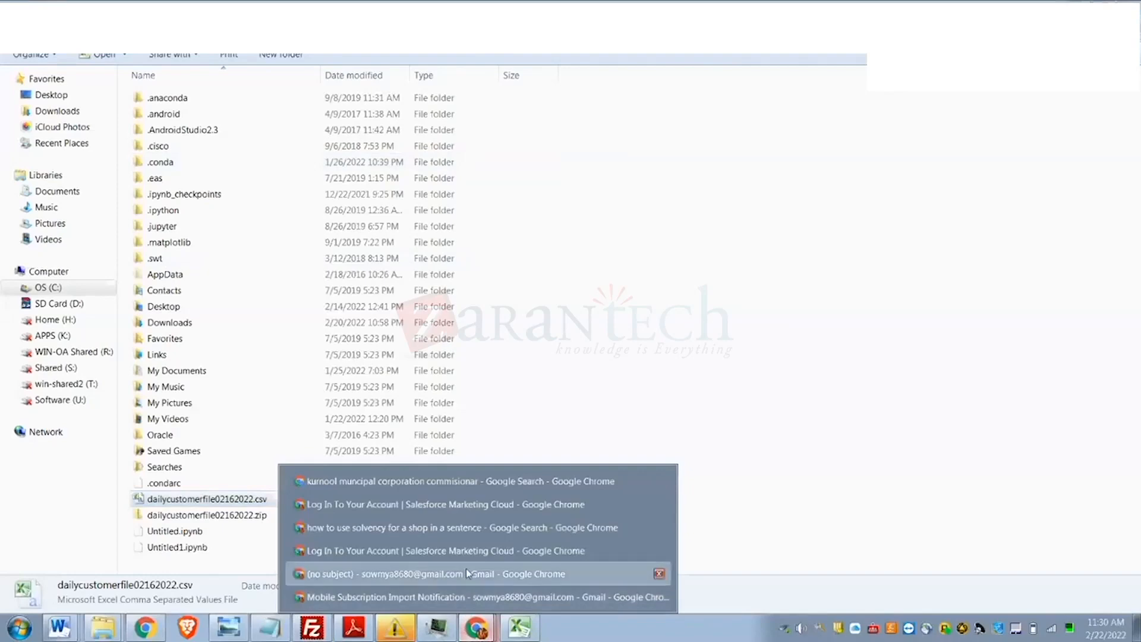
click(468, 573)
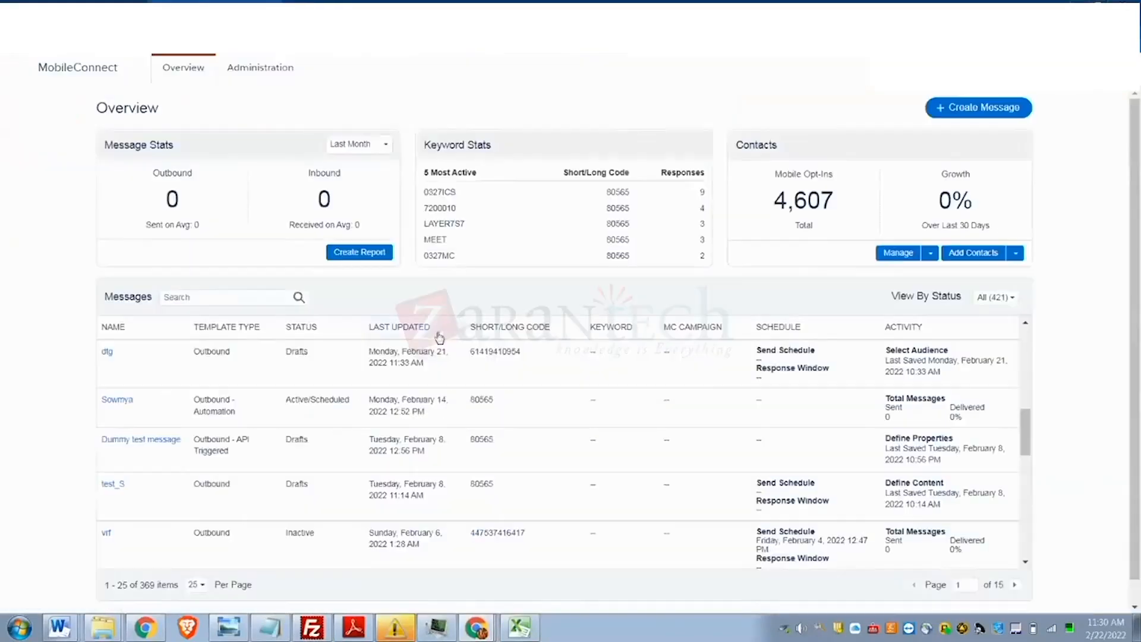
scroll(558, 445, down, 3)
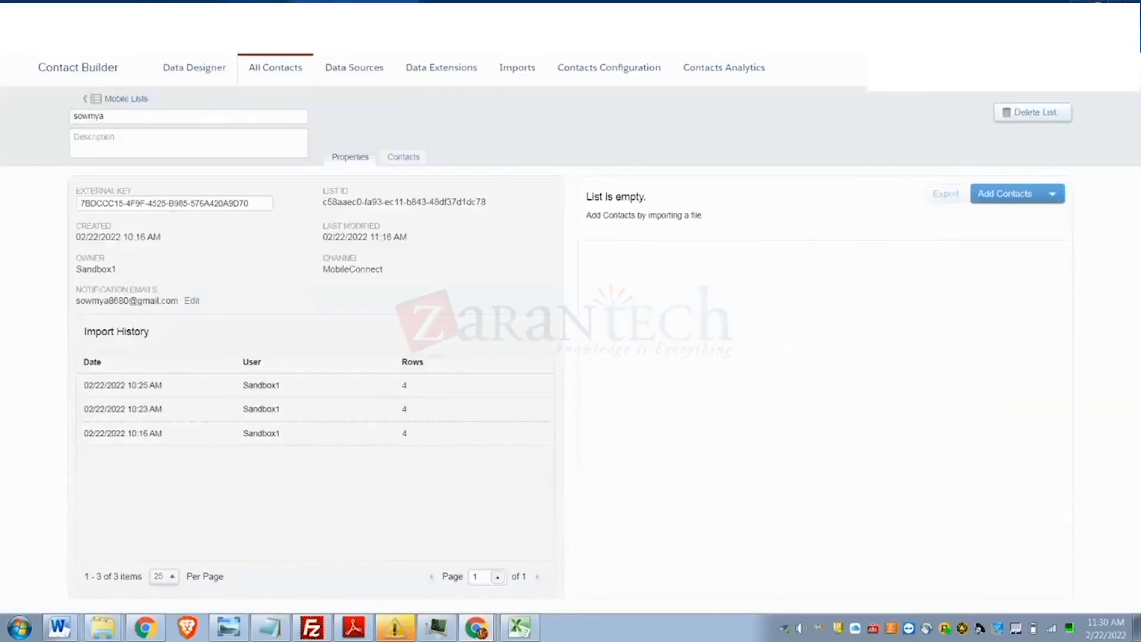
click(126, 99)
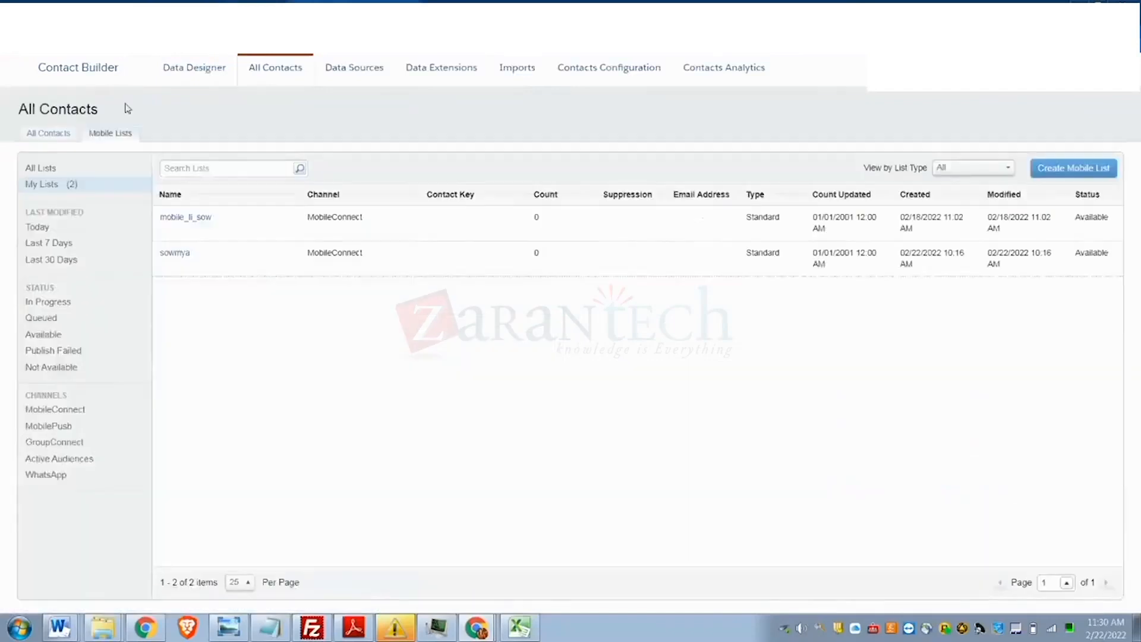
click(181, 256)
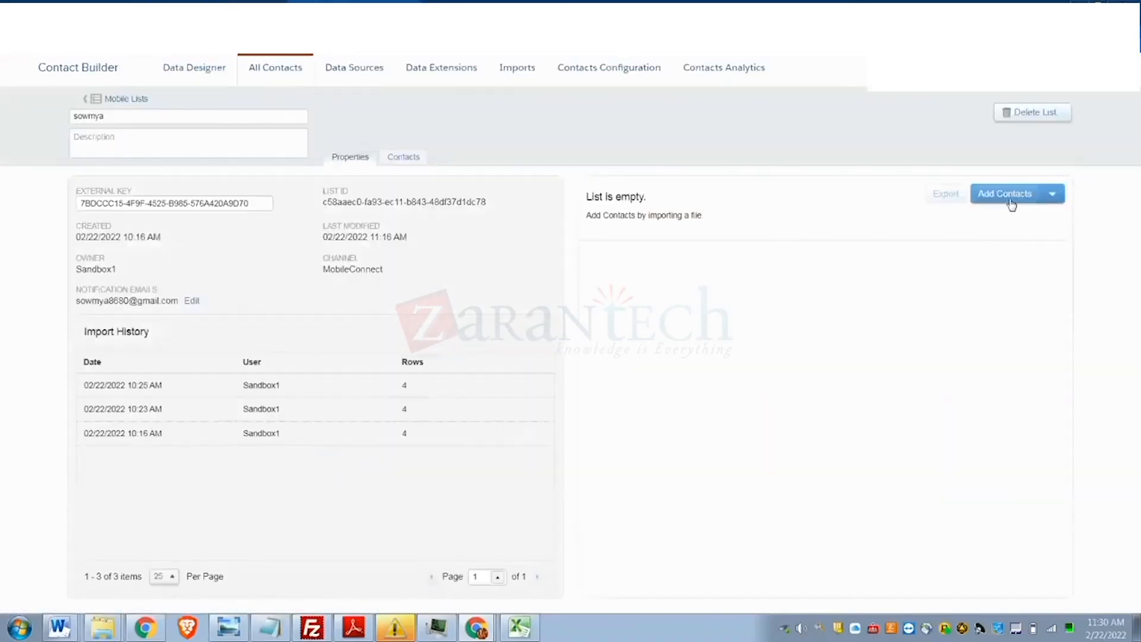
click(1011, 203)
- Upload dailycustomerfile02162022.csv from the user's home folder with opt-in certified
click(105, 211)
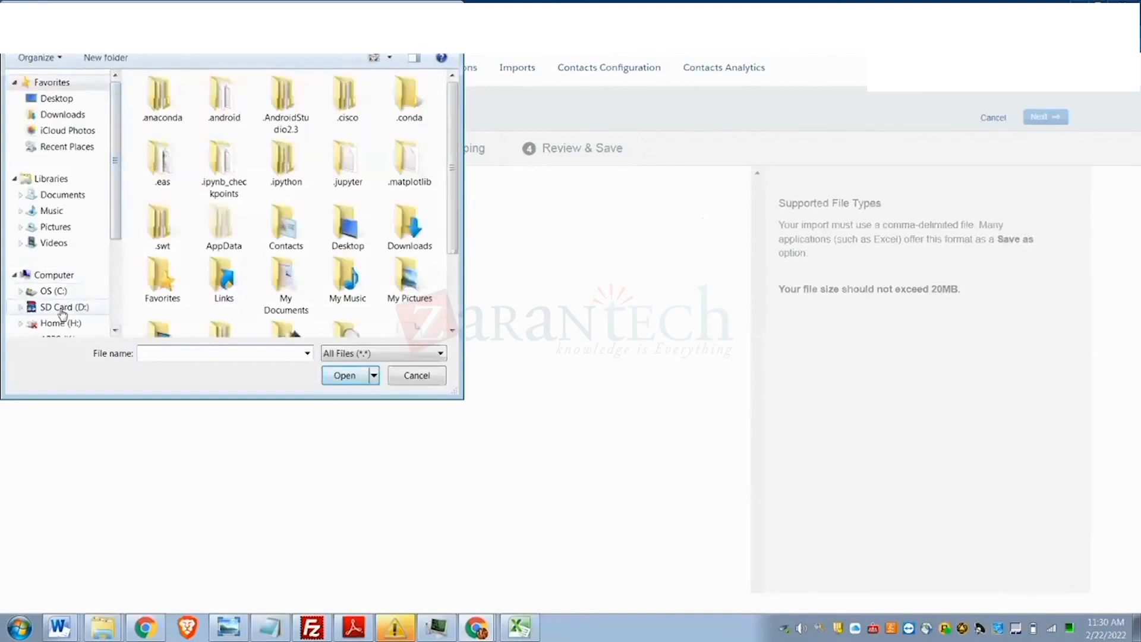
click(52, 291)
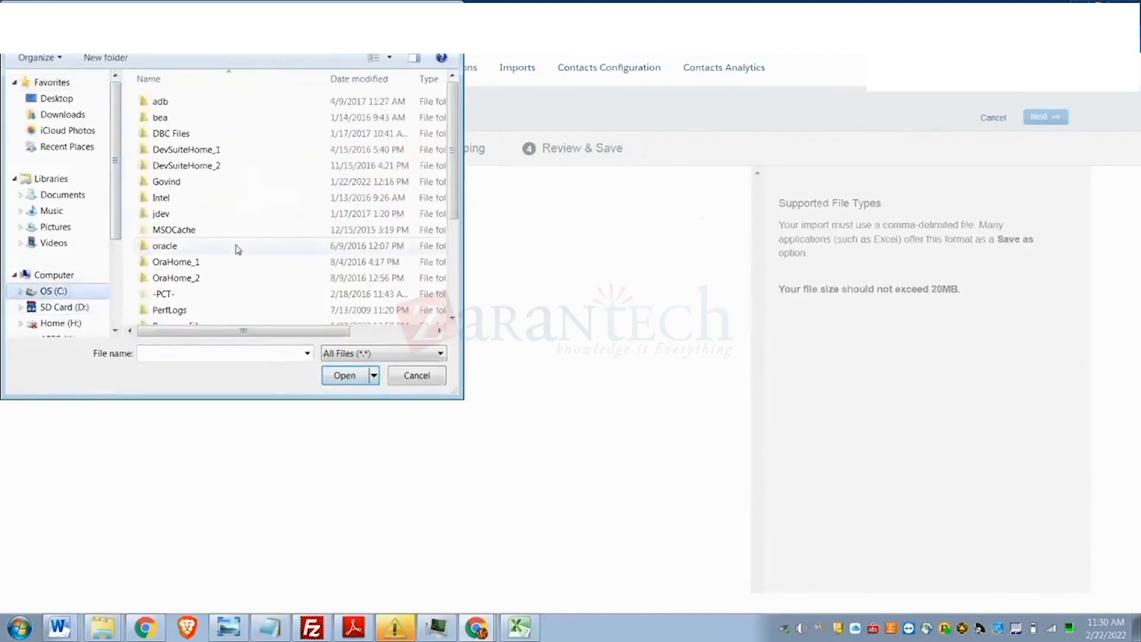
scroll(237, 249, down, 3)
scroll(208, 241, down, 3)
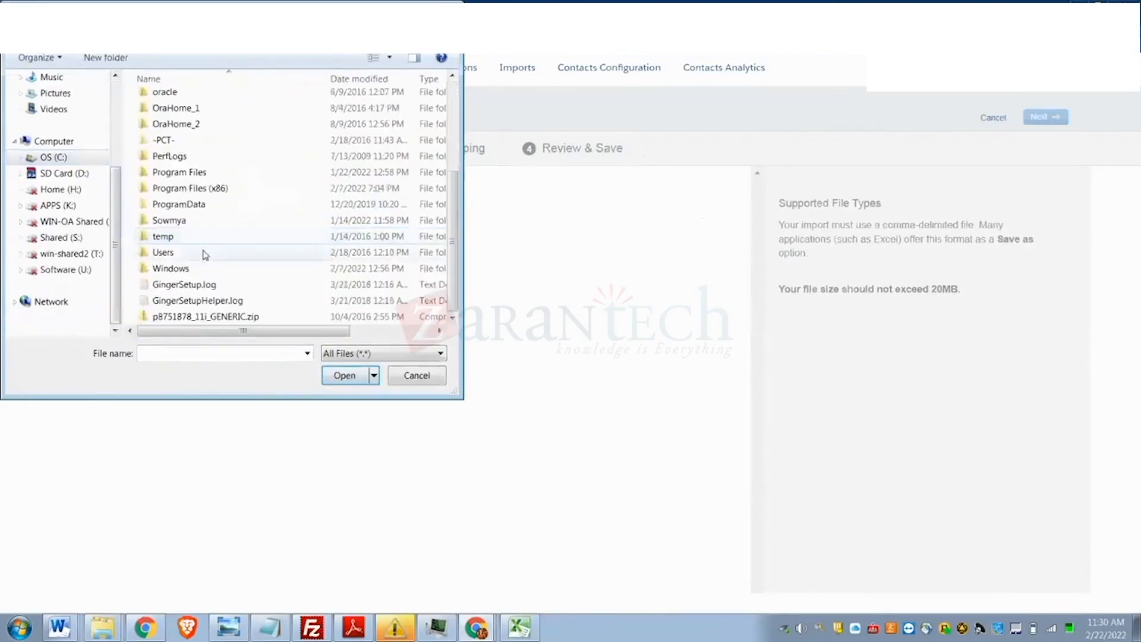
double_click(205, 254)
double_click(175, 134)
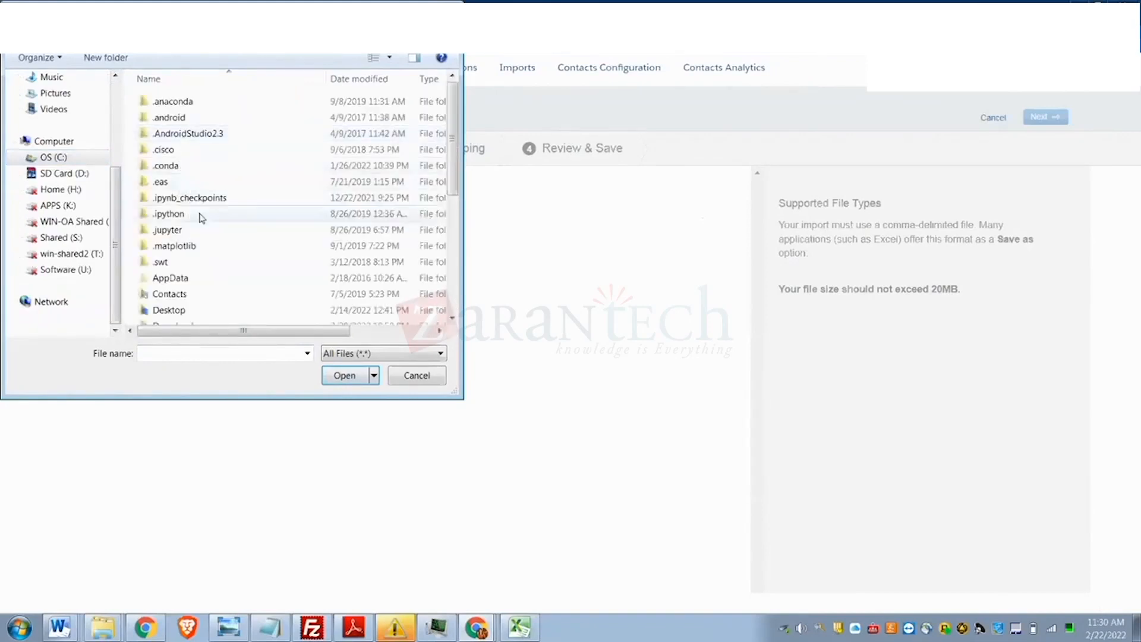
scroll(203, 218, down, 5)
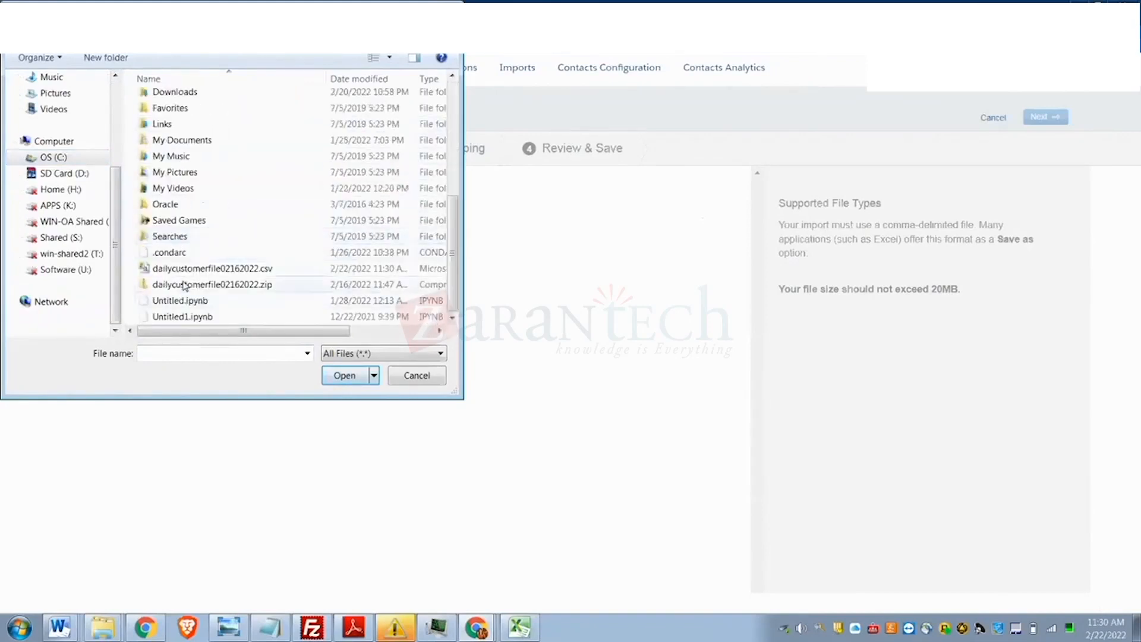
click(187, 271)
click(329, 379)
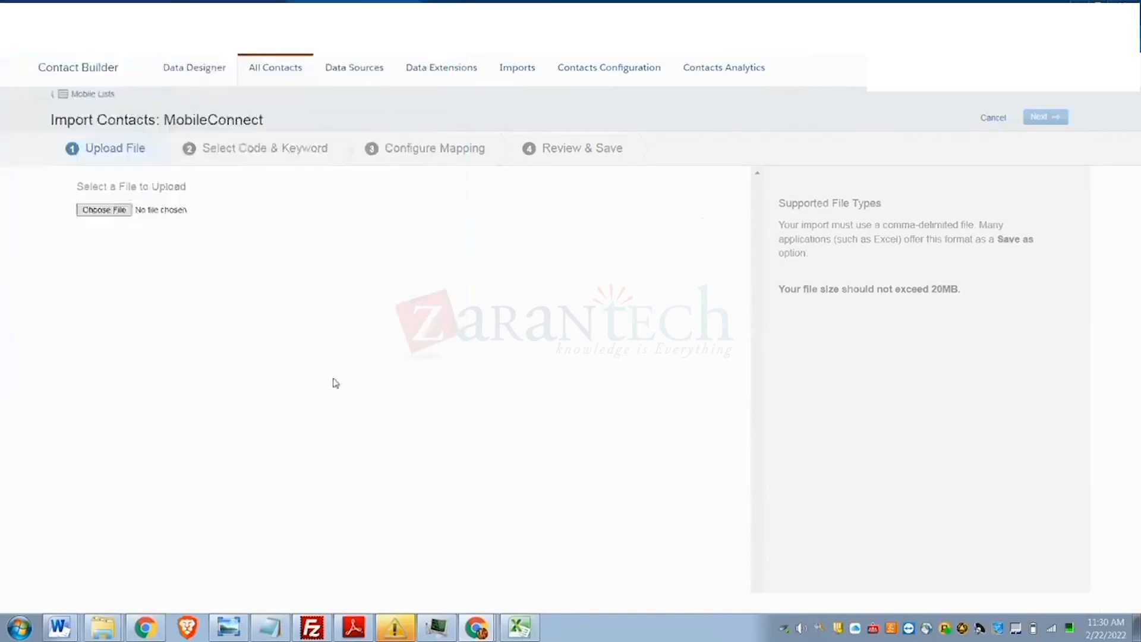
click(97, 321)
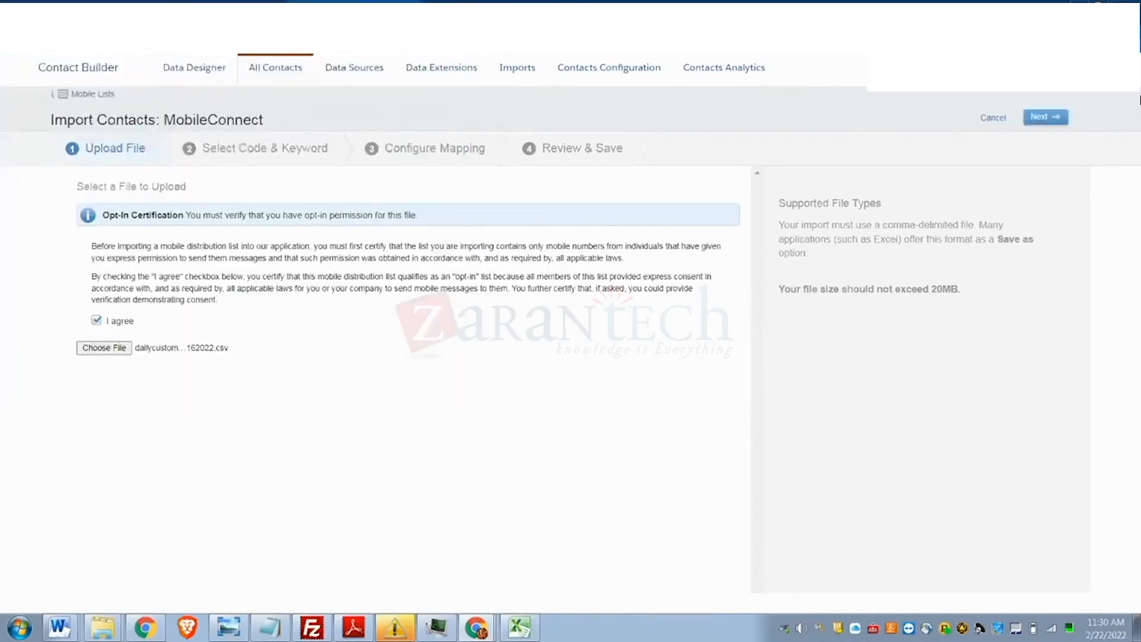
click(1034, 119)
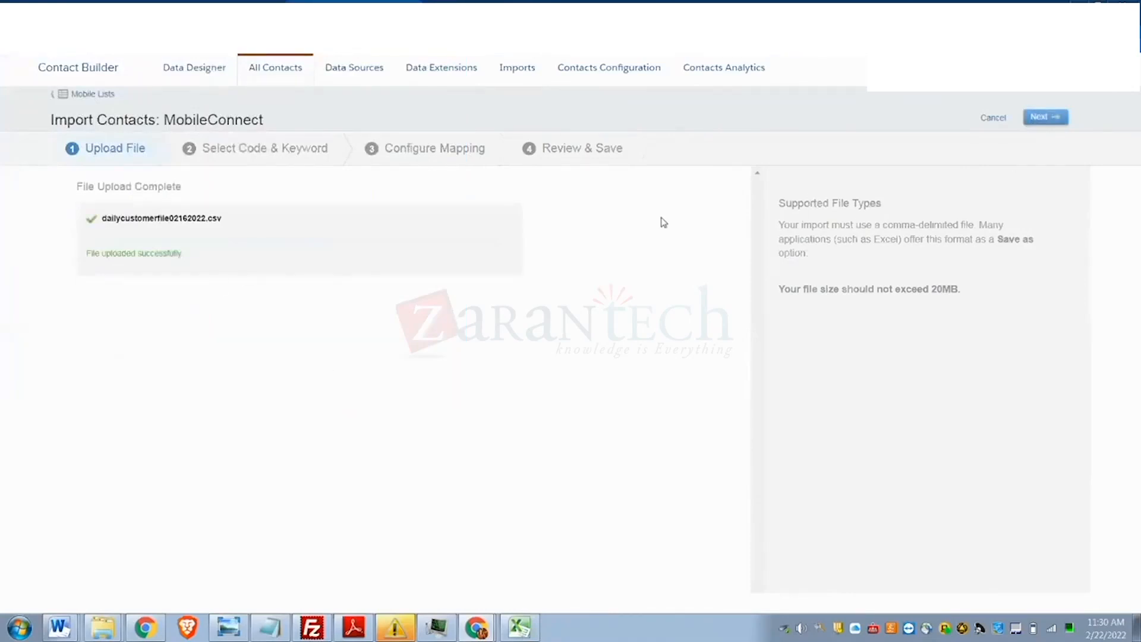
- Select code 80565 US and keyword 023STUFF, then continue to mapping
click(1044, 117)
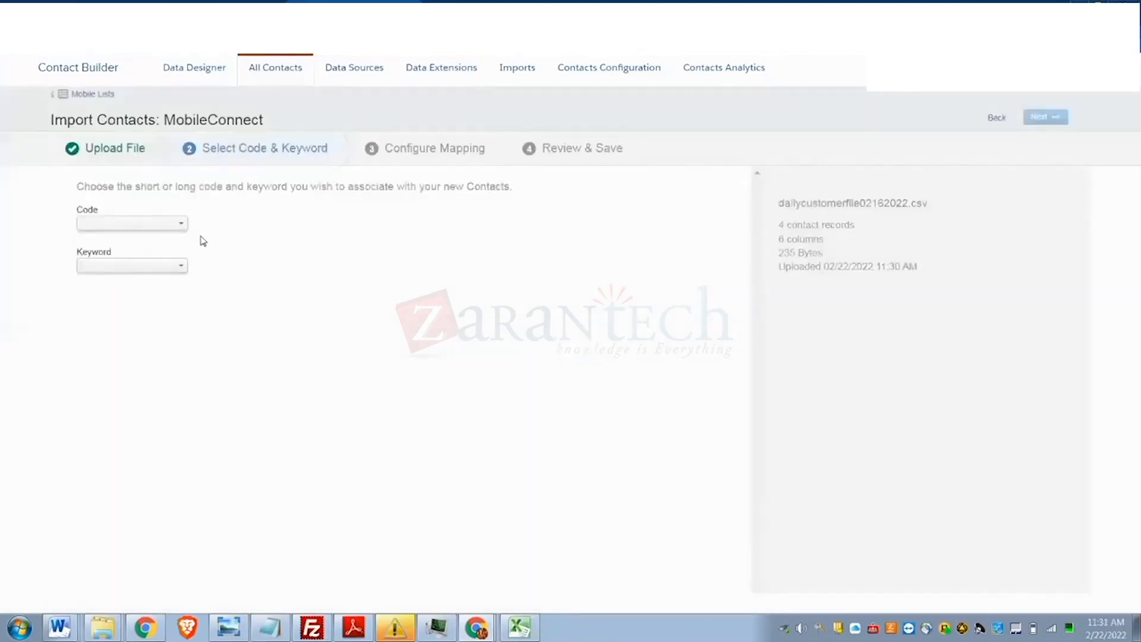
click(159, 225)
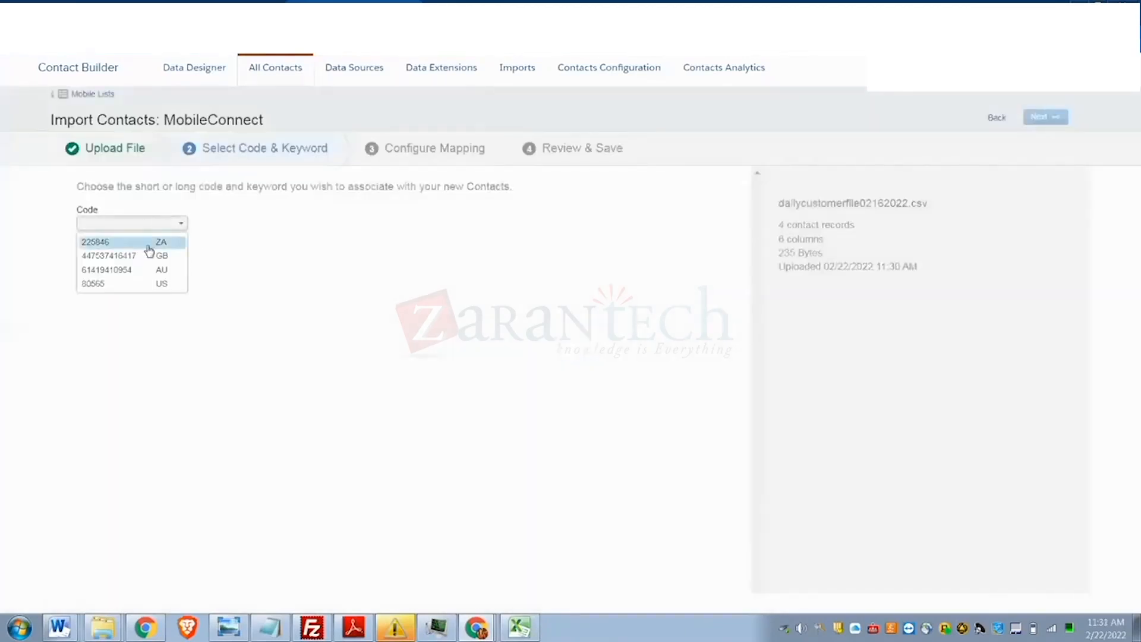
click(137, 284)
click(139, 265)
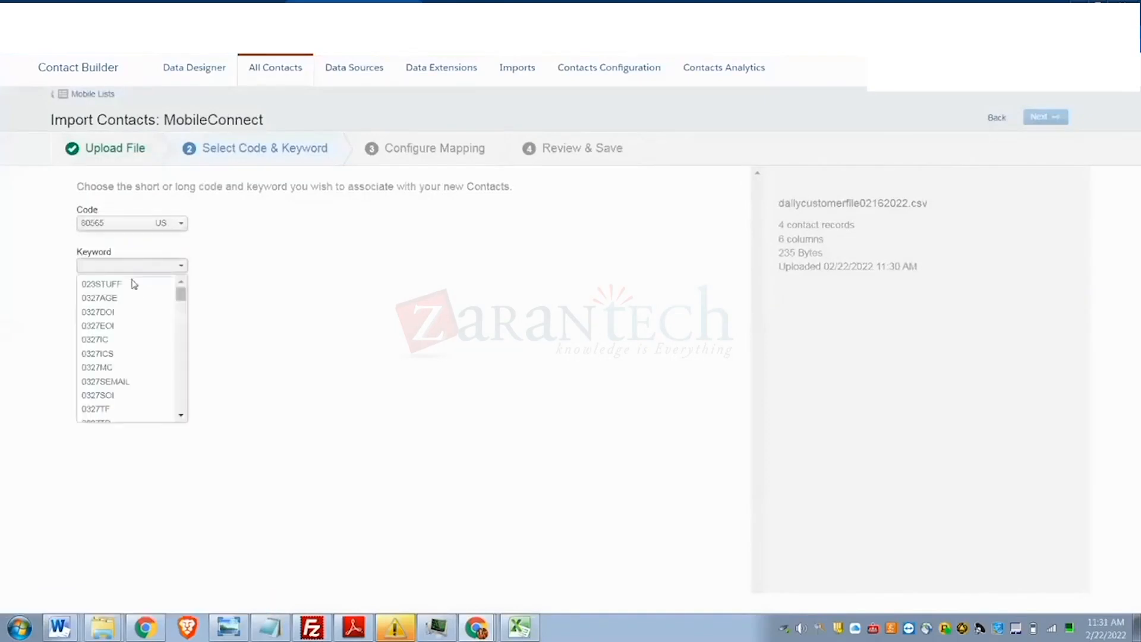
scroll(138, 342, down, 12)
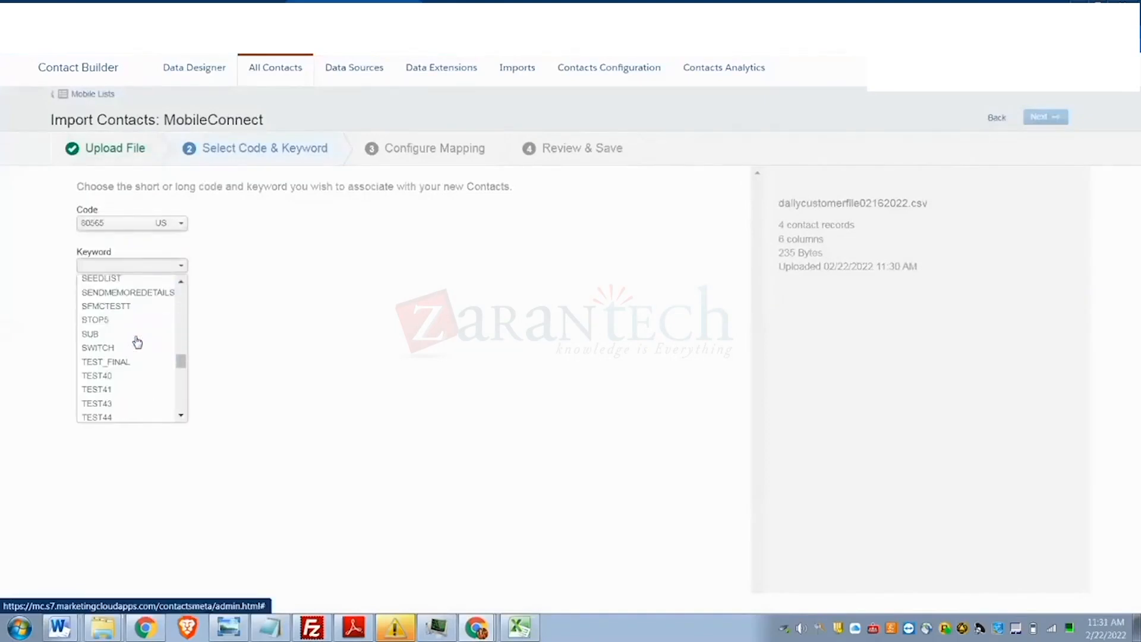
scroll(137, 342, up, 15)
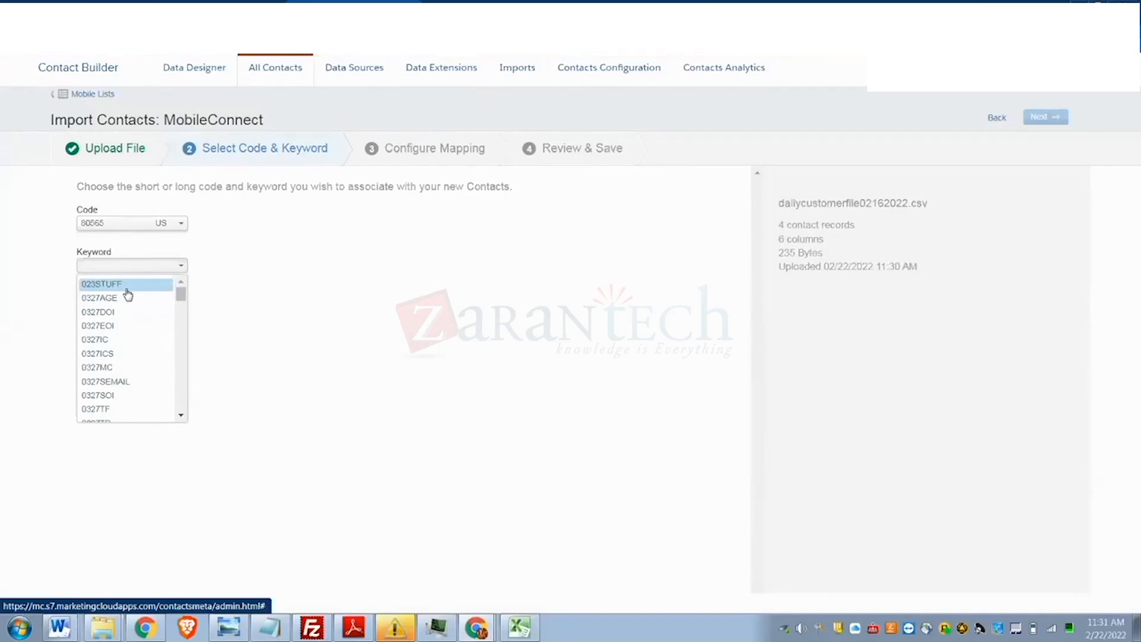
click(126, 290)
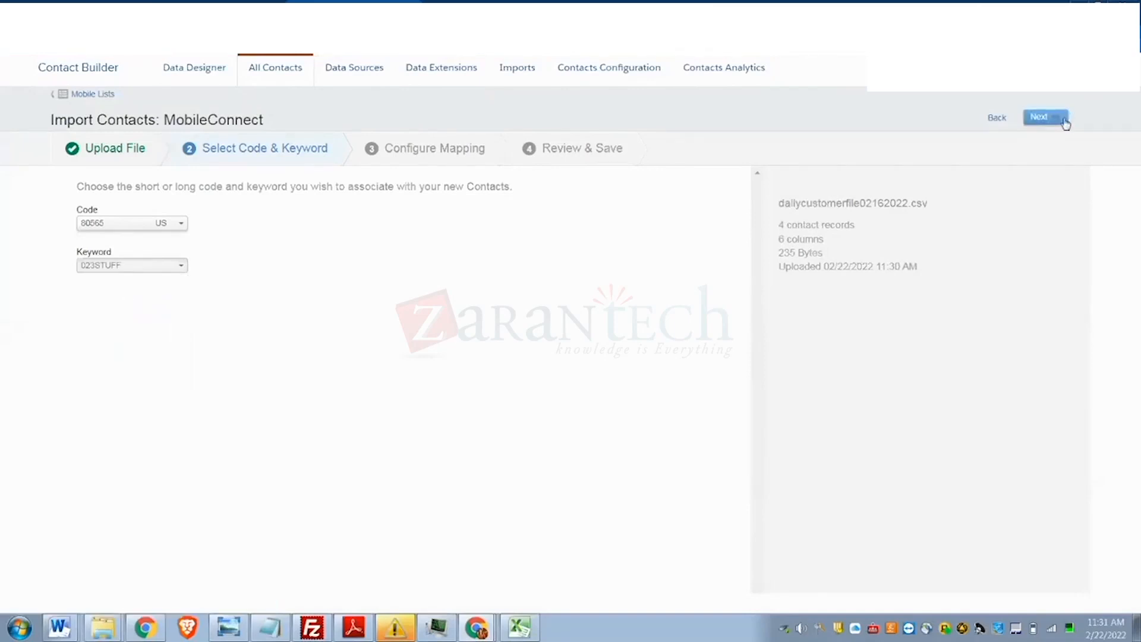
click(1042, 122)
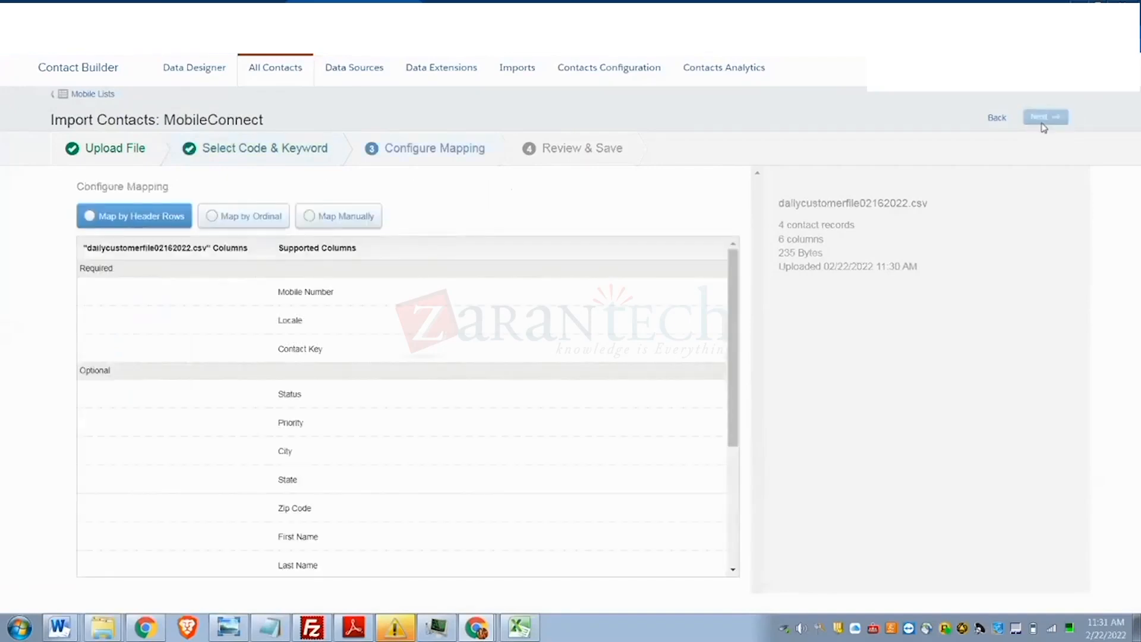
- Manually map phonenumber to Mobile Number, country to Locale, customerid to Contact Key, then review
click(342, 229)
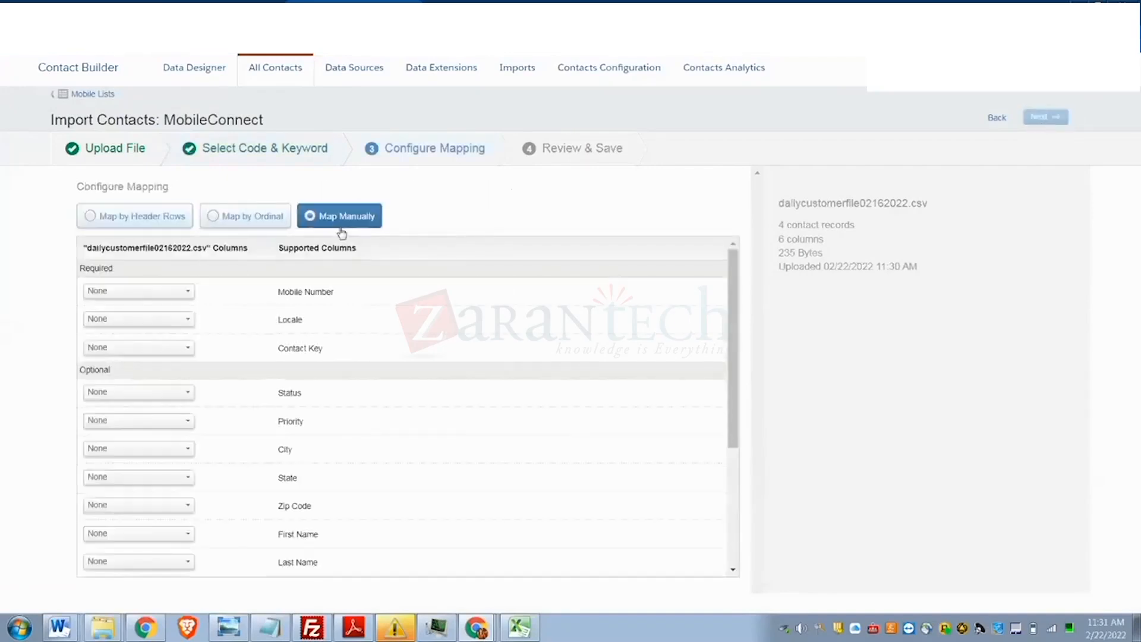
click(140, 291)
click(121, 328)
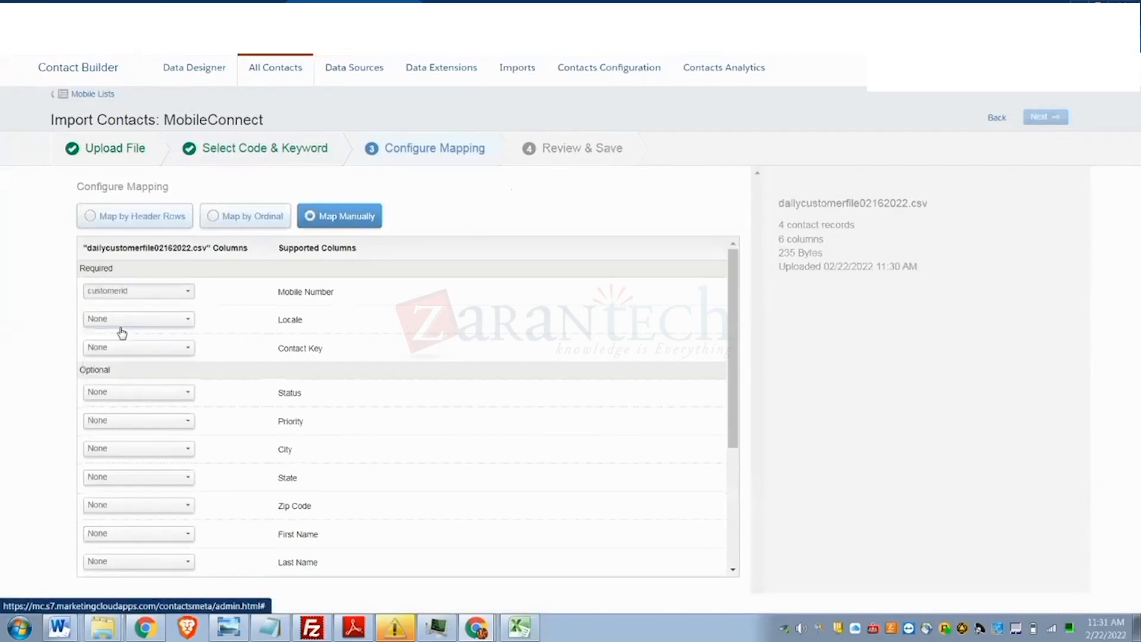
click(150, 291)
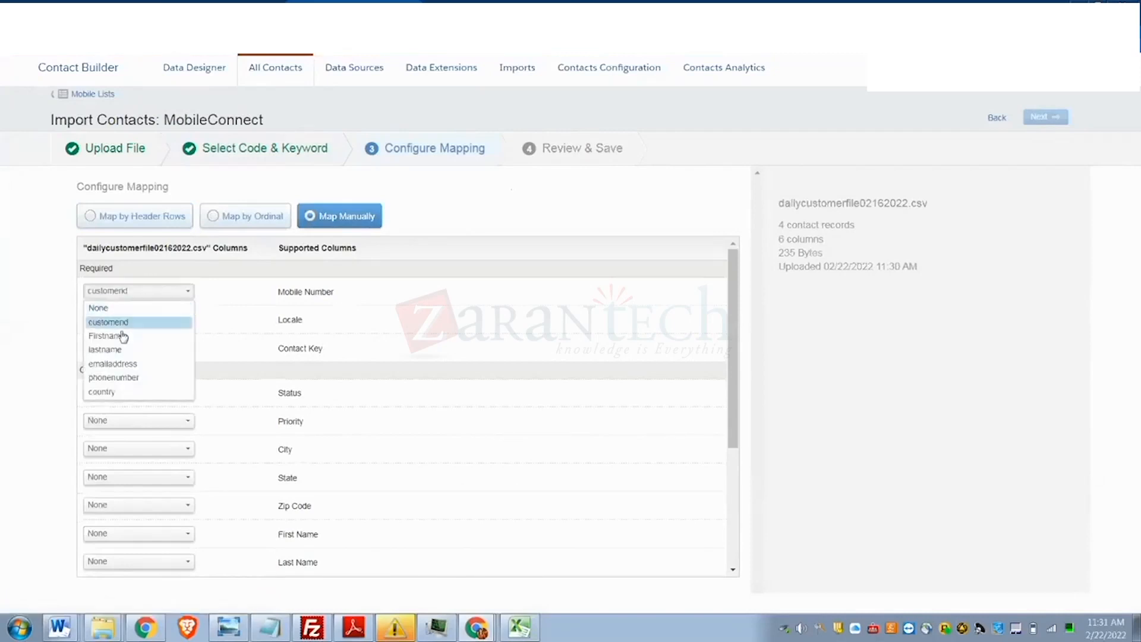
click(106, 377)
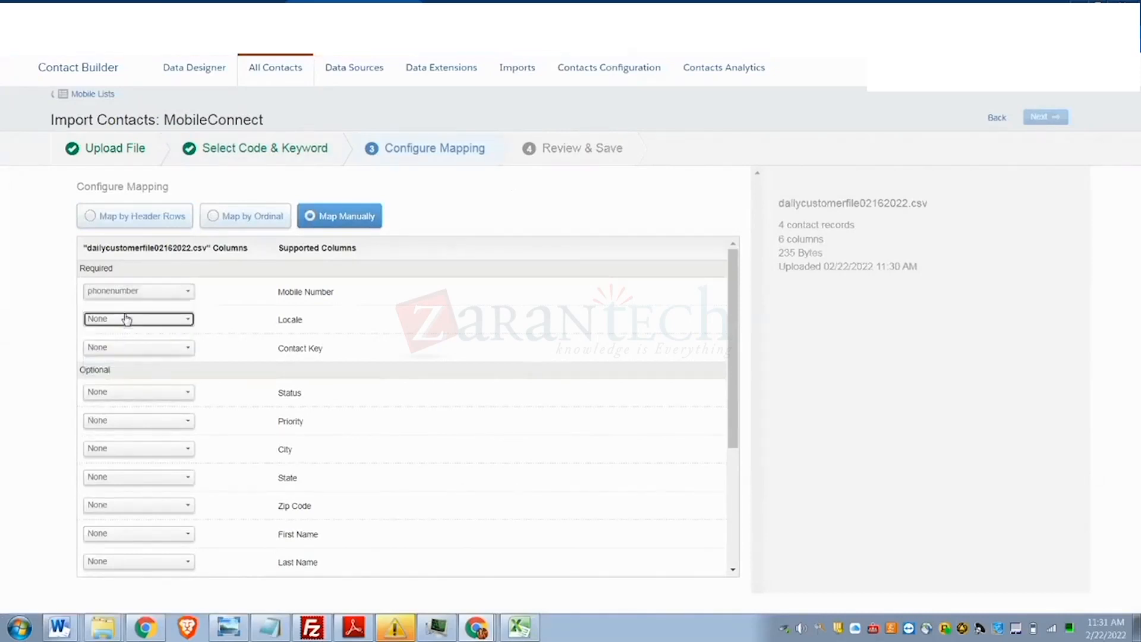
click(127, 319)
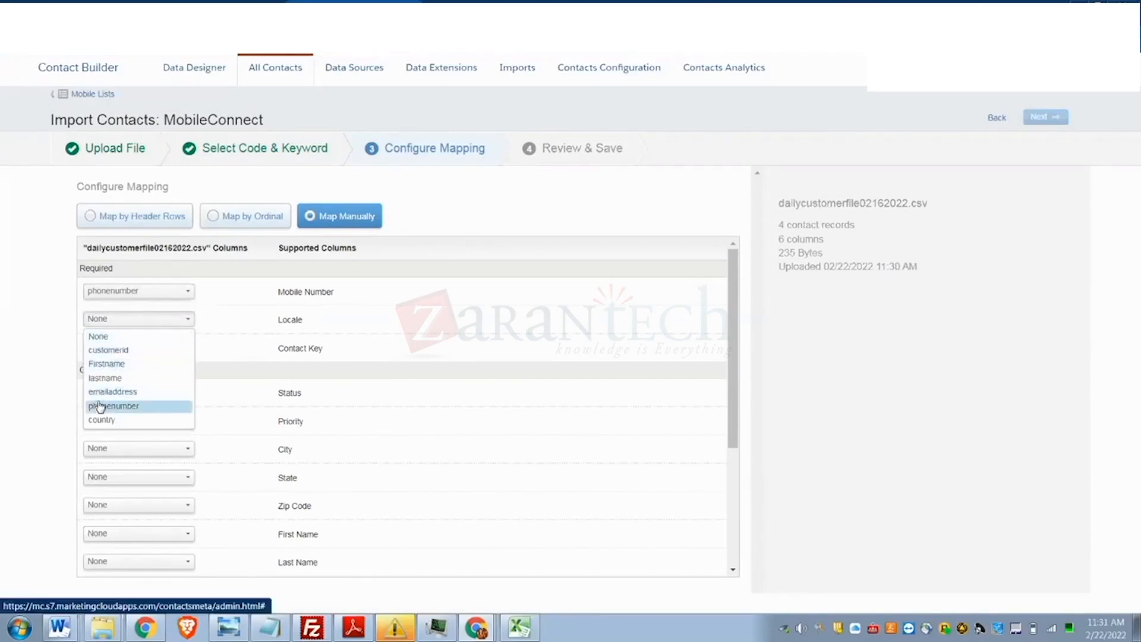
click(101, 419)
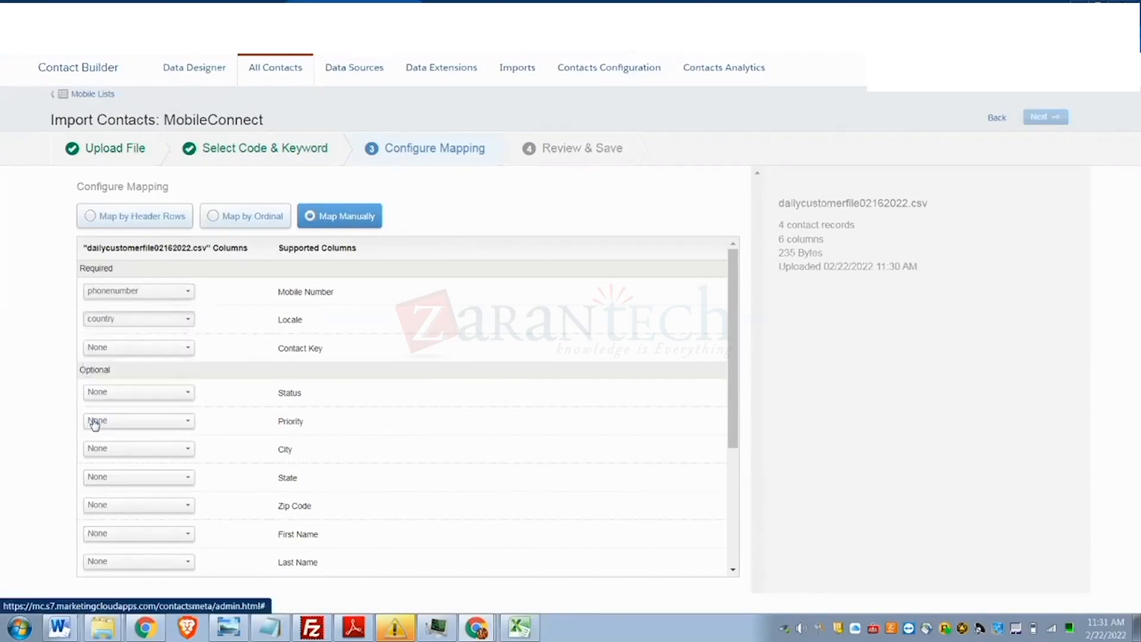
click(162, 356)
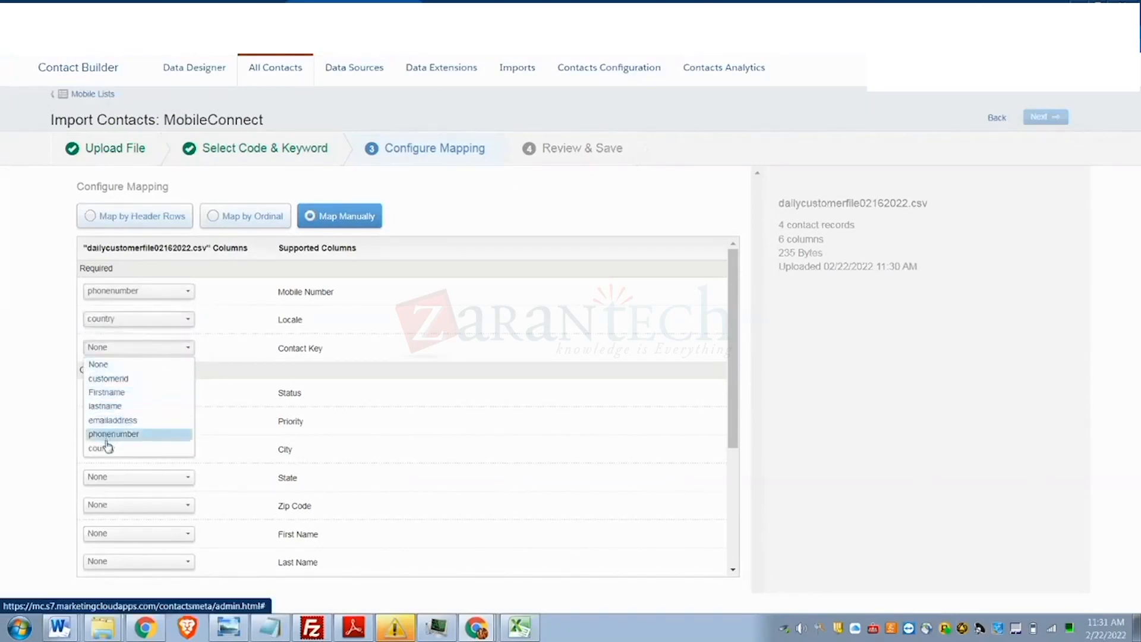
click(127, 379)
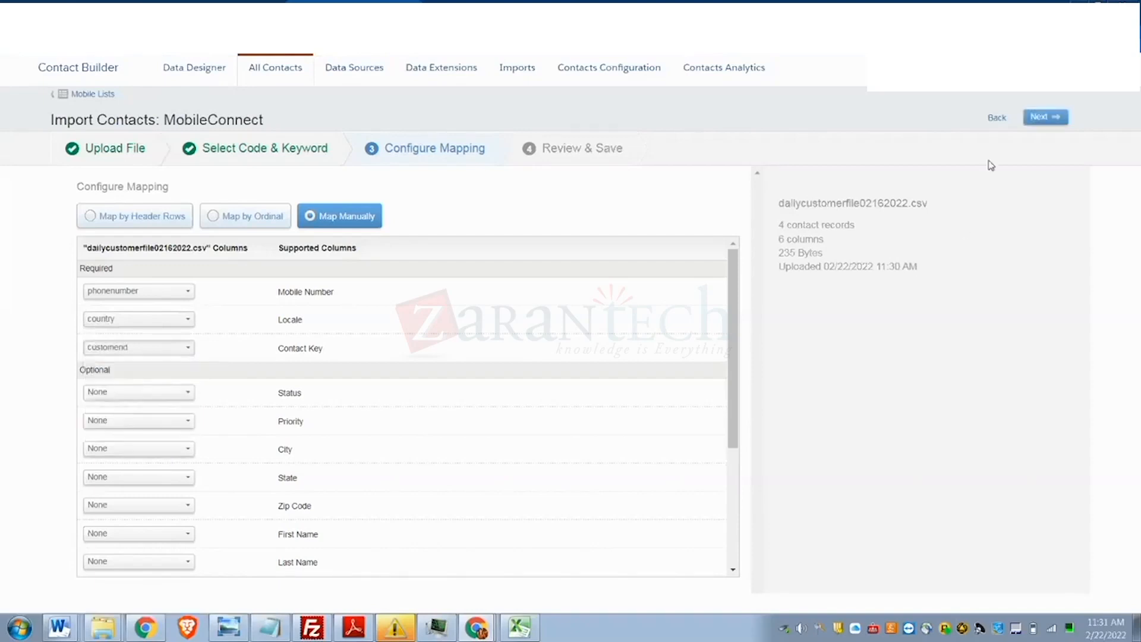
click(1049, 124)
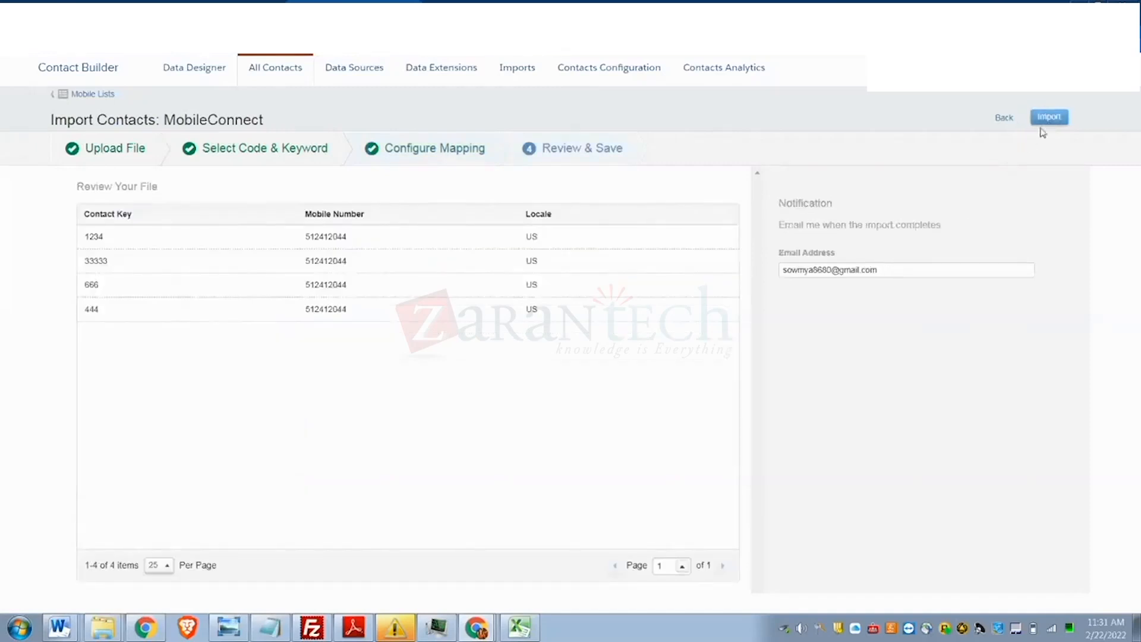
- Import the four reviewed US contacts into the mobile list
click(1049, 118)
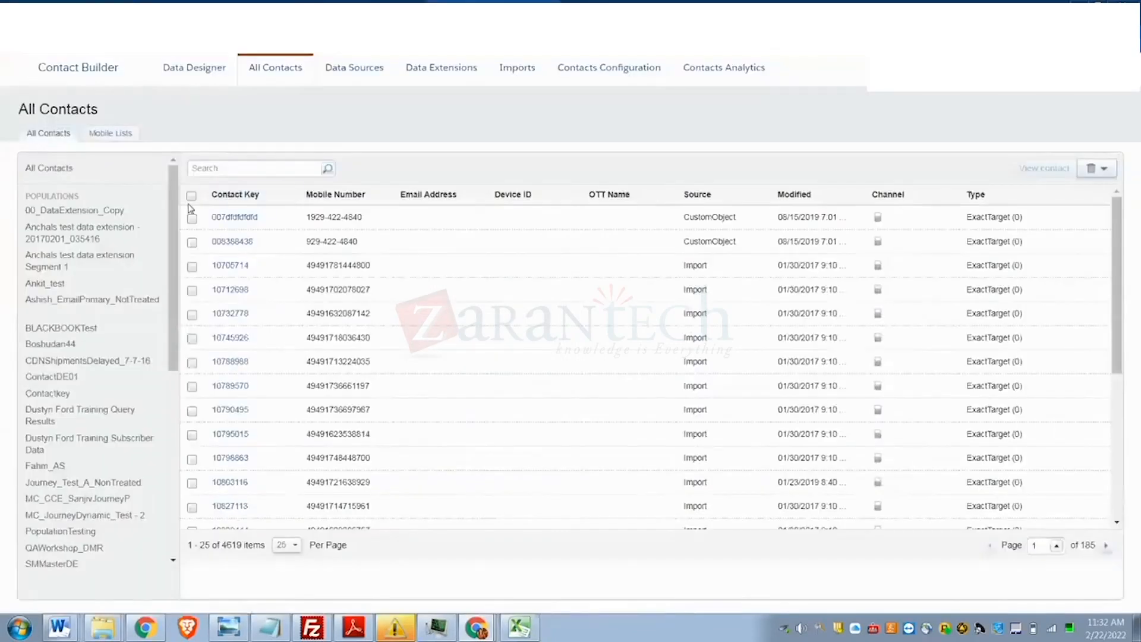
- Open your own list under Mobile Lists > My Lists to view its details and import history
click(125, 140)
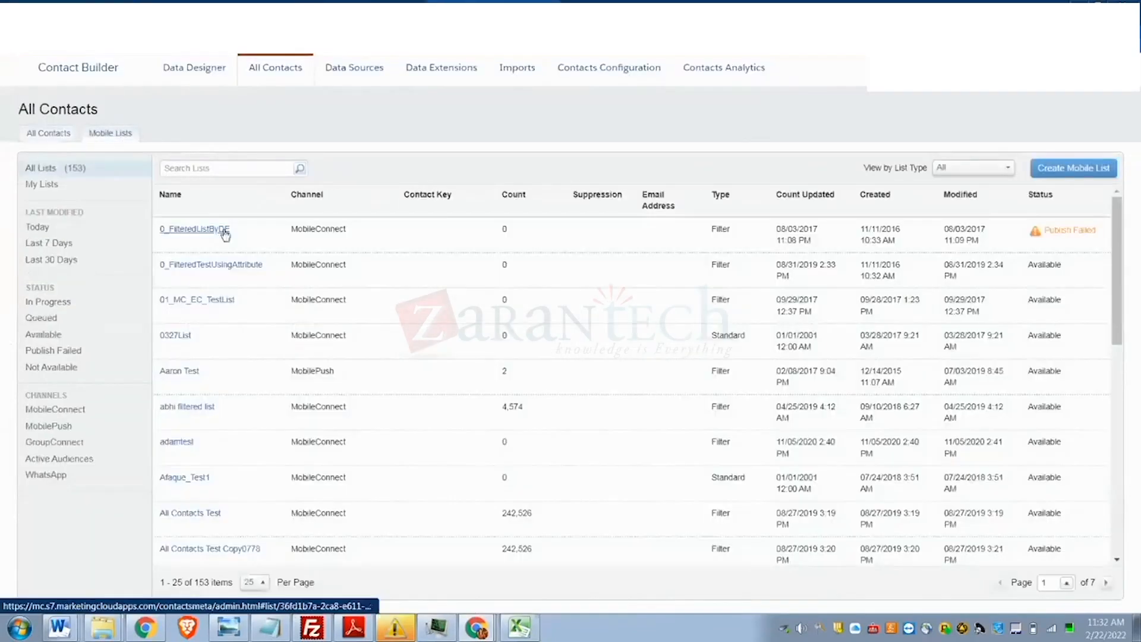
scroll(288, 347, down, 5)
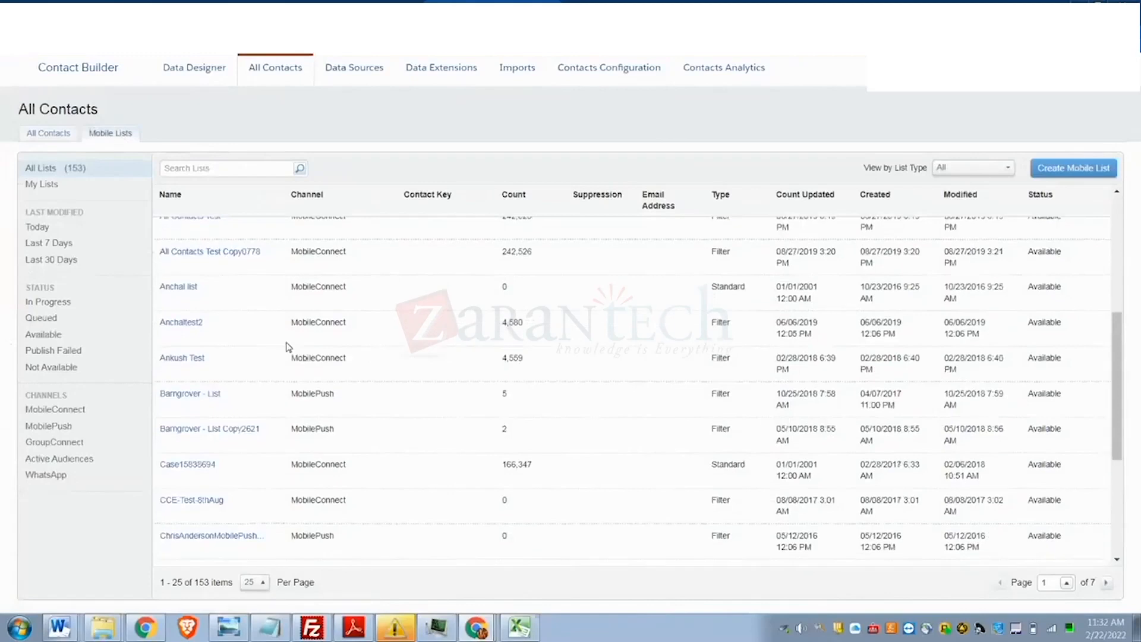
scroll(286, 347, up, 4)
scroll(286, 347, down, 8)
scroll(285, 347, up, 3)
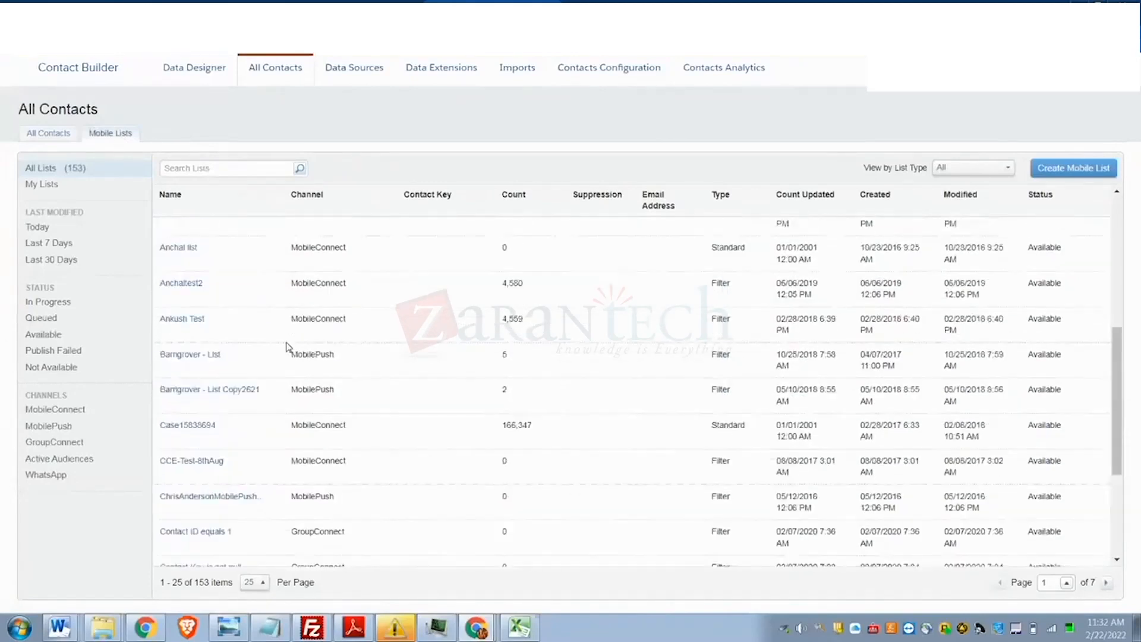
scroll(286, 347, up, 4)
scroll(285, 347, up, 2)
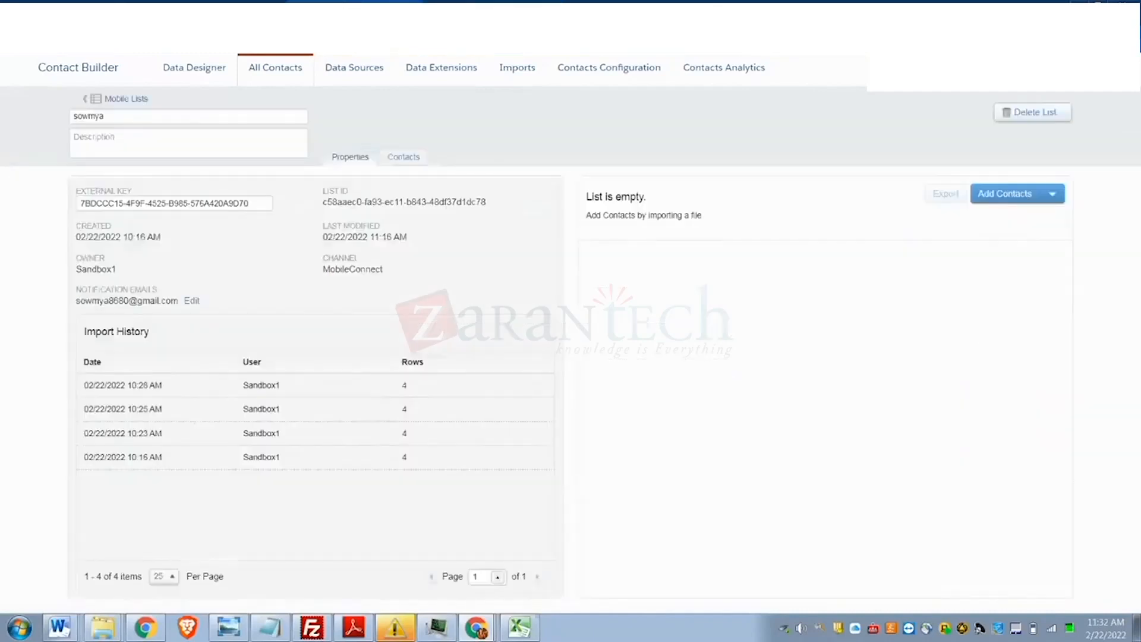
click(125, 99)
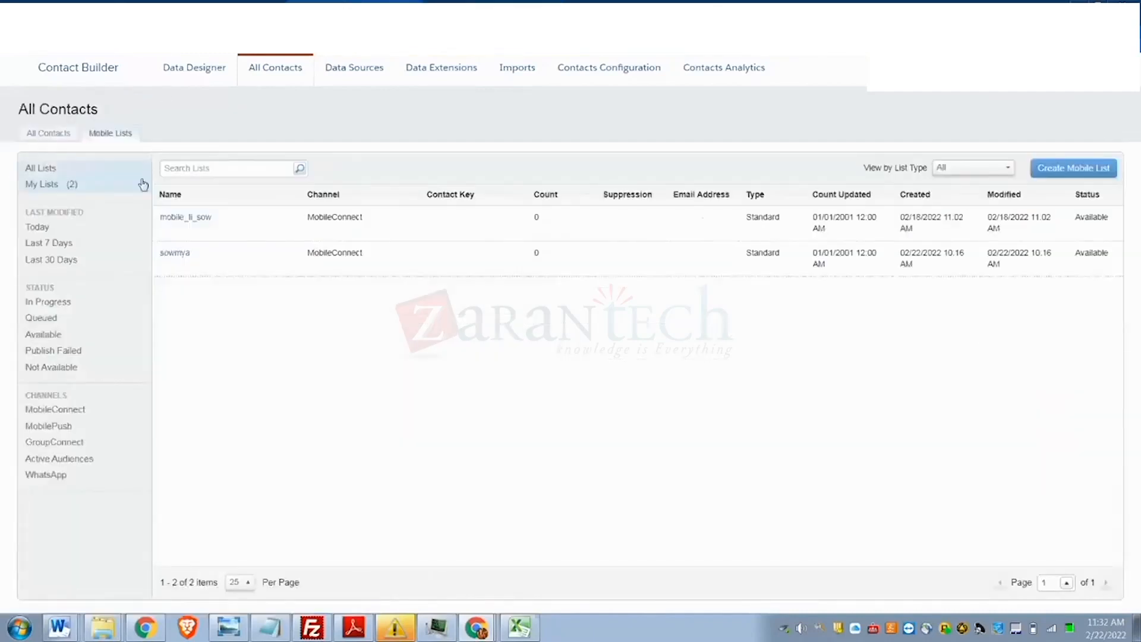
click(177, 254)
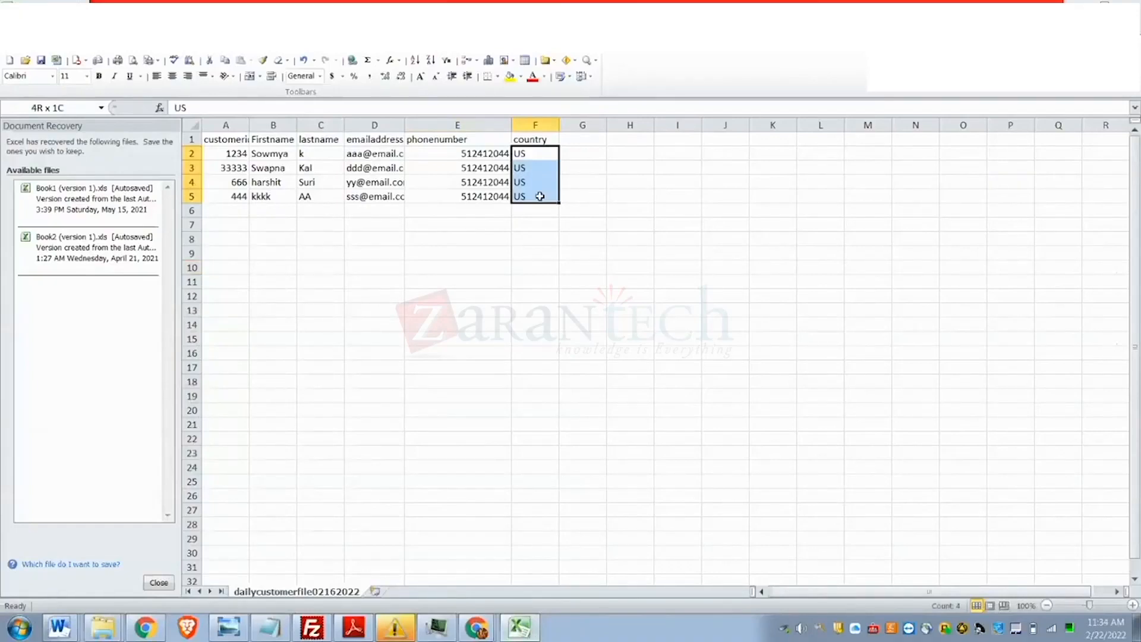
- Prefix the phone numbers in E2 and E3 with a leading 1
drag(540, 196, 540, 196)
double_click(456, 154)
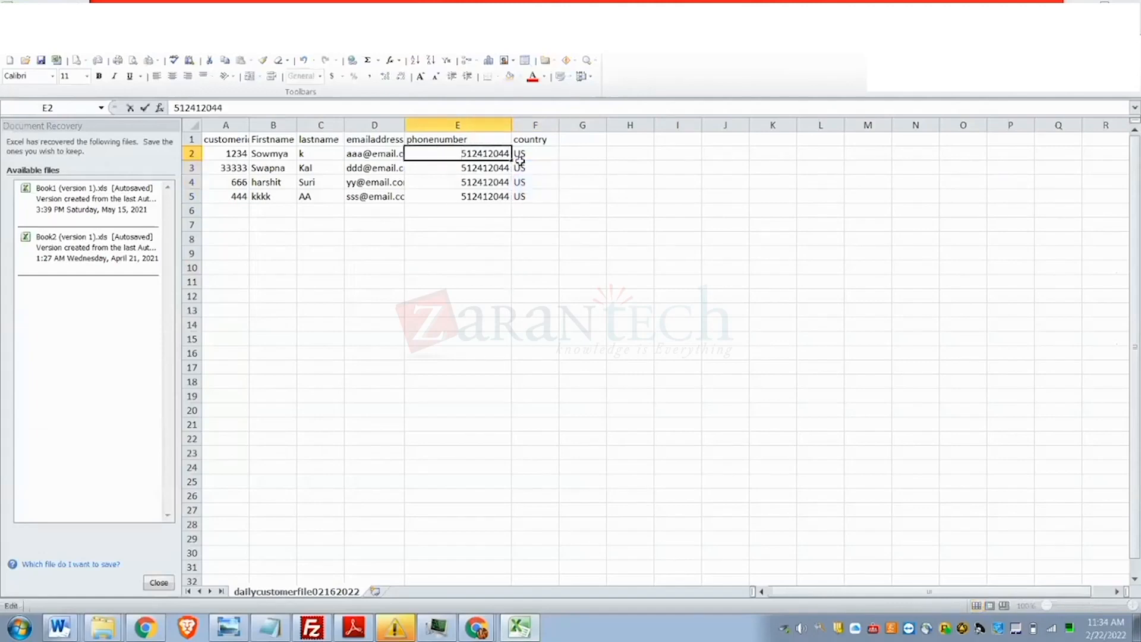
text(+1)
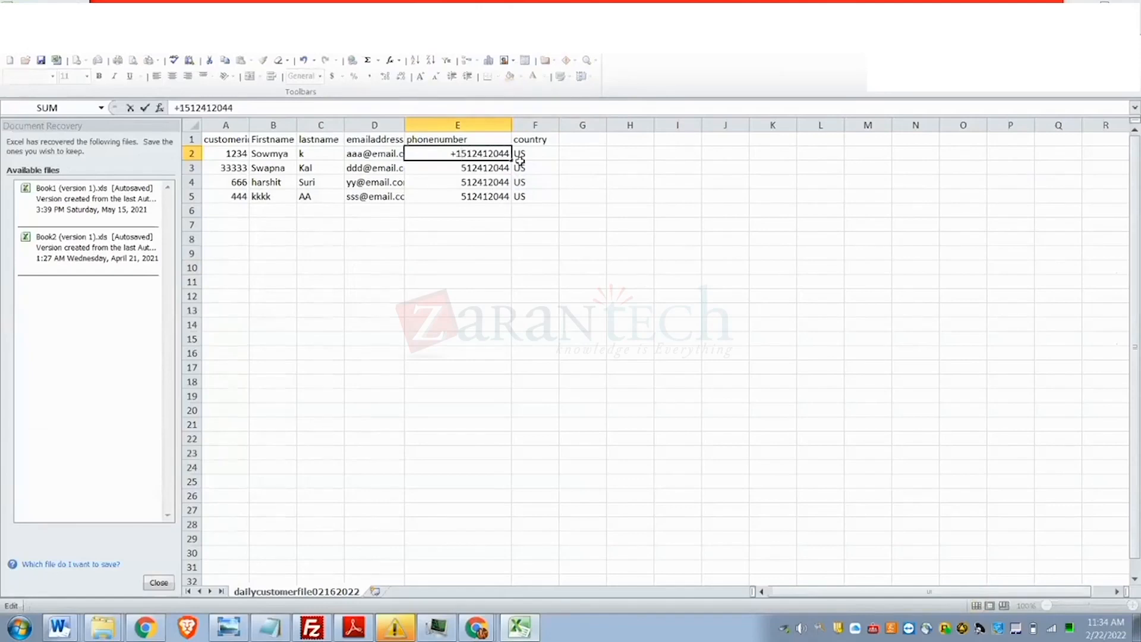
click(457, 167)
double_click(458, 167)
text(1)
click(462, 181)
- Prefix the phone numbers in E4 and E5 with a leading 1
double_click(462, 181)
text(1)
click(462, 196)
double_click(461, 196)
text(1)
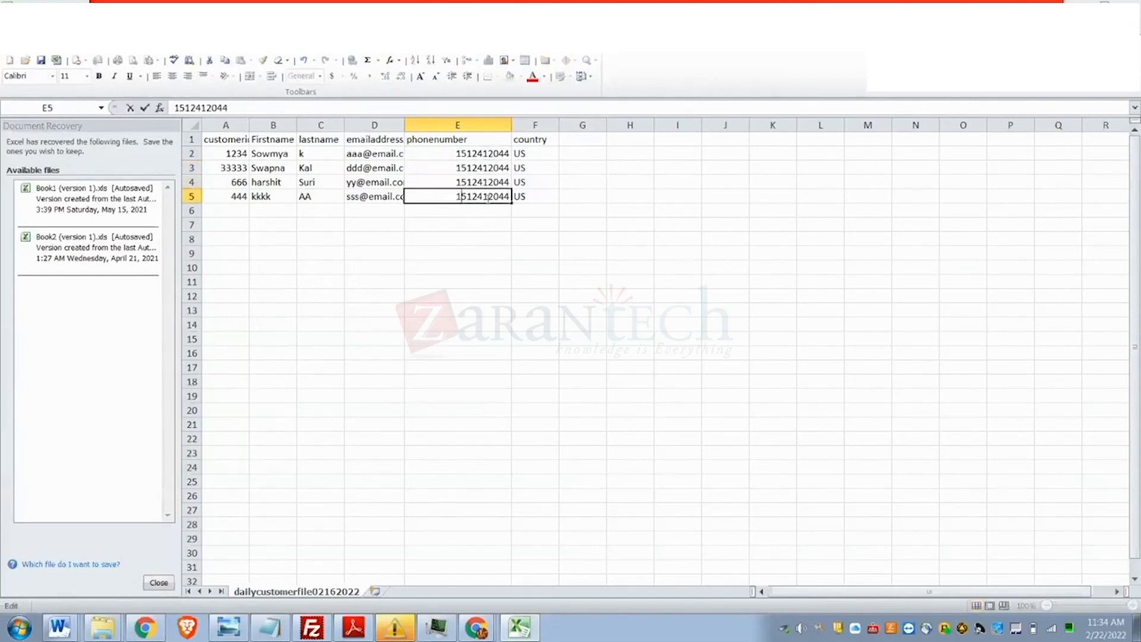
click(630, 253)
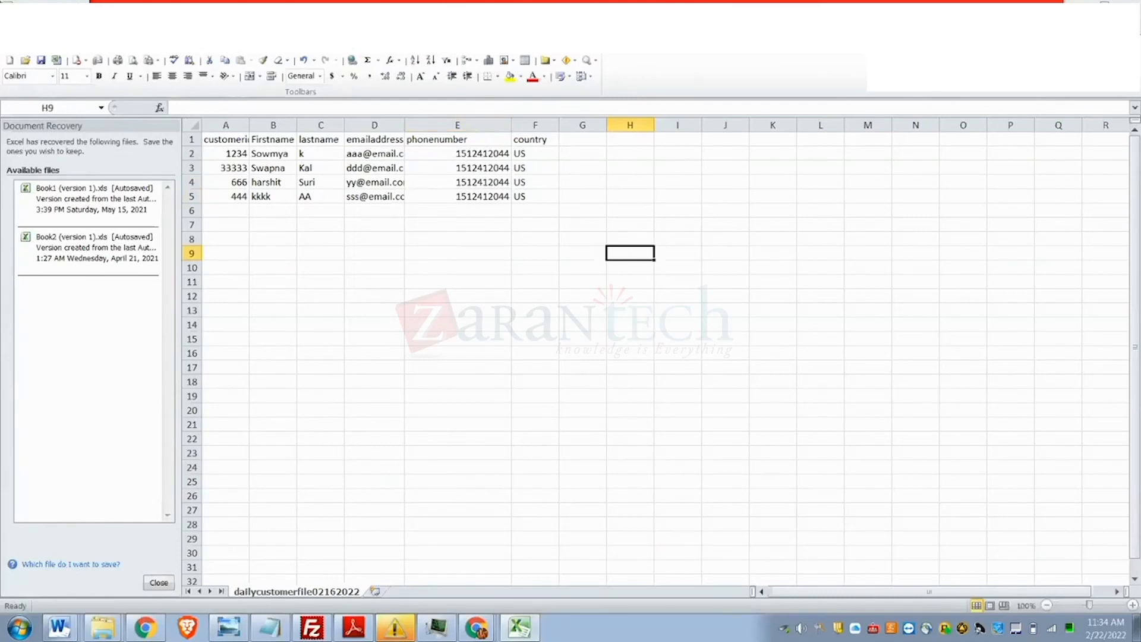
- Save the spreadsheet, keeping CSV format, and return to the Marketing Cloud browser
key(ctrl+s)
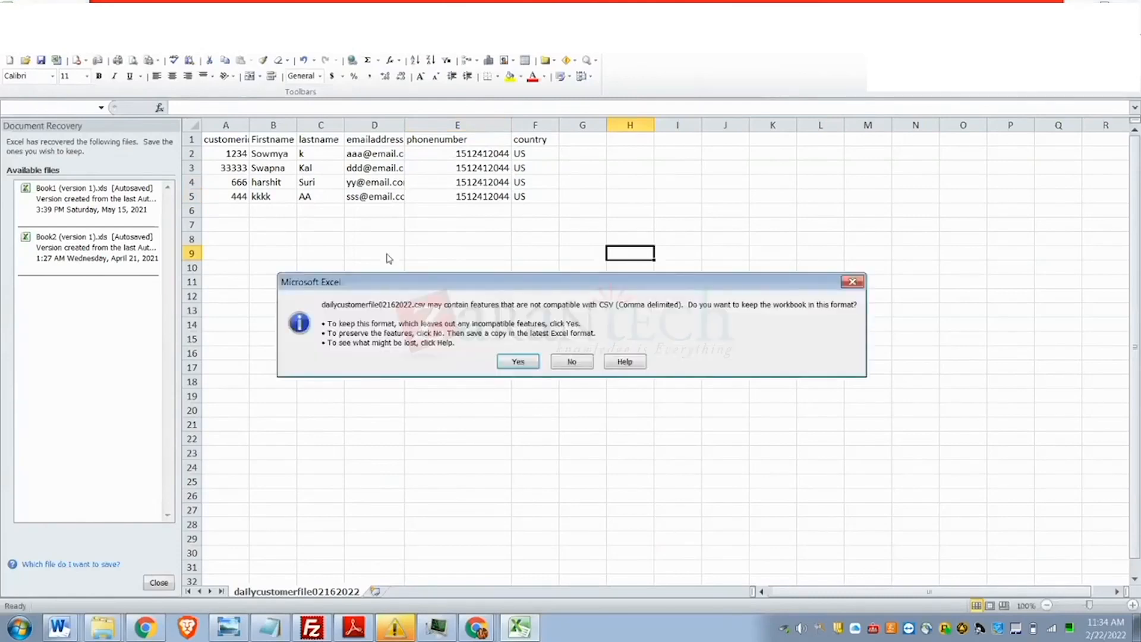
click(518, 362)
key(alt+Tab)
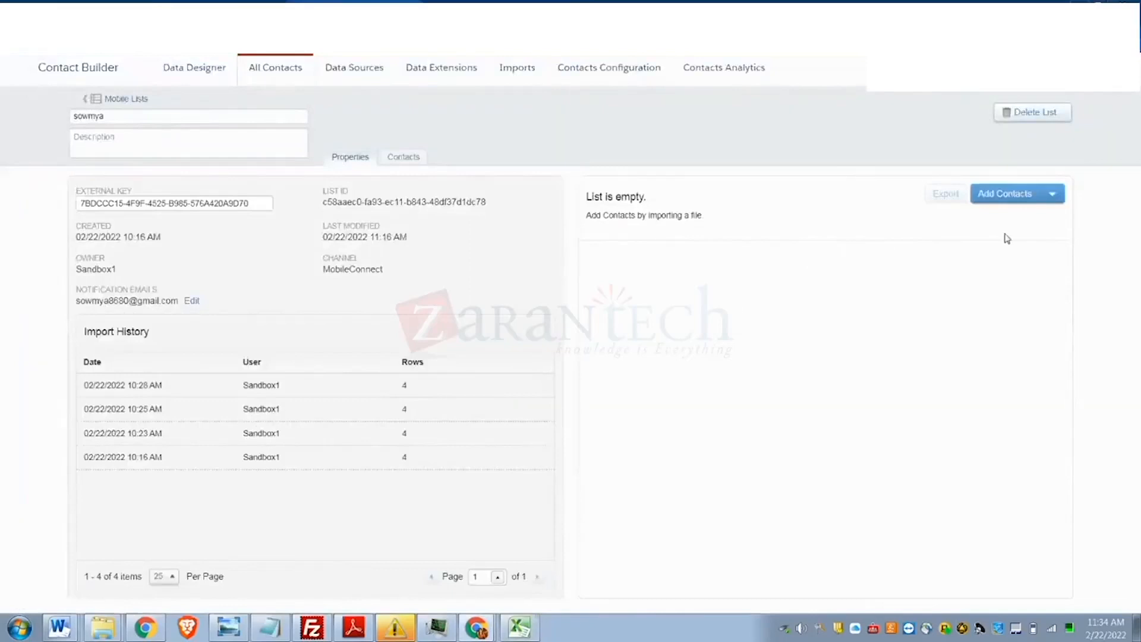
- Upload dailycustomerfile02162022.csv to the list's contact import, certifying opt-in permission
click(1023, 193)
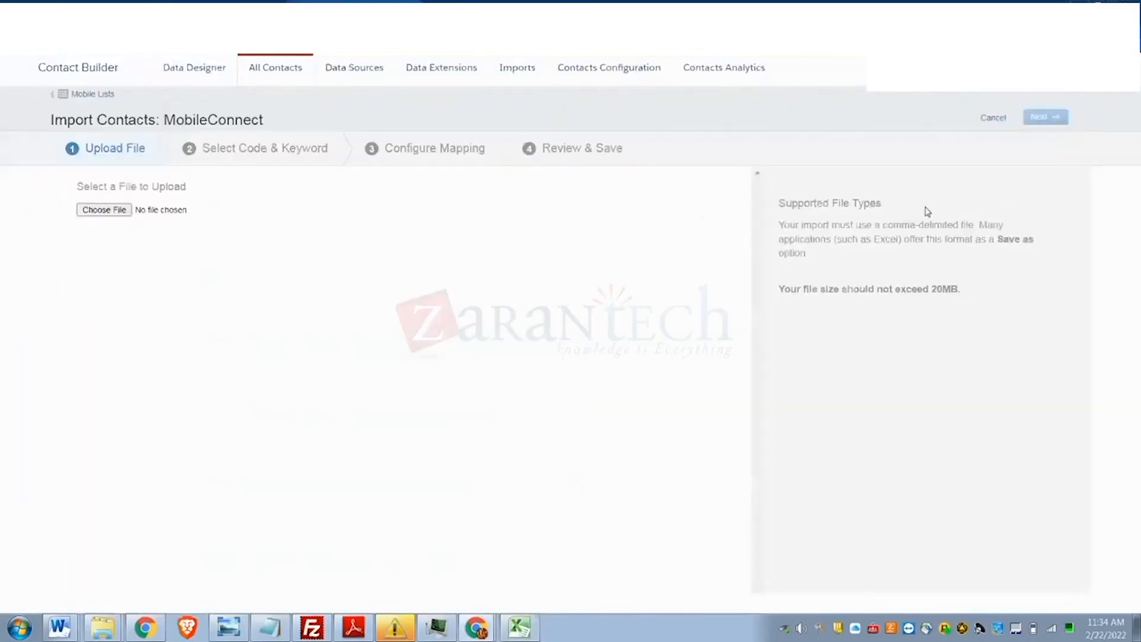
click(102, 214)
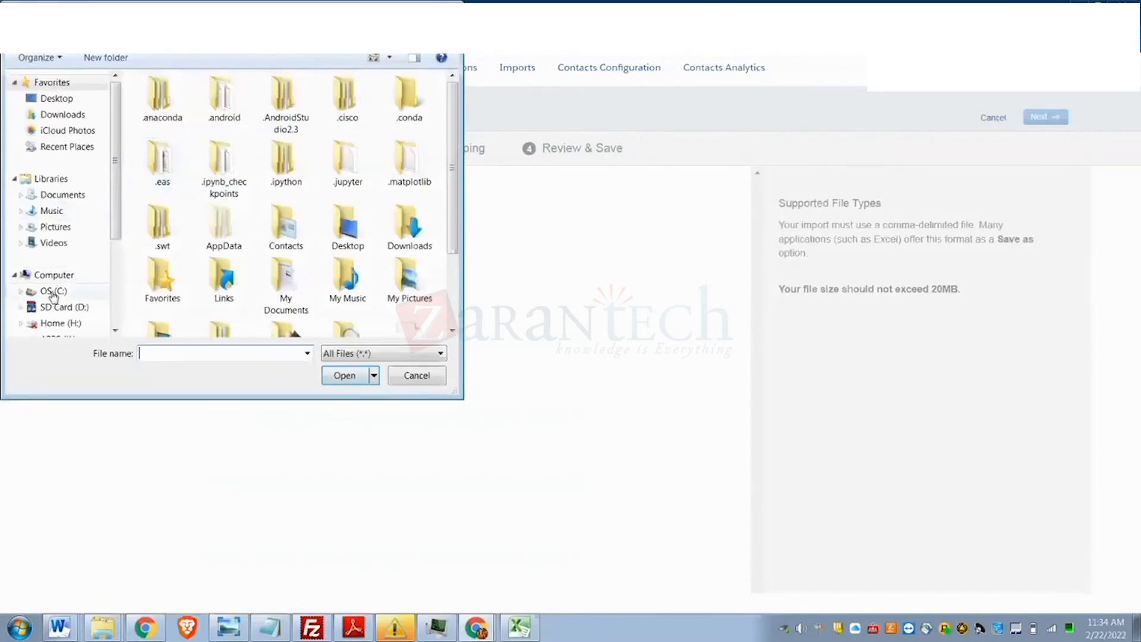
click(52, 290)
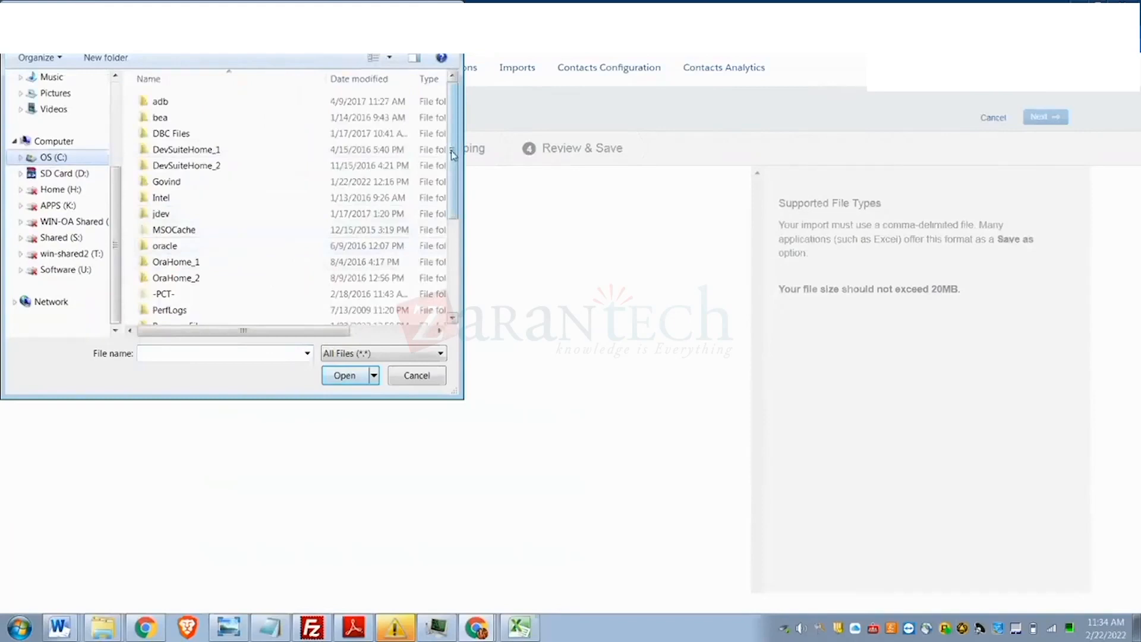
scroll(261, 234, down, 3)
double_click(205, 250)
double_click(208, 134)
scroll(381, 217, down, 5)
click(267, 269)
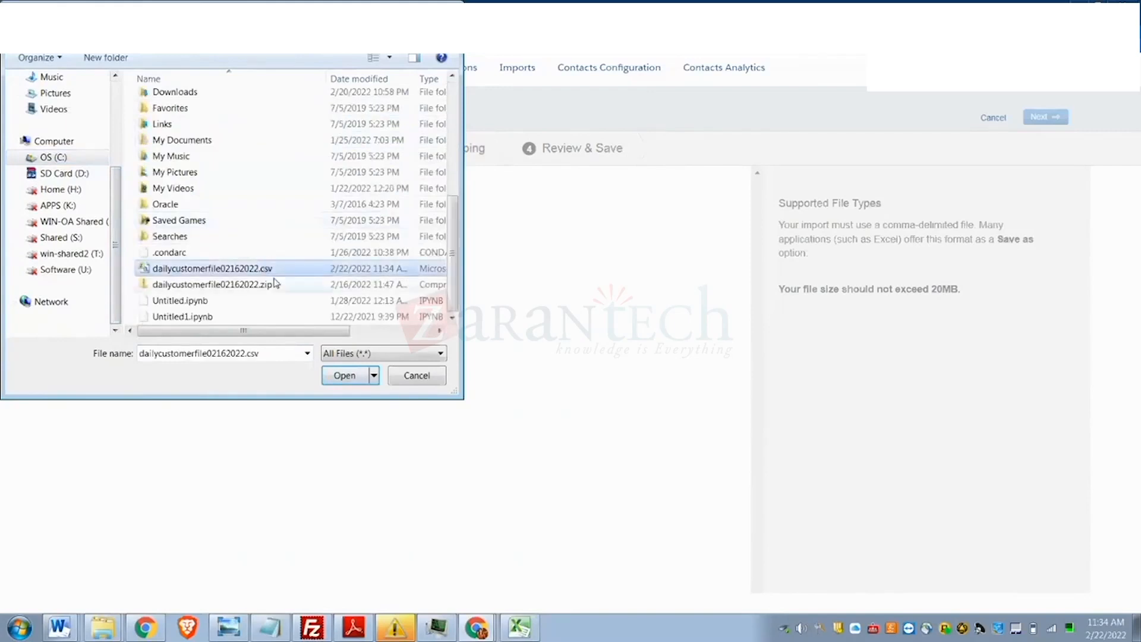
click(345, 378)
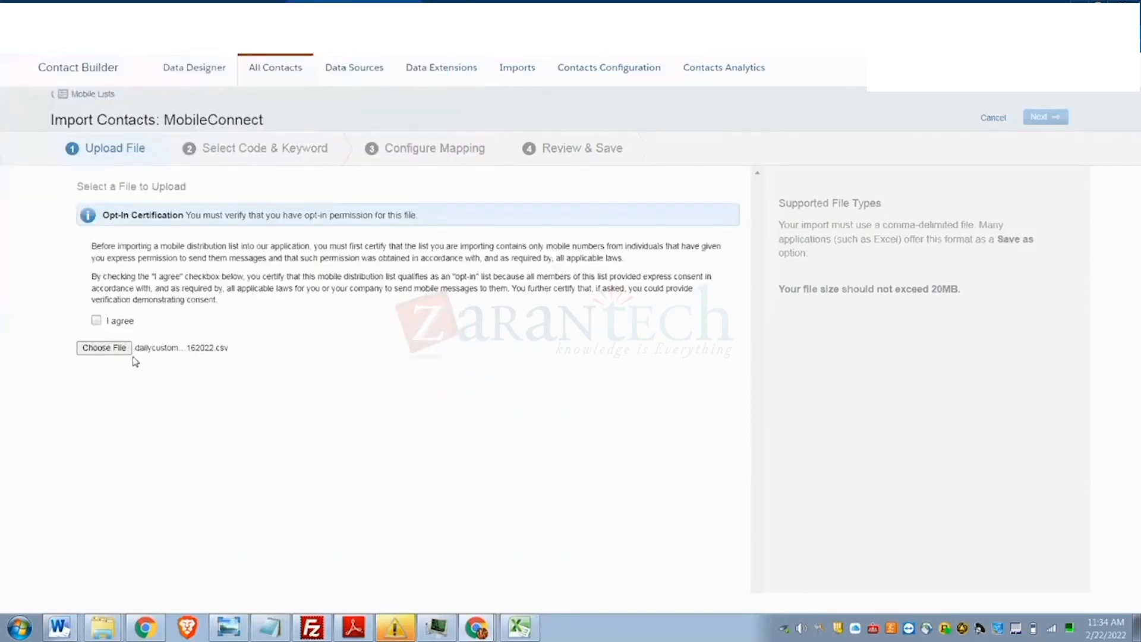
click(96, 322)
click(1041, 121)
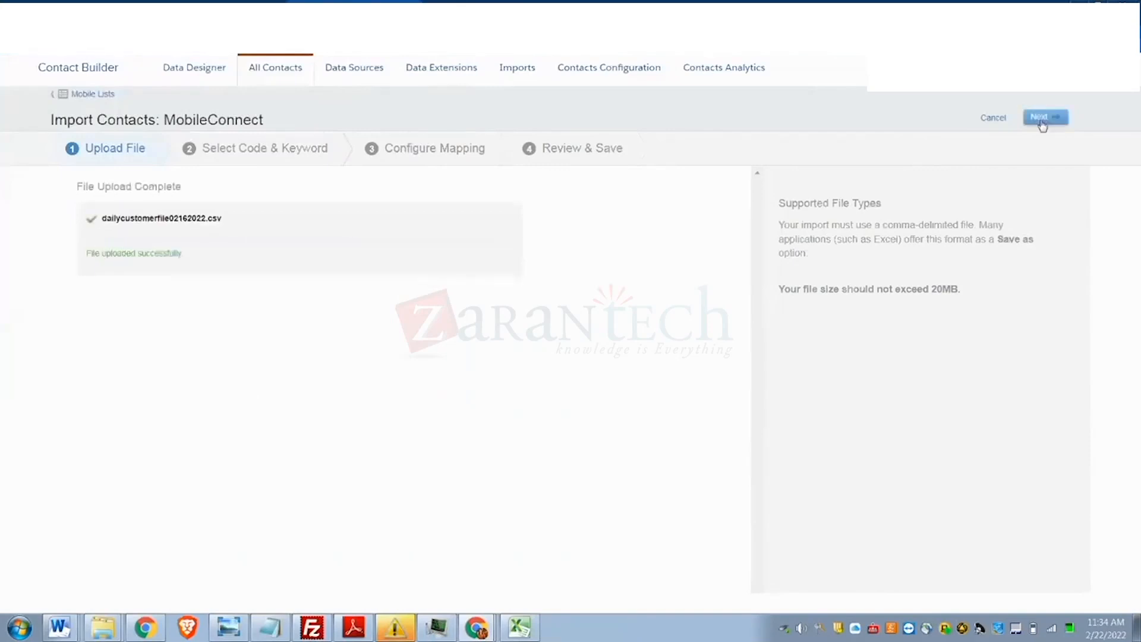
- Select code 80565 US and keyword 023STUFF, then continue to mapping
click(1041, 119)
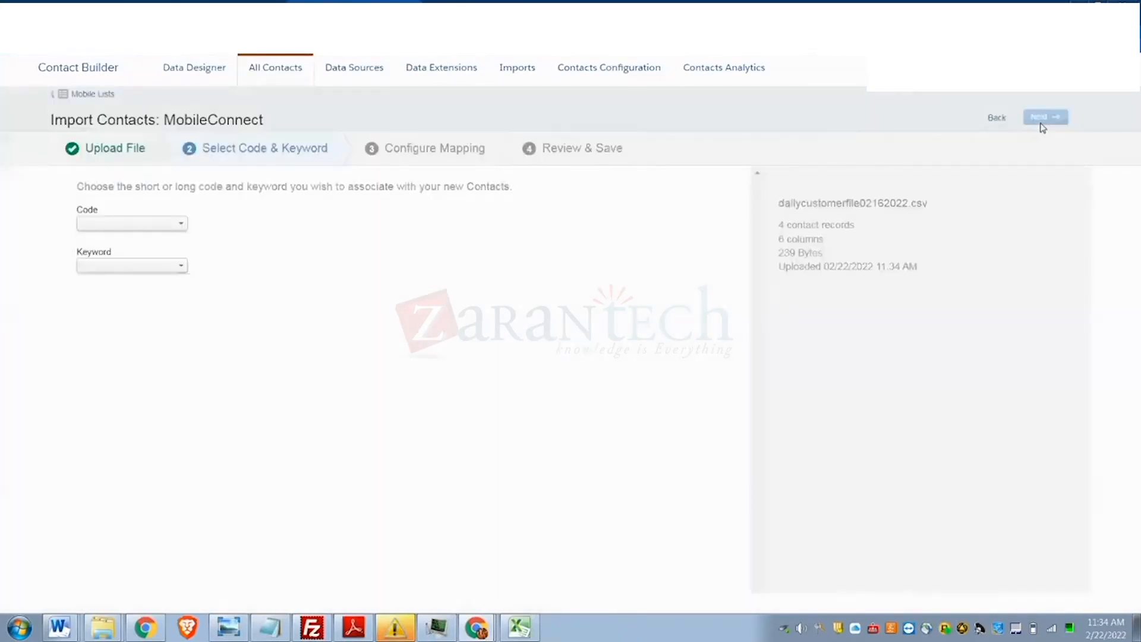
click(84, 225)
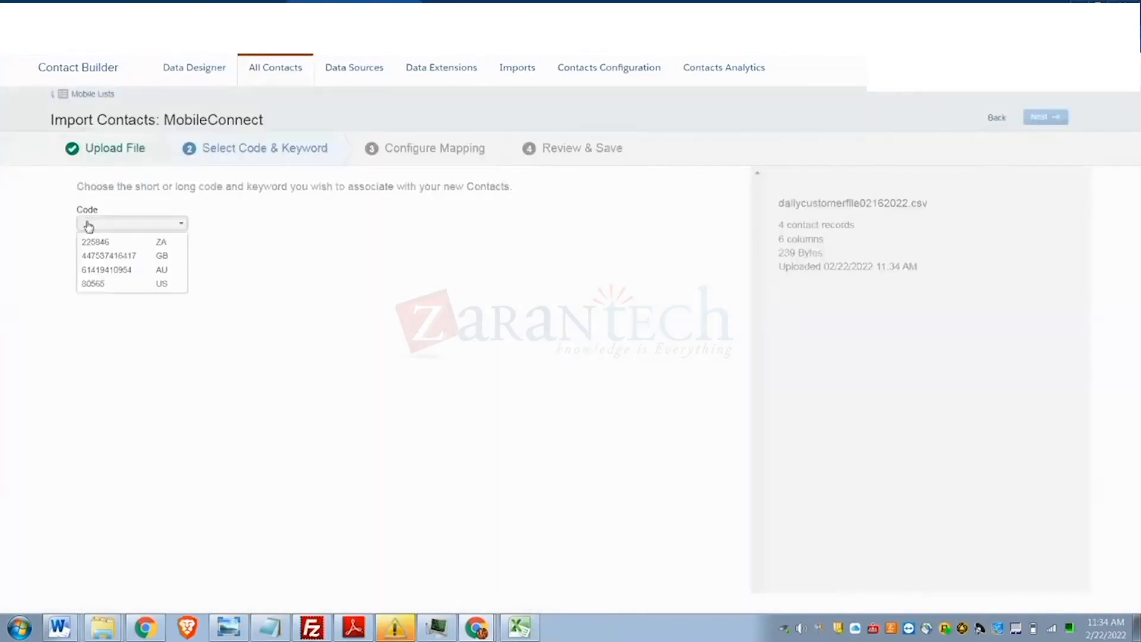
click(98, 285)
click(125, 227)
click(121, 285)
click(117, 265)
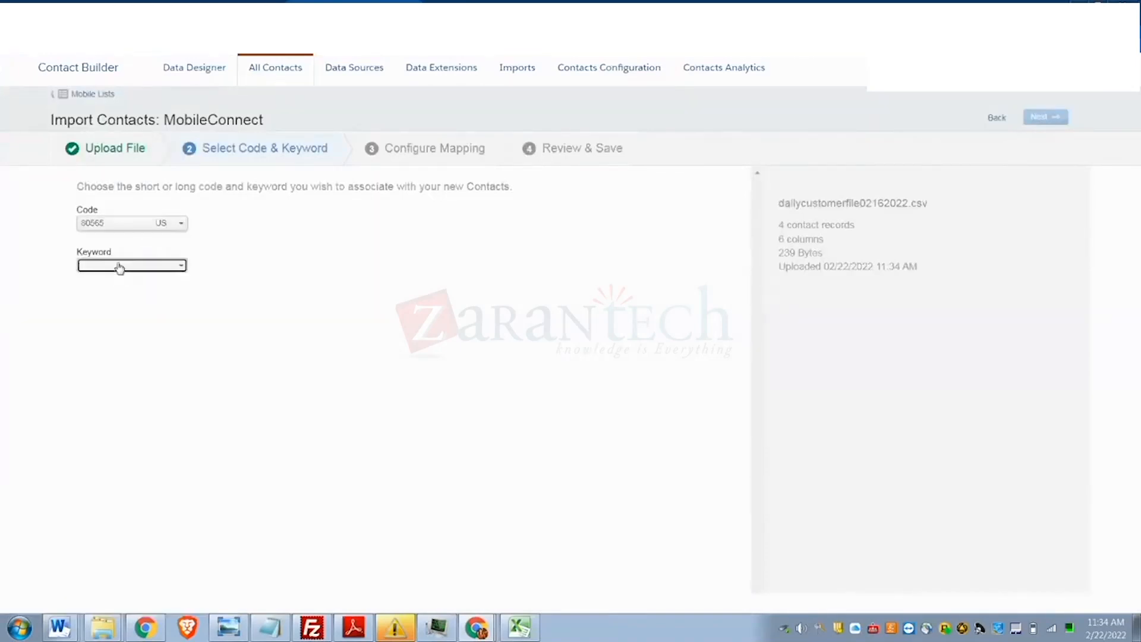
click(119, 285)
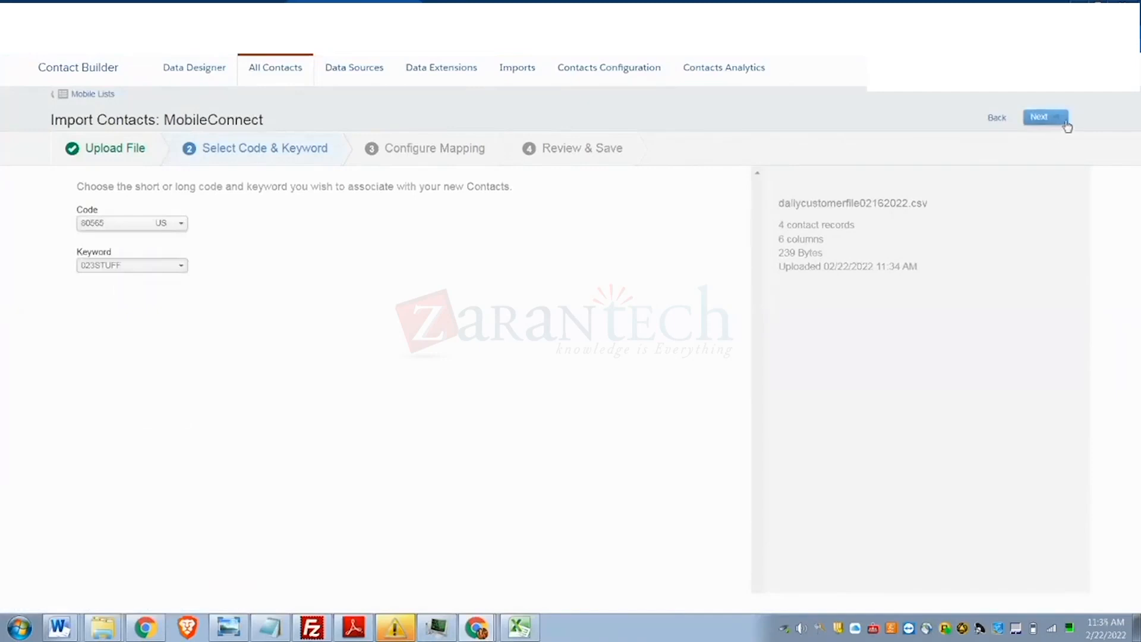
click(1042, 122)
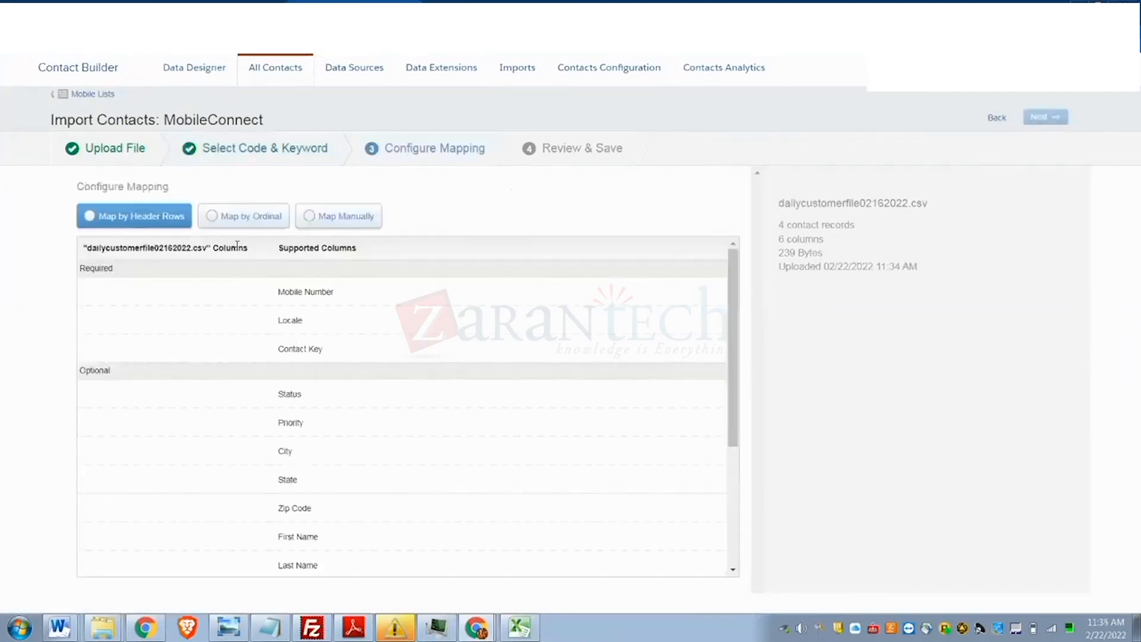
- Map columns manually: phonenumber to Mobile Number, country to Locale, customerid to Contact Key
click(336, 219)
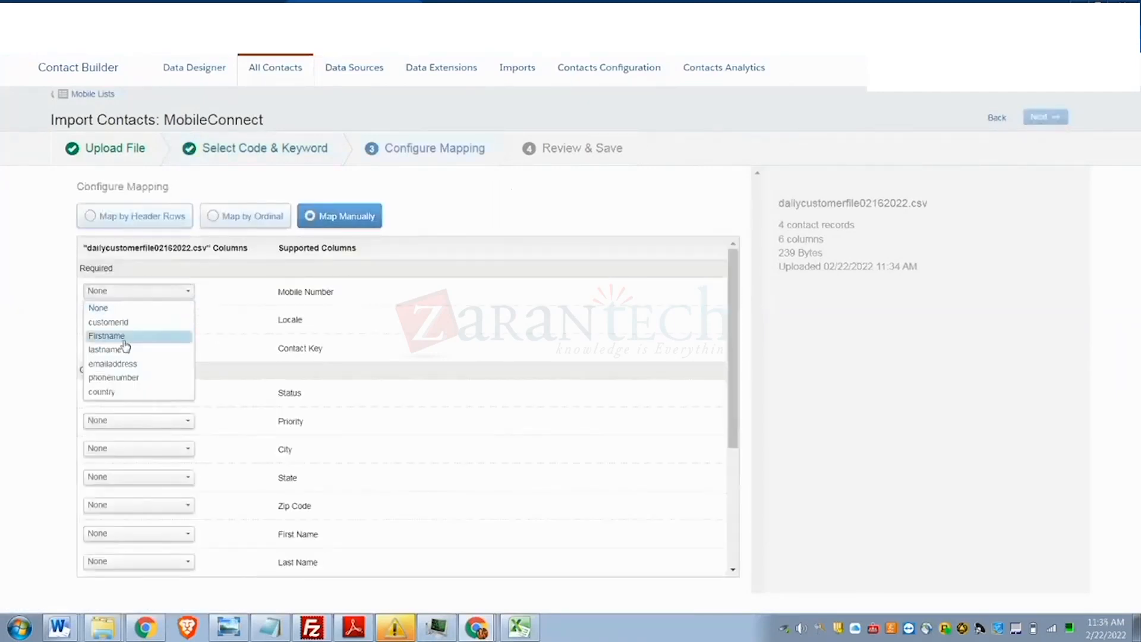
click(122, 378)
click(130, 329)
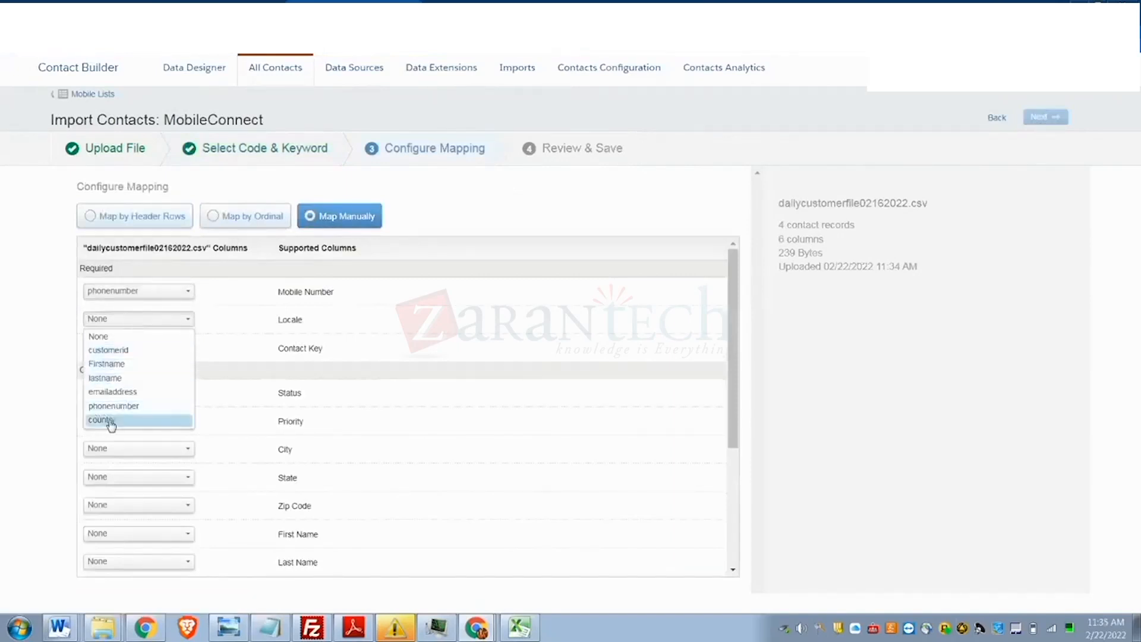
click(110, 422)
click(136, 352)
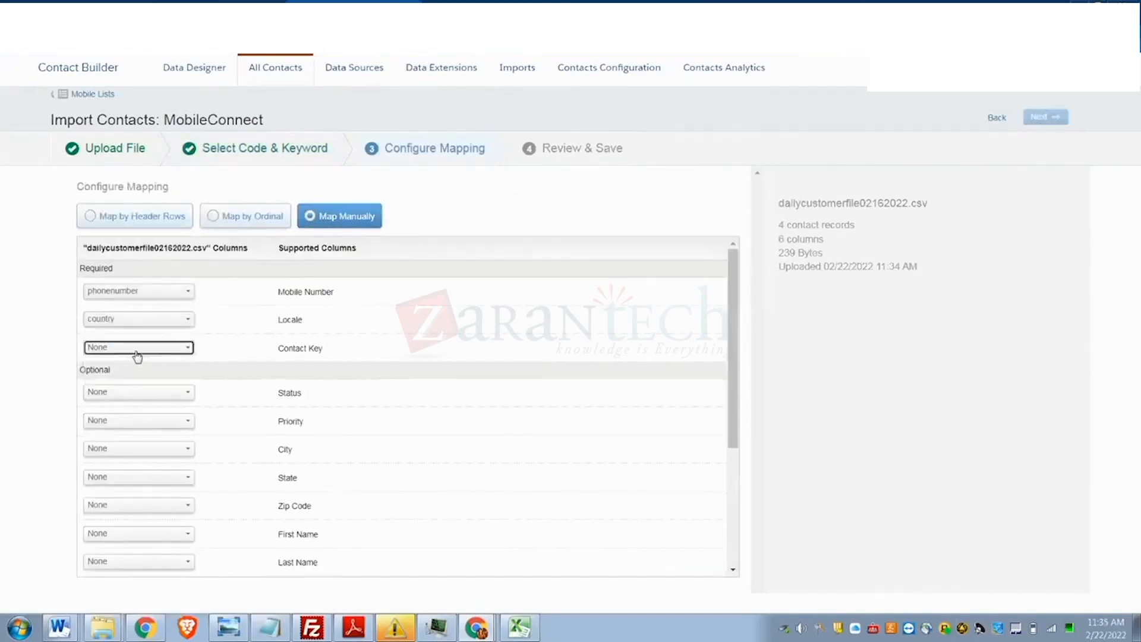
click(121, 379)
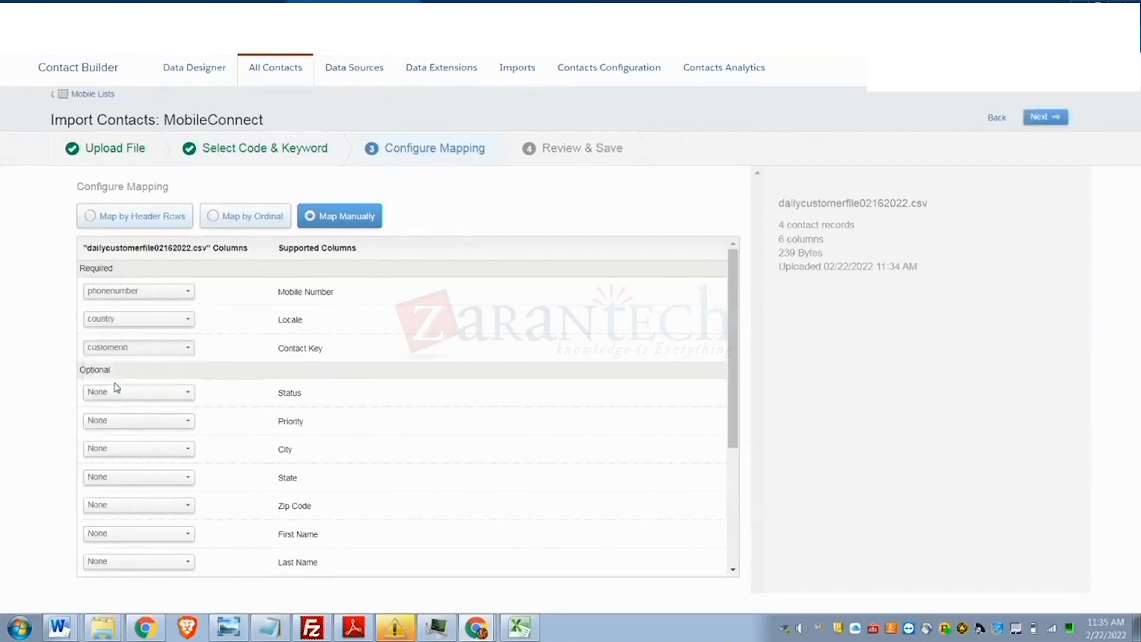
- Review the settings and run the contact import
click(1038, 121)
click(889, 265)
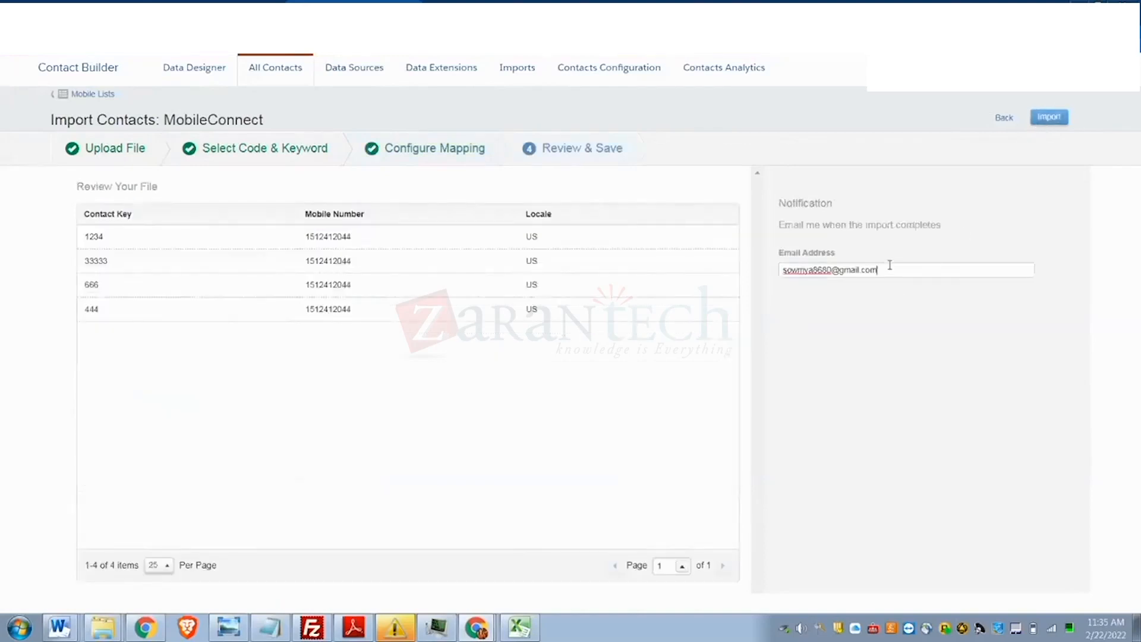
click(1049, 118)
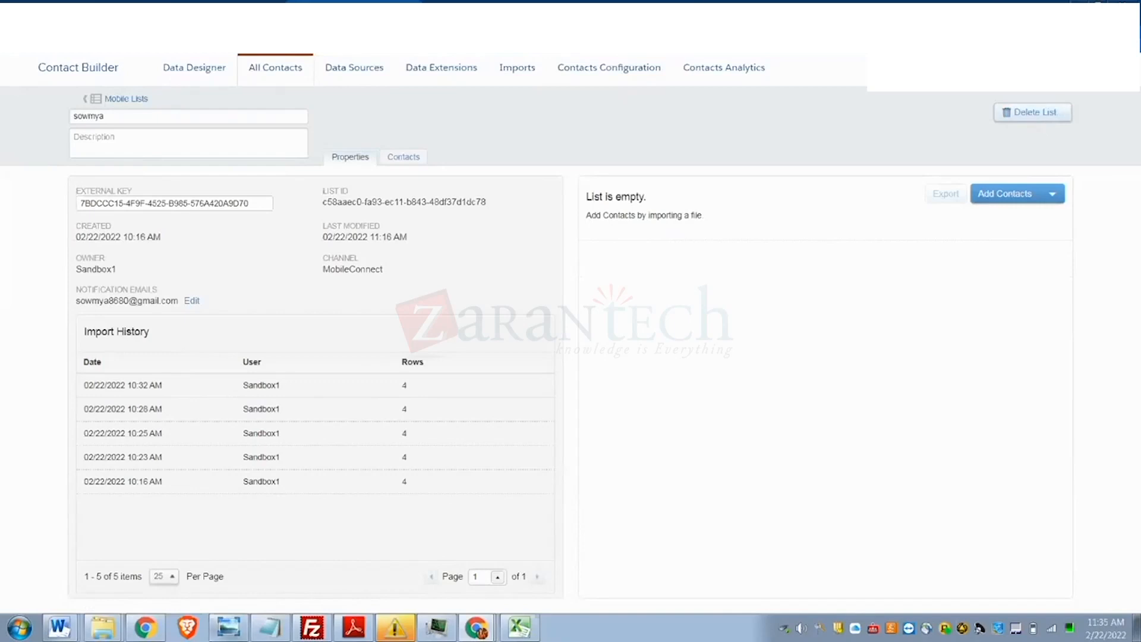
click(521, 633)
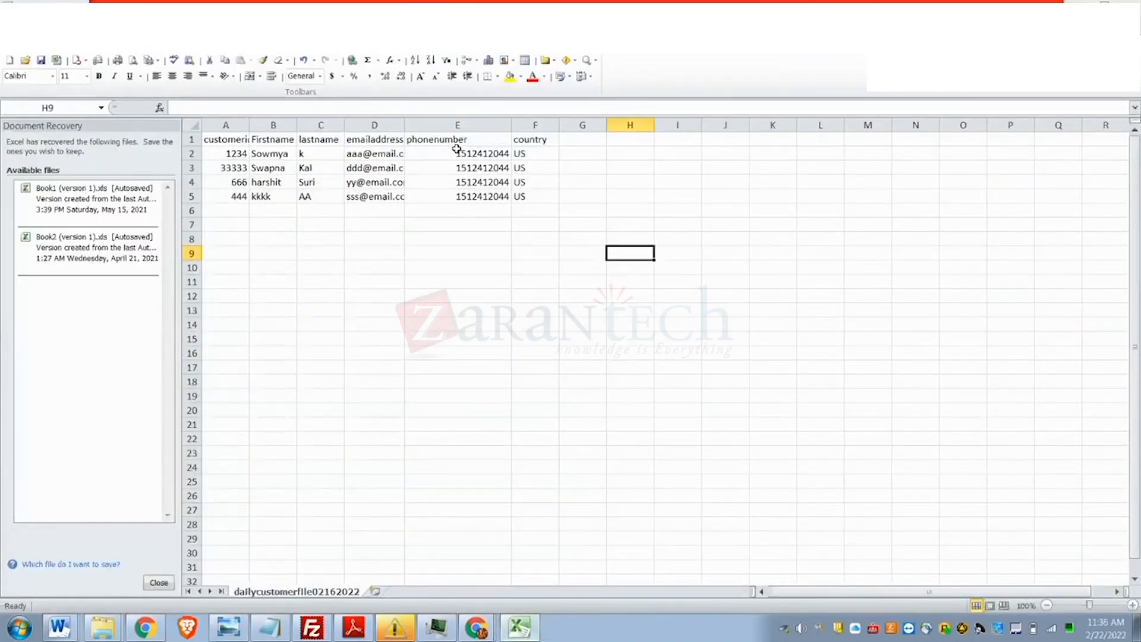
drag(456, 149, 466, 196)
click(429, 454)
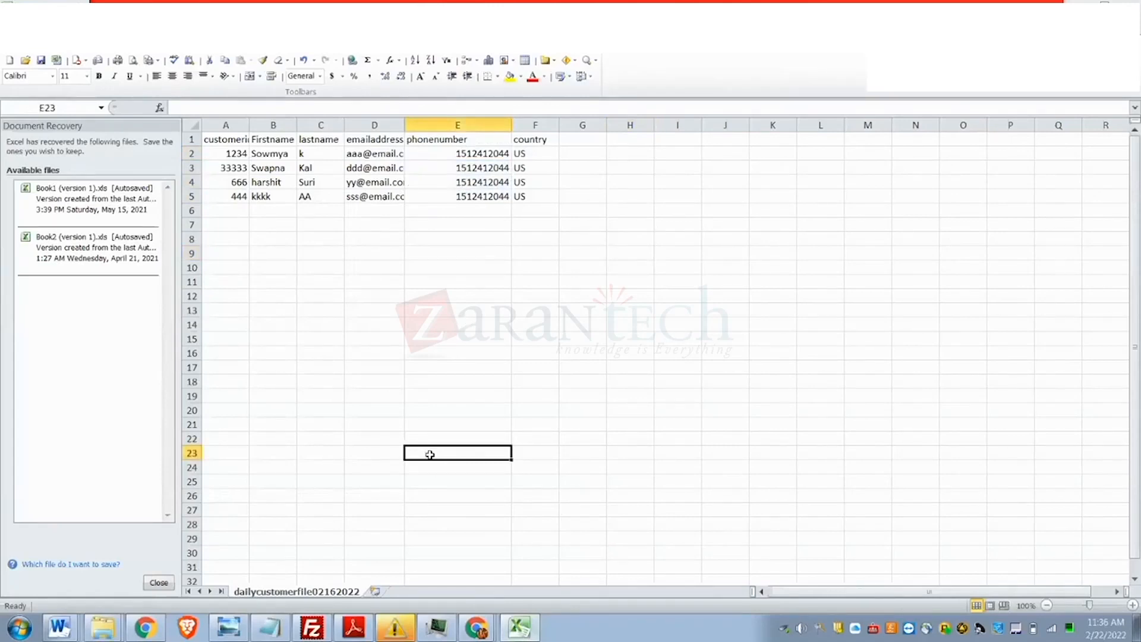
key(alt+Tab)
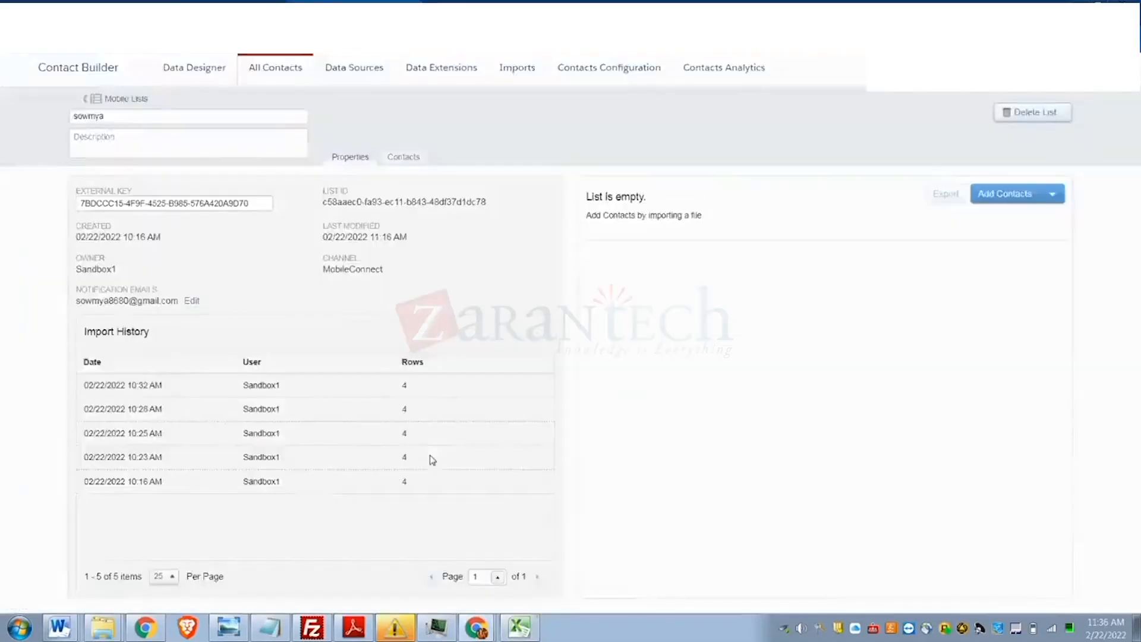
- Go to All Contacts and show the Mobile Lists sub-tab with both MobileConnect lists
click(279, 70)
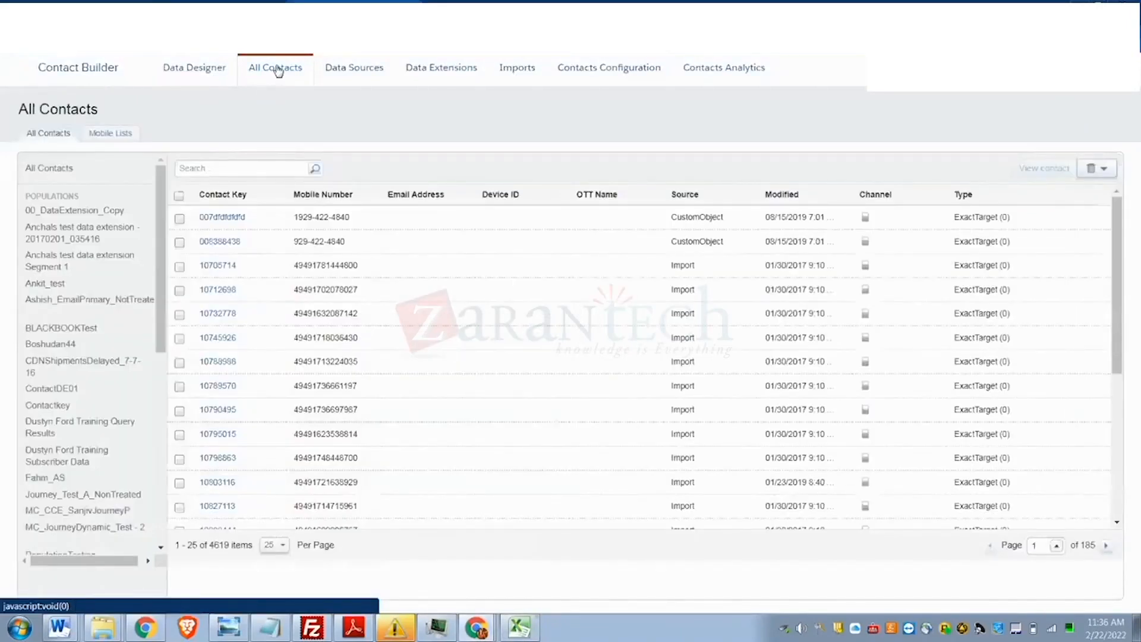
click(100, 137)
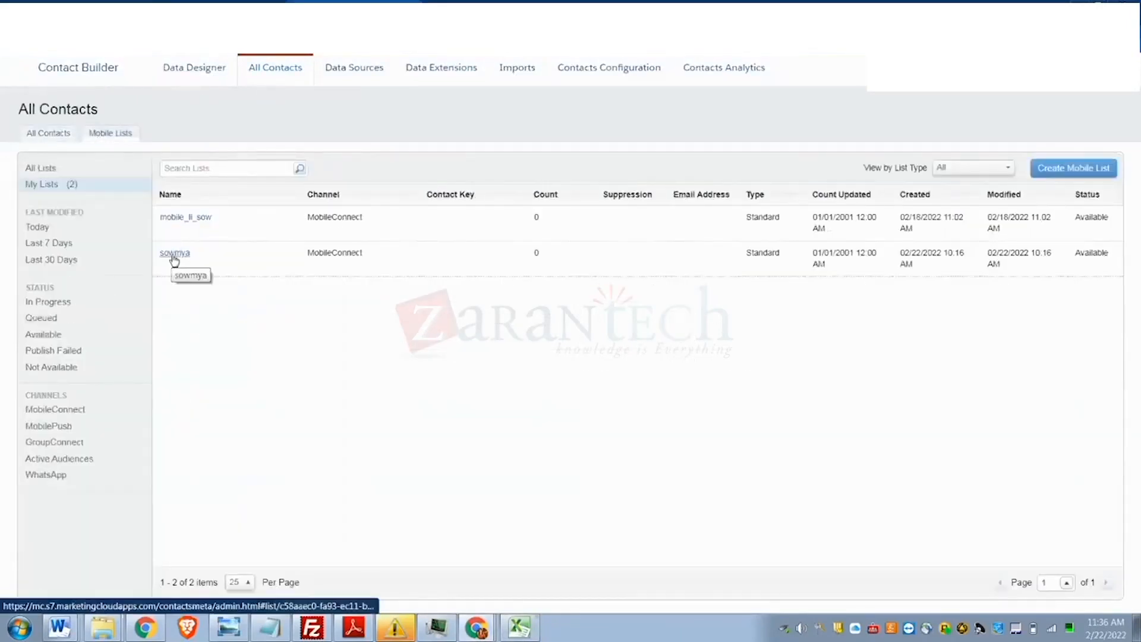
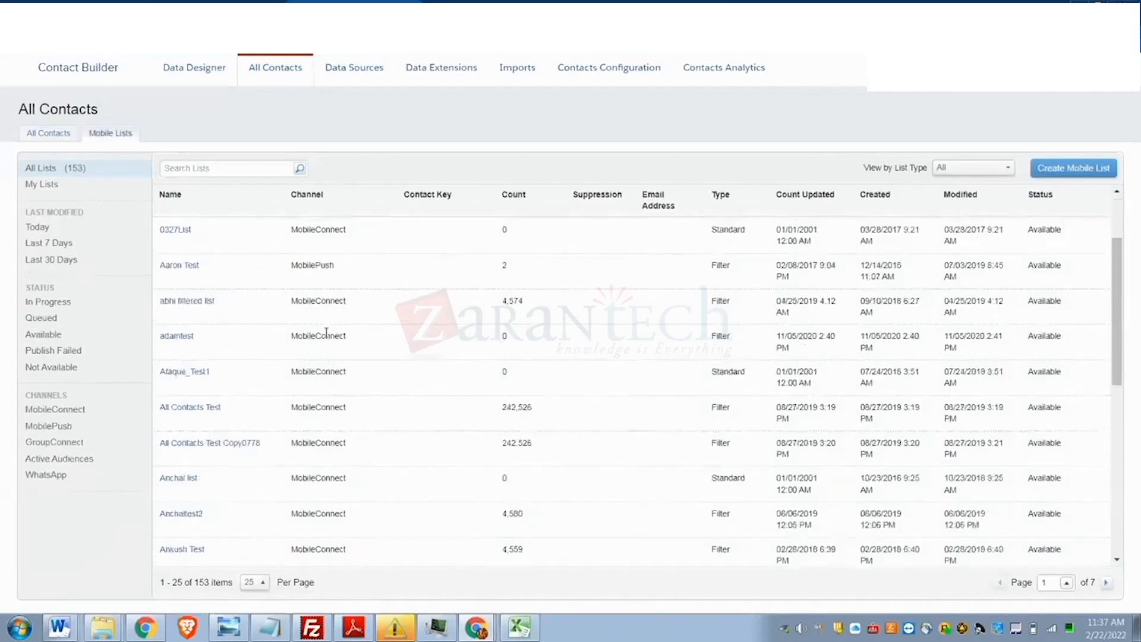
- Open the abhi filtered list's Contacts tab and scroll through its 4,567 contacts across 183 pages
scroll(326, 333, up, 5)
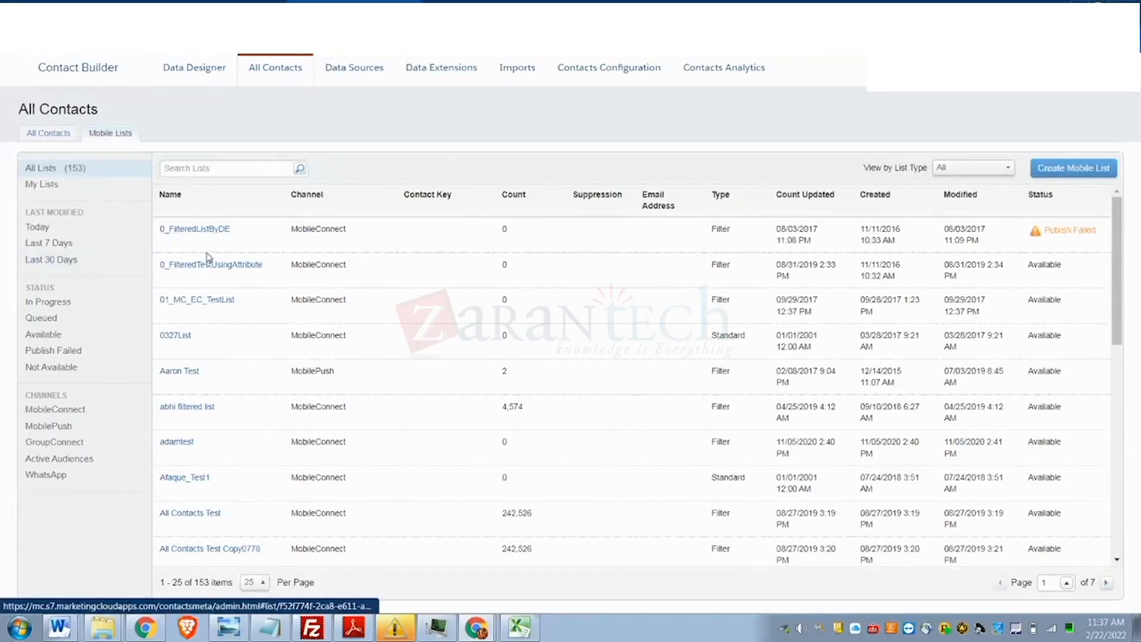
click(185, 407)
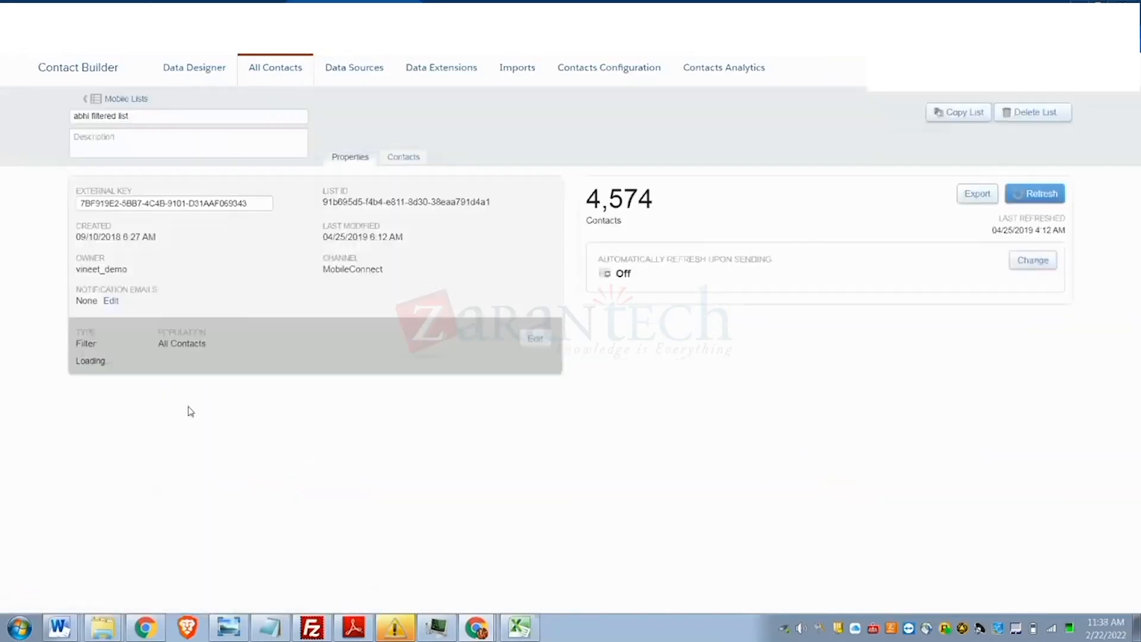
click(410, 156)
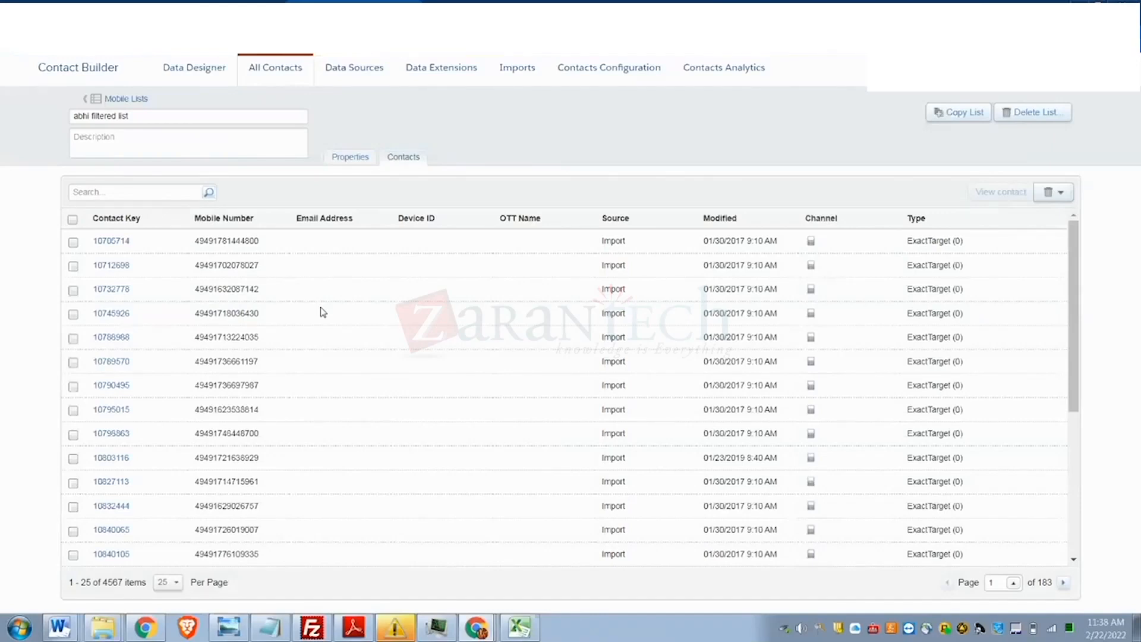
scroll(320, 303, down, 1)
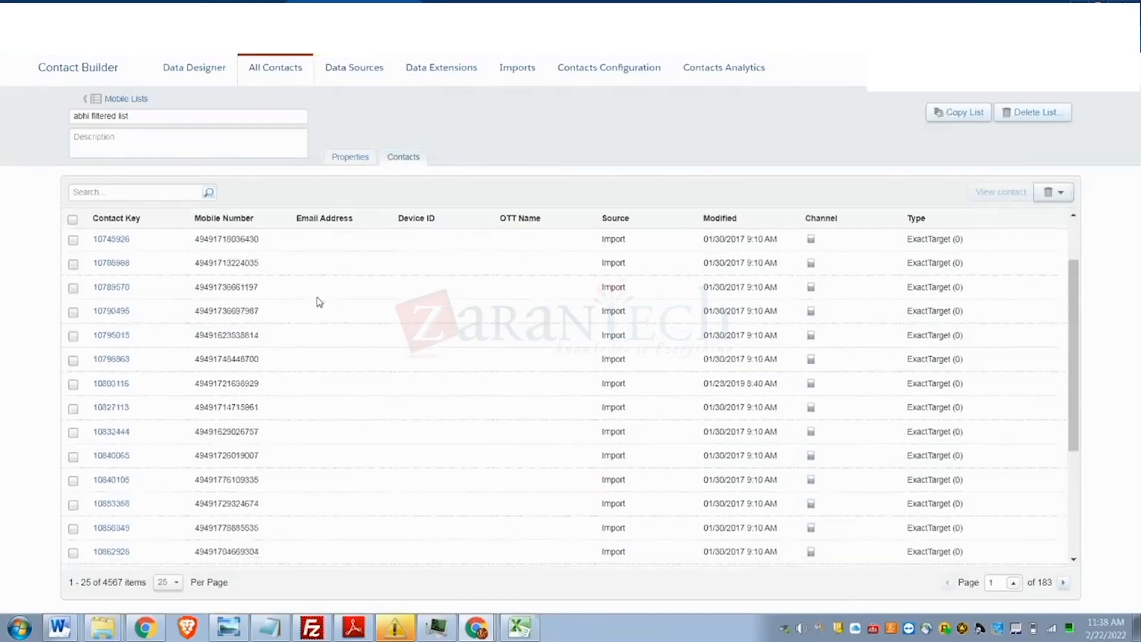
scroll(262, 303, up, 1)
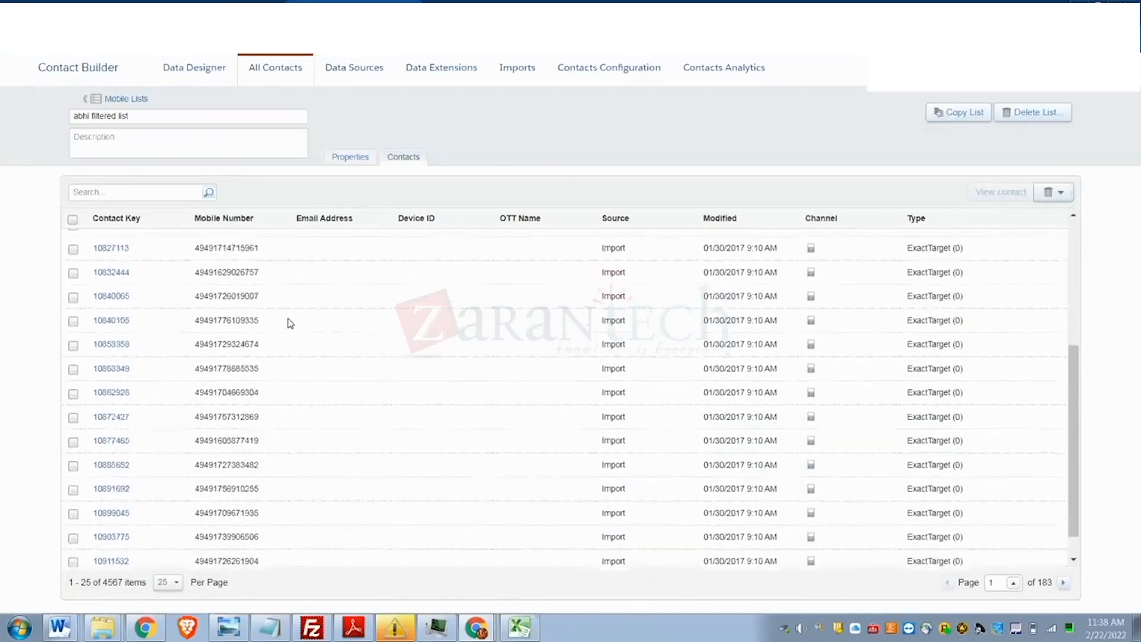
scroll(290, 323, down, 4)
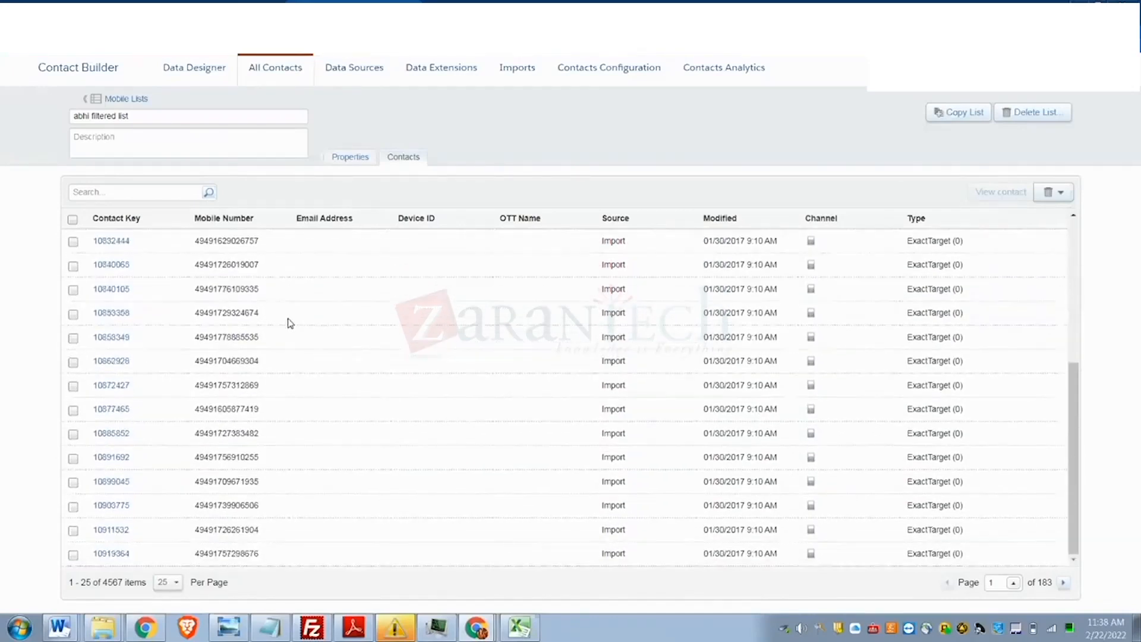
scroll(290, 322, up, 4)
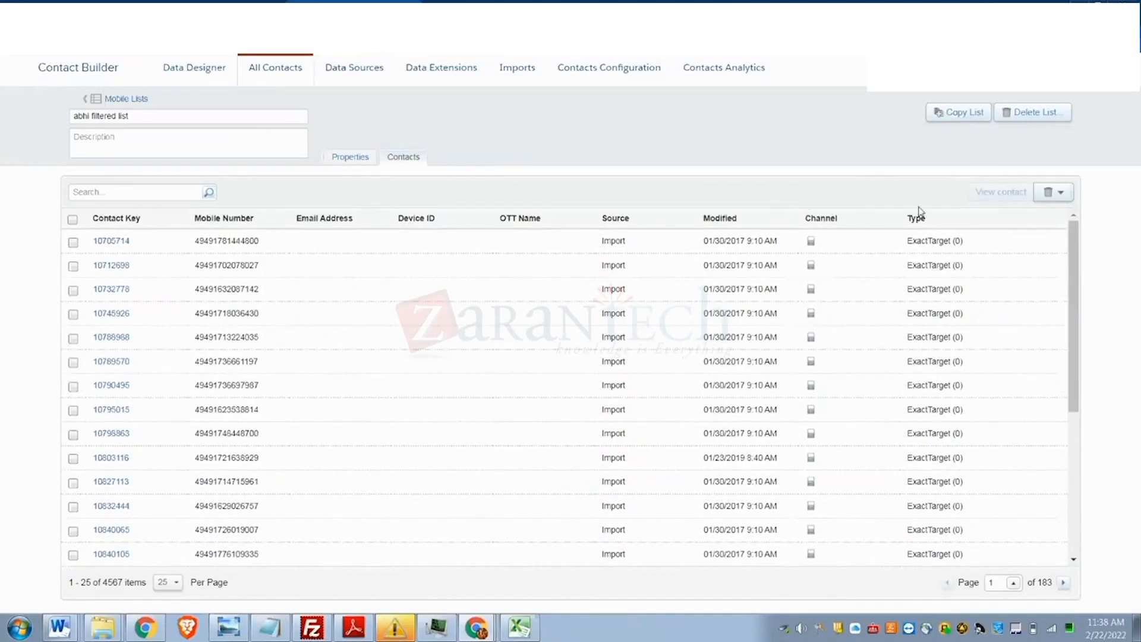
- Open the first contact's record and review its Mobile Chat Message Demographics: DE locale, Active status
click(114, 243)
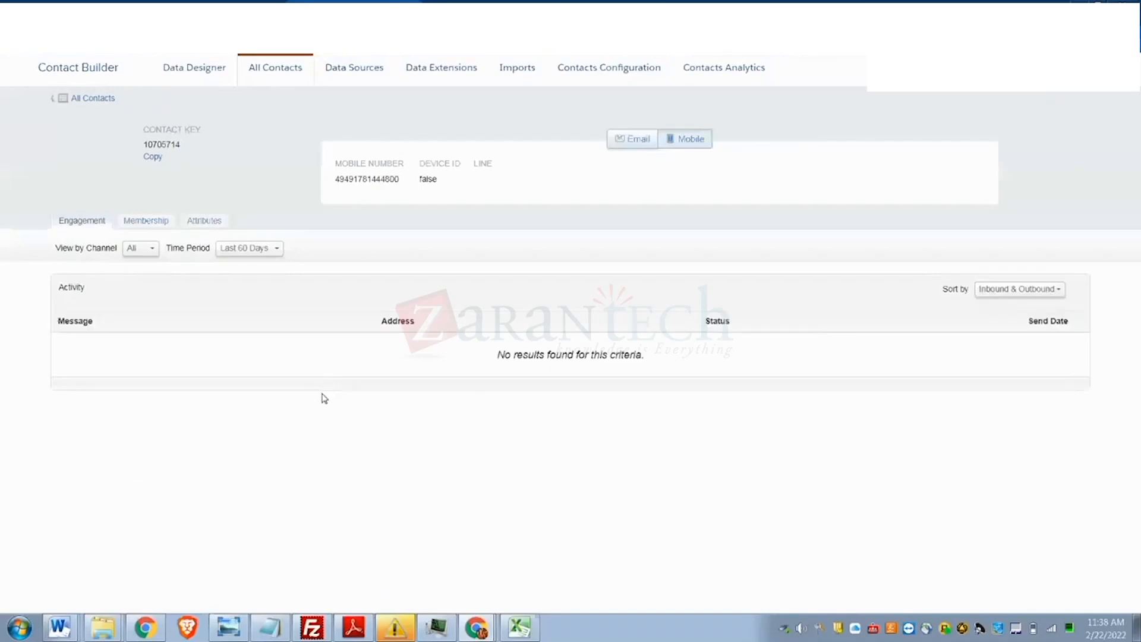
click(197, 223)
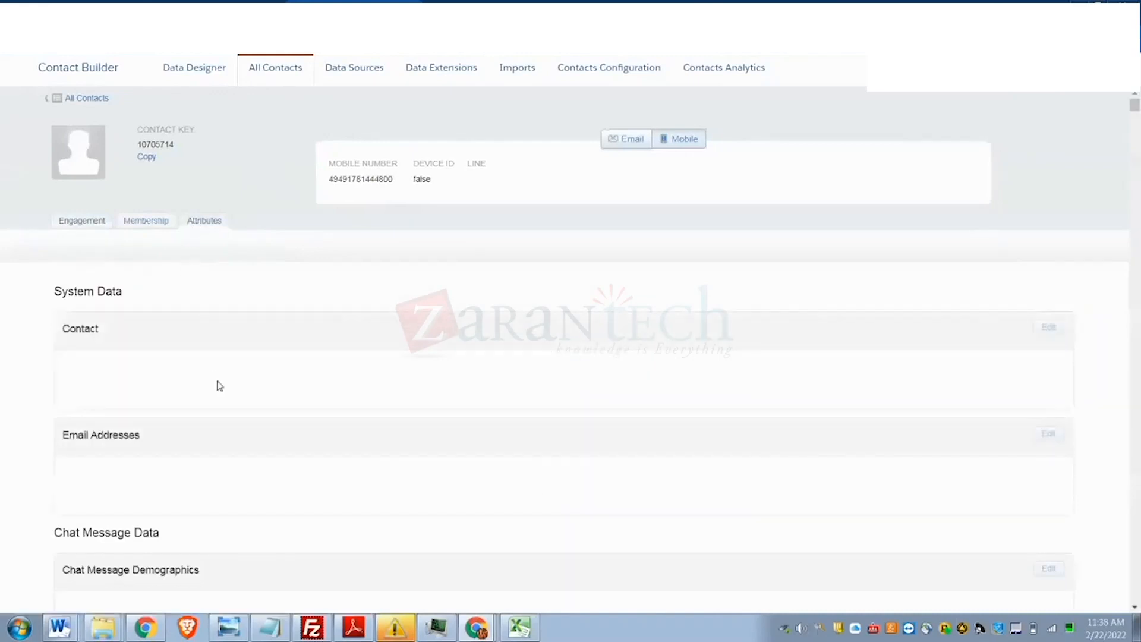
scroll(216, 382, down, 3)
scroll(217, 382, down, 3)
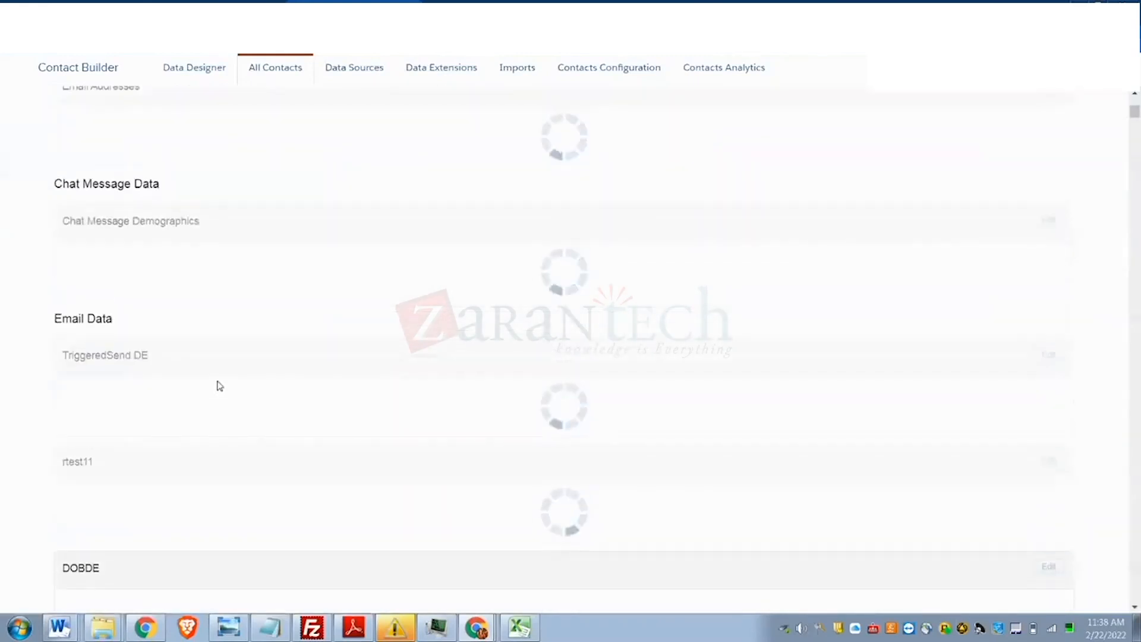
scroll(217, 382, up, 5)
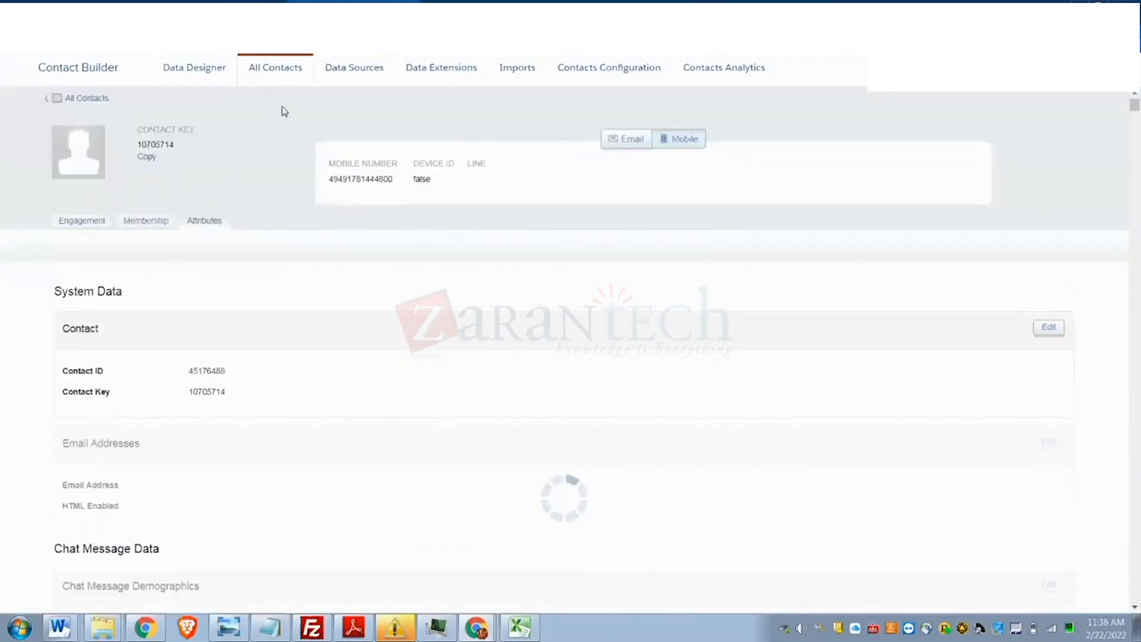
click(678, 143)
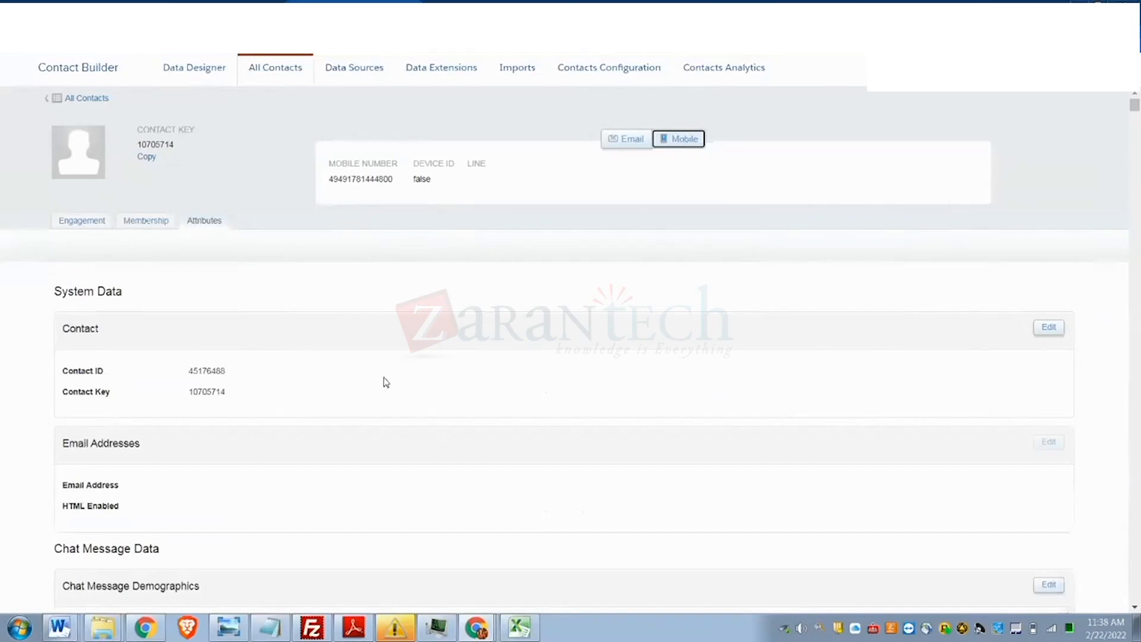
scroll(269, 446, down, 3)
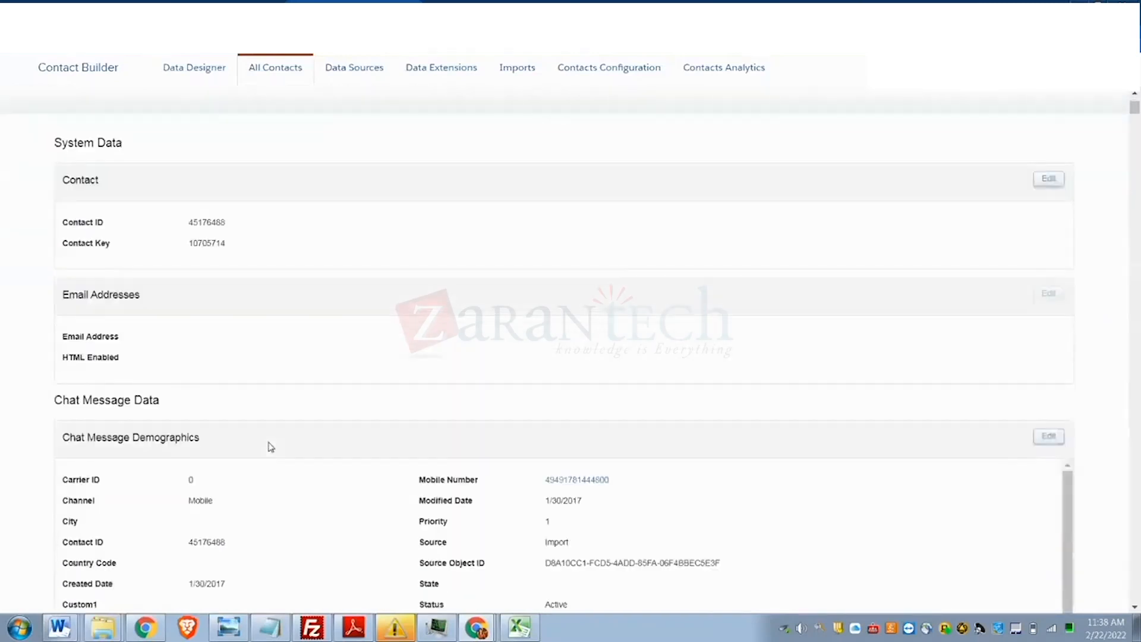
scroll(270, 446, down, 3)
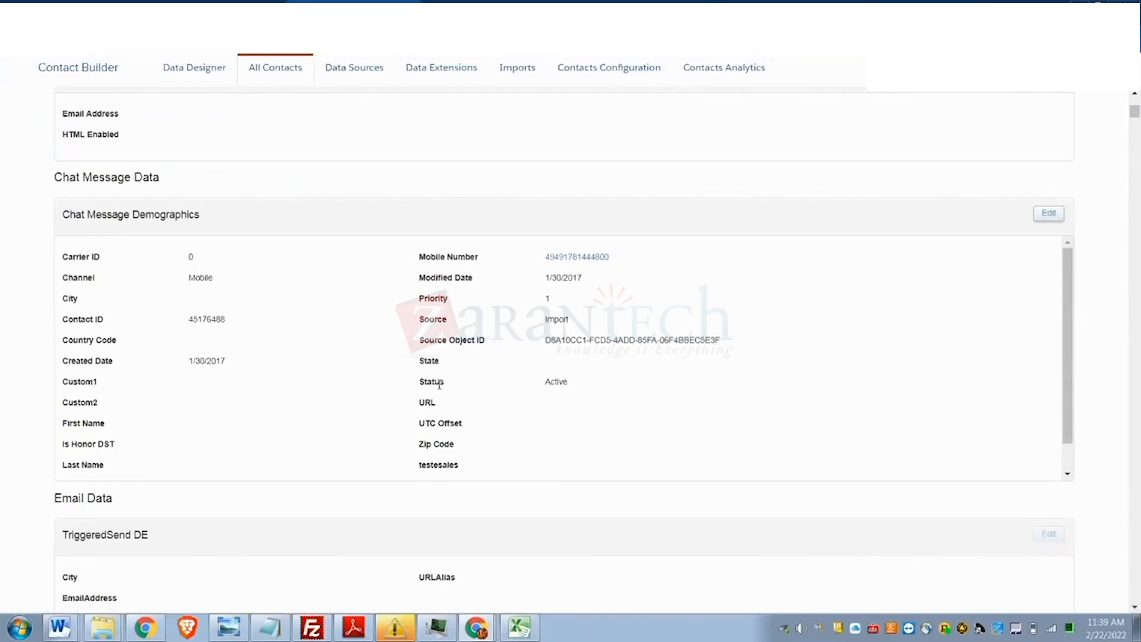
scroll(465, 472, down, 1)
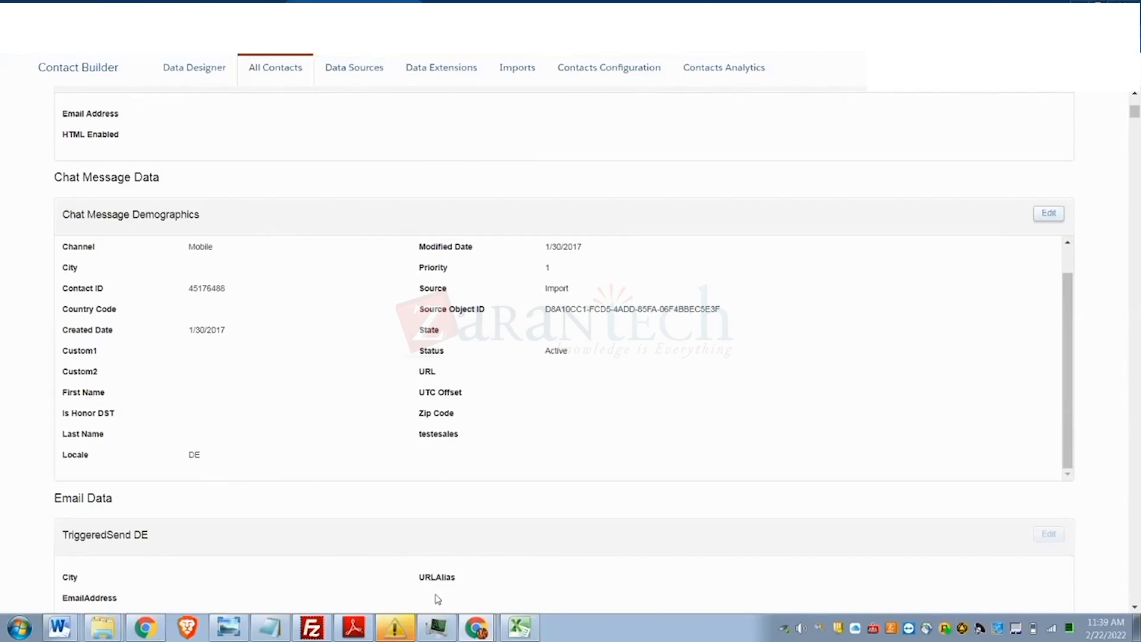
mouse_move(520, 639)
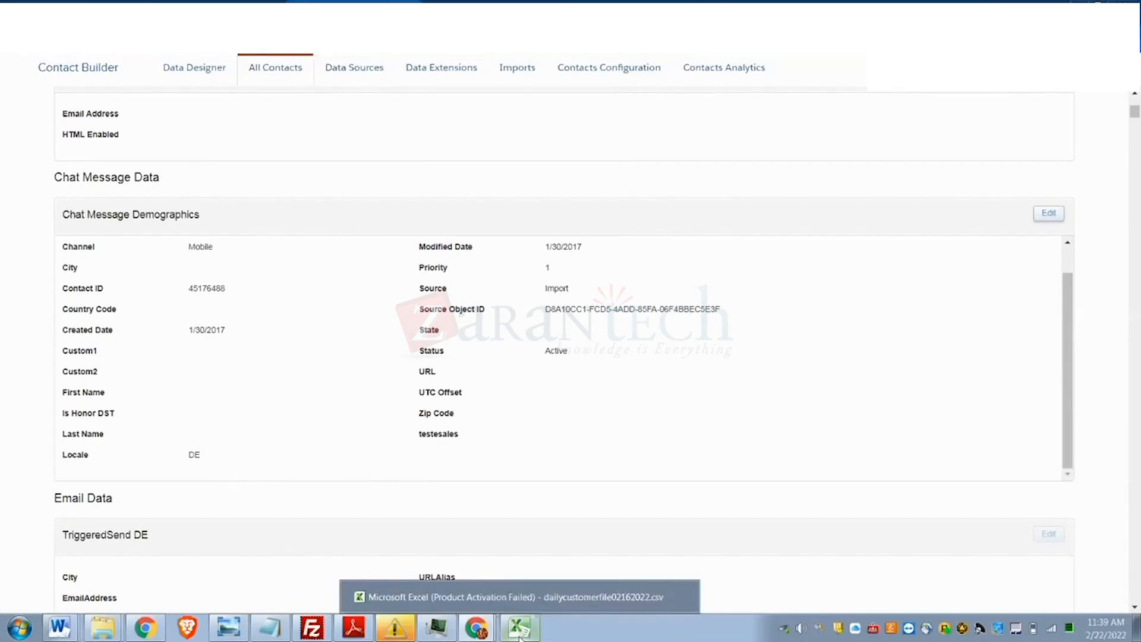
- Switch to the MobileConnect browser tab
click(180, 2)
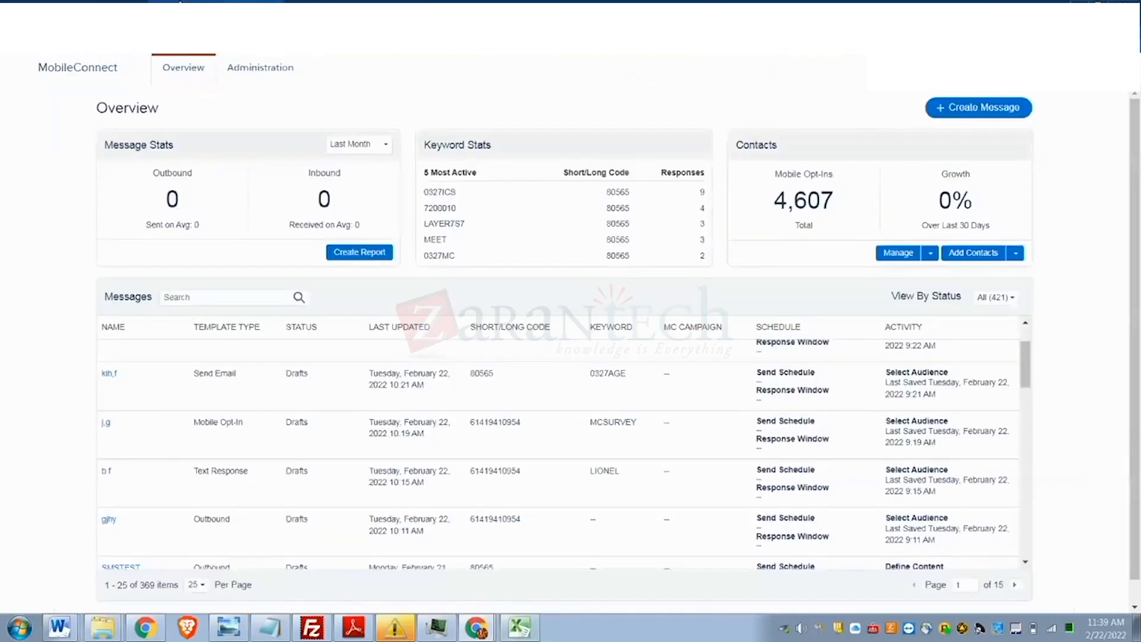
click(454, 2)
- Search the Administration short/long codes for 'De', which returns no matches
click(254, 75)
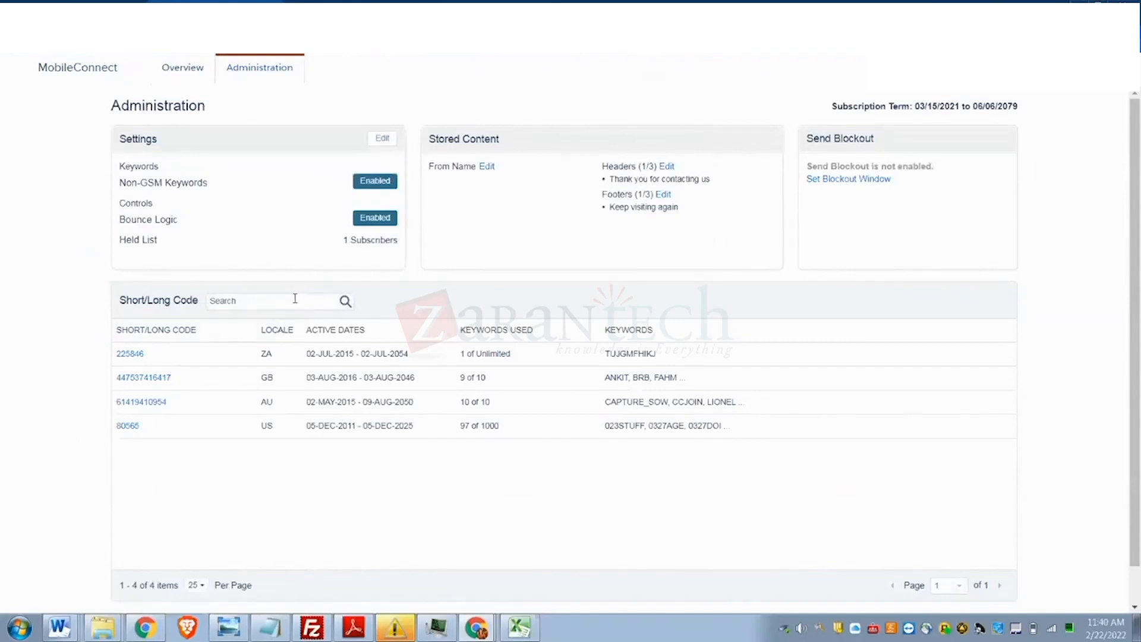
text(De)
click(345, 302)
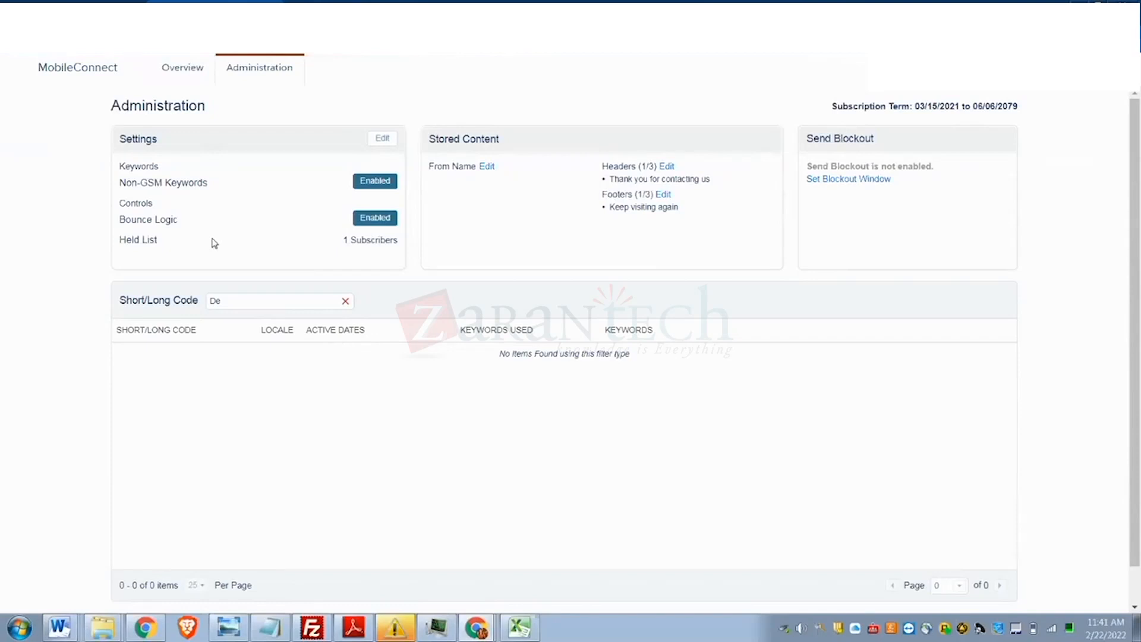
mouse_move(37, 75)
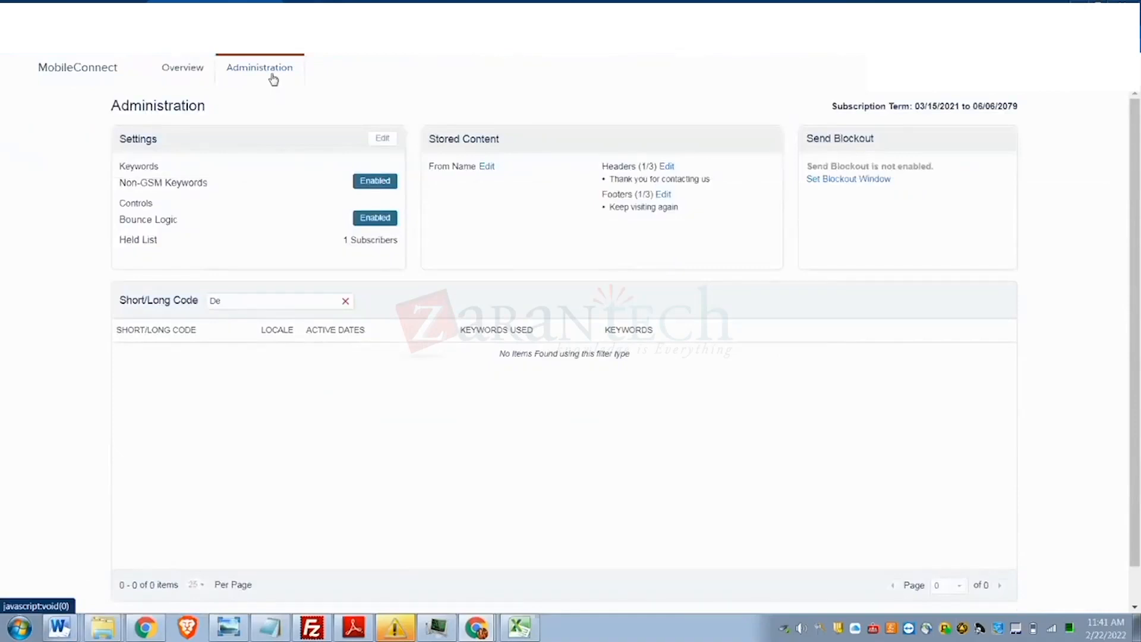
- Clear the 'De' code search so the ZA, GB, AU and US codes reappear
click(345, 301)
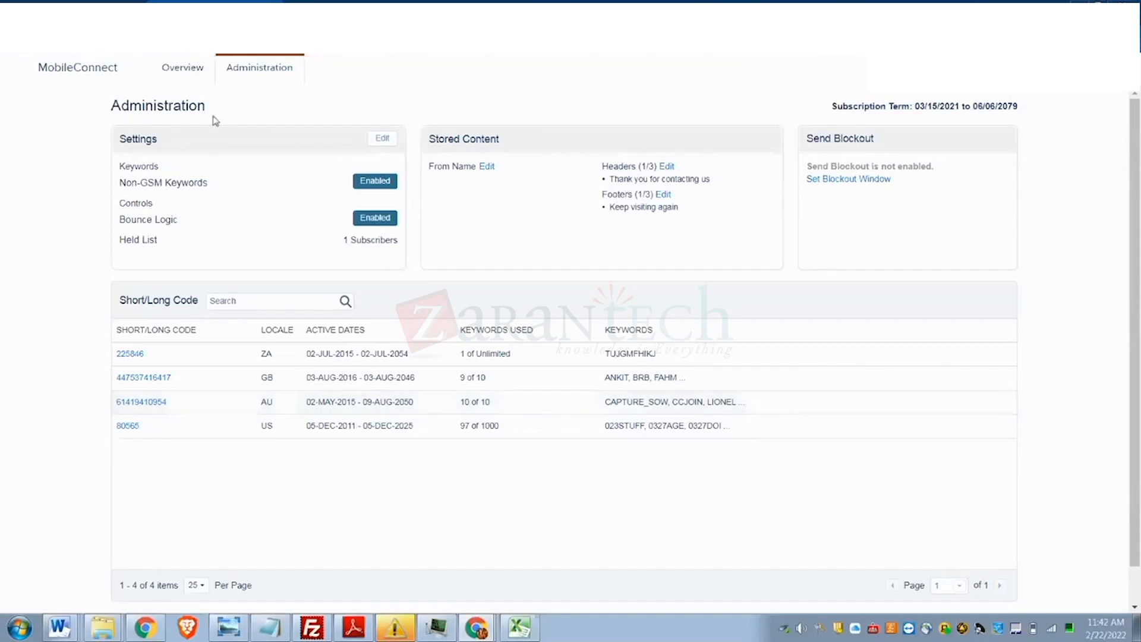
- Open Code Details for short code 225846 and select the new keyword field
click(127, 355)
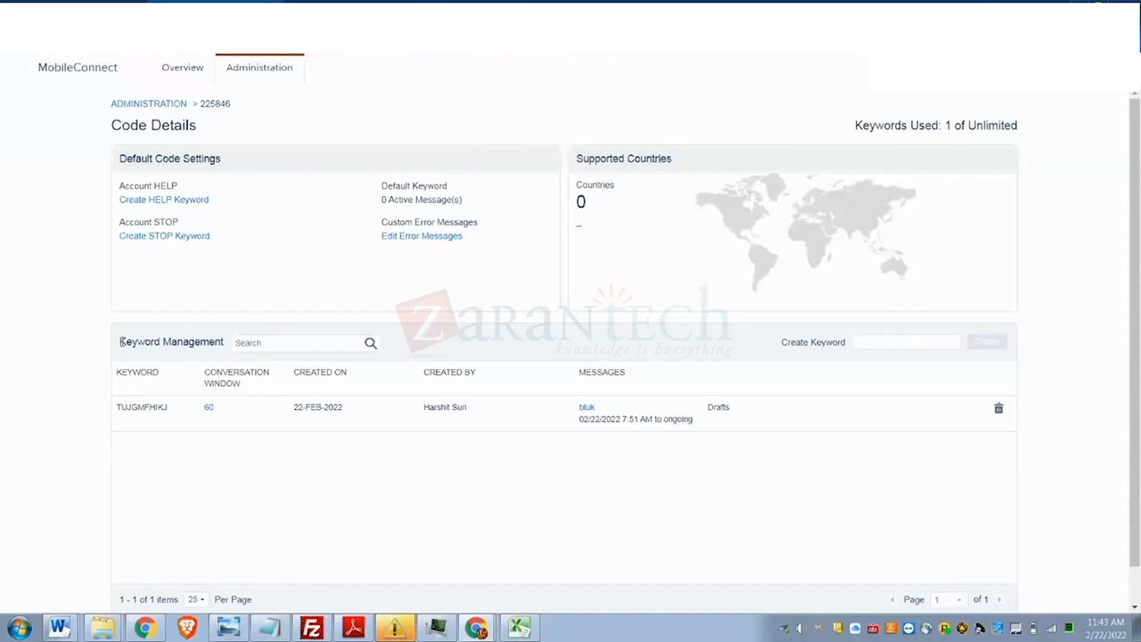
click(871, 339)
- Create the keyword BAL_SOW on code 225846, bringing keywords used to two
text(BAL)
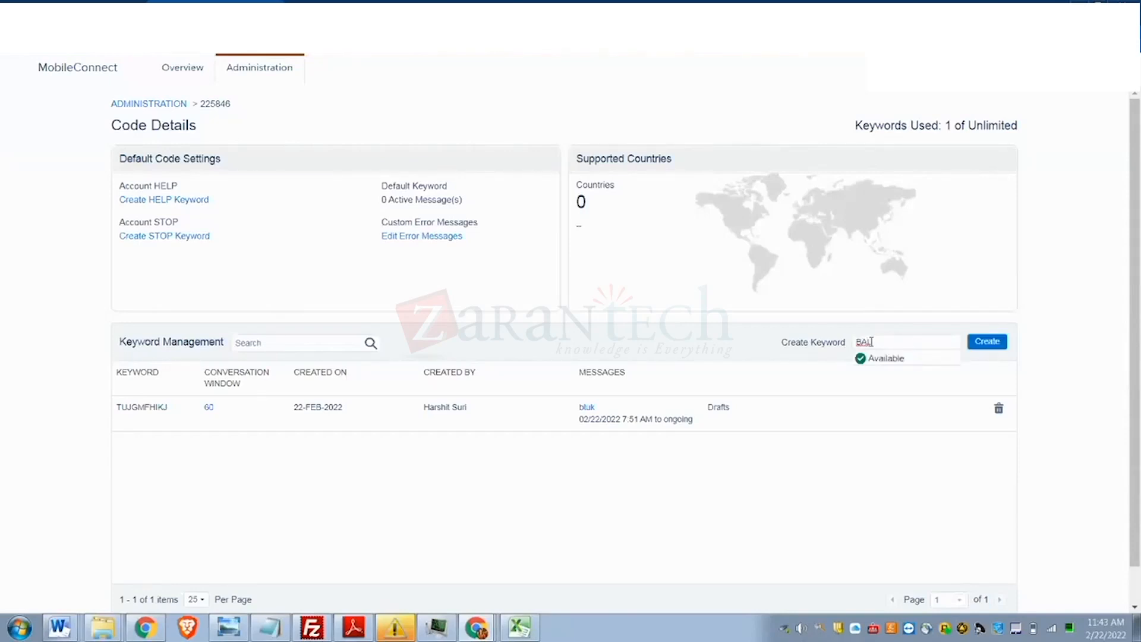
text( SOW)
click(990, 343)
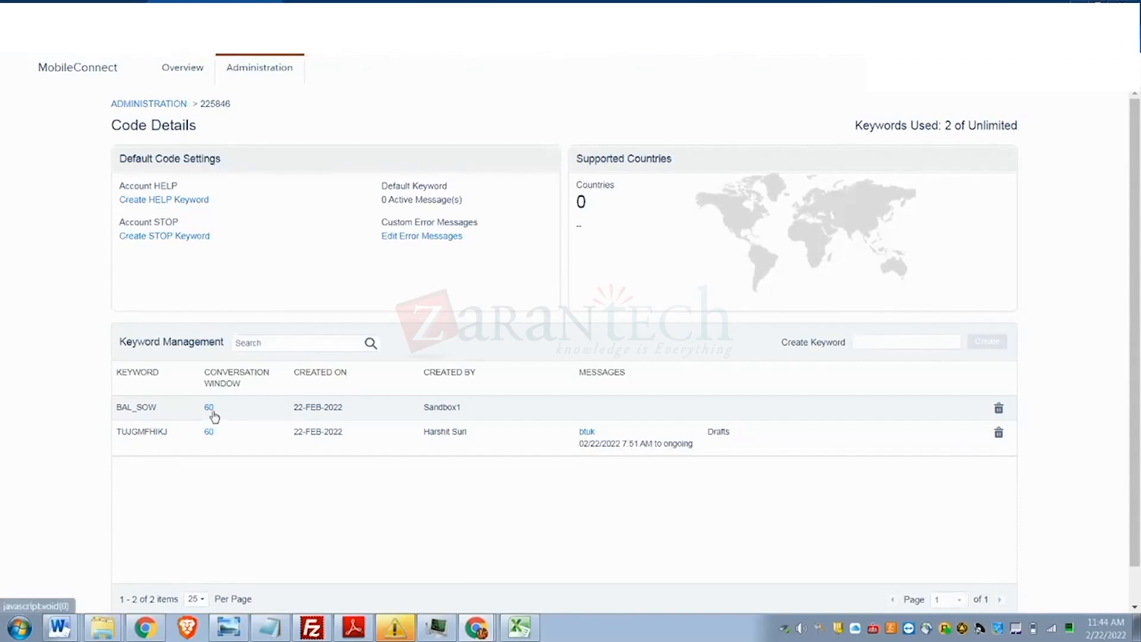
- Return to the MobileConnect Overview showing 4,607 mobile opt-ins and 421 messages
click(180, 71)
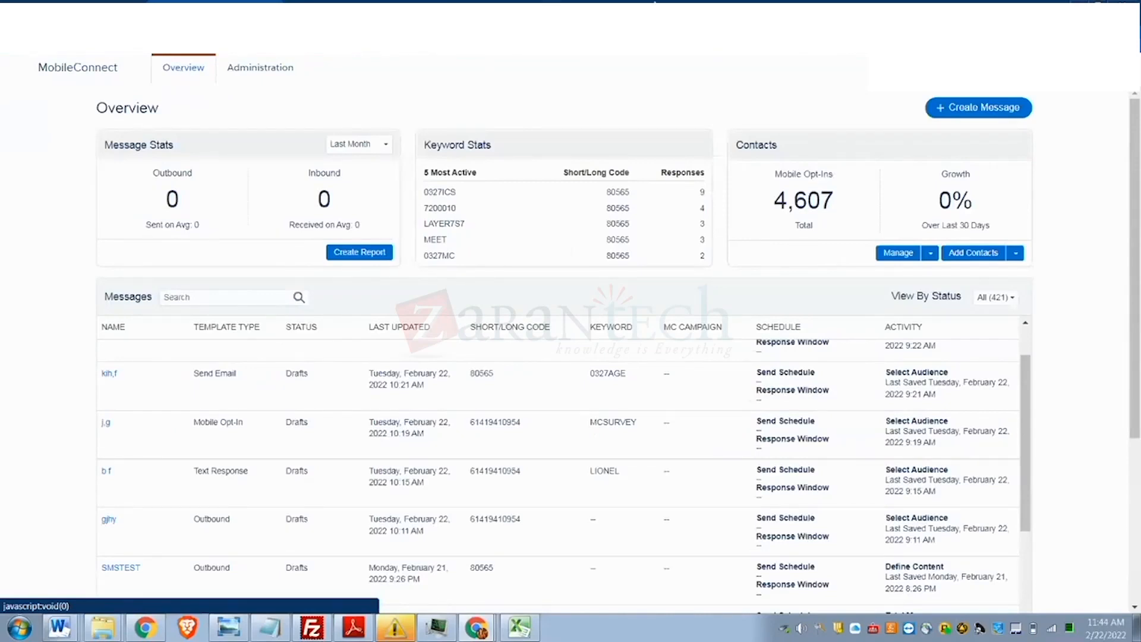
- Create a new message from the Outbound template and move on to Define Properties
click(983, 112)
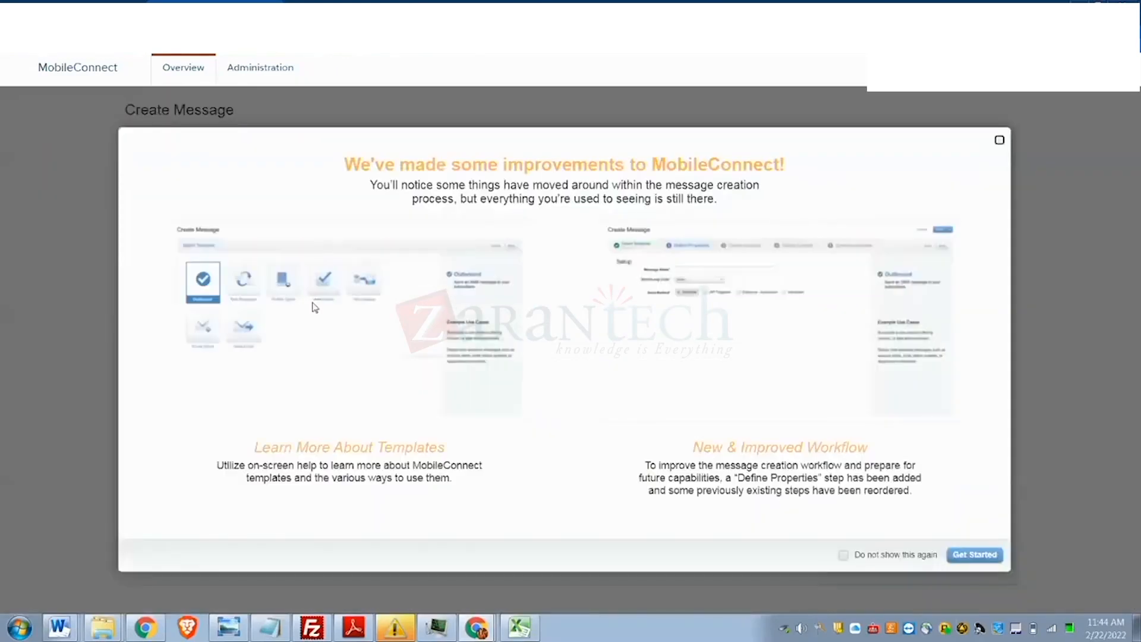
click(988, 554)
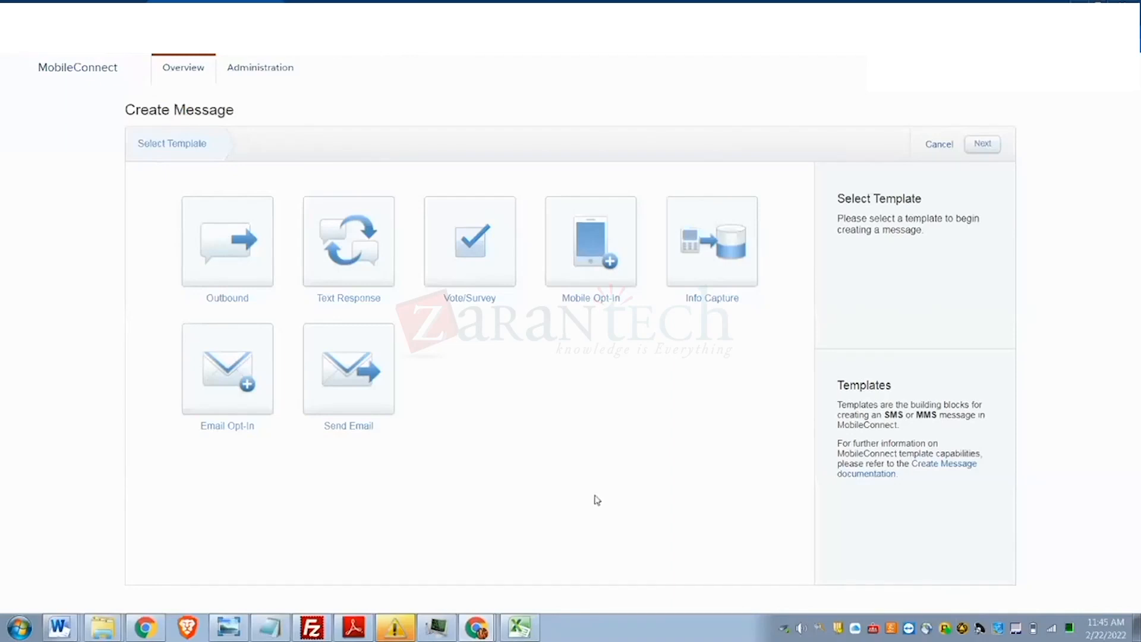
click(190, 260)
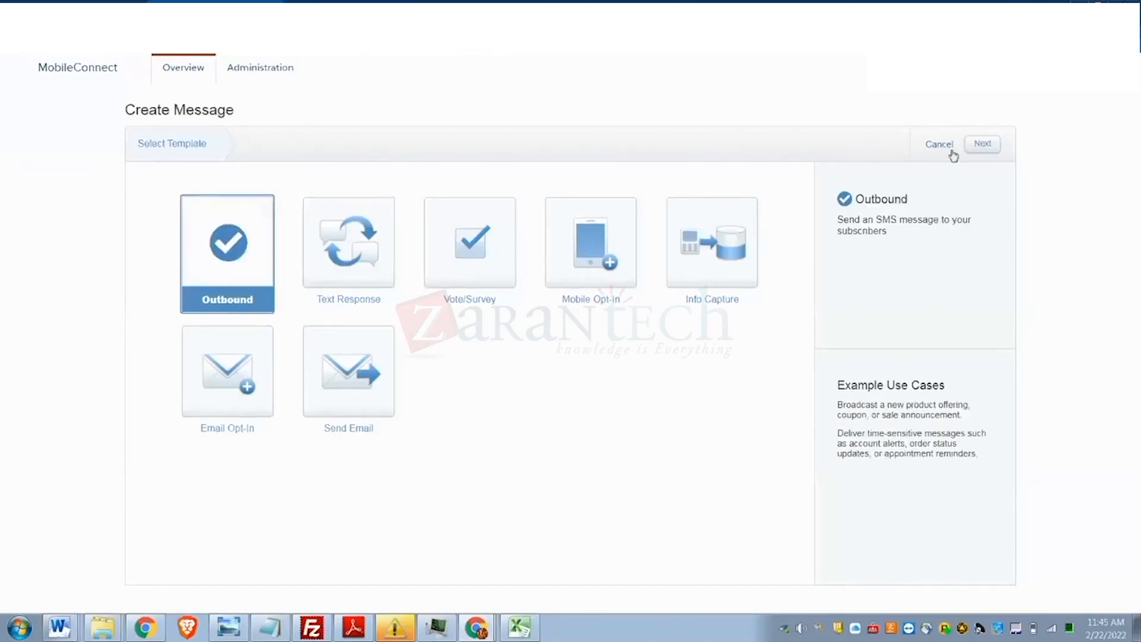
click(983, 149)
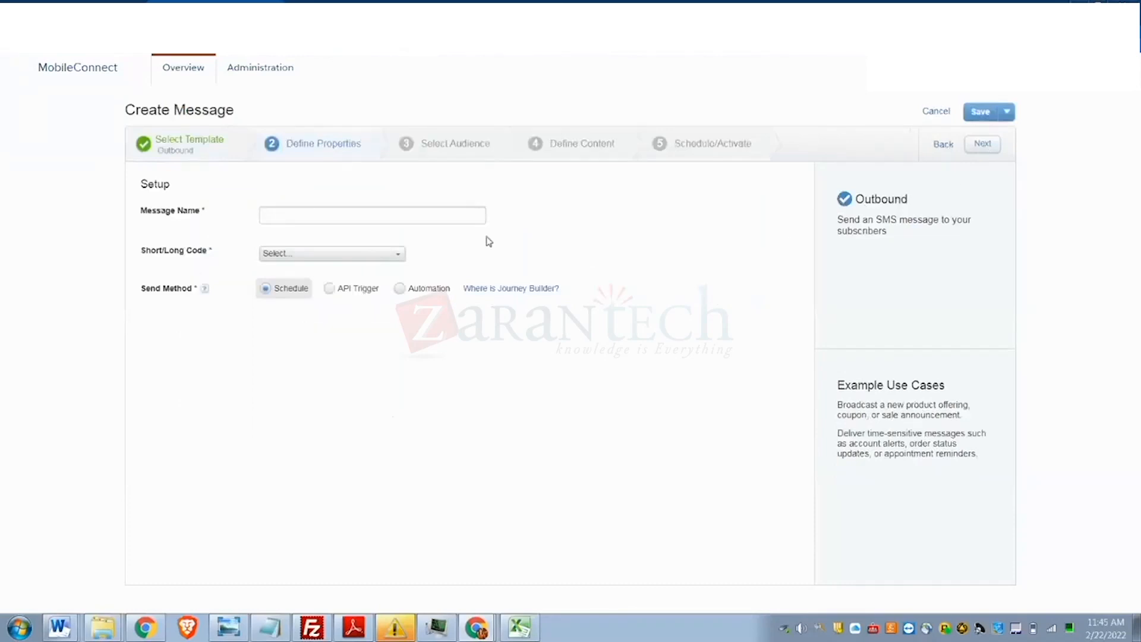
- Name the message Test_Sow, pick short code 80565 (US), keep the Schedule send method
click(443, 217)
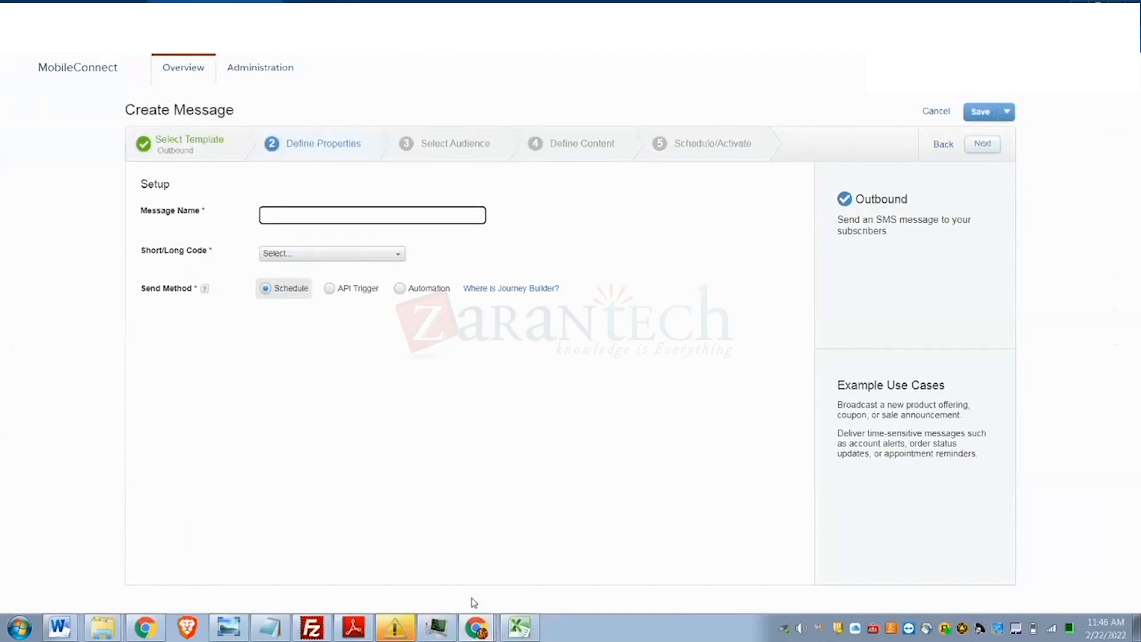
text(Test_Sow)
click(312, 255)
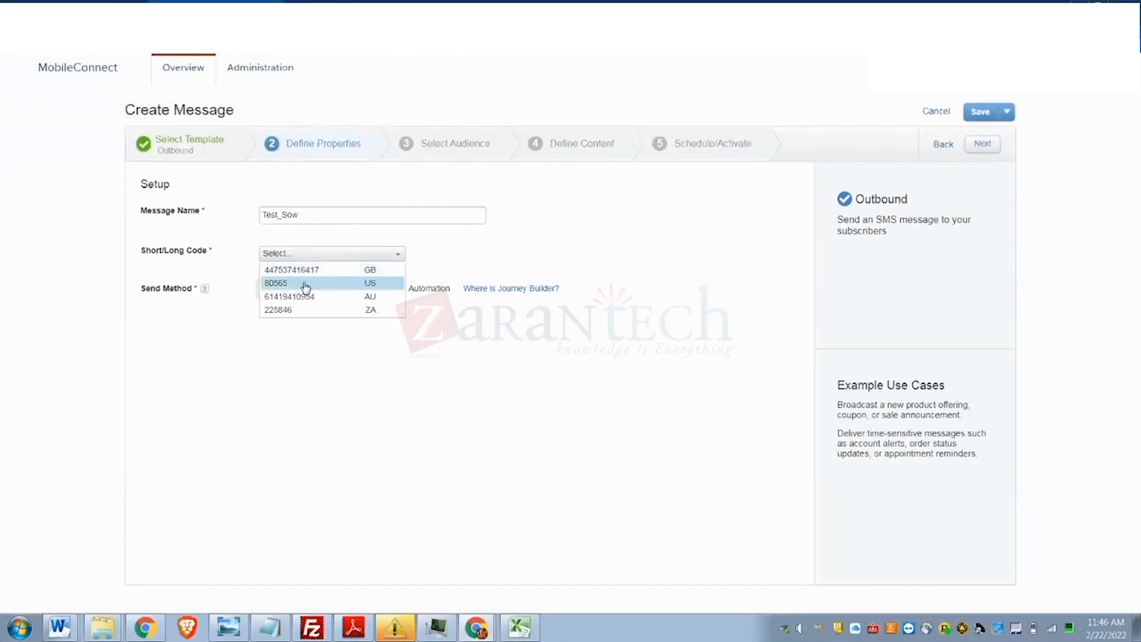
click(305, 285)
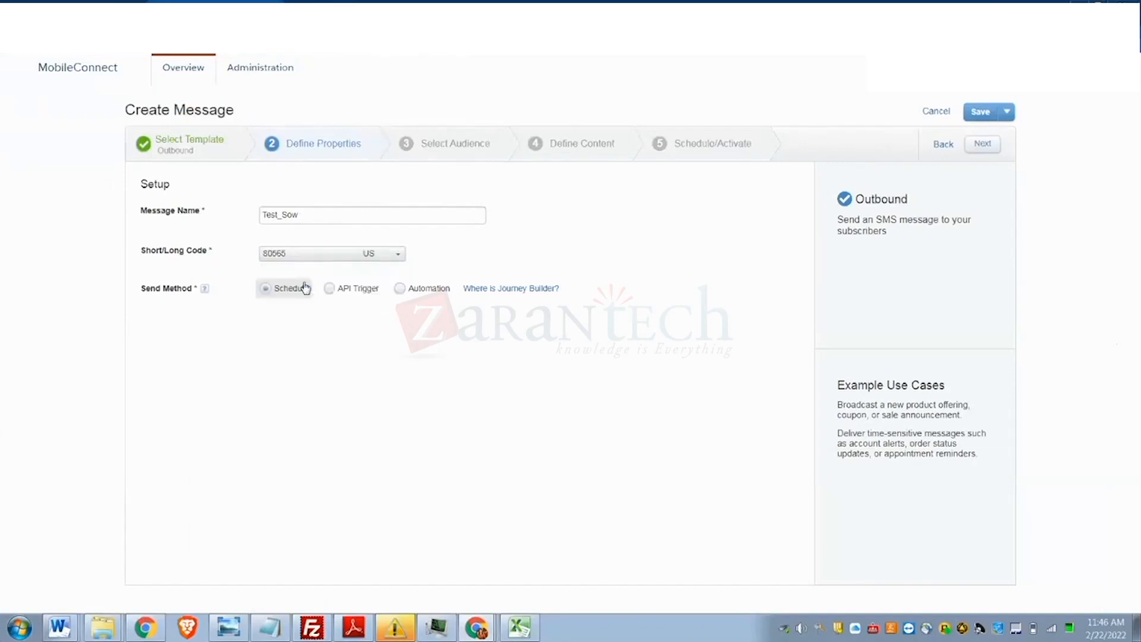
click(399, 290)
click(339, 291)
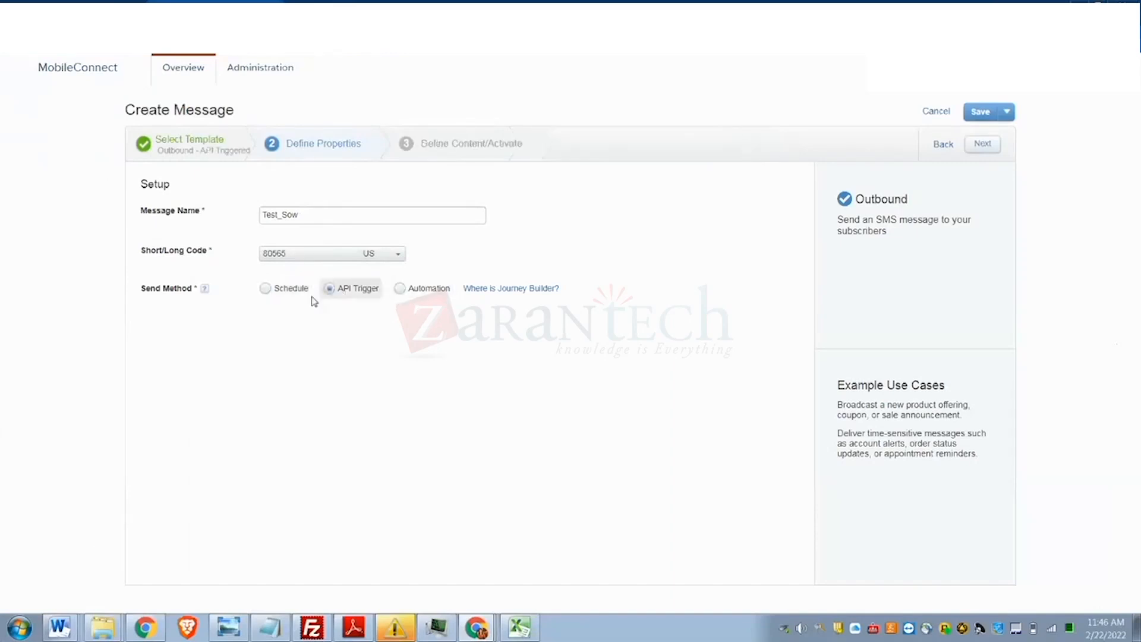
click(262, 296)
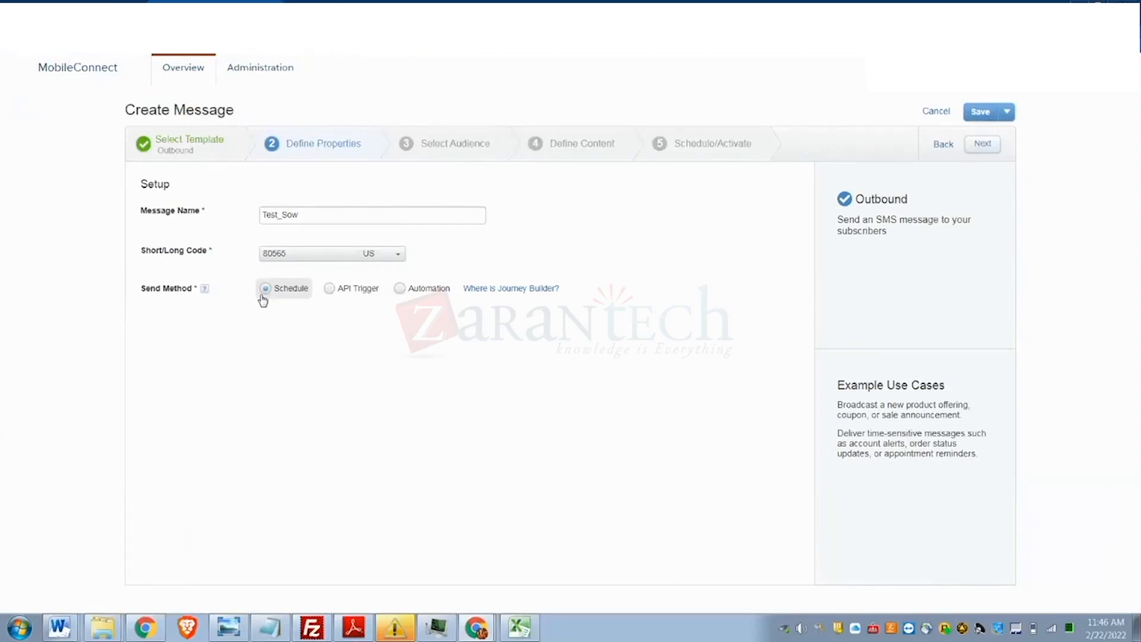
click(984, 145)
- Set the audience type to Data Extension
scroll(569, 286, down, 2)
scroll(569, 285, up, 2)
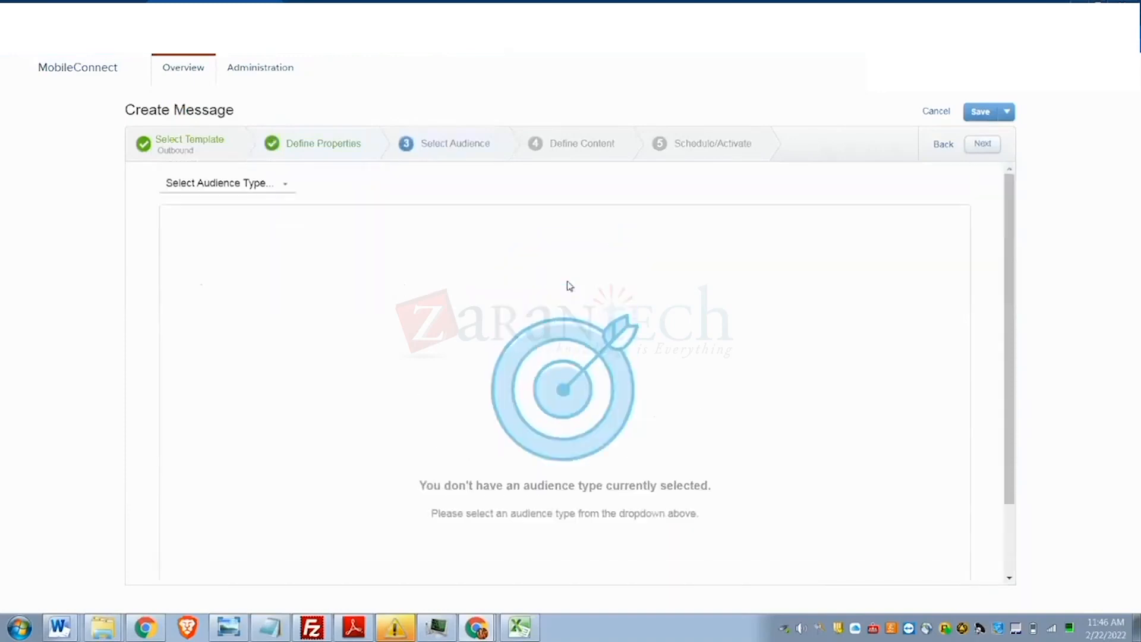
click(201, 189)
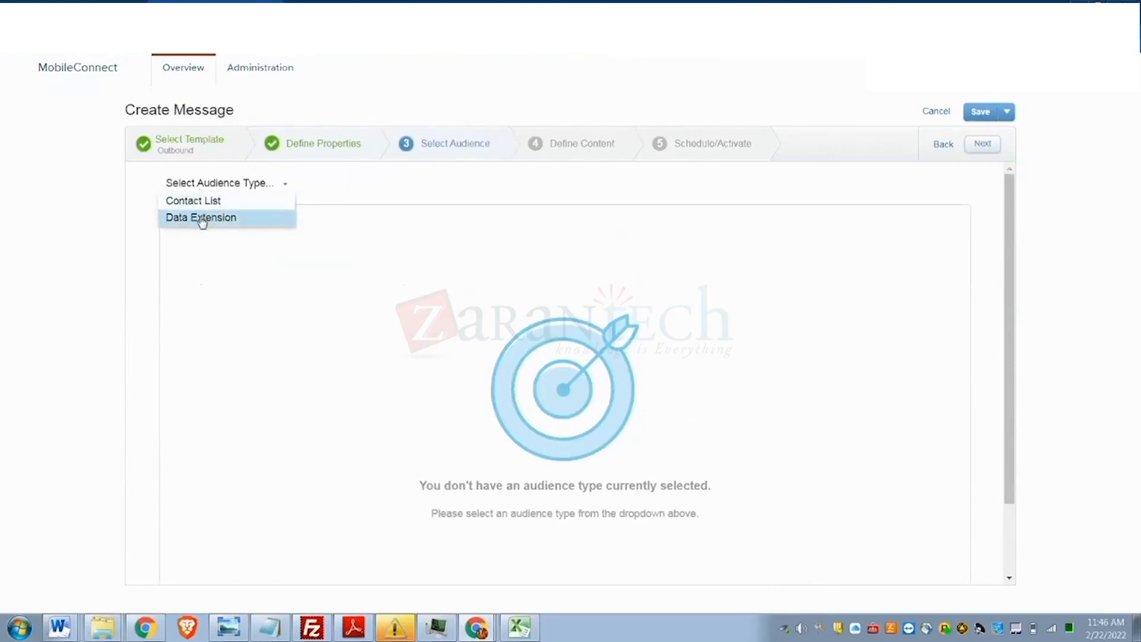
click(201, 218)
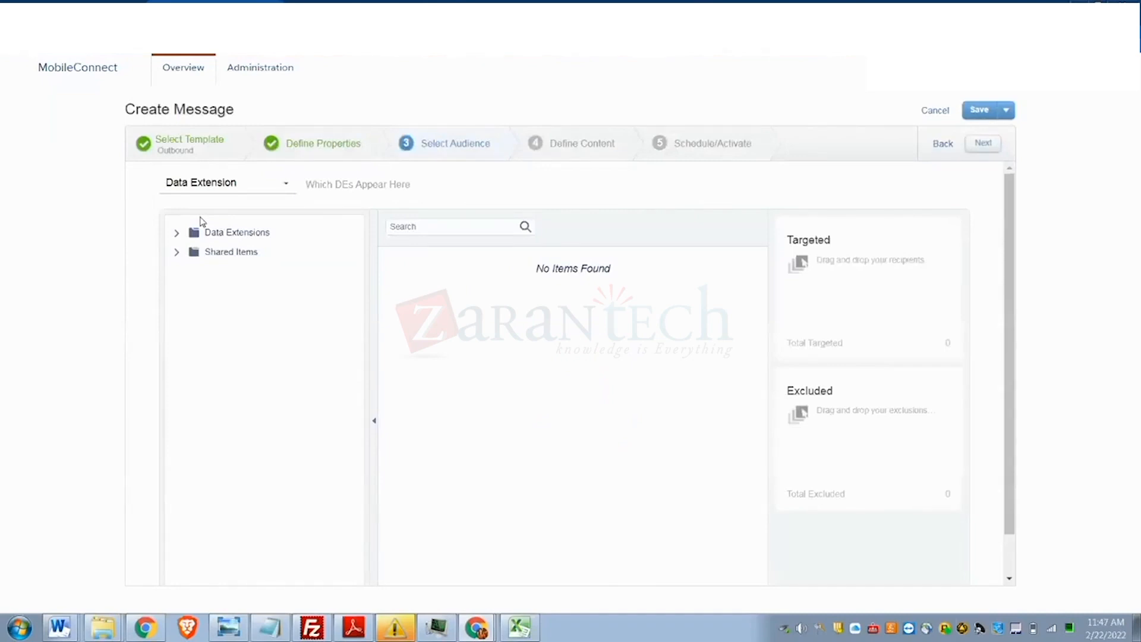
- Target customerdata_sowmya from the Sowmya folder and confirm sending only to subscribed contacts
click(177, 237)
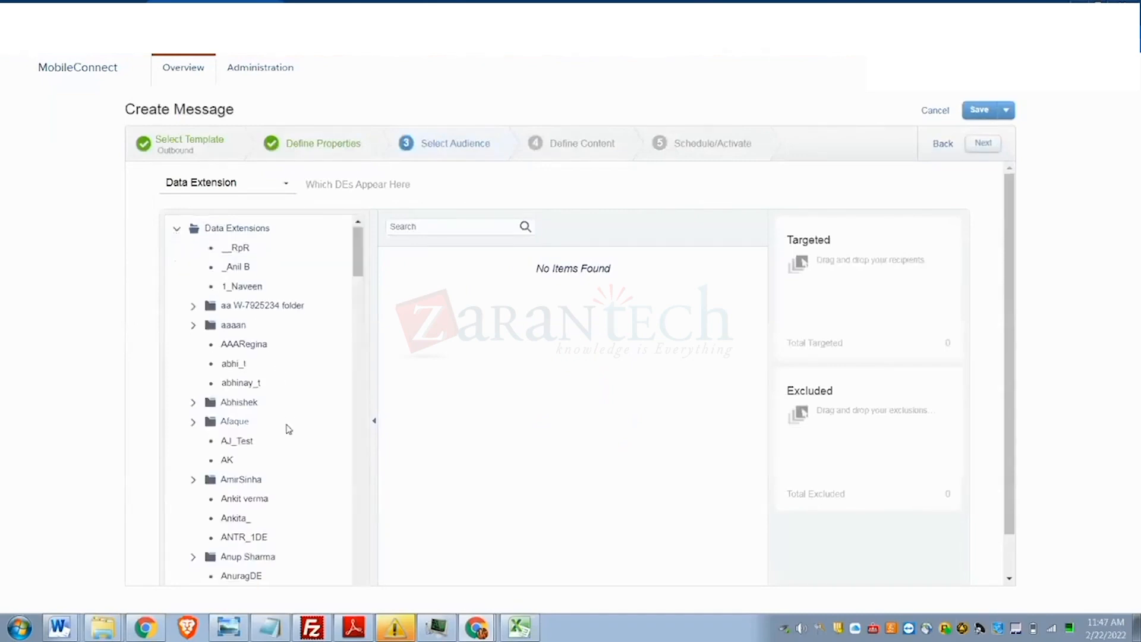
scroll(287, 436, down, 5)
scroll(282, 447, down, 15)
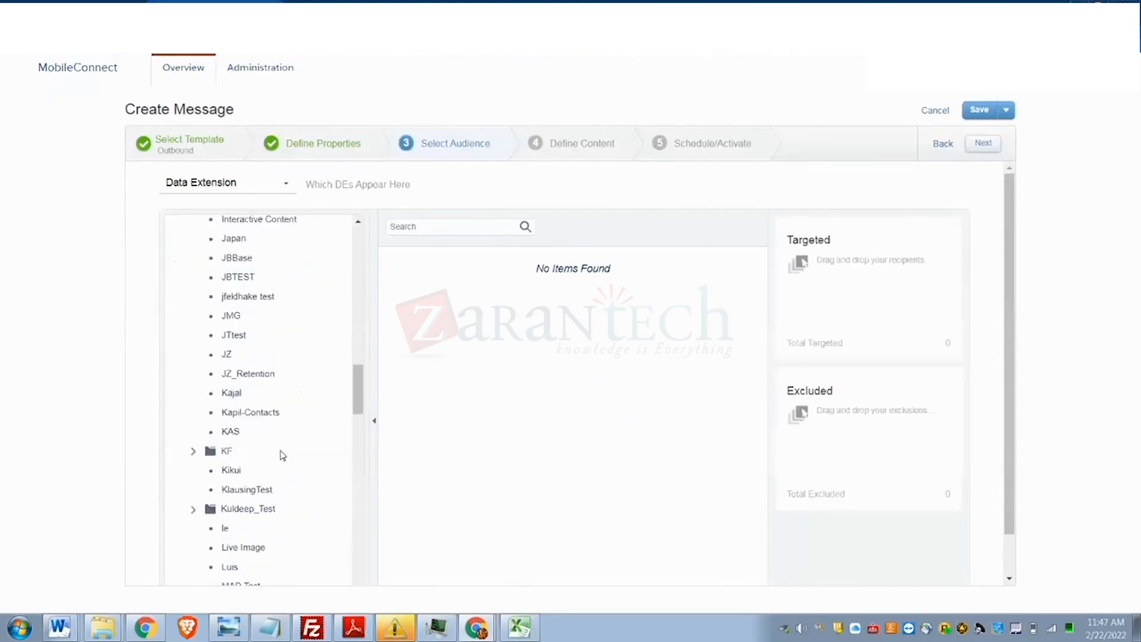
scroll(283, 455, down, 15)
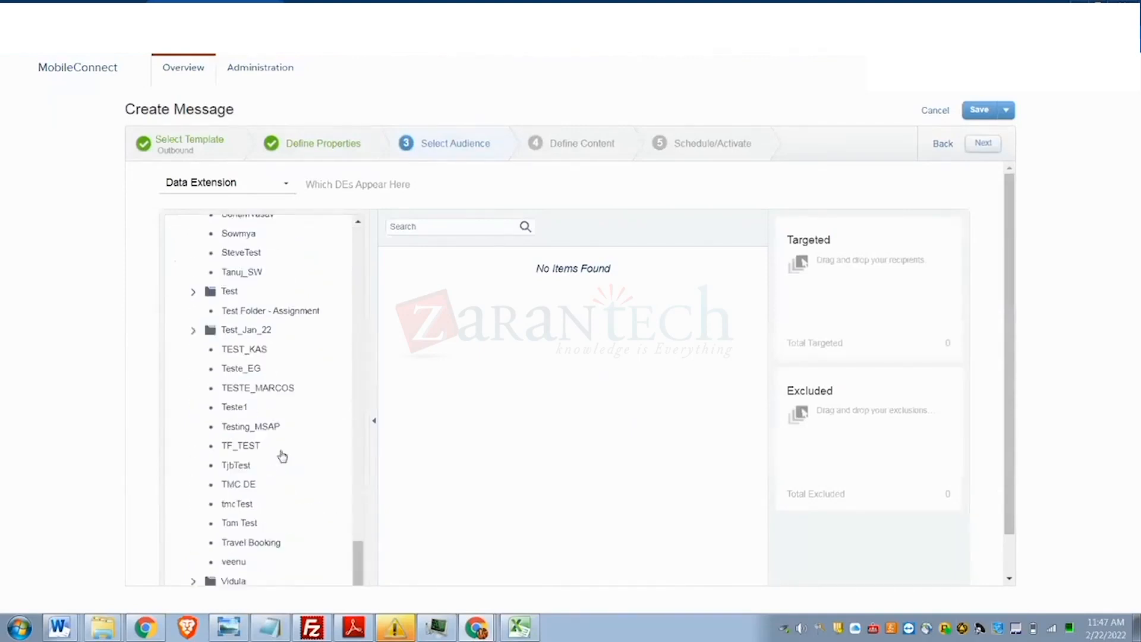
scroll(282, 456, down, 1)
scroll(282, 456, up, 5)
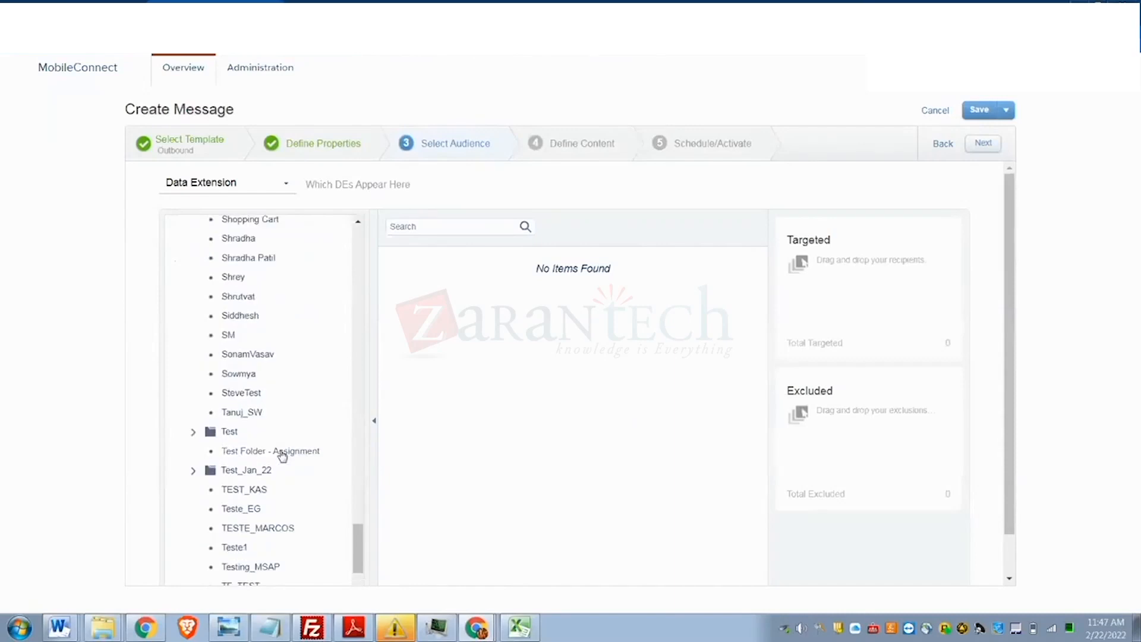
scroll(280, 386, up, 4)
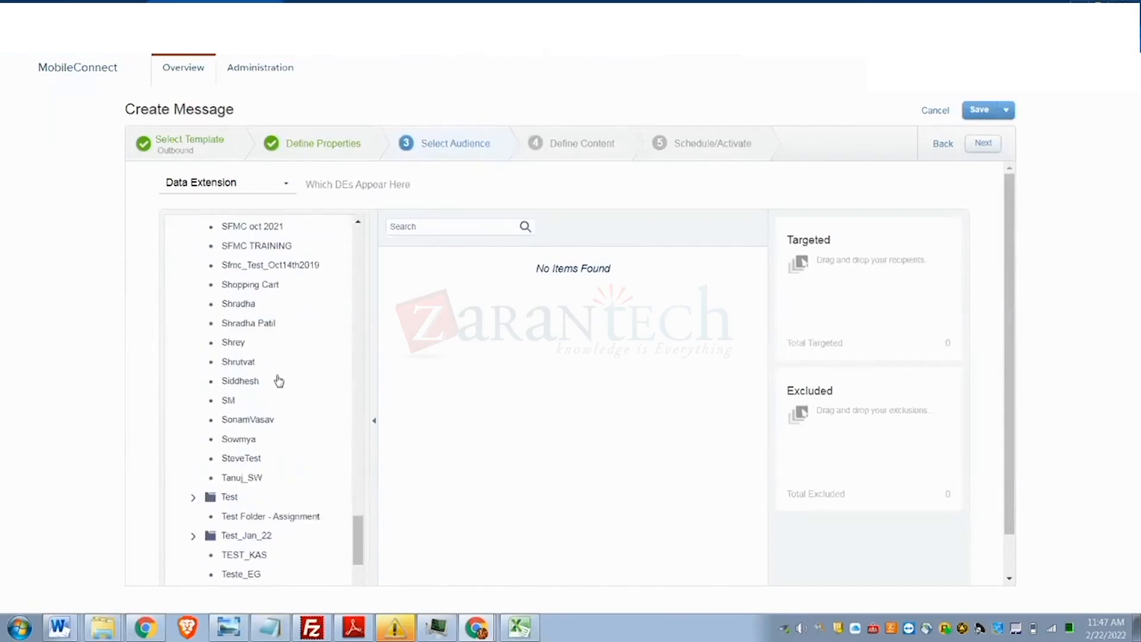
click(241, 447)
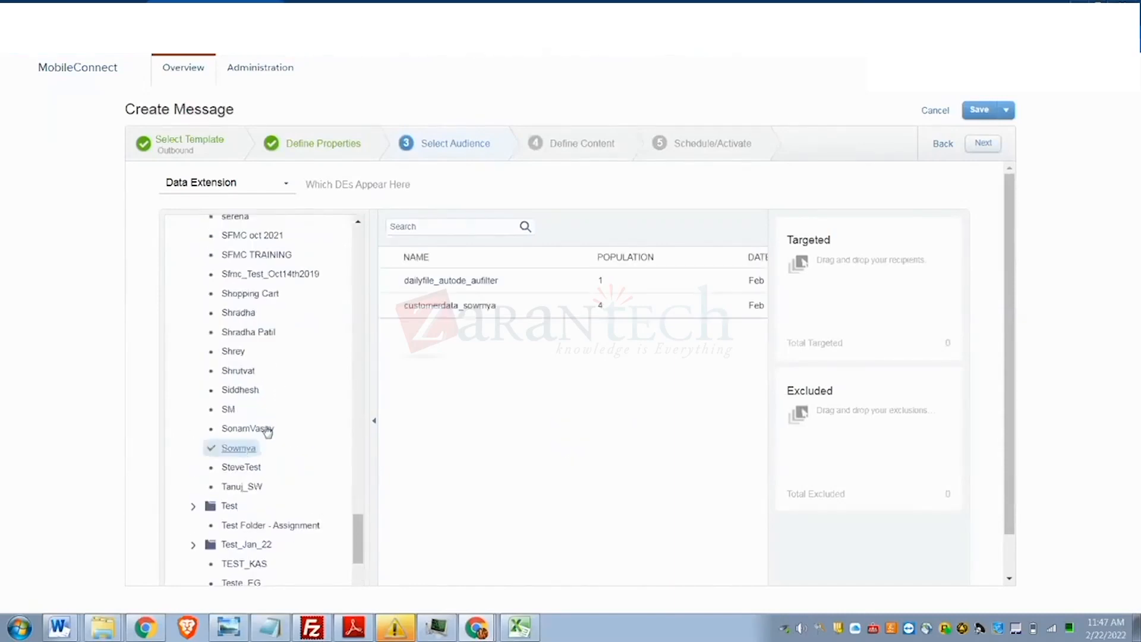
click(452, 308)
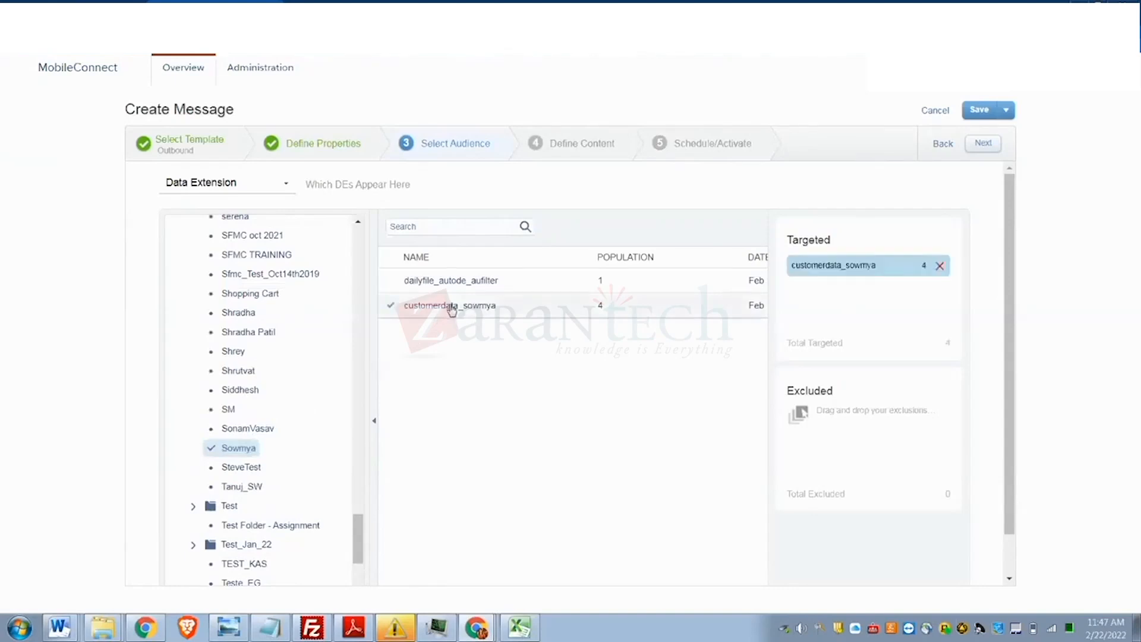
click(989, 144)
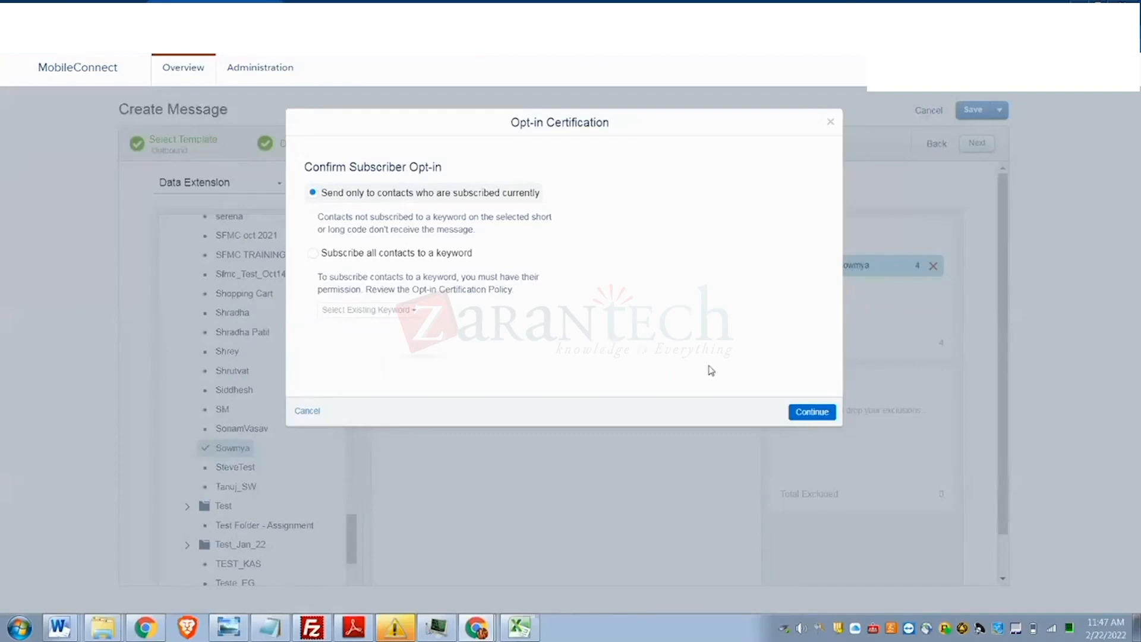
click(804, 420)
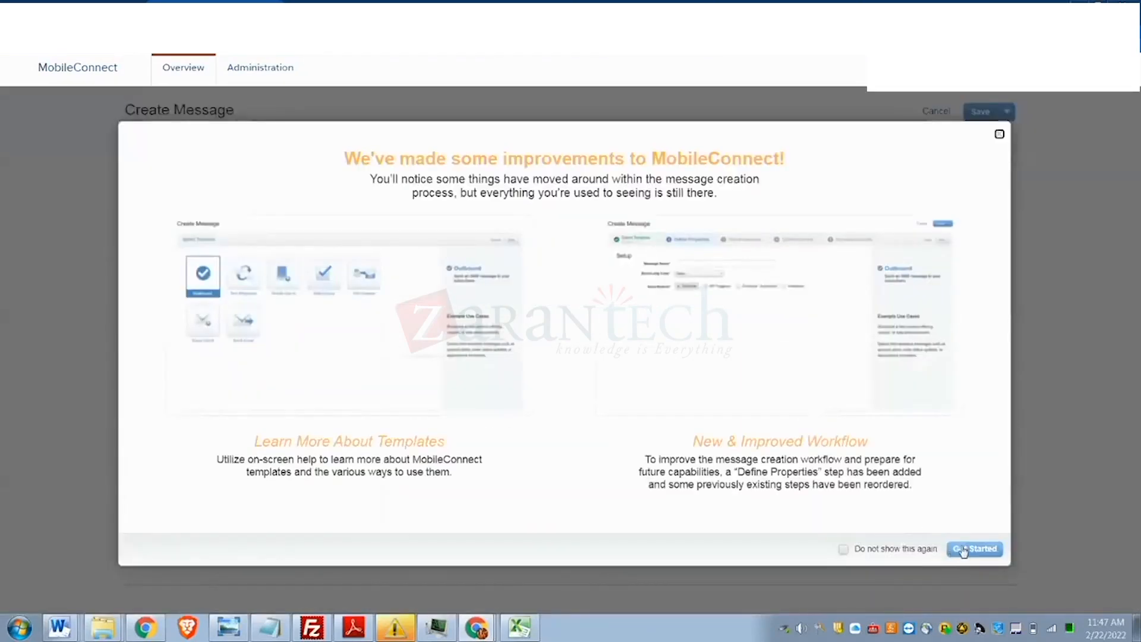
- Change the outbound message to 'Welcome to bestbuy' and advance to Schedule/Activate
click(964, 549)
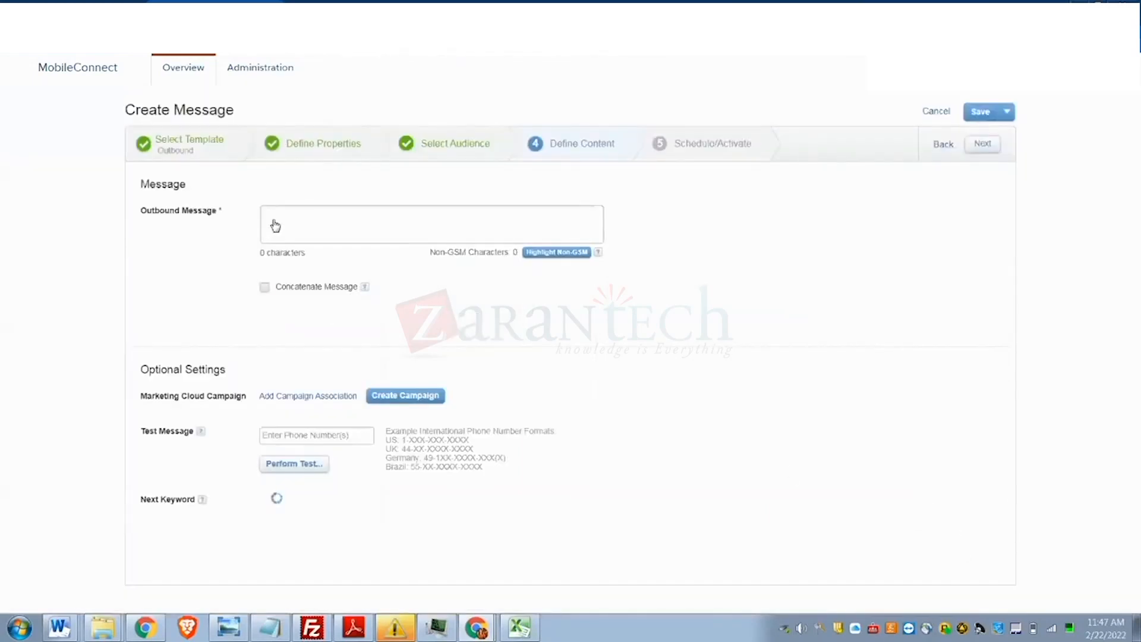
click(274, 220)
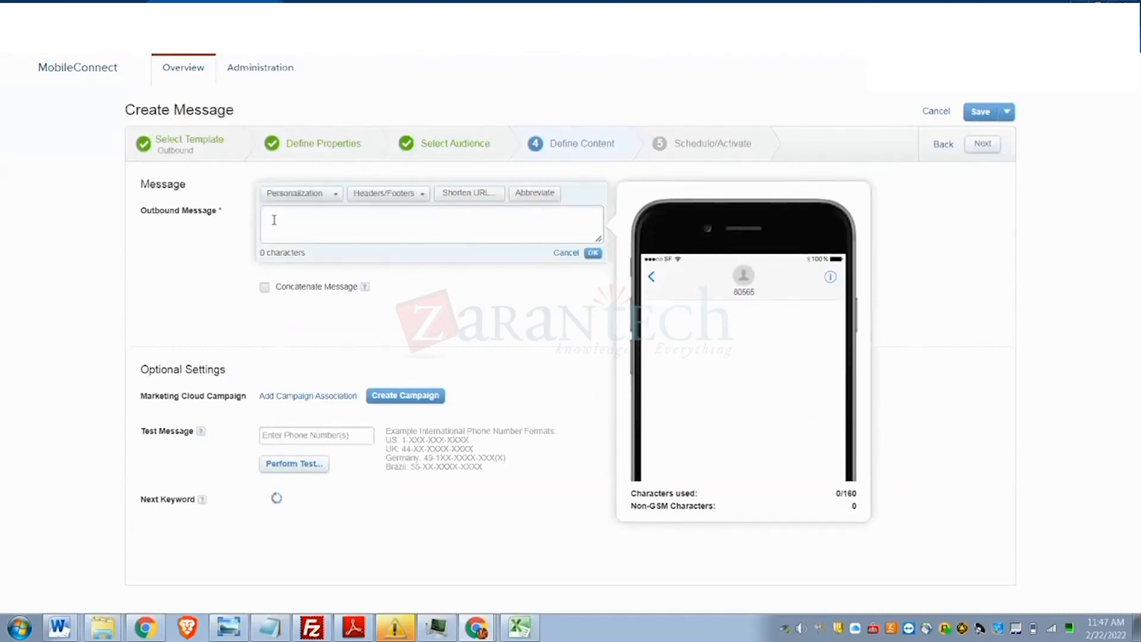
text(We)
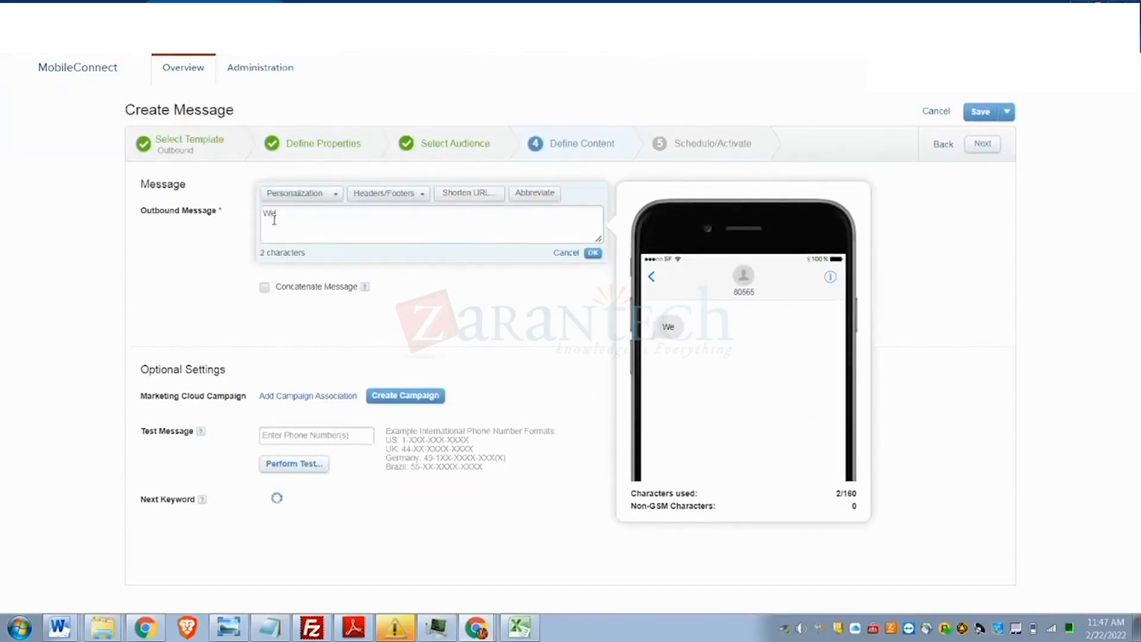
text(lcome to)
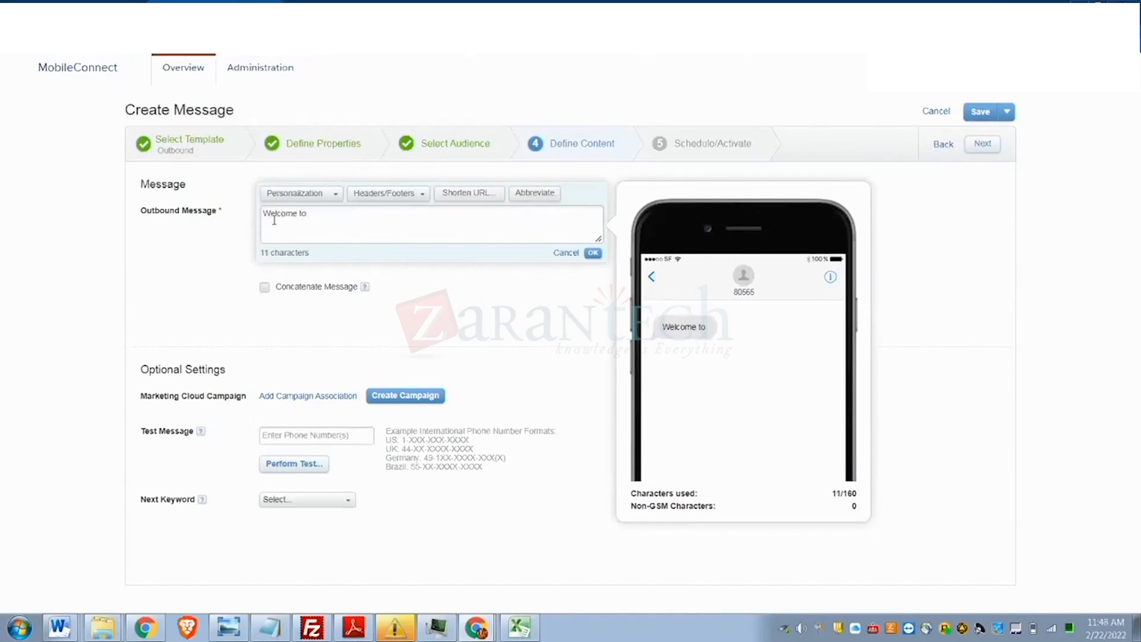
key(BackSpace)
key(BackSpace)
key(BackSpace)
key(BackSpace)
key(BackSpace)
key(BackSpace)
key(BackSpace)
key(BackSpace)
key(BackSpace)
key(BackSpace)
text(Bes)
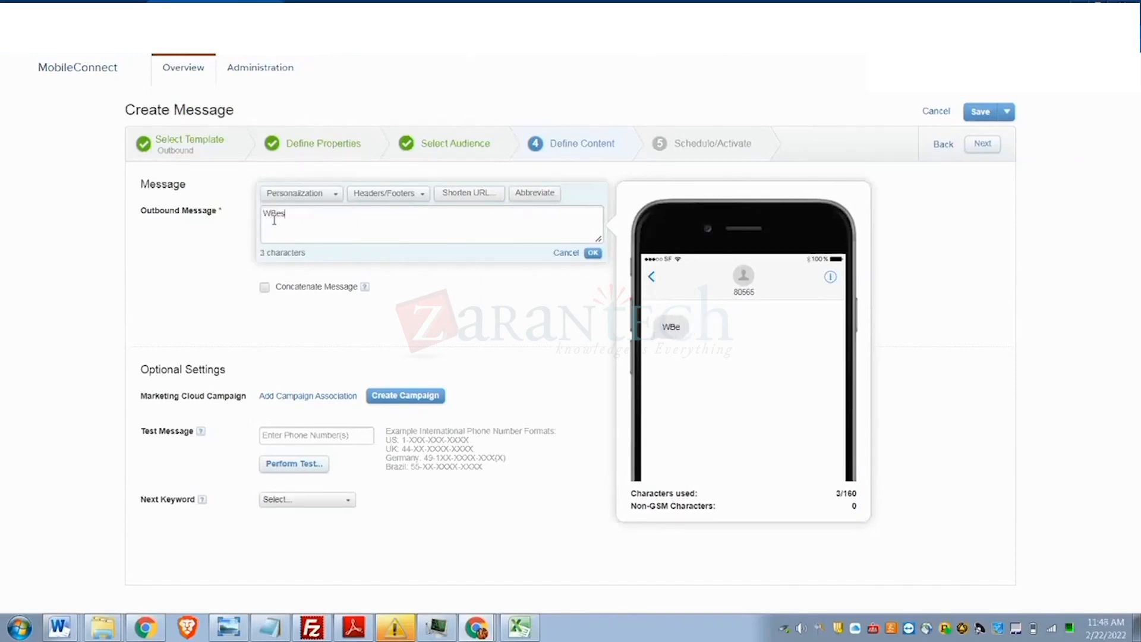
text(tbuy)
key(BackSpace)
key(BackSpace)
key(BackSpace)
key(BackSpace)
key(BackSpace)
key(BackSpace)
key(BackSpace)
key(BackSpace)
text(Welcome to bestb)
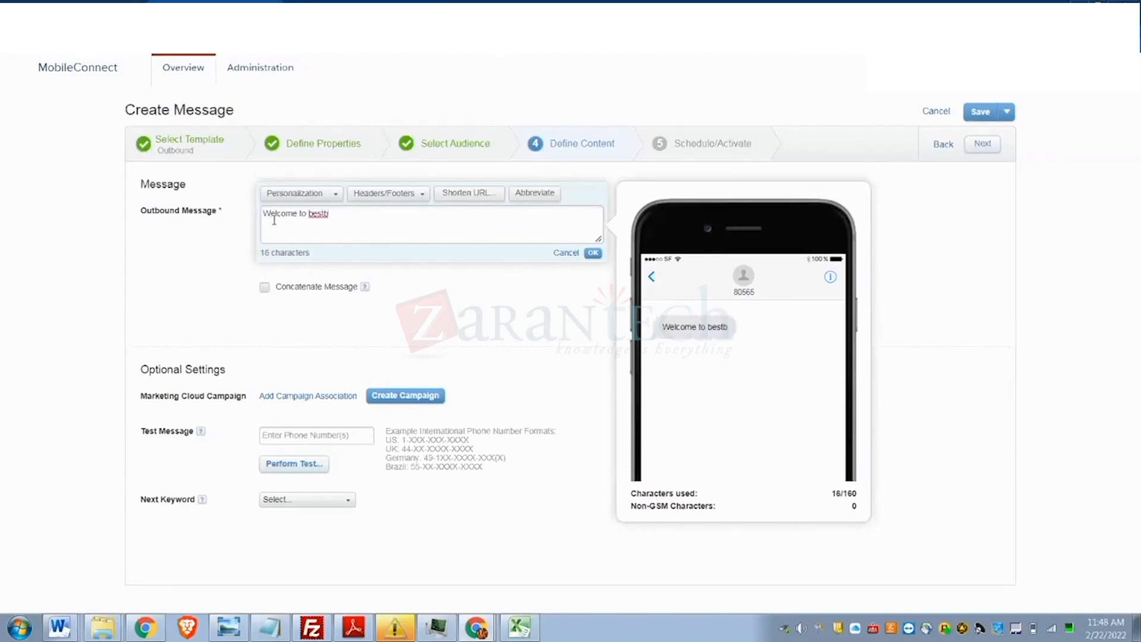
text(uy)
click(984, 145)
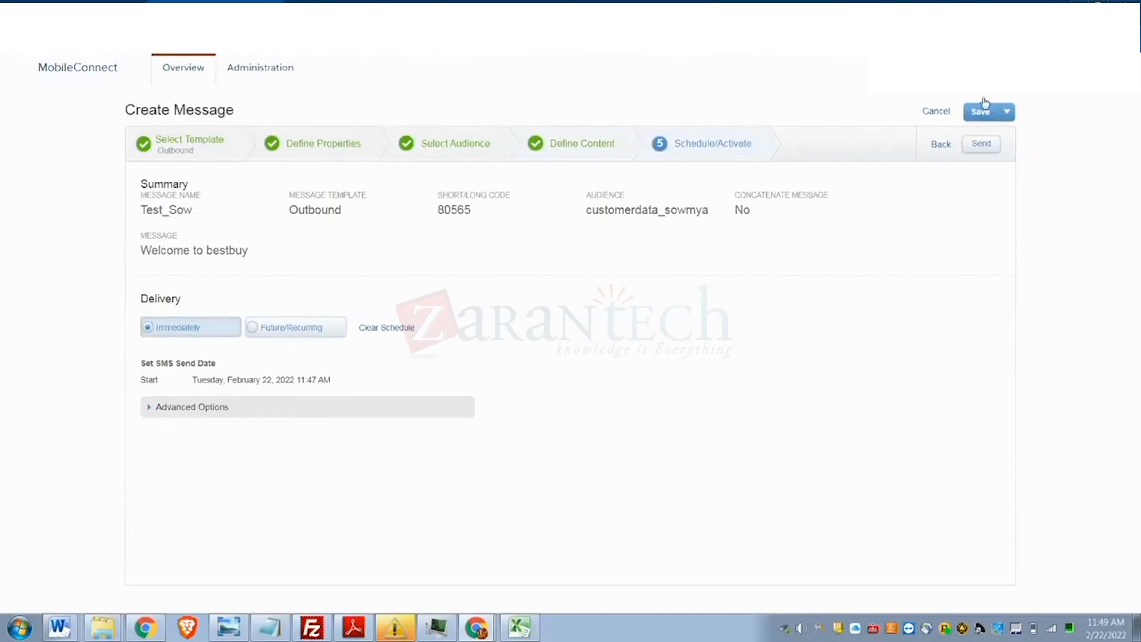
- Send the Test_Sow SMS immediately and confirm the send
click(987, 145)
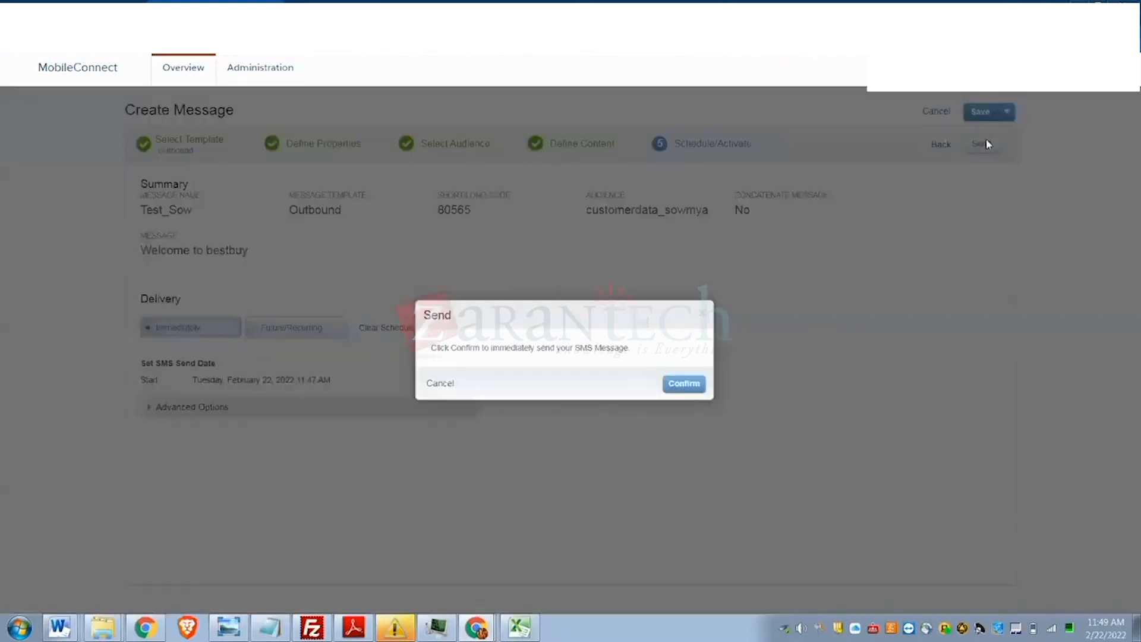
click(700, 383)
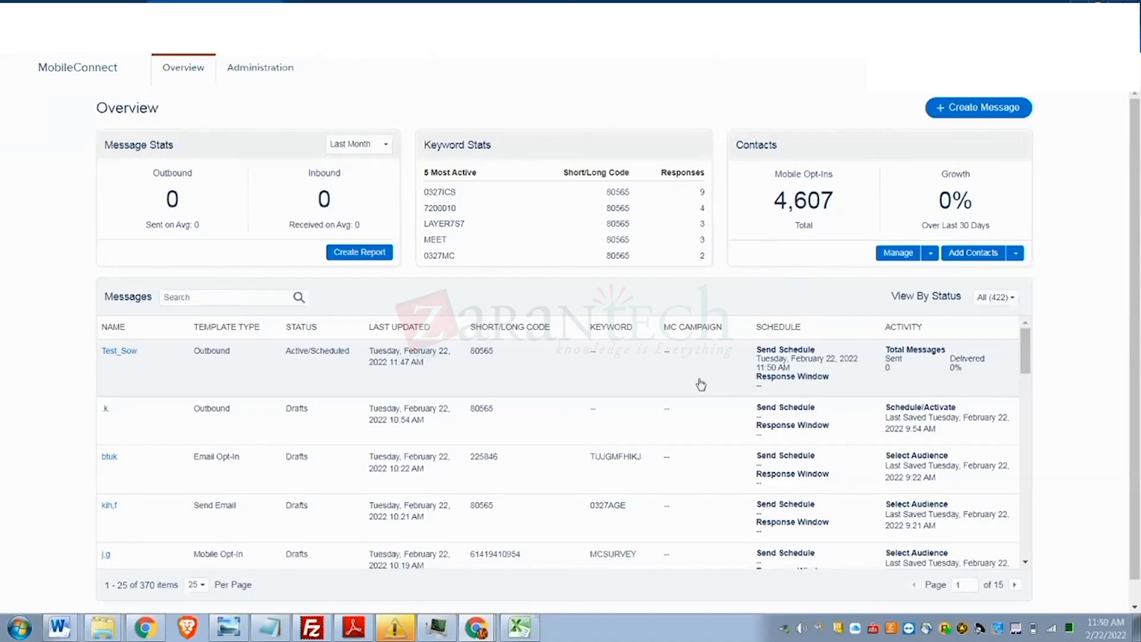
- Start a new message with Create Message on the MobileConnect Overview
scroll(701, 384, down, 1)
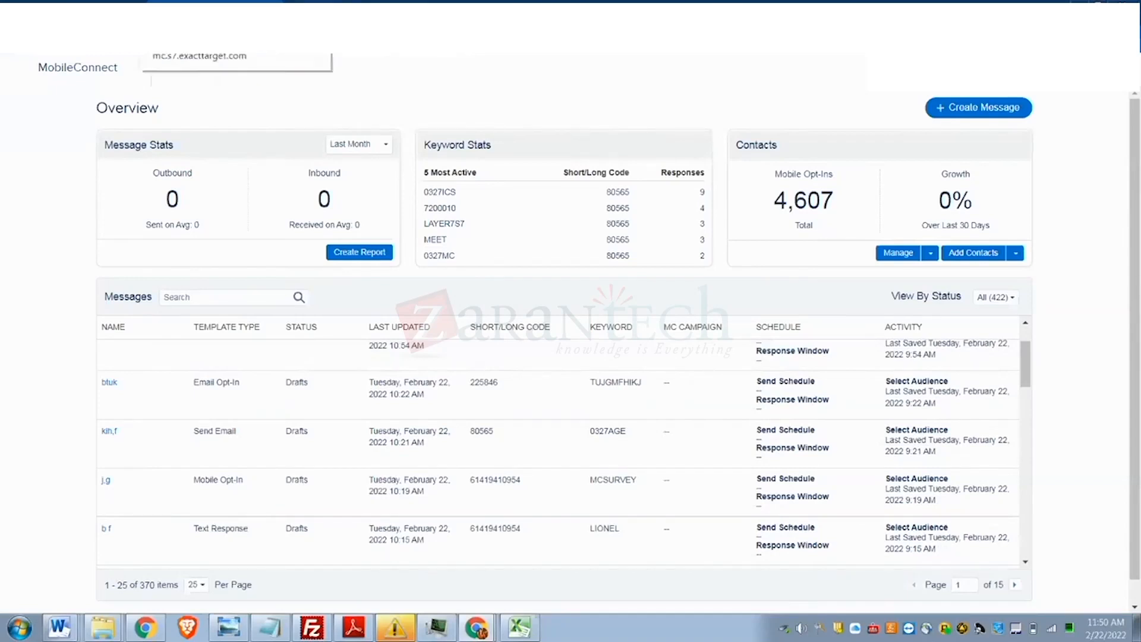
click(969, 111)
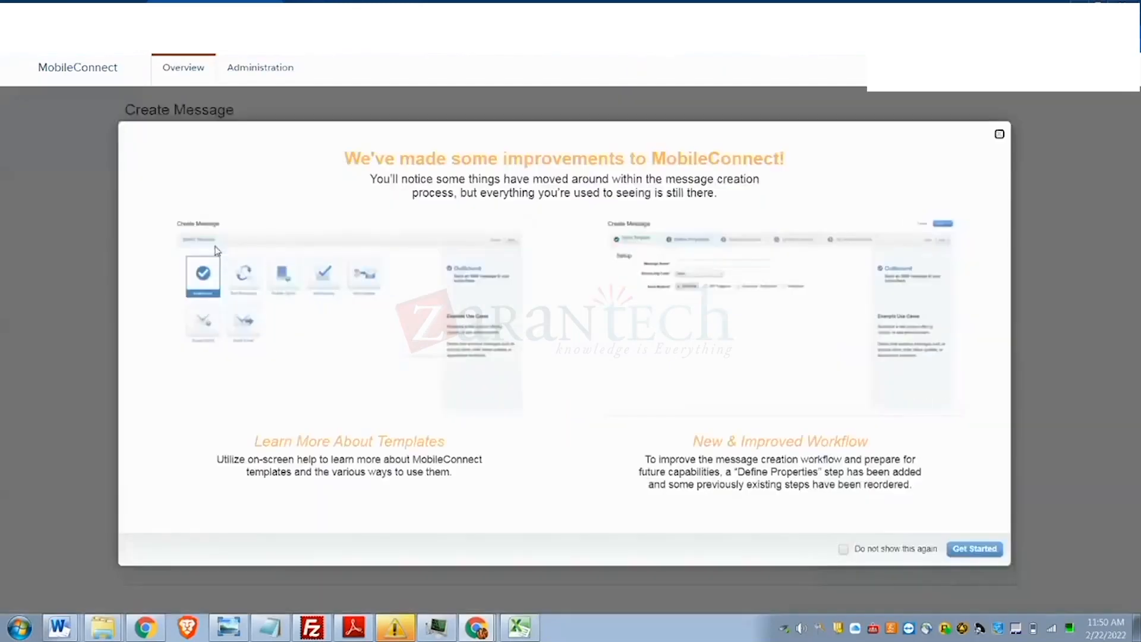
- Dismiss the improvements notice and pick the Text Response template
click(969, 549)
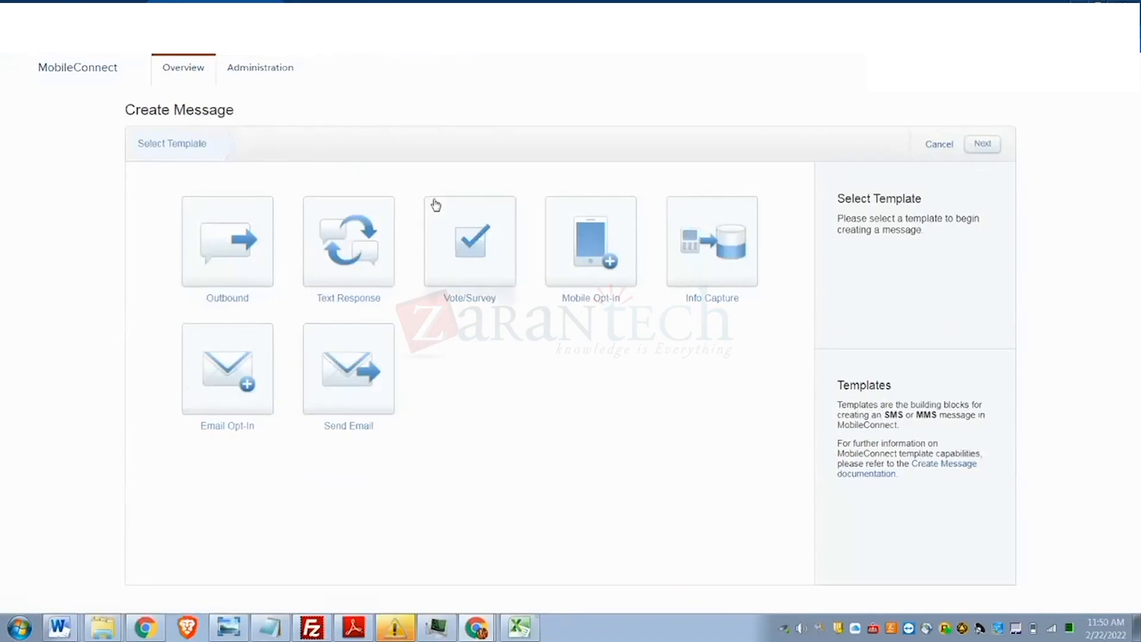
click(357, 259)
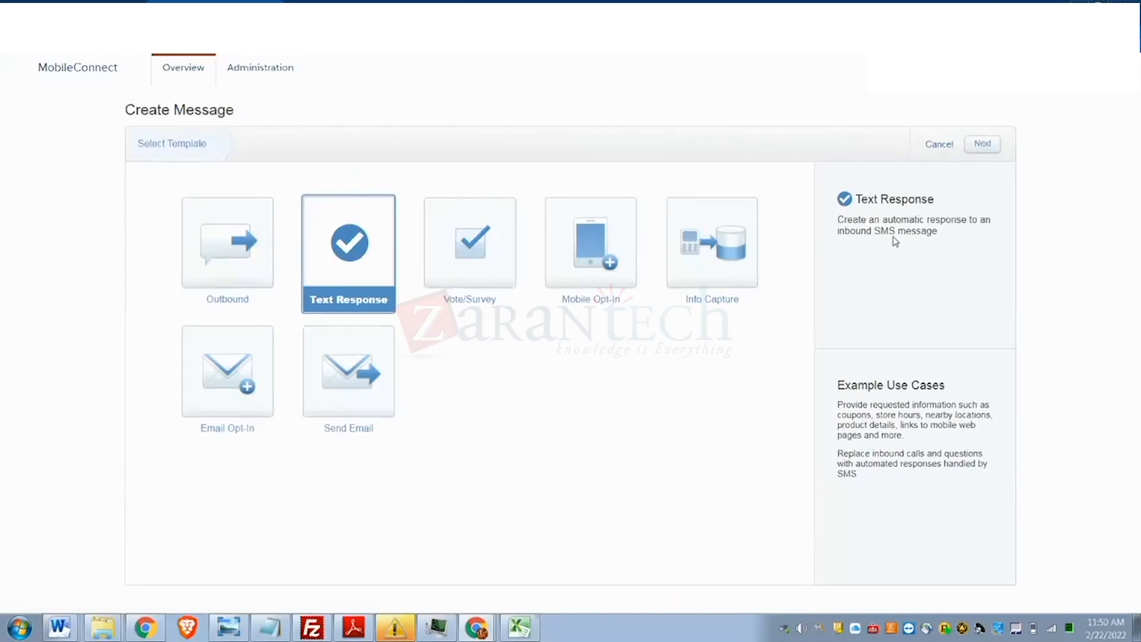
- Name the message 'Retrive balence' and assign the 80565 US short code
click(988, 145)
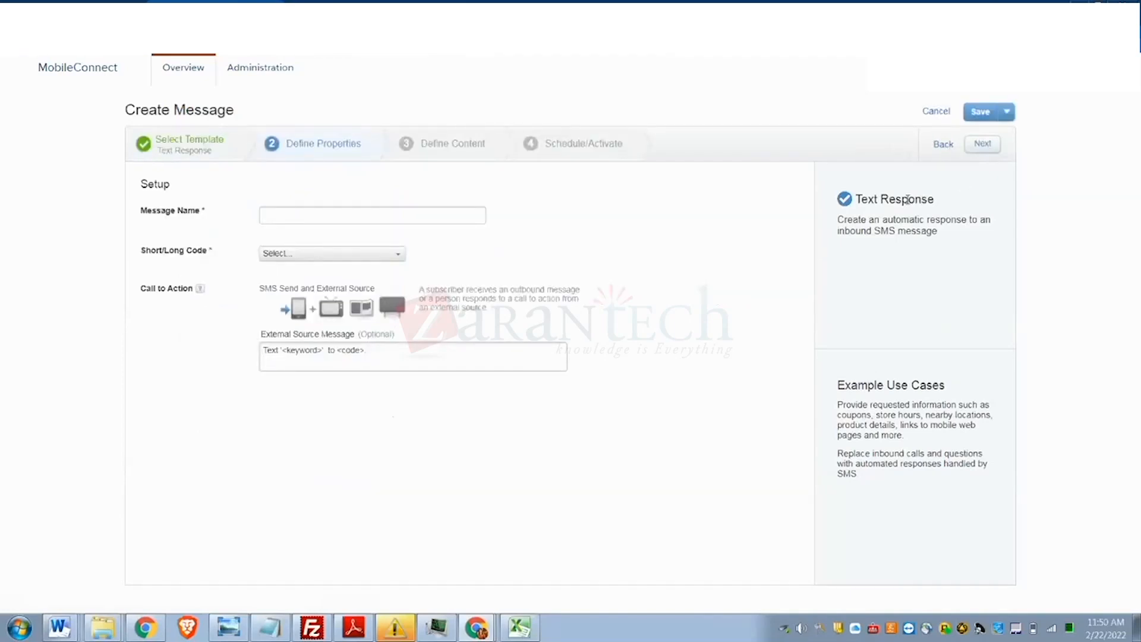
click(301, 213)
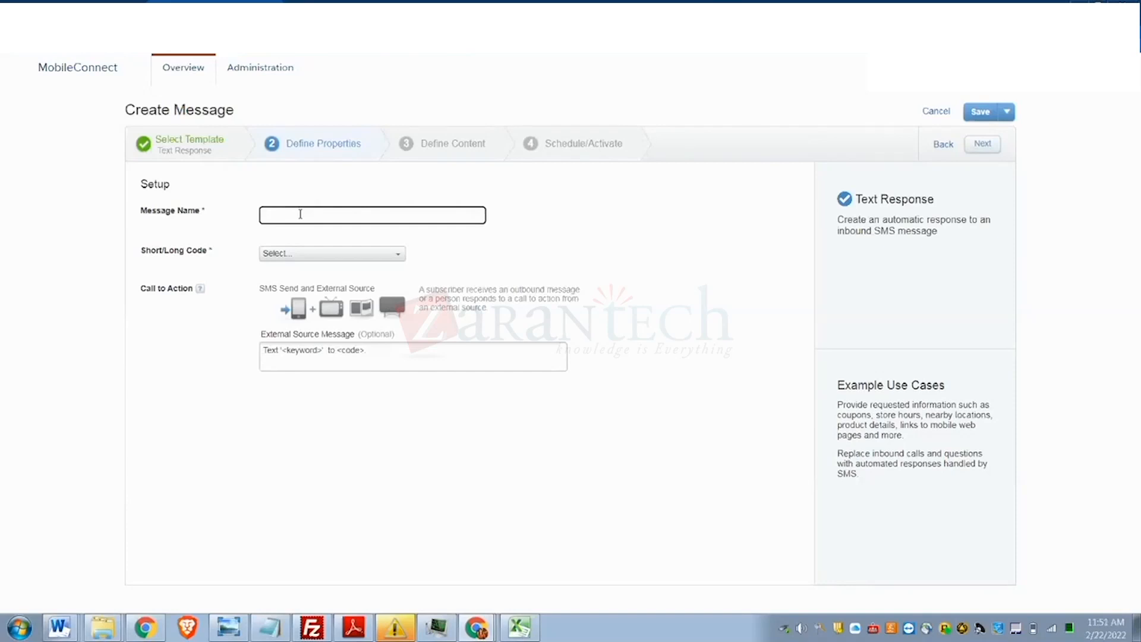
text(retrive bal)
text(ance)
click(267, 219)
key(BackSpace)
text(R)
click(273, 256)
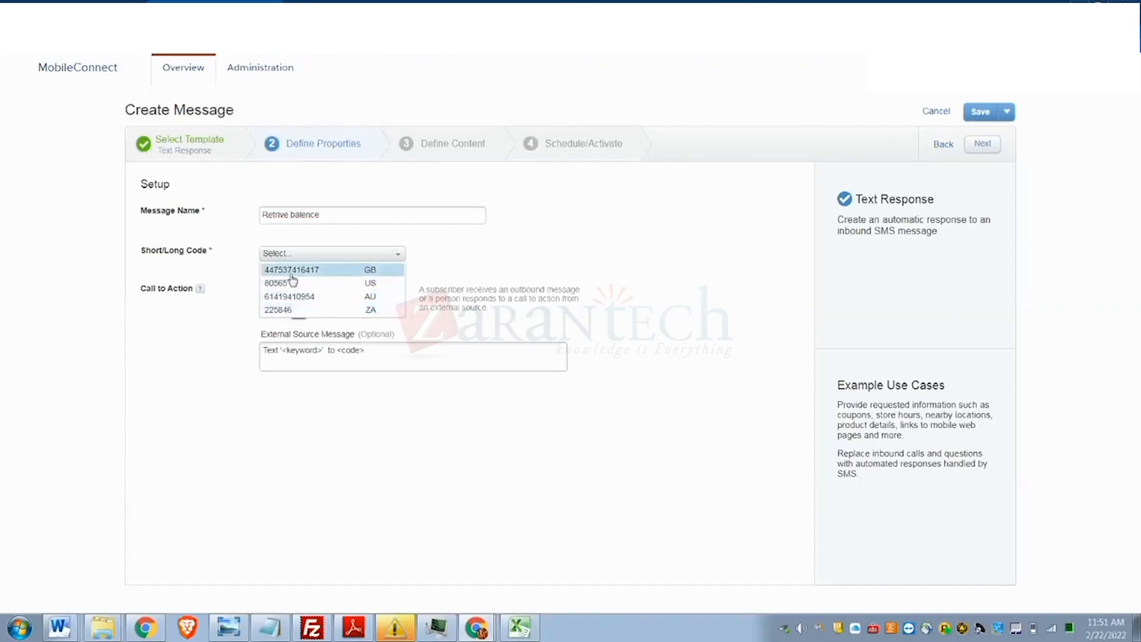
click(291, 283)
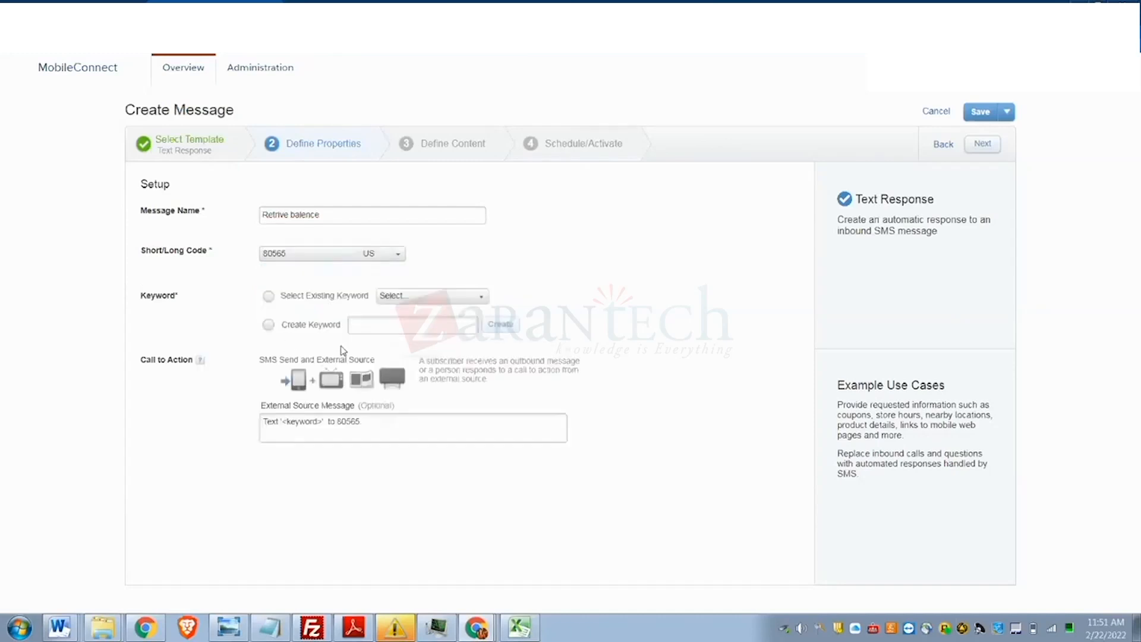
- Browse the existing keyword list, briefly trying Create Keyword, without picking one
click(392, 298)
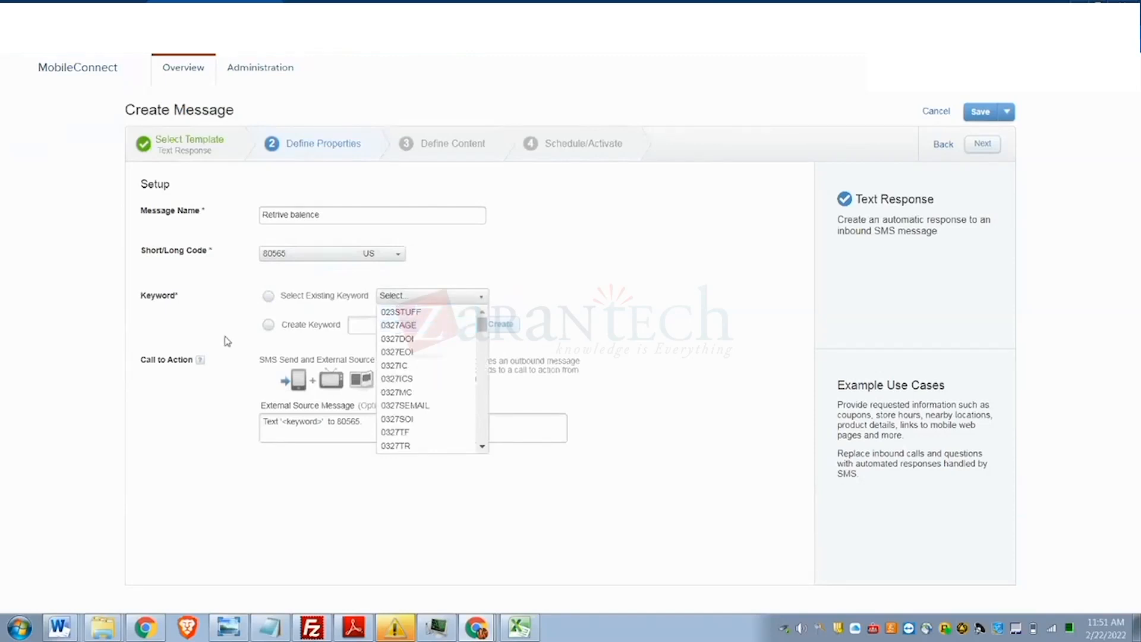
click(268, 324)
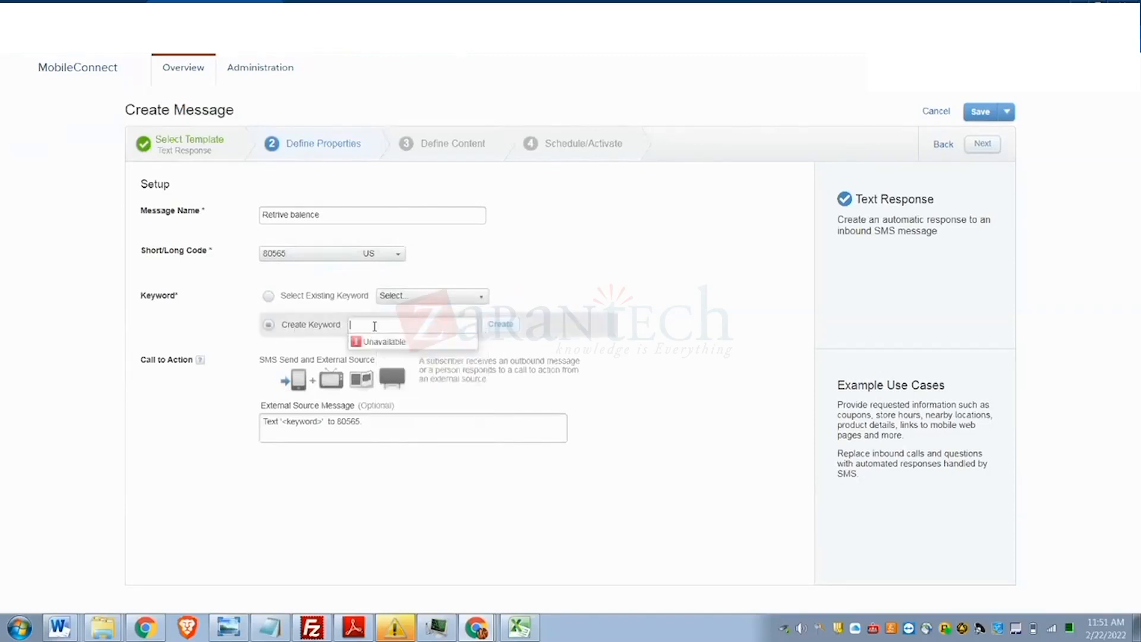
click(269, 297)
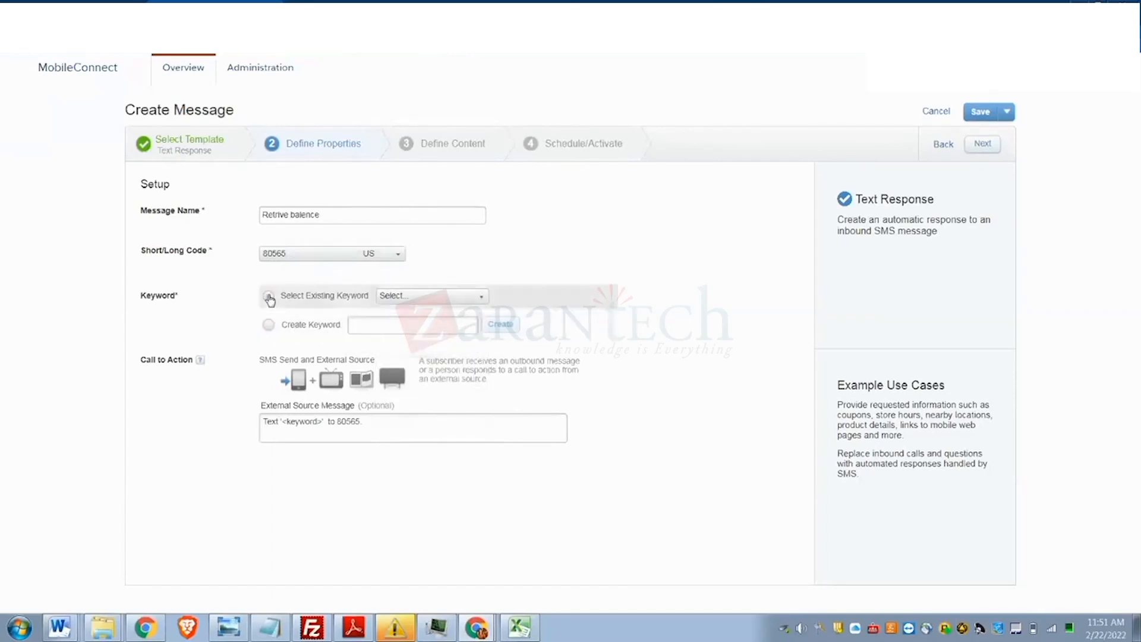
click(395, 302)
scroll(433, 362, down, 5)
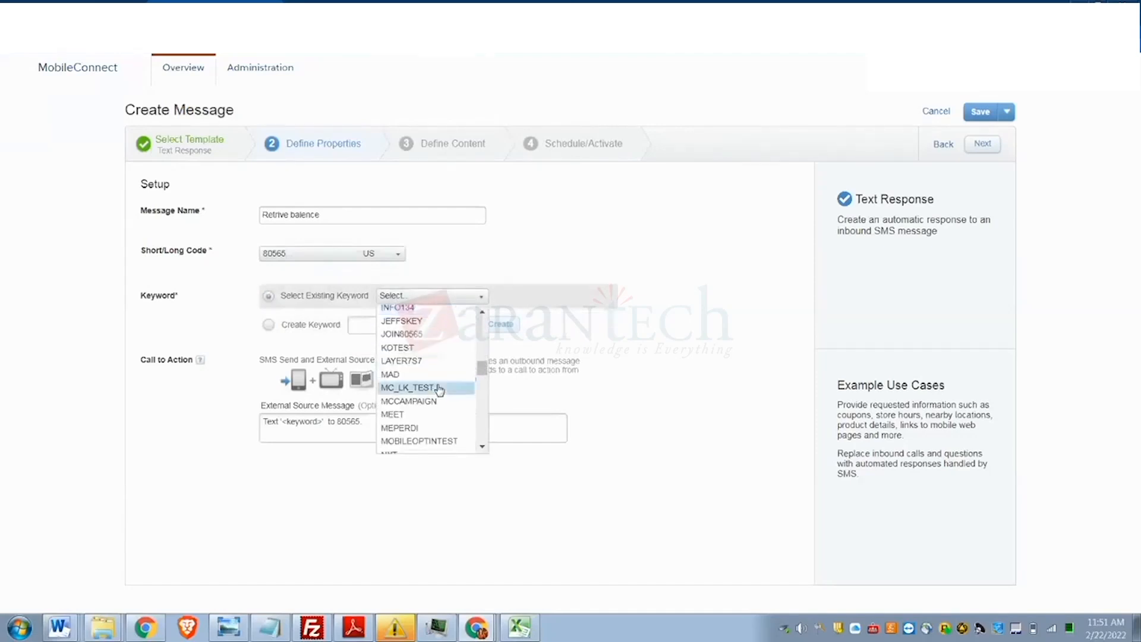
scroll(440, 389, down, 4)
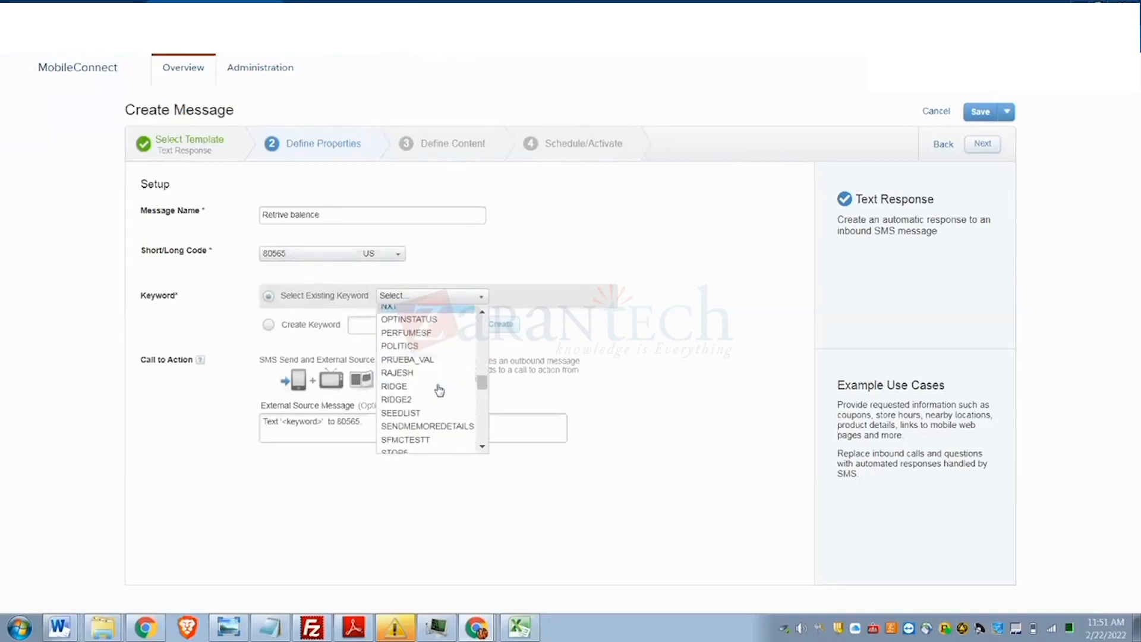
scroll(440, 389, down, 8)
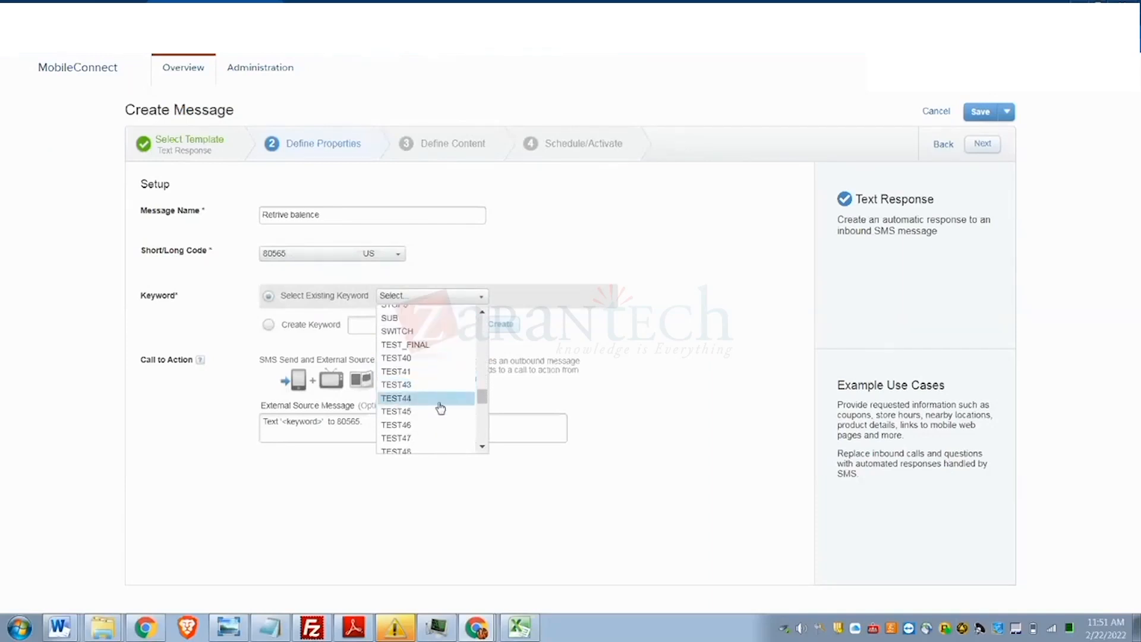
scroll(440, 411, down, 6)
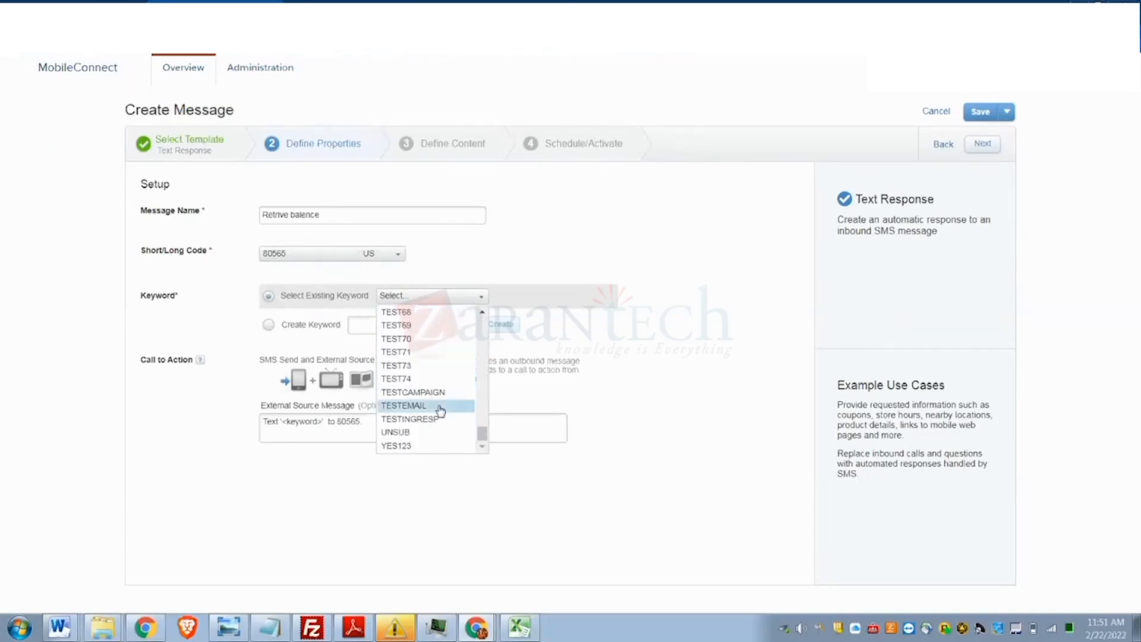
scroll(439, 412, up, 12)
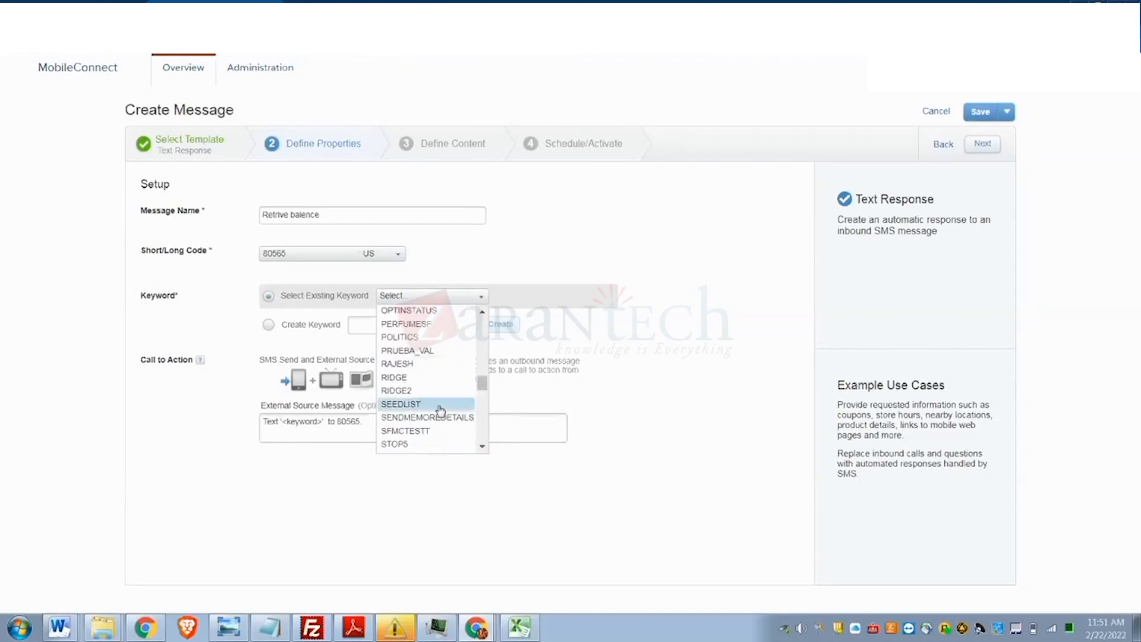
scroll(440, 410, up, 10)
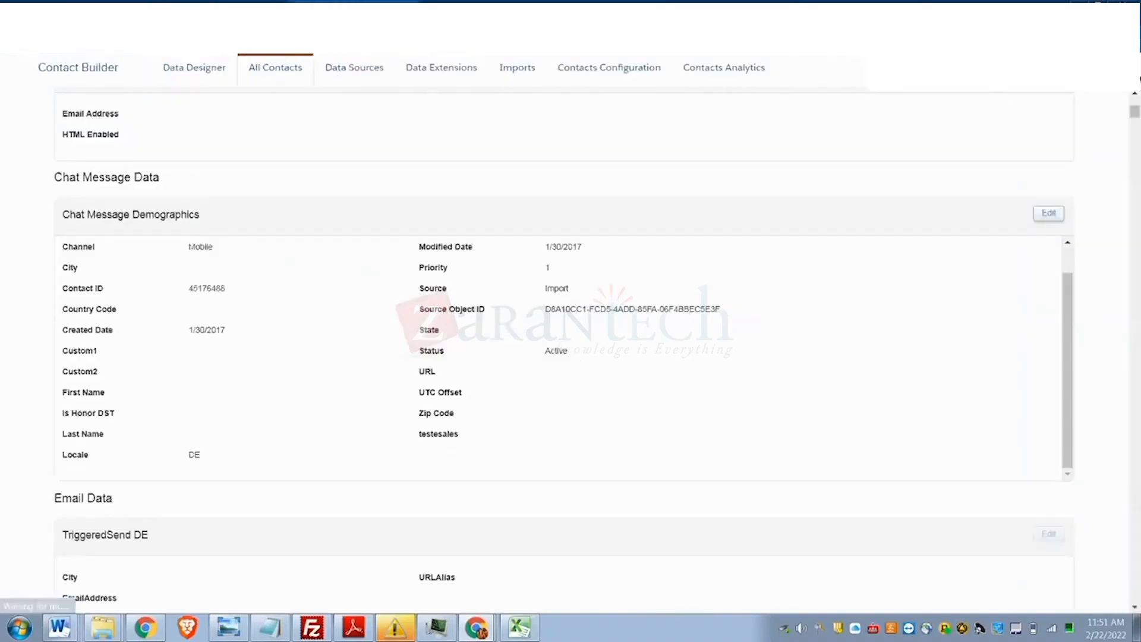
mouse_move(1123, 100)
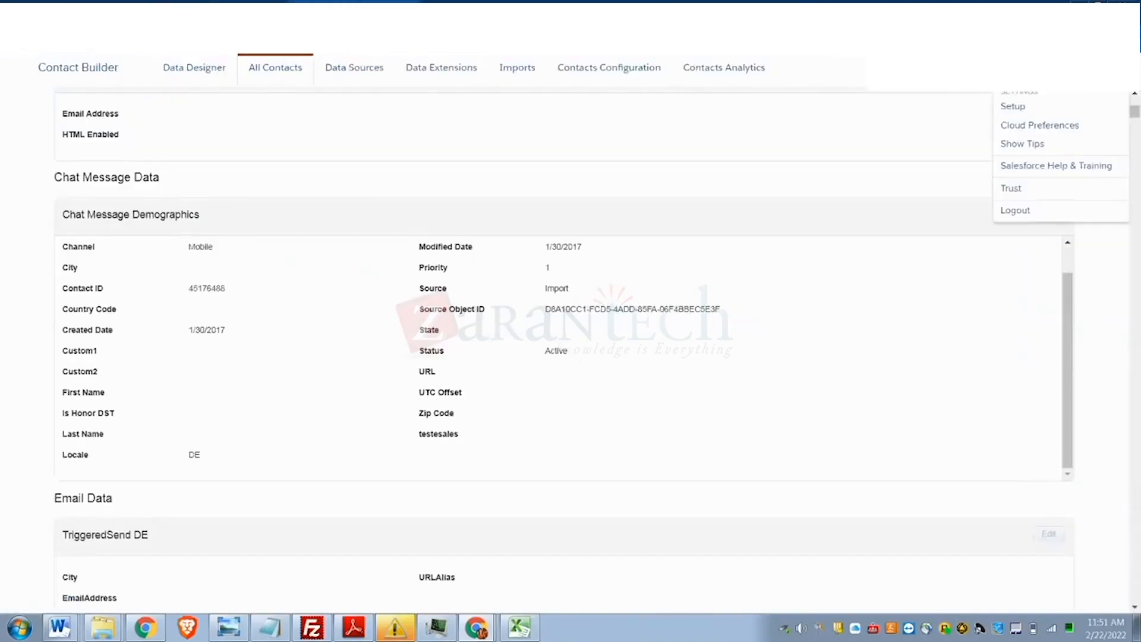
click(1013, 106)
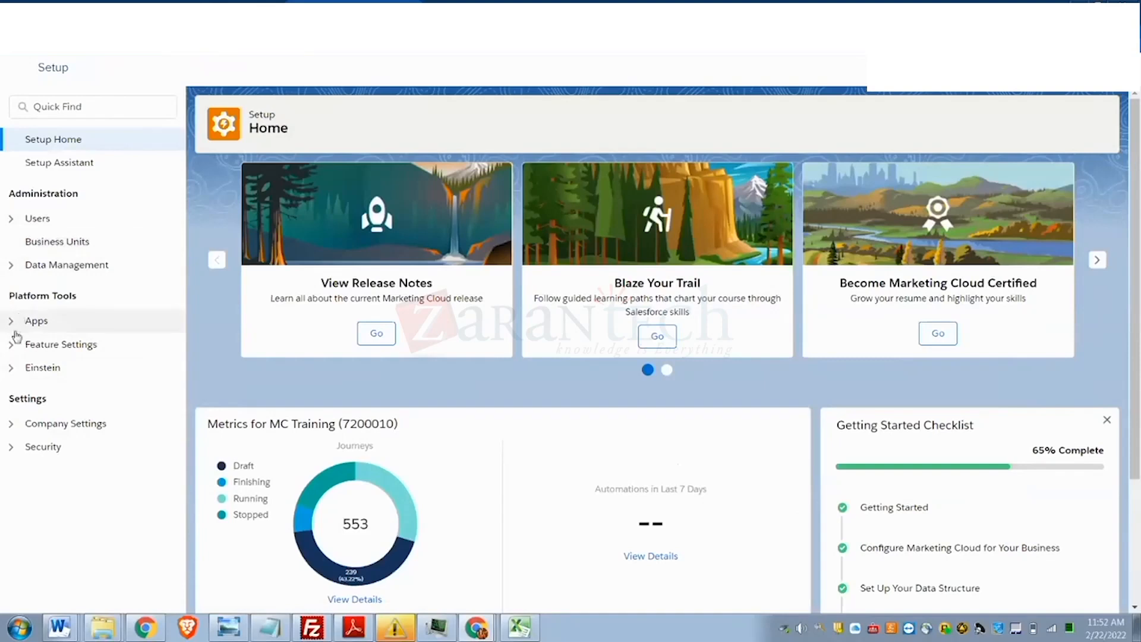
click(9, 350)
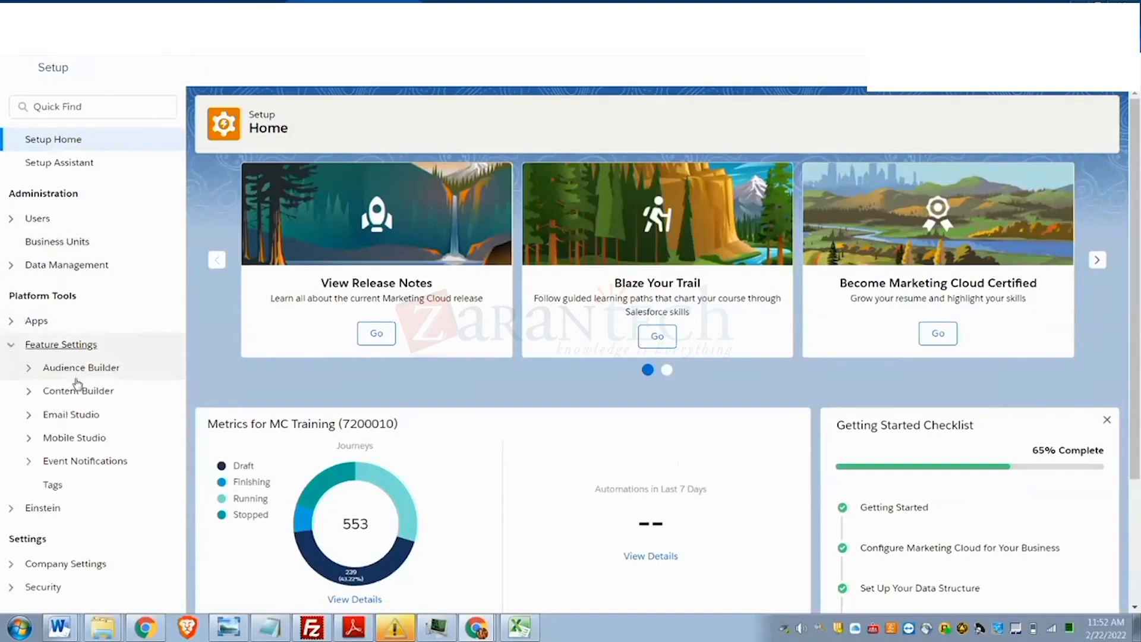
click(46, 443)
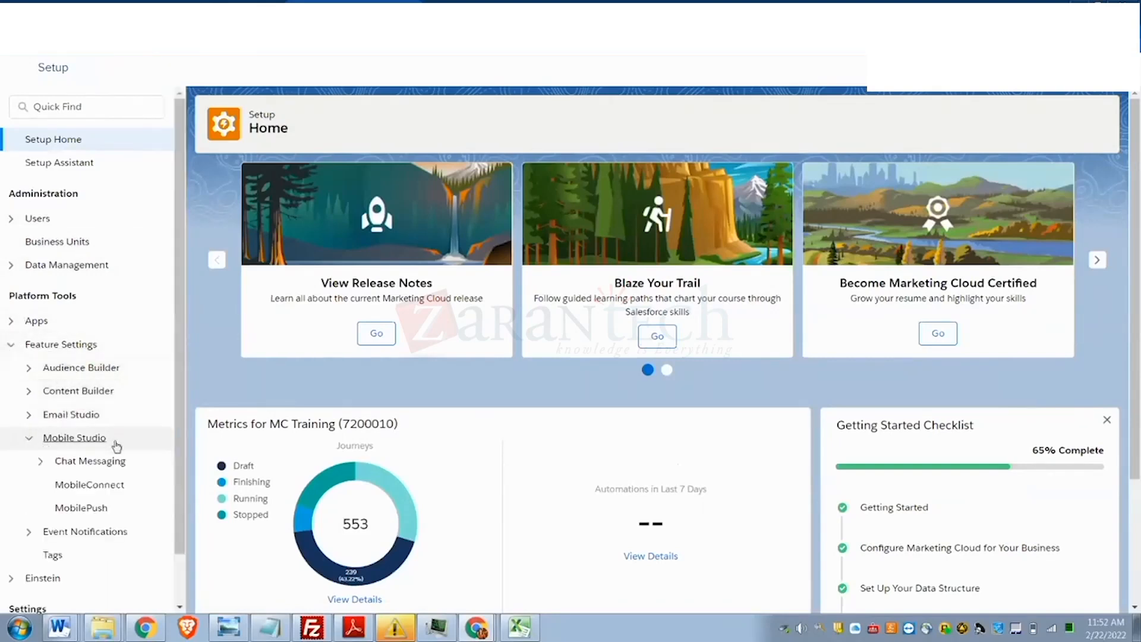
click(98, 494)
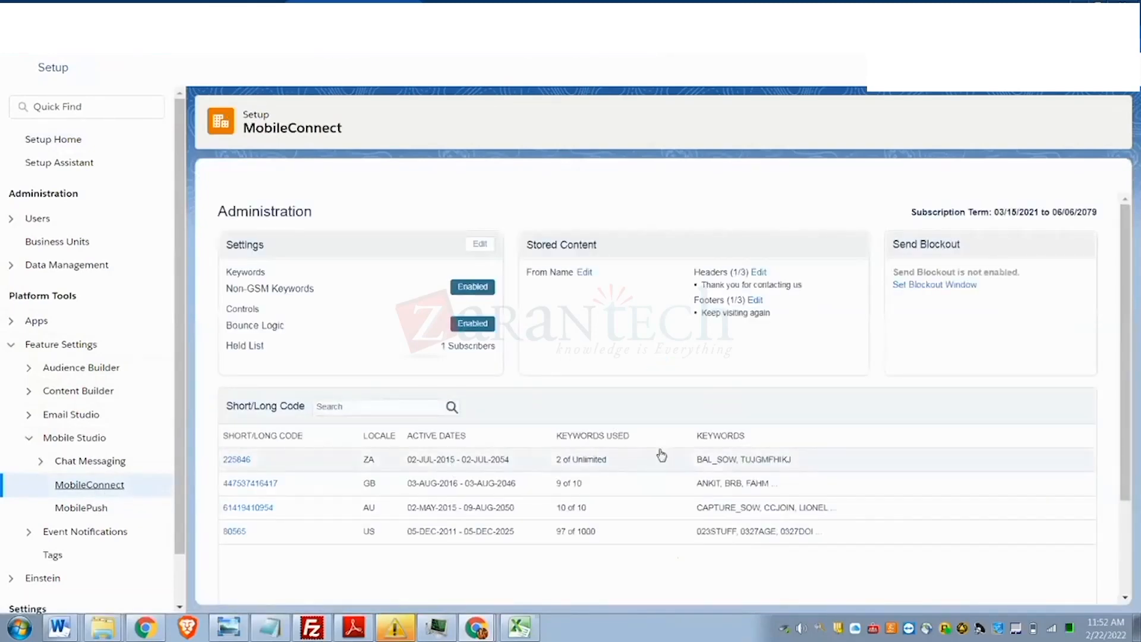
scroll(660, 455, down, 3)
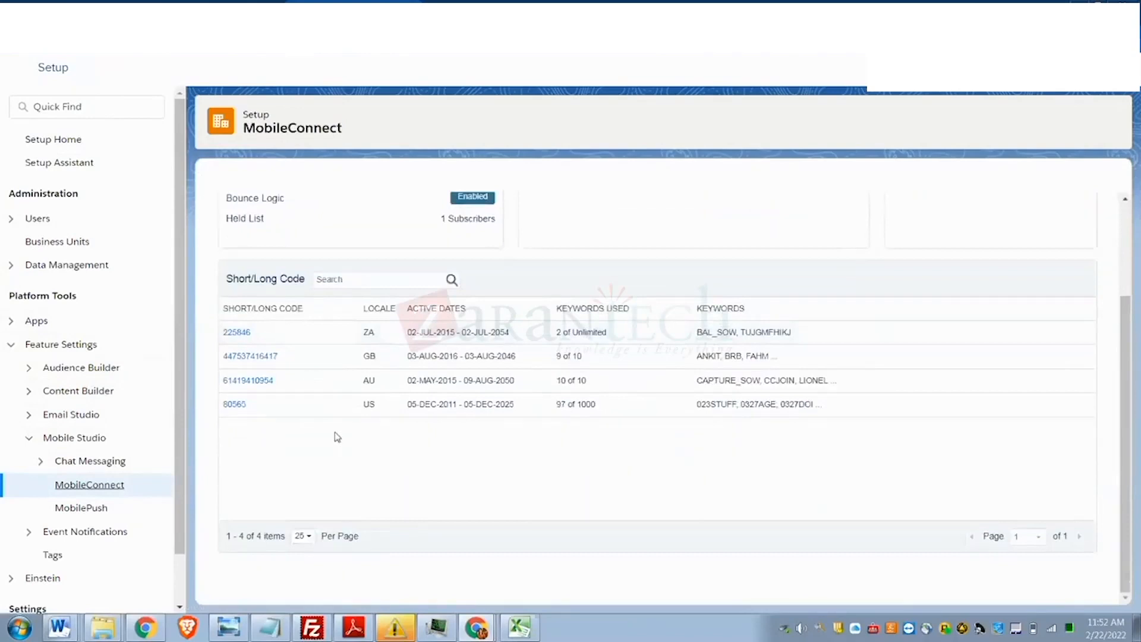
click(256, 381)
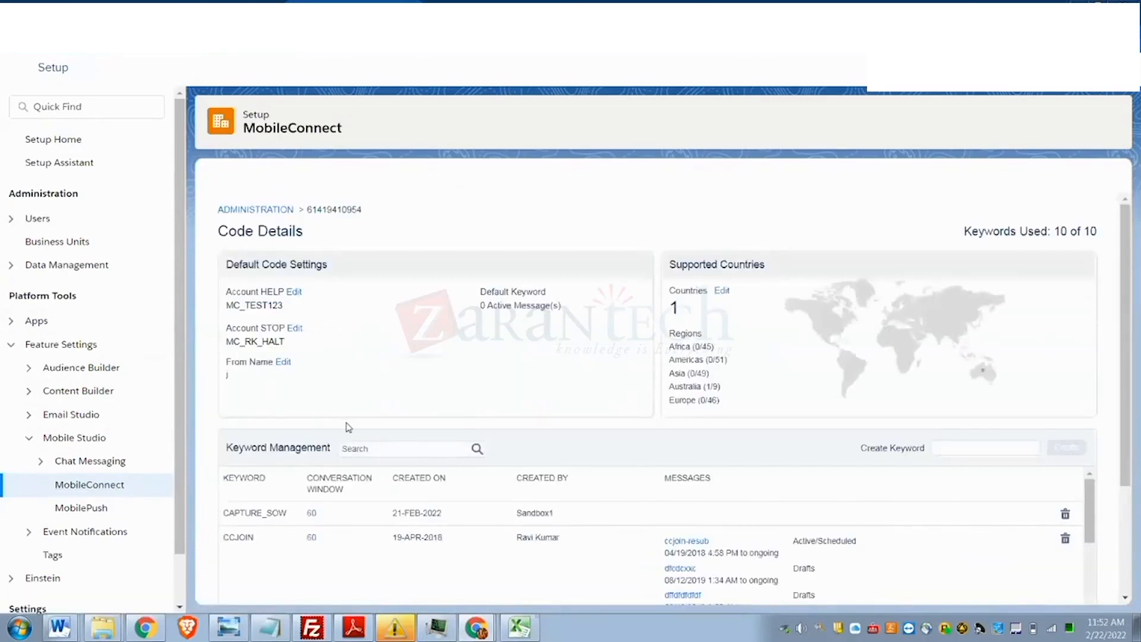
scroll(351, 427, down, 1)
scroll(351, 427, down, 2)
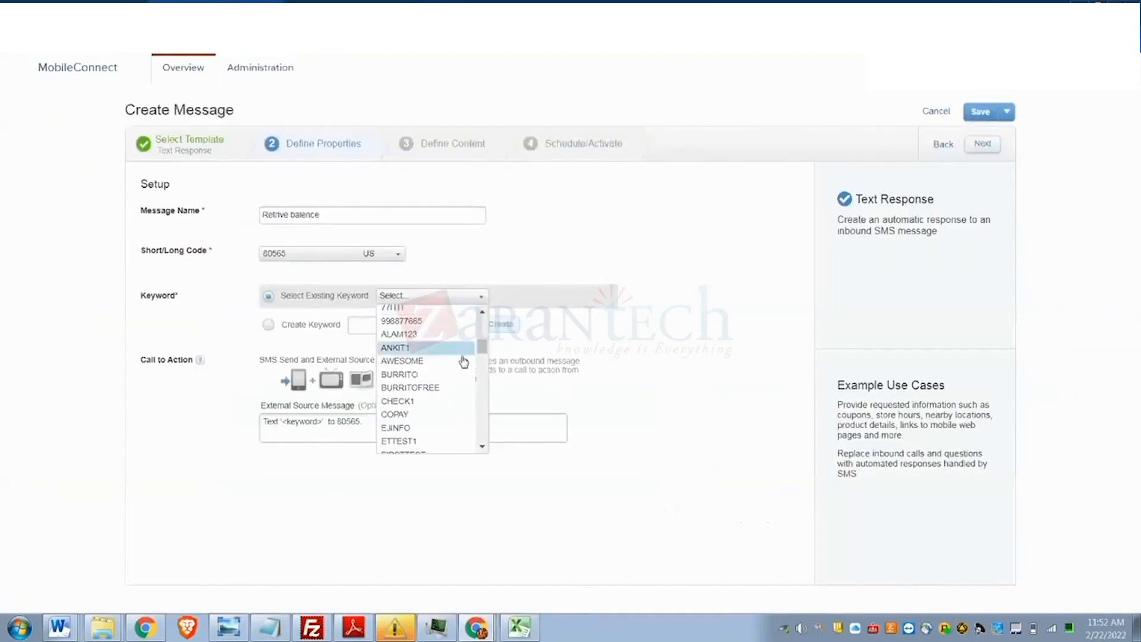
scroll(439, 407, up, 1)
scroll(439, 408, up, 1)
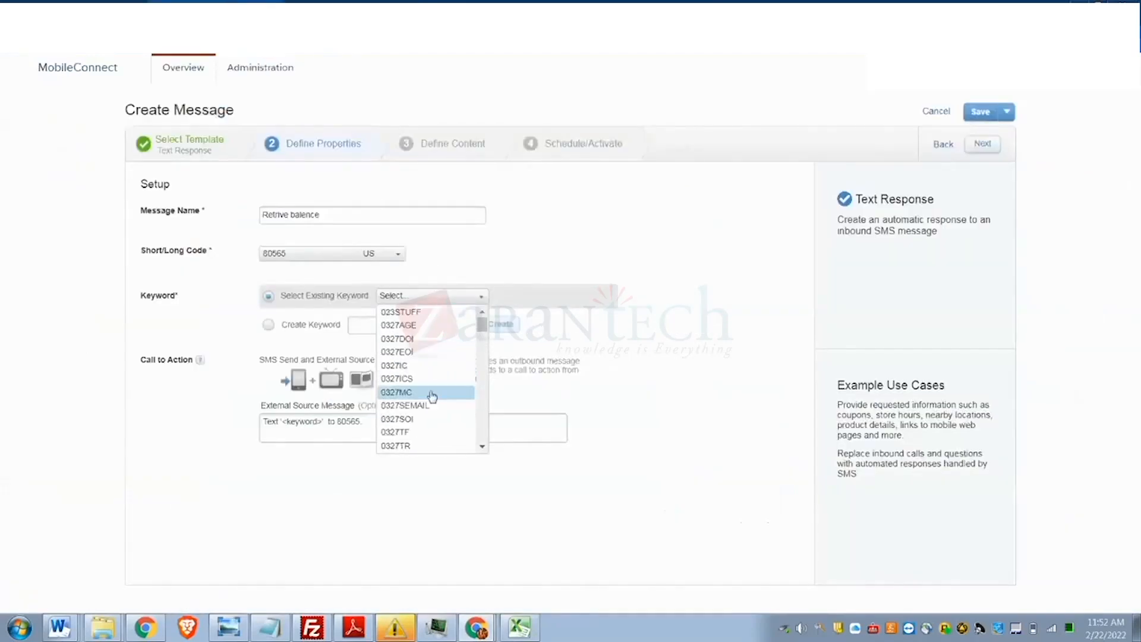
scroll(428, 356, down, 4)
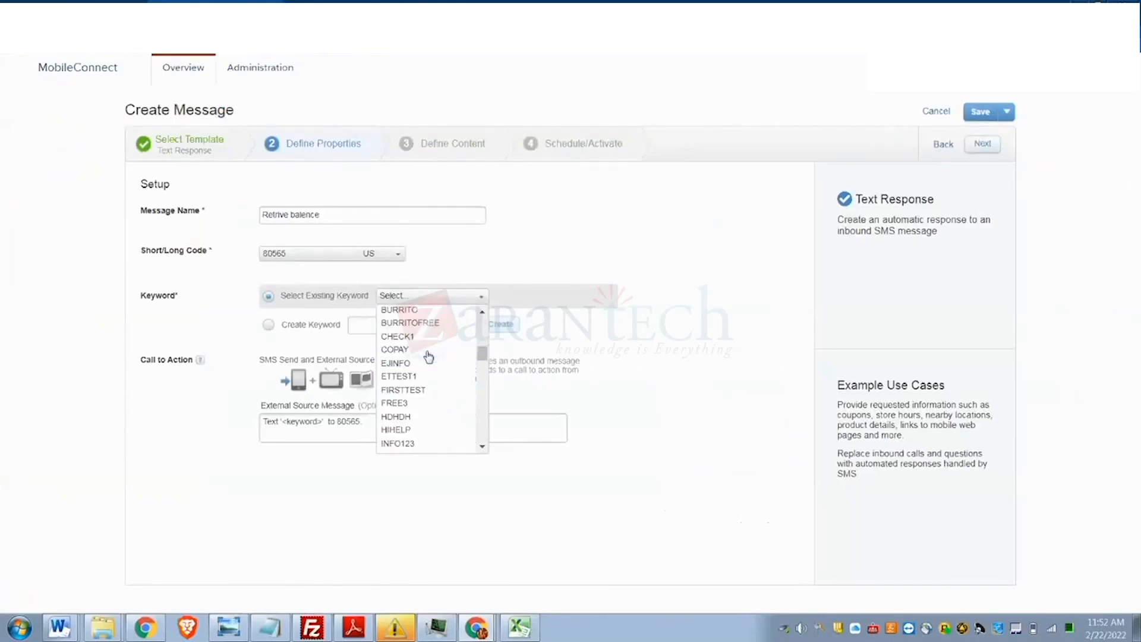
scroll(429, 357, down, 6)
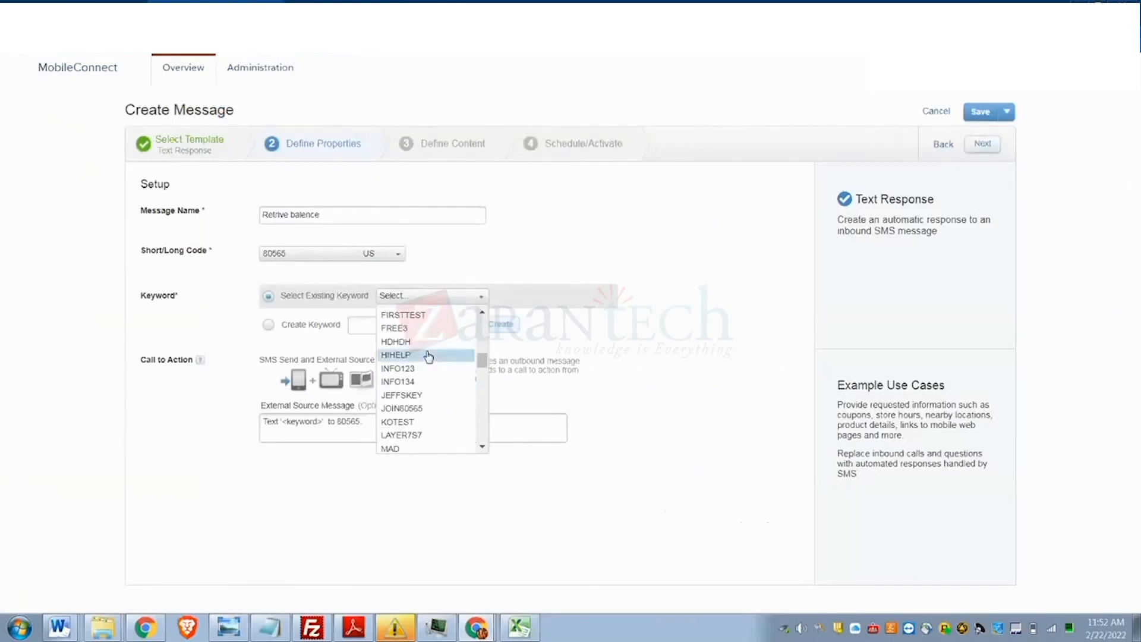
scroll(428, 356, down, 8)
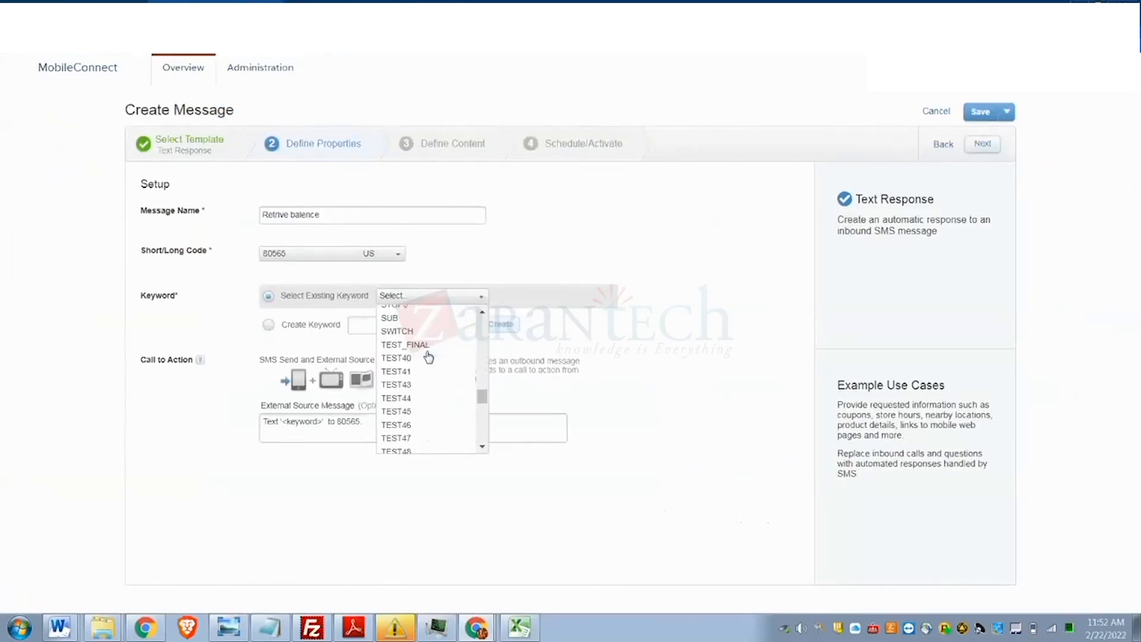
scroll(428, 357, down, 6)
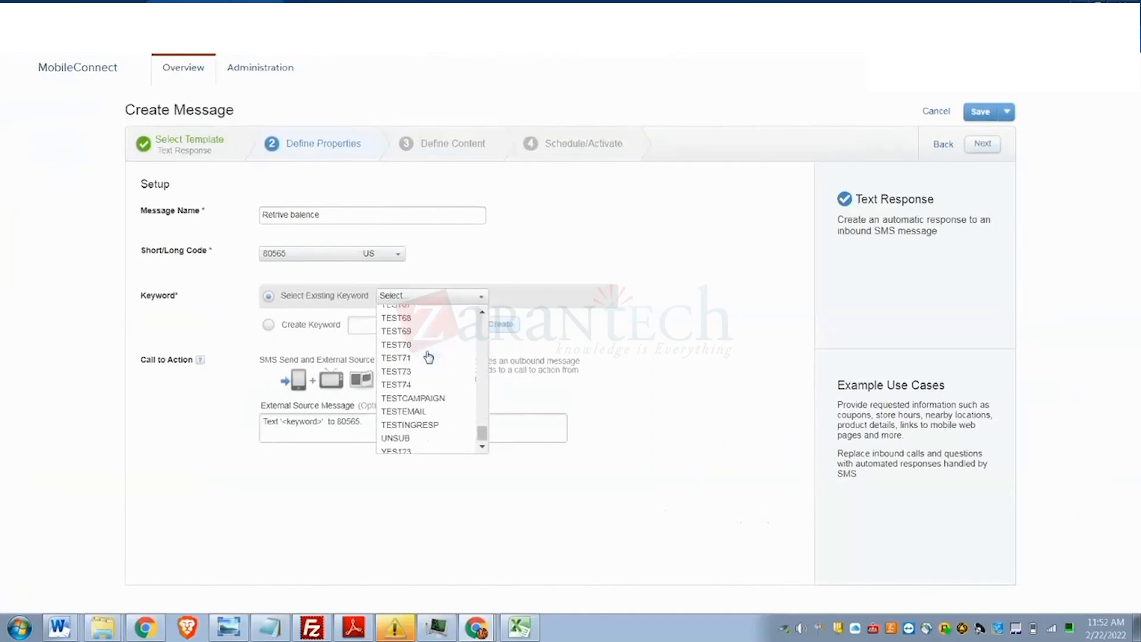
scroll(425, 433, up, 15)
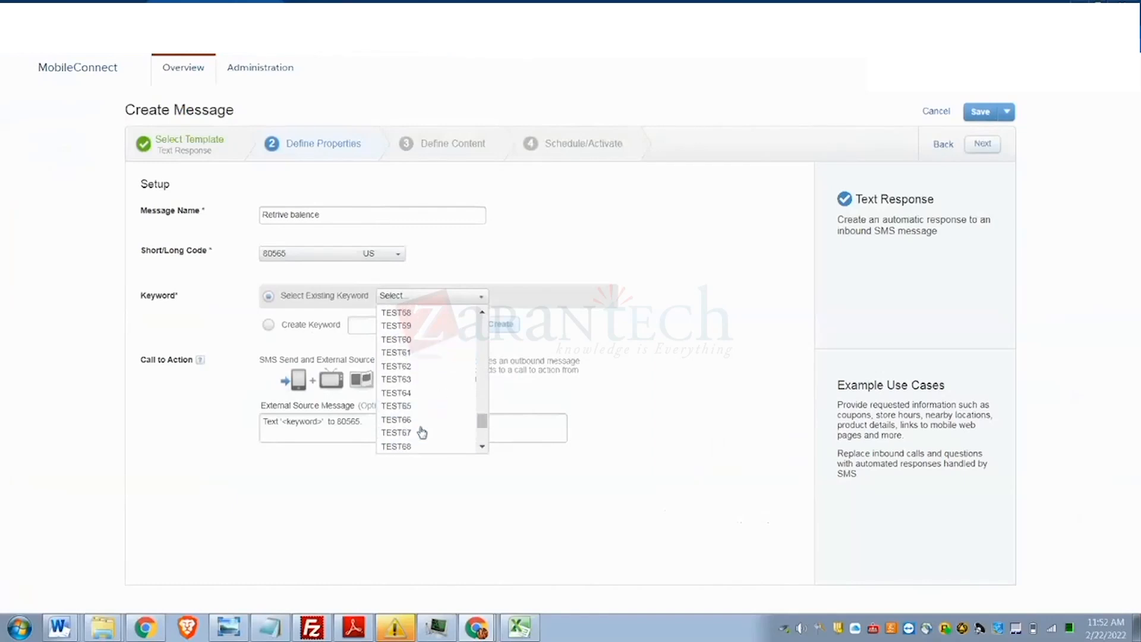
scroll(422, 423, down, 4)
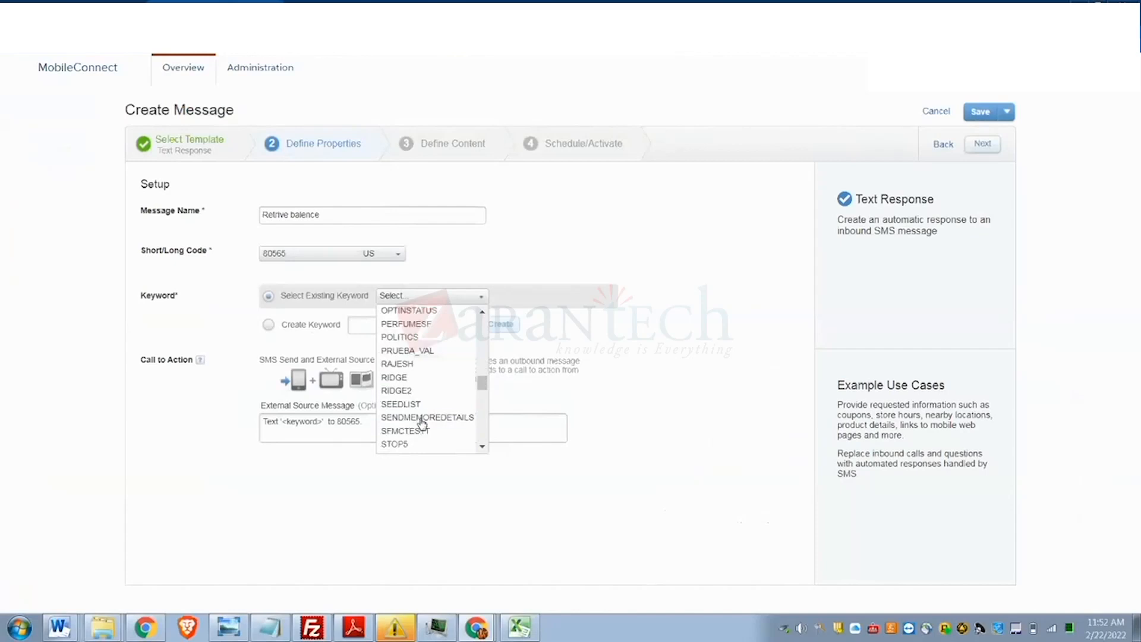
click(378, 2)
drag(481, 383, 482, 453)
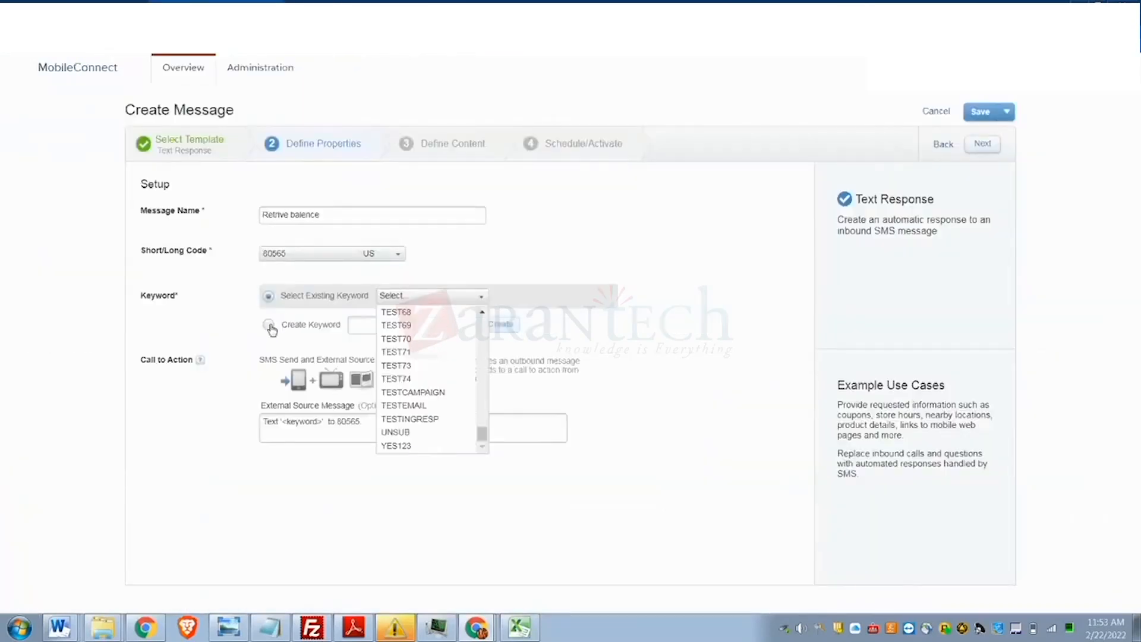
- Create the new keyword BAL_SOW and advance to Define Content
click(268, 324)
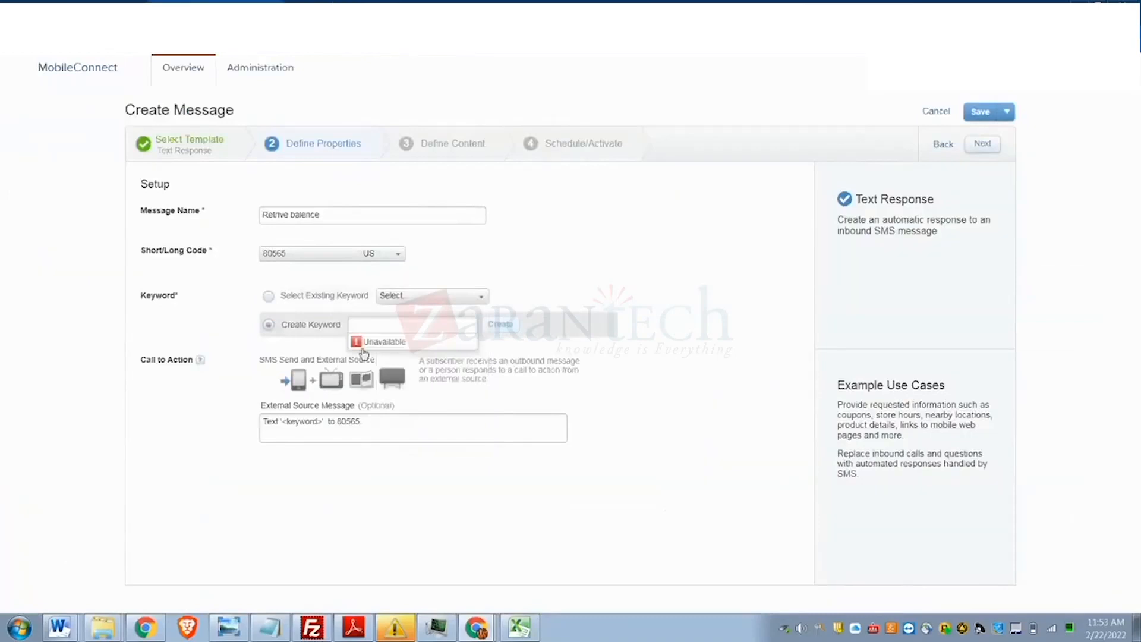
click(362, 321)
text(BAL_SOW)
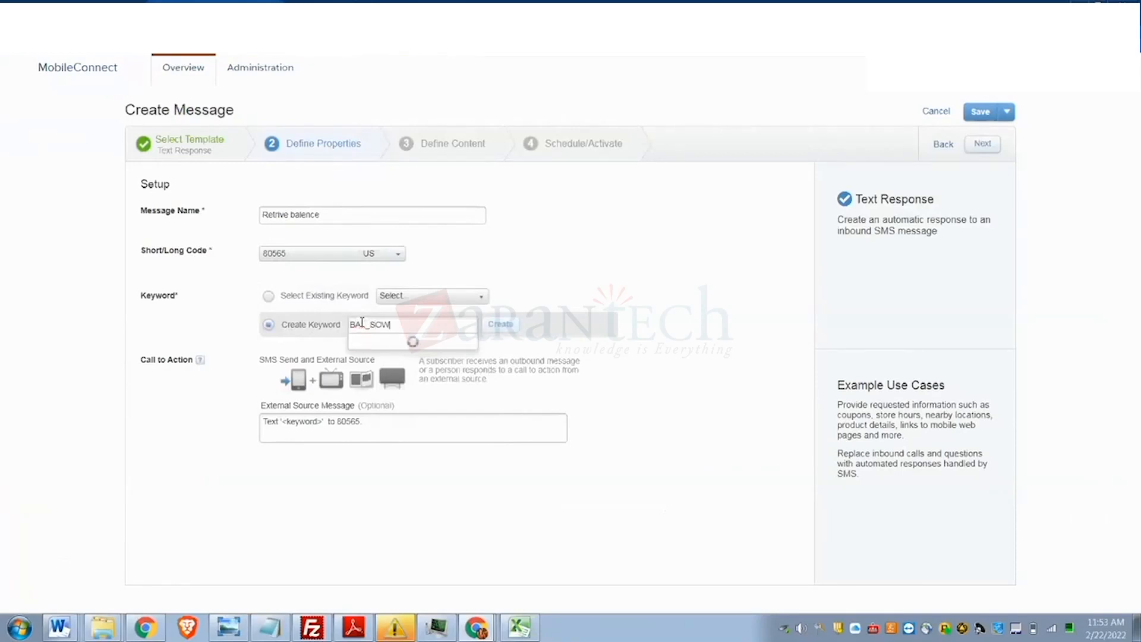
click(505, 325)
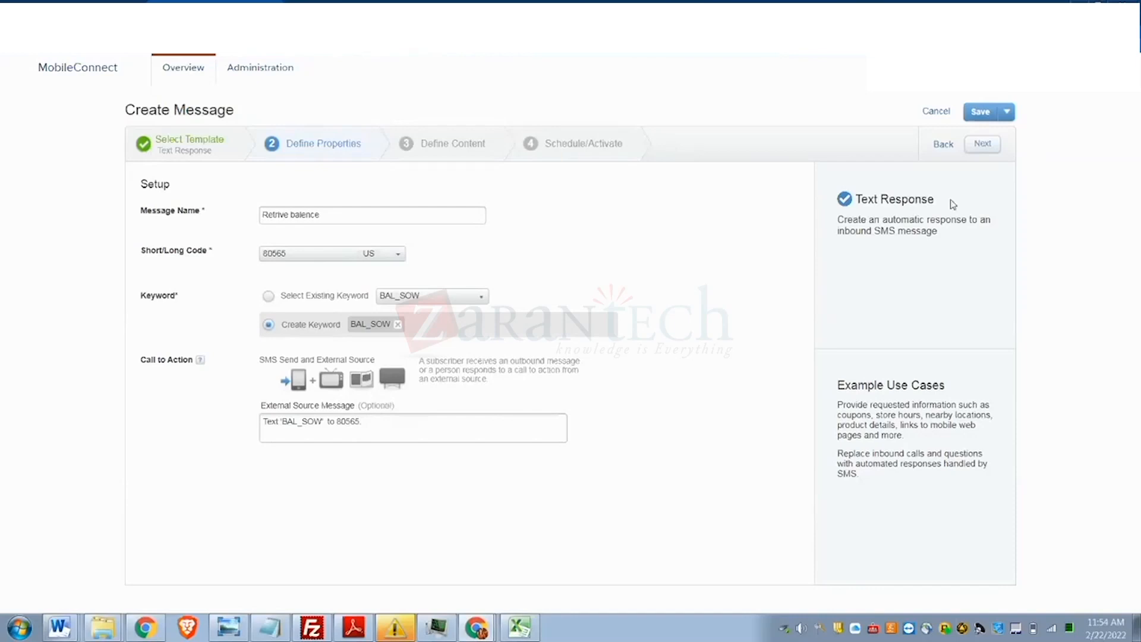
click(986, 144)
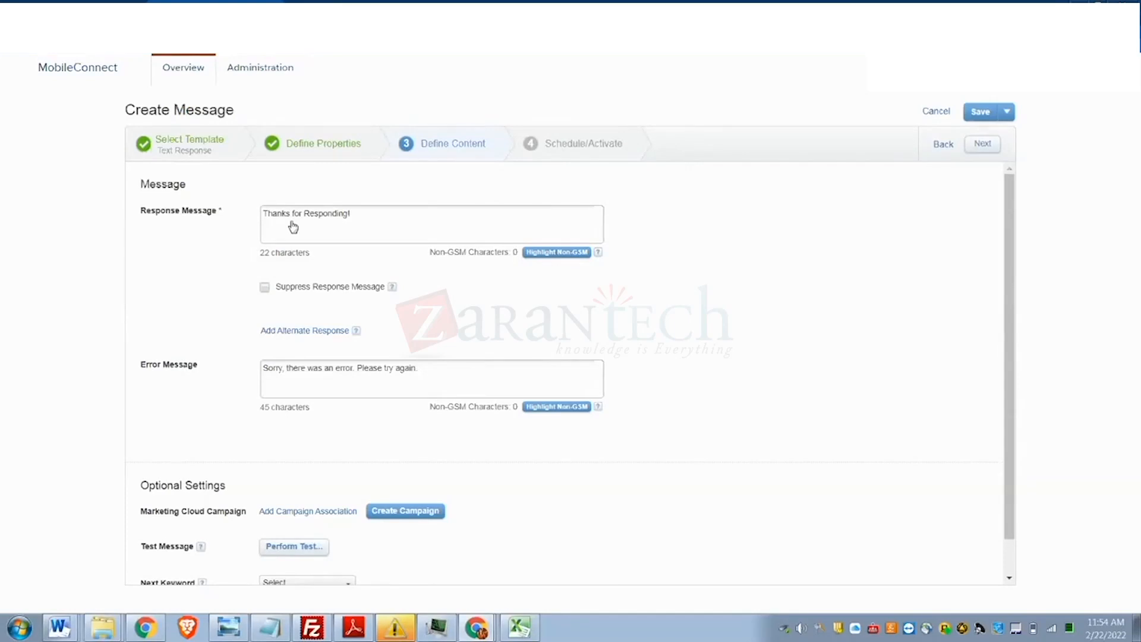
- Open the 'Thanks for Responding!' response message in its editor with phone preview
click(360, 218)
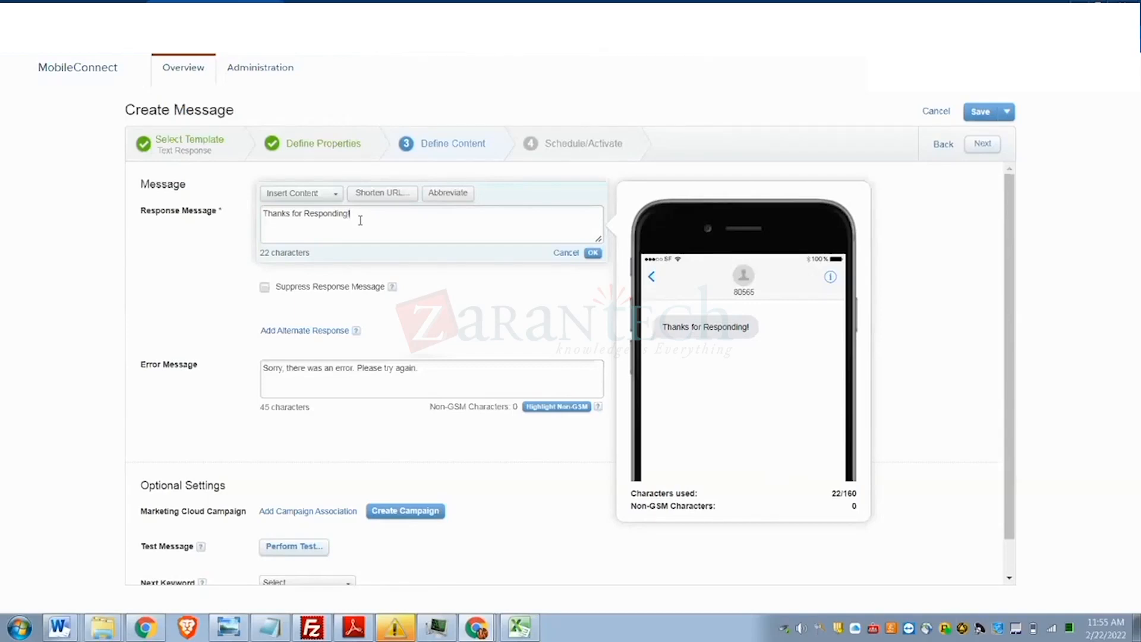
- Bring up the customer spreadsheet to check which columns it has
click(517, 631)
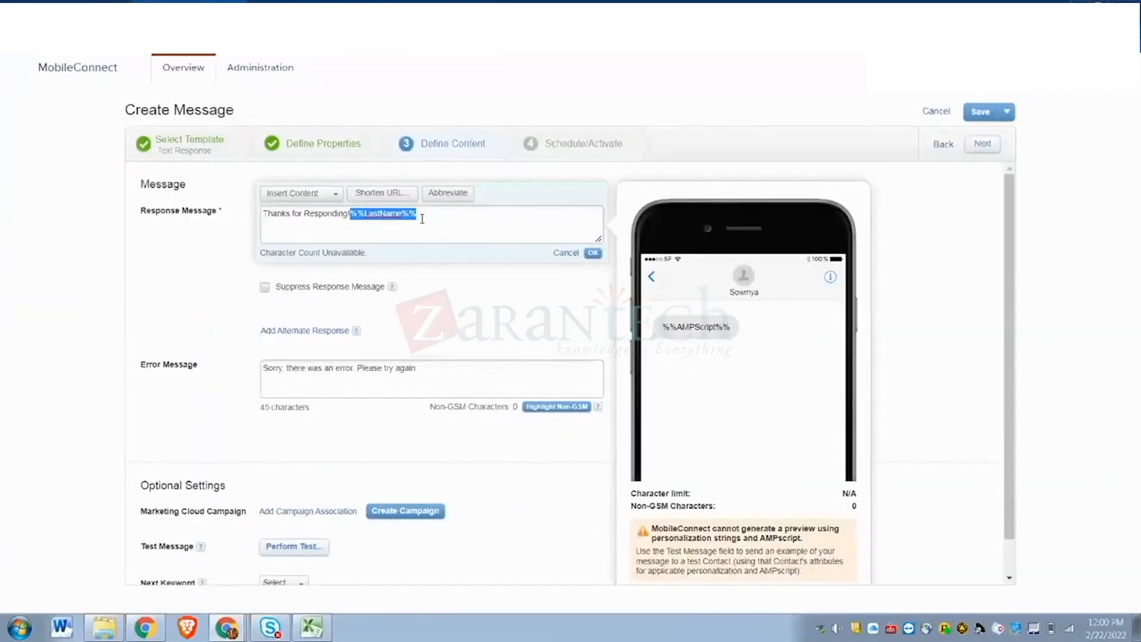
- Recheck the spreadsheet, then add '!' after 'Responding' so it reads 'Thanks for Responding!%%LastName%%'
click(296, 629)
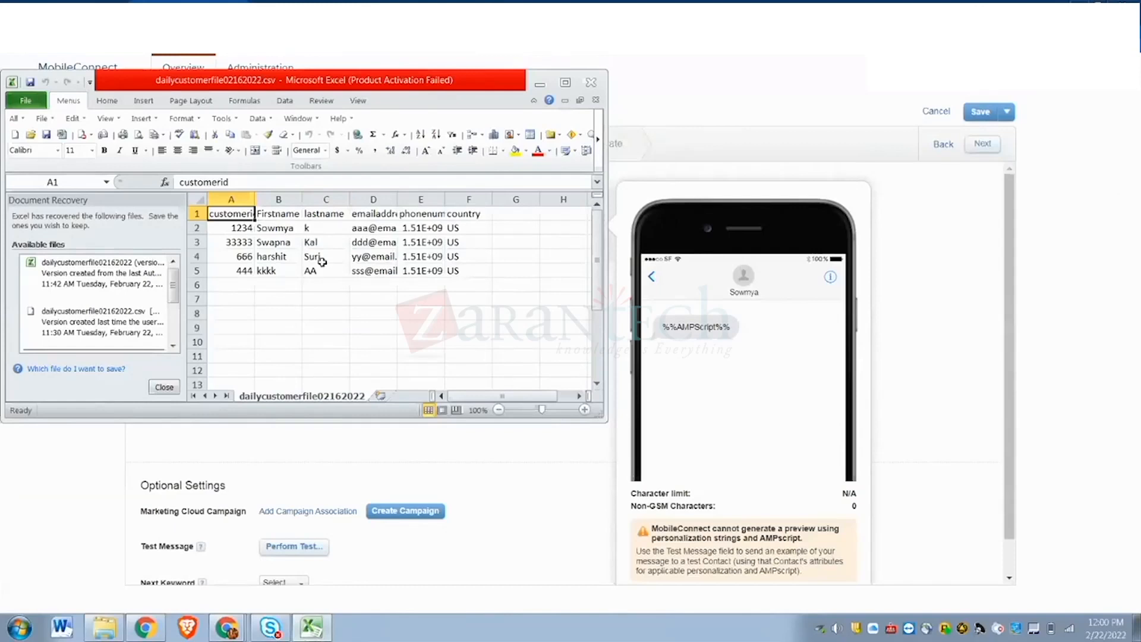
key(alt+Tab)
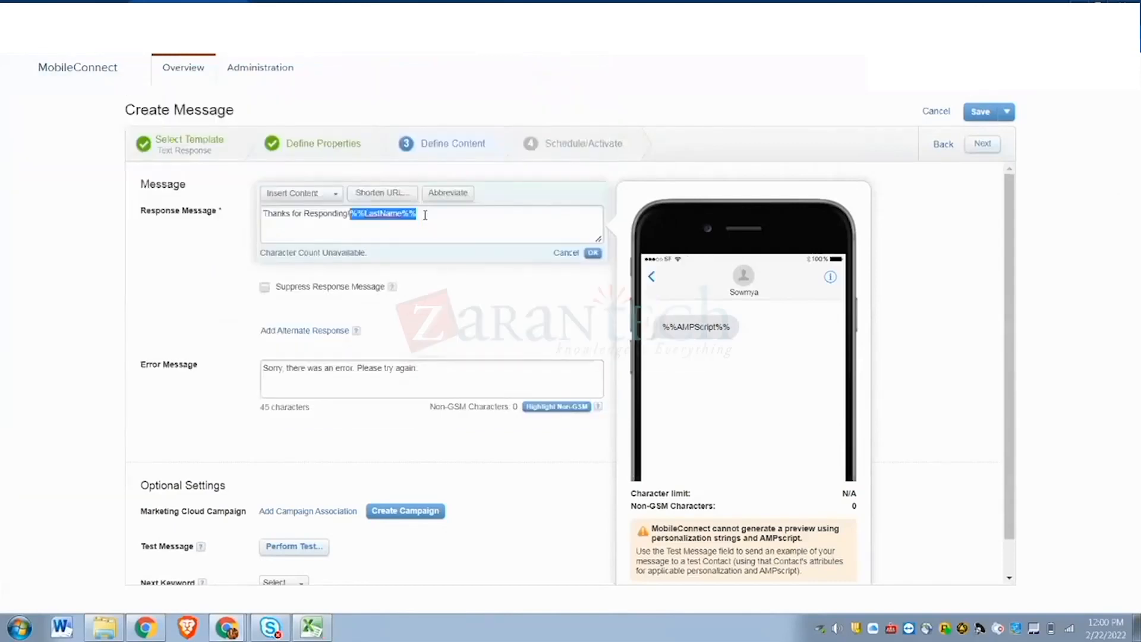
key(Left)
text(!)
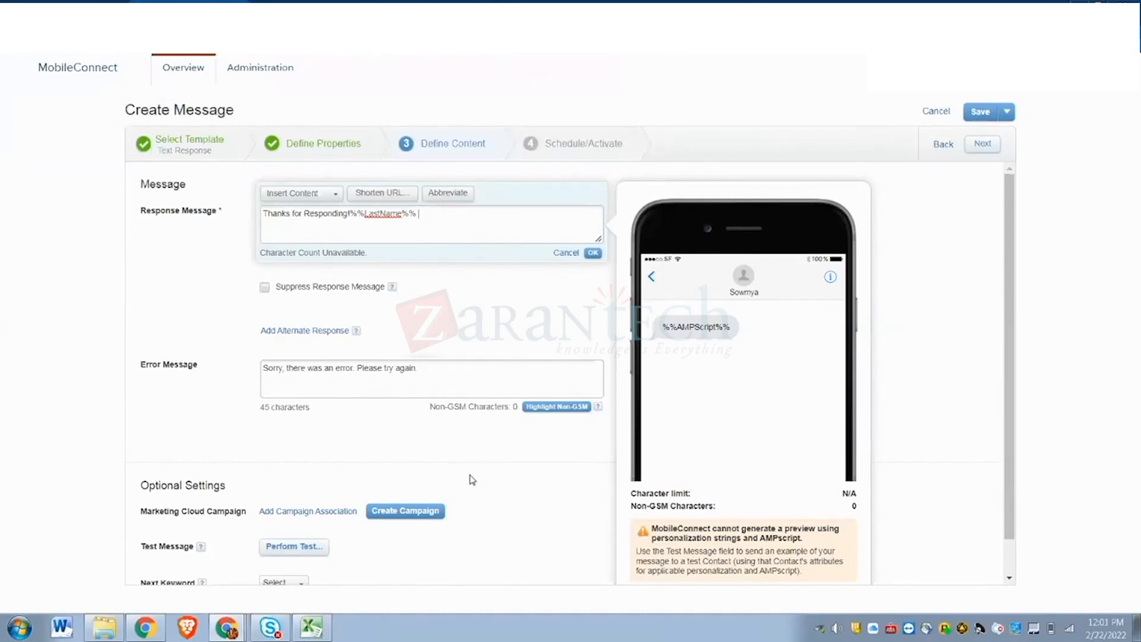
- Schedule the Bal_sow Text Response and start its response window immediately
click(981, 145)
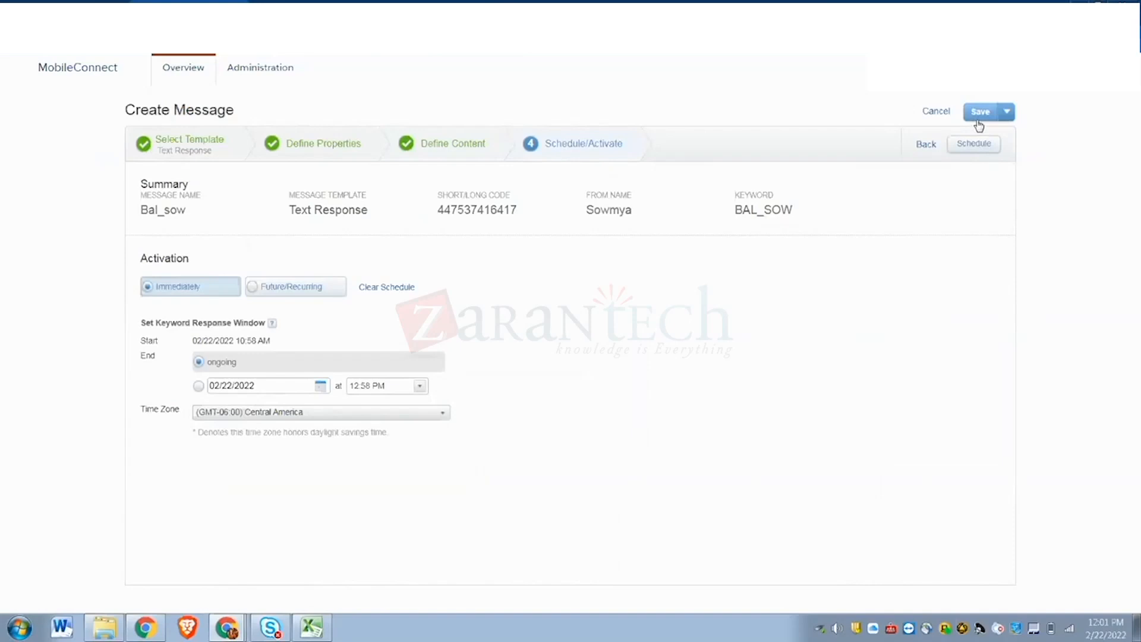
click(973, 145)
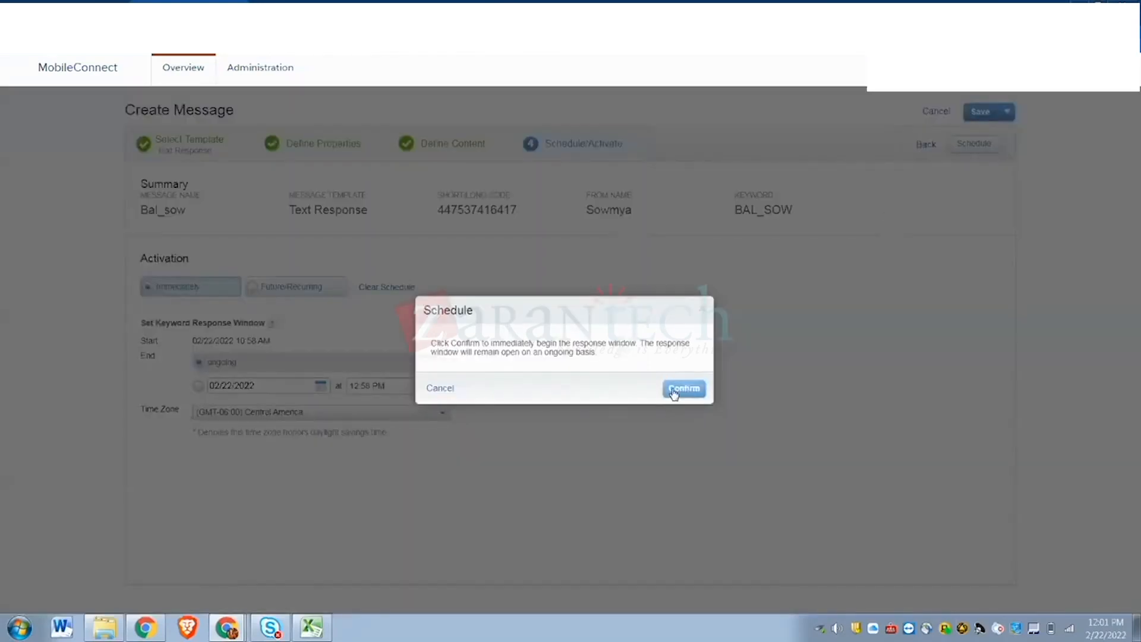
click(680, 388)
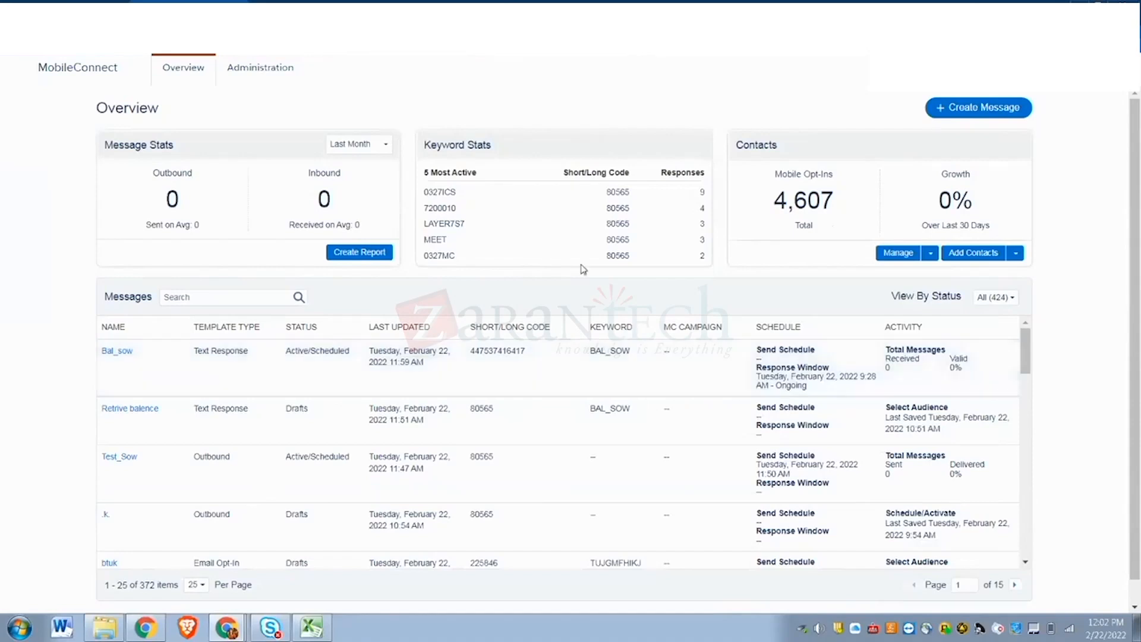
- Create a new MobileConnect message, getting past the improvements introduction
click(950, 112)
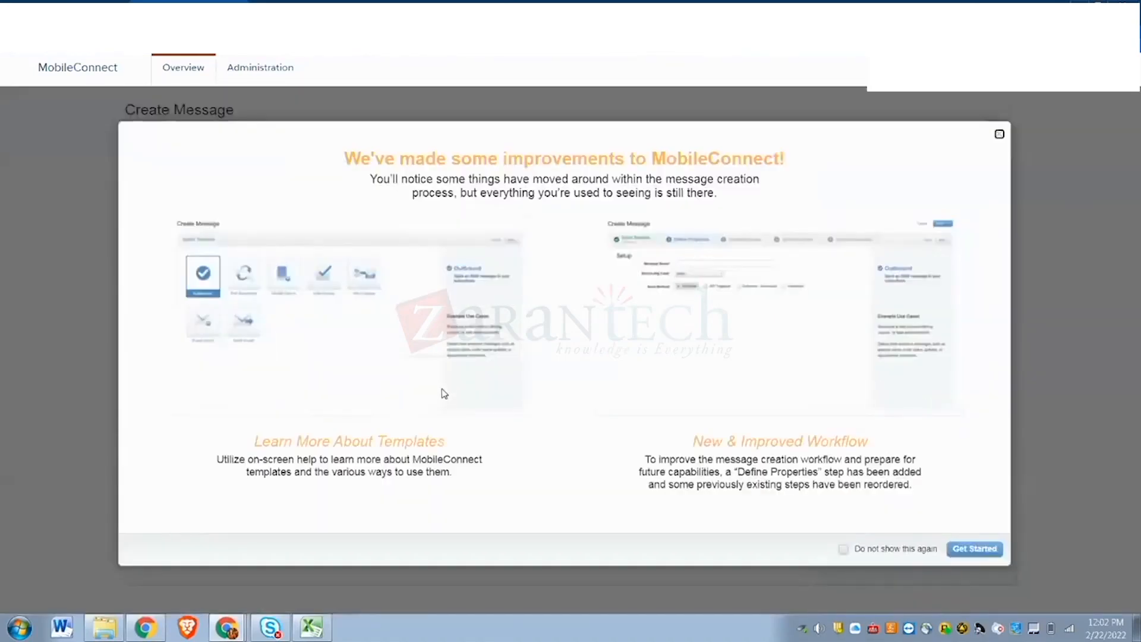
click(985, 546)
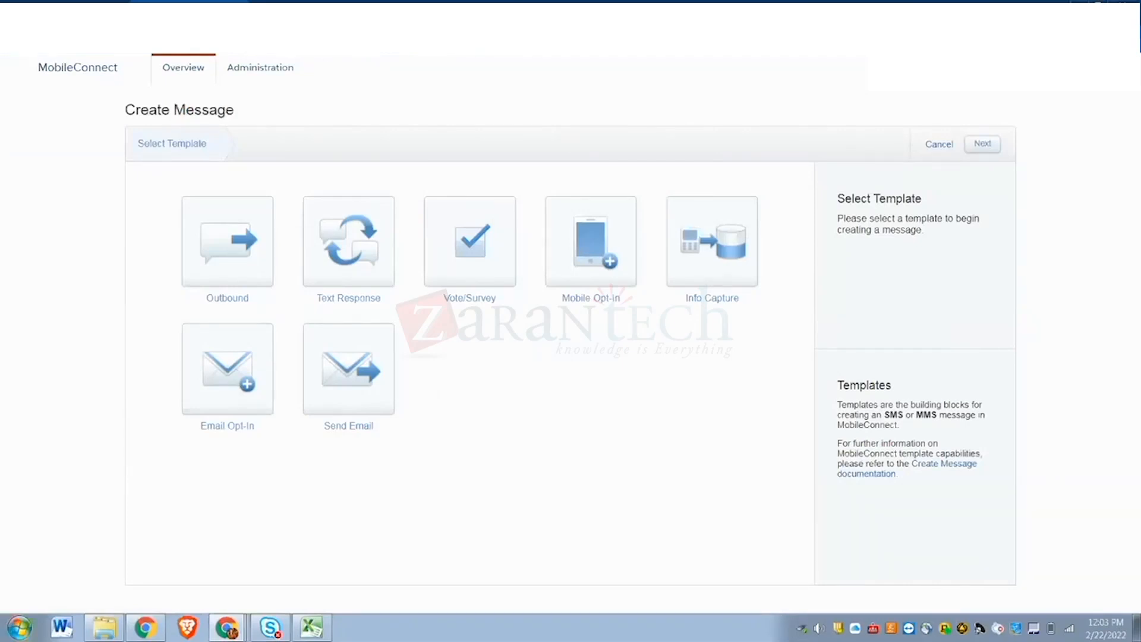
- Pick the Send Email template after abandoning a Windows search for 'sni'
click(18, 629)
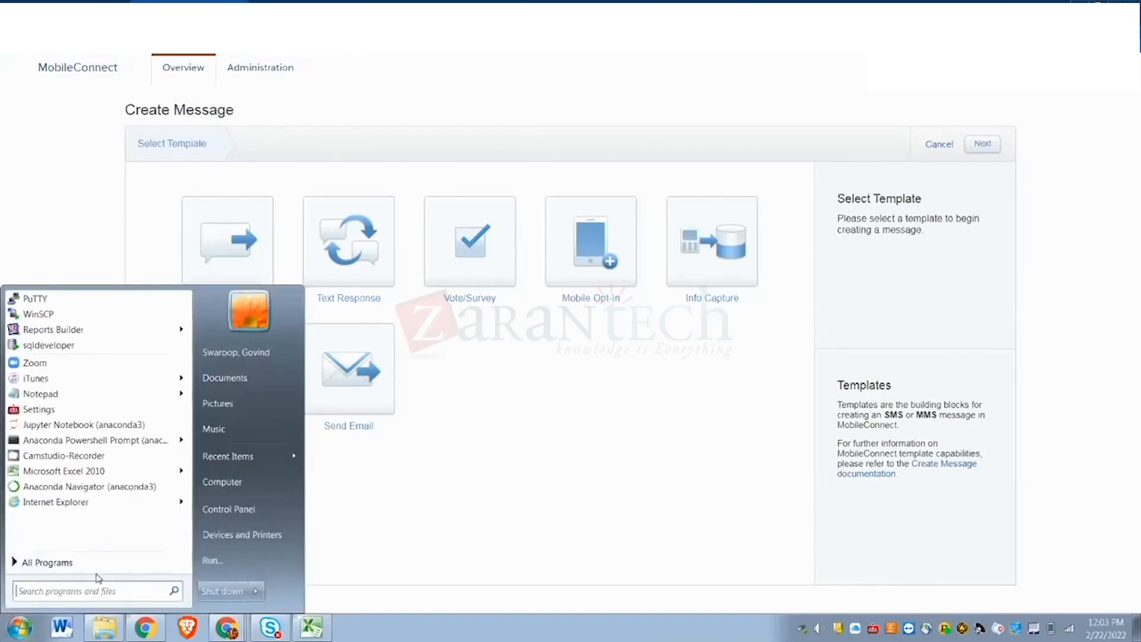
click(111, 594)
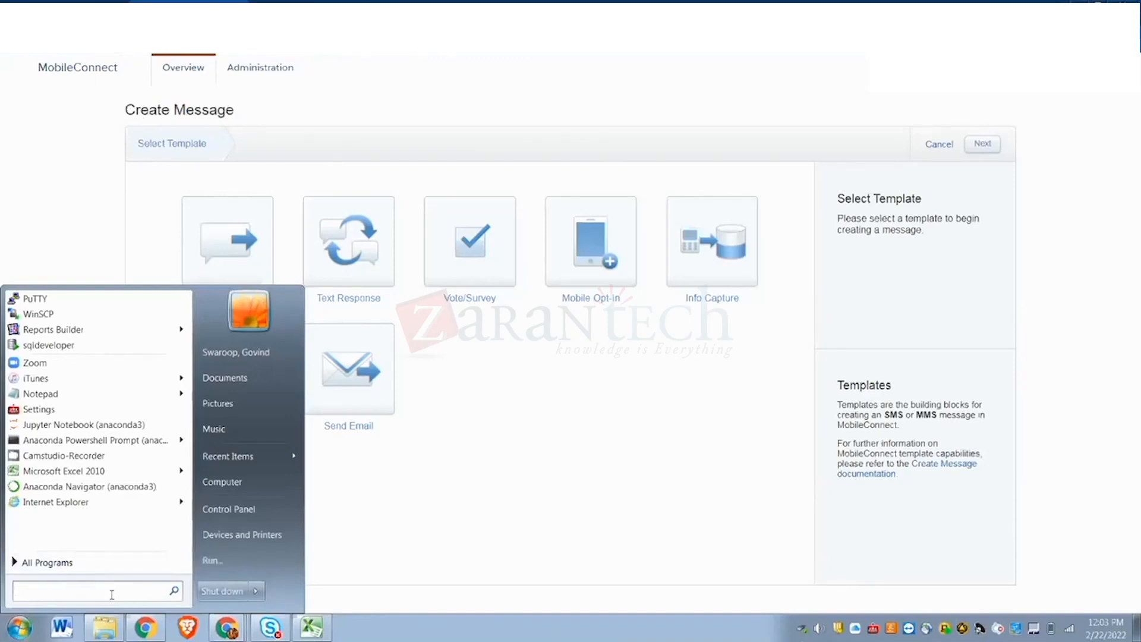
text(sni)
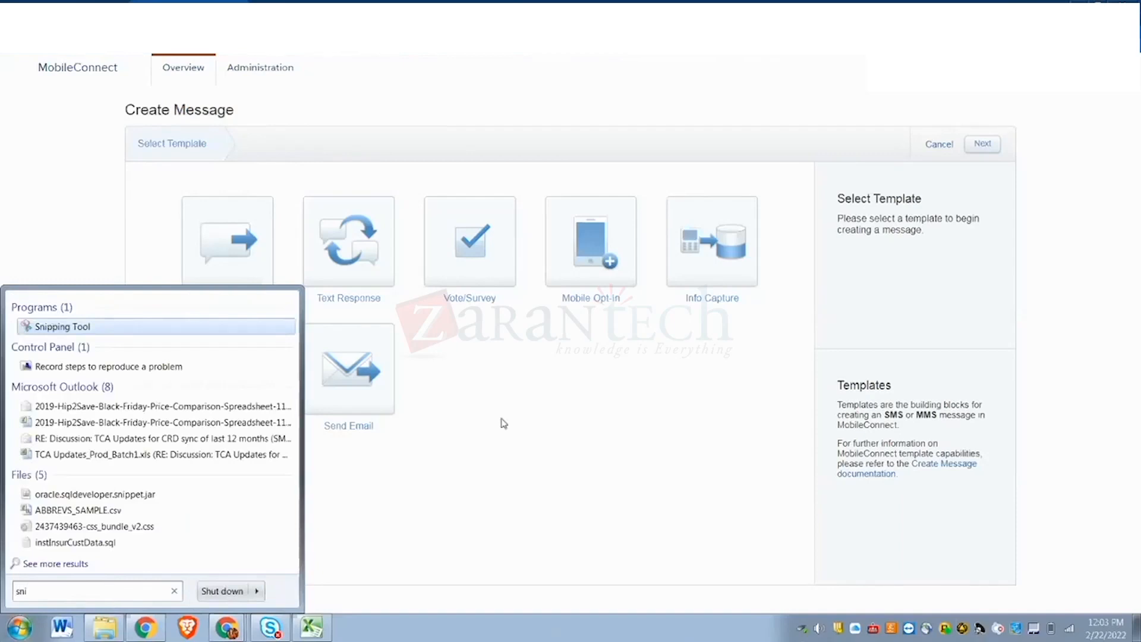
key(Return)
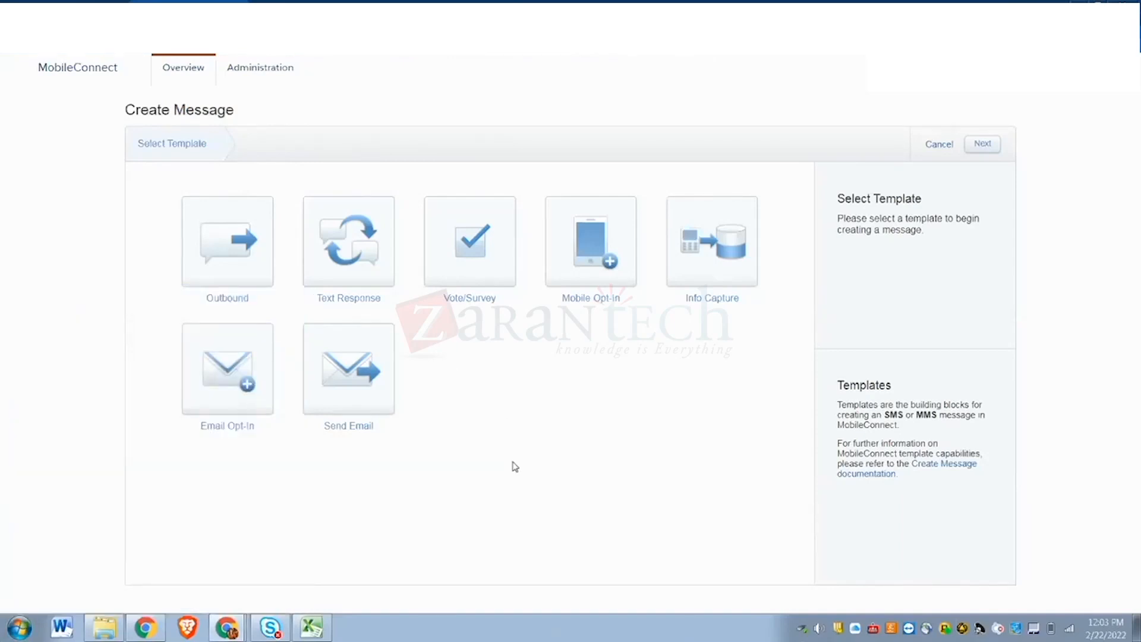
click(360, 396)
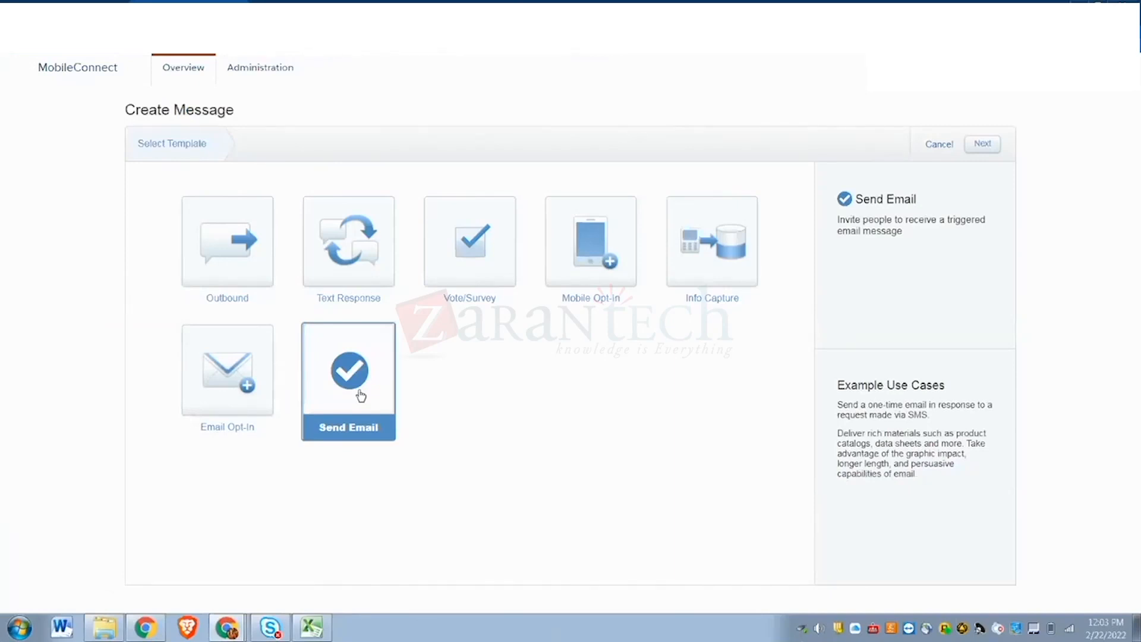
click(983, 145)
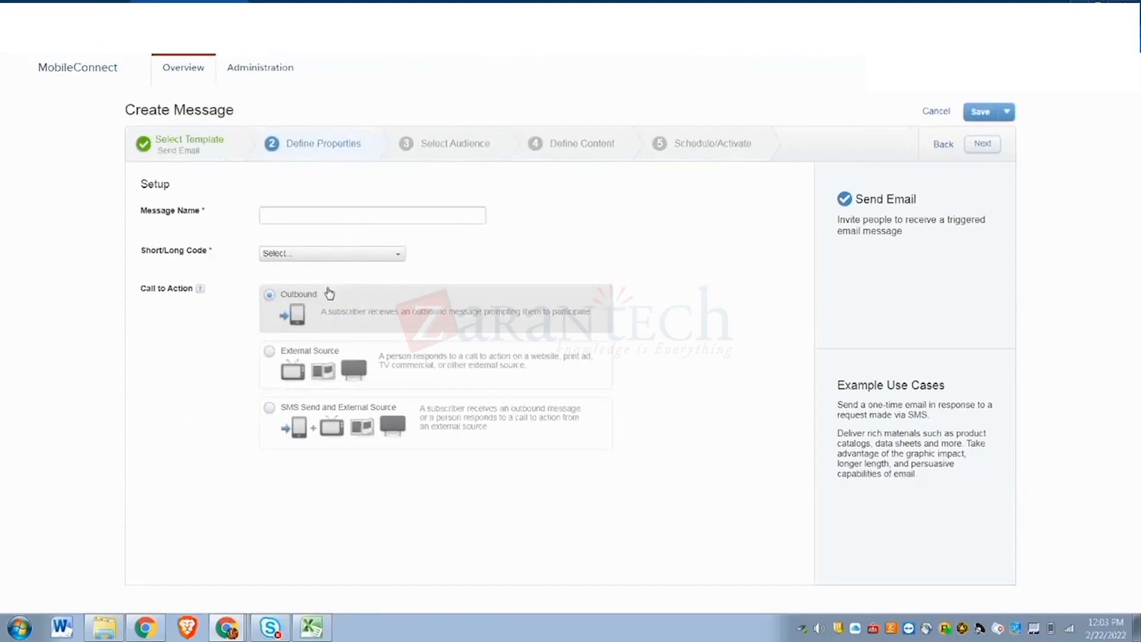
click(290, 214)
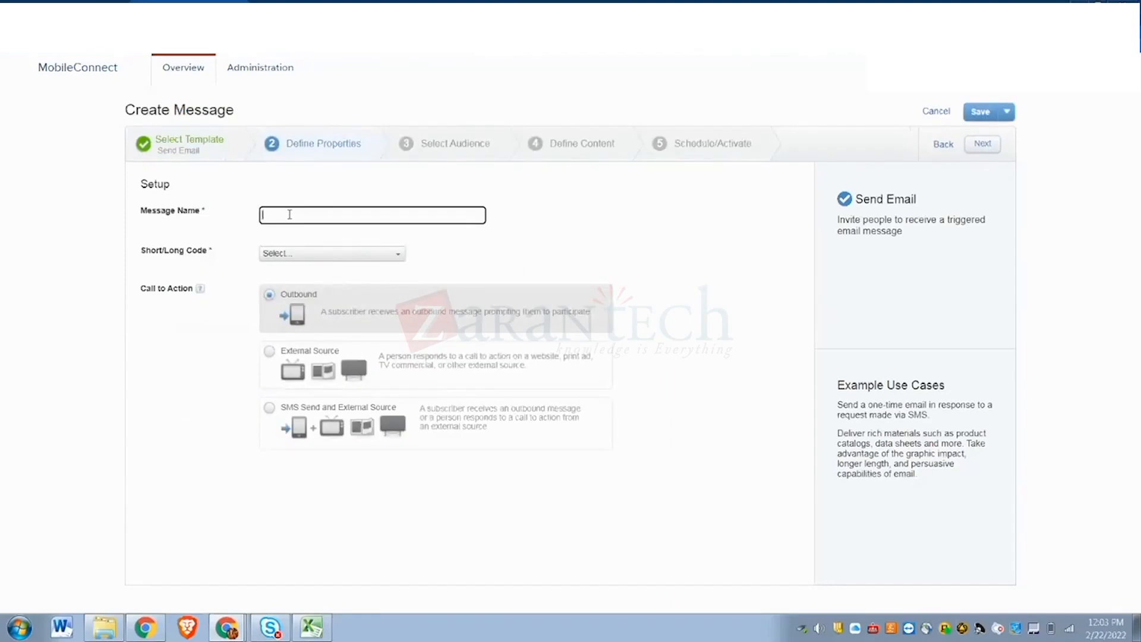
text(trigger)
text(email)
text(ail)
text(_s)
text(ow)
click(277, 257)
click(303, 296)
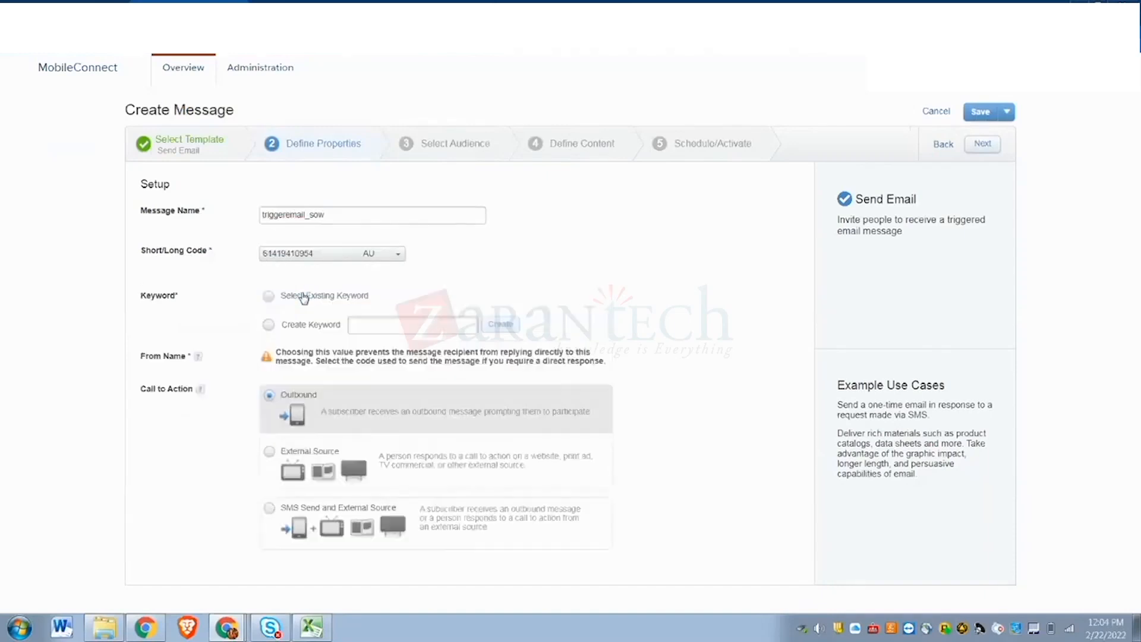
- Try new keywords EMAIL_SOW, SENDEMAIL and TRIGGE, then switch to an existing keyword
click(268, 326)
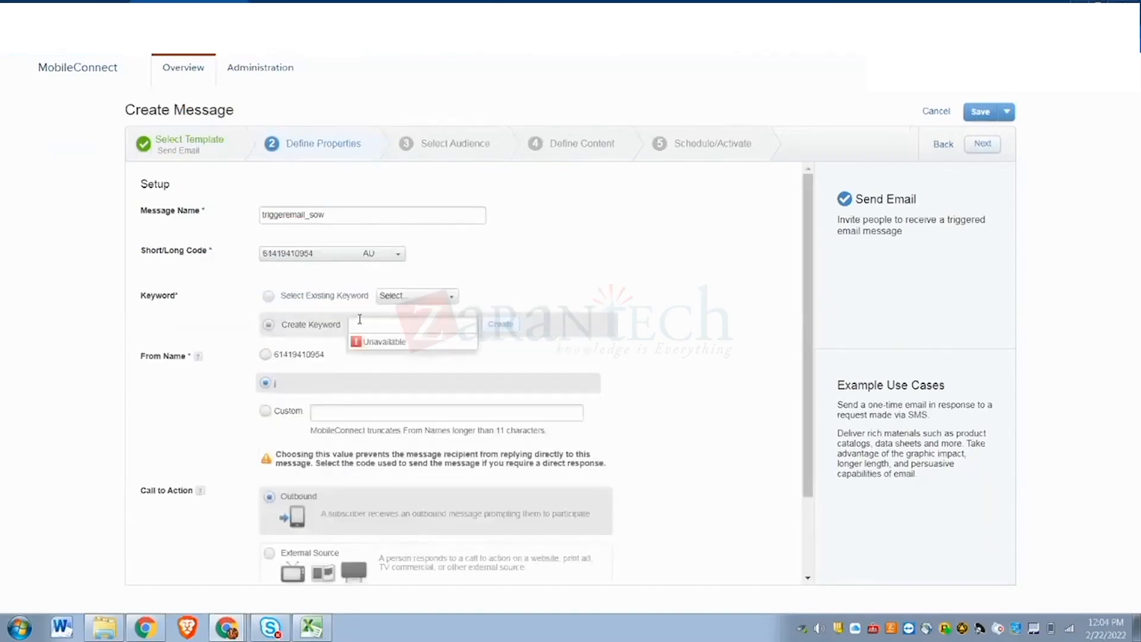
text(EMAIL_SOW)
key(BackSpace)
key(BackSpace)
key(BackSpace)
key(BackSpace)
key(BackSpace)
key(BackSpace)
key(BackSpace)
key(BackSpace)
key(BackSpace)
text(SENDEMAIL)
key(BackSpace)
key(BackSpace)
key(BackSpace)
key(BackSpace)
key(BackSpace)
key(BackSpace)
key(BackSpace)
key(BackSpace)
key(BackSpace)
text(TRIGGE)
key(BackSpace)
key(BackSpace)
key(BackSpace)
key(BackSpace)
key(BackSpace)
key(BackSpace)
click(268, 296)
- Choose the existing keyword CCJOIN from the keyword dropdown
click(449, 296)
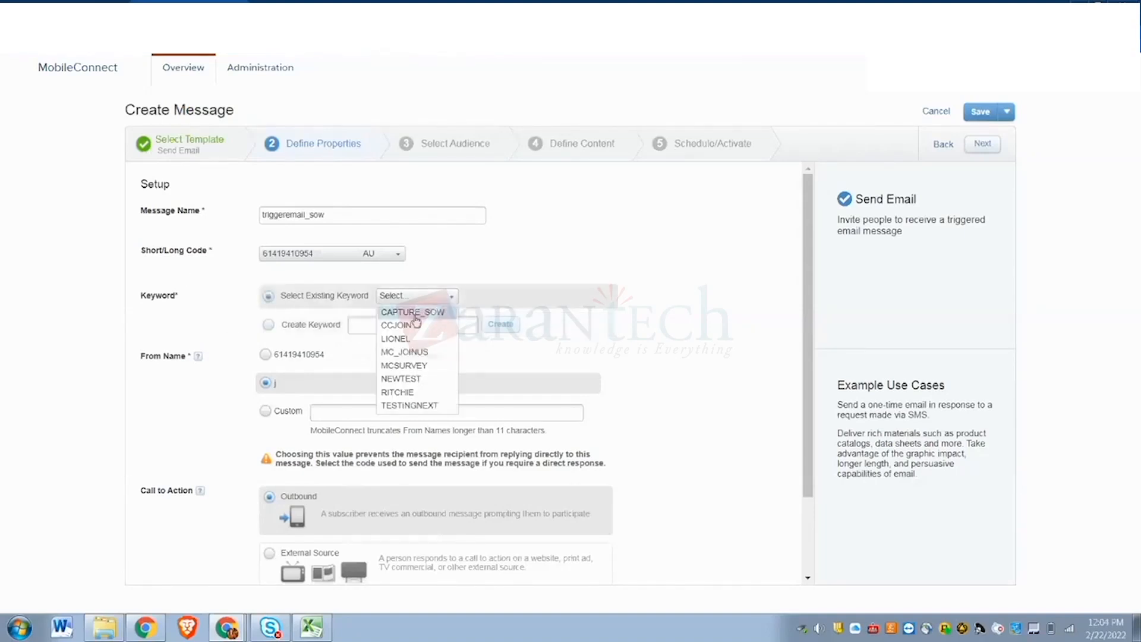
click(394, 329)
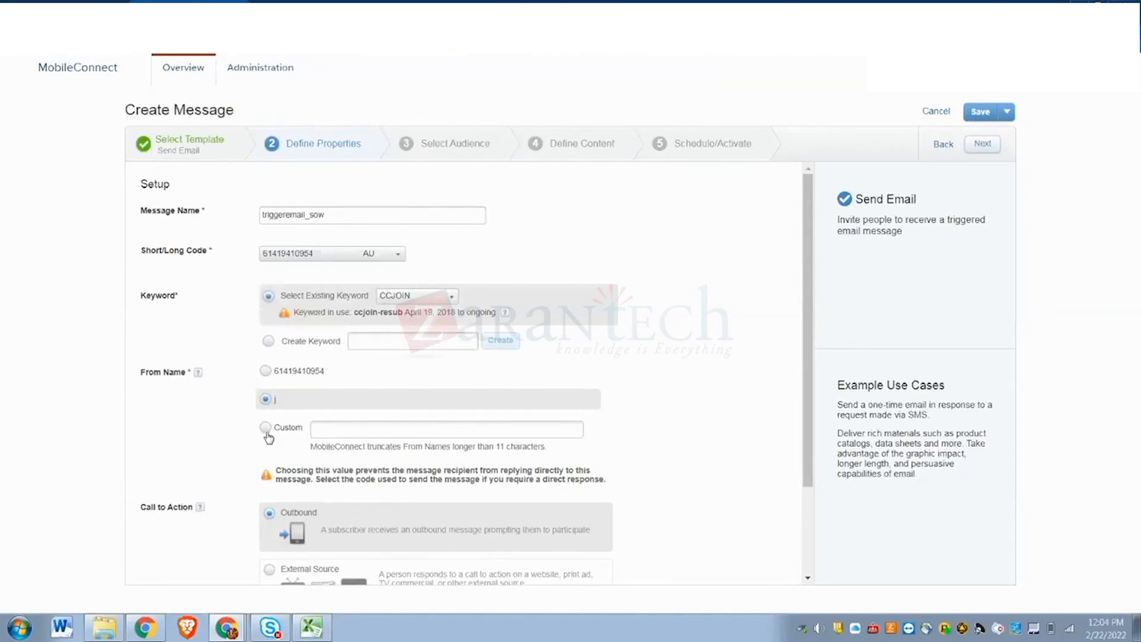
scroll(375, 481, down, 2)
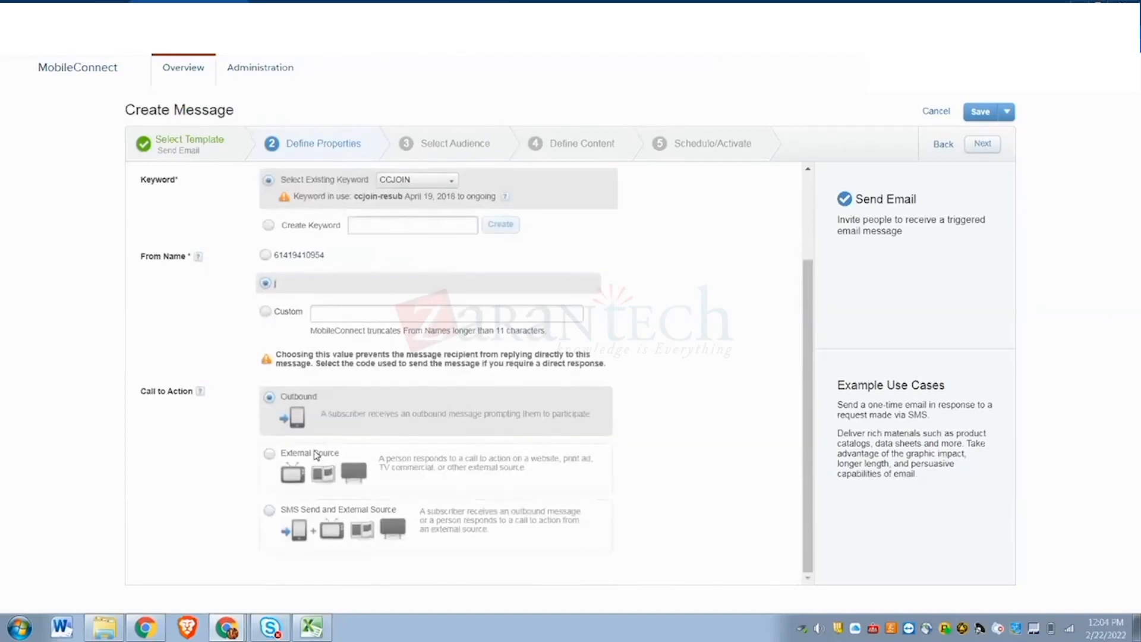
- Set a custom From Name to the sender's six-character first name and confirm it
click(268, 314)
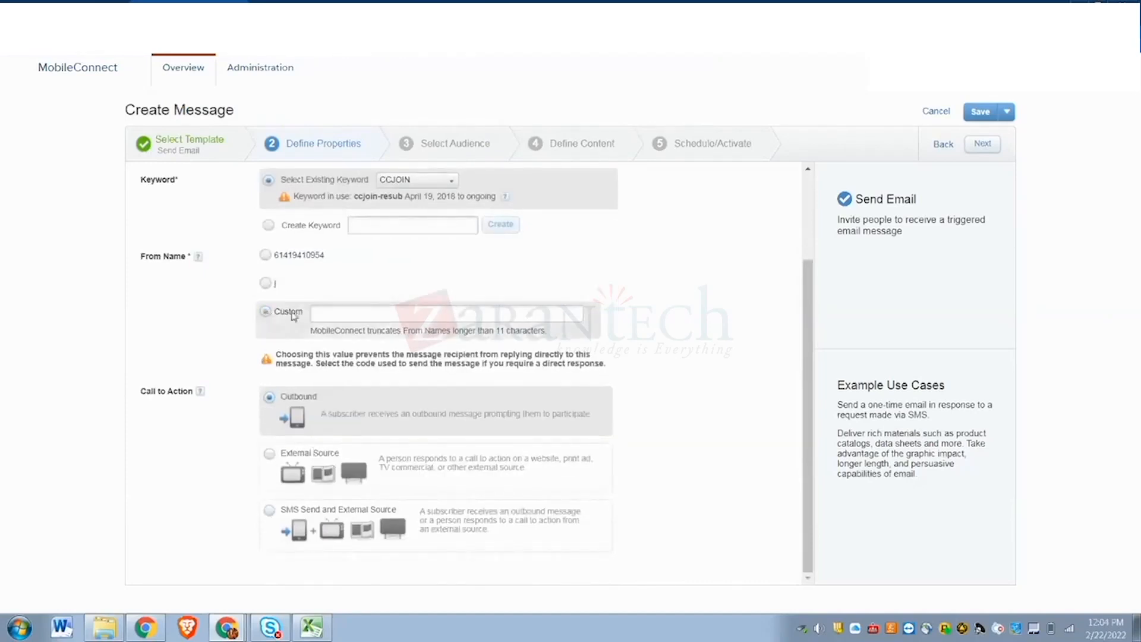
click(332, 317)
text(Sowmya)
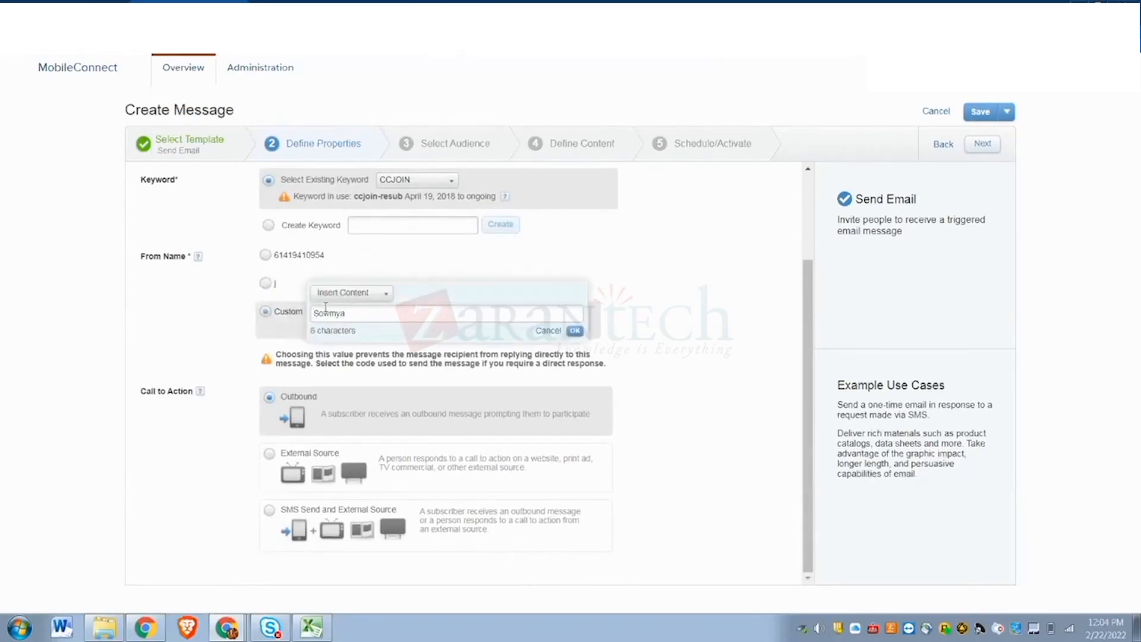
click(574, 331)
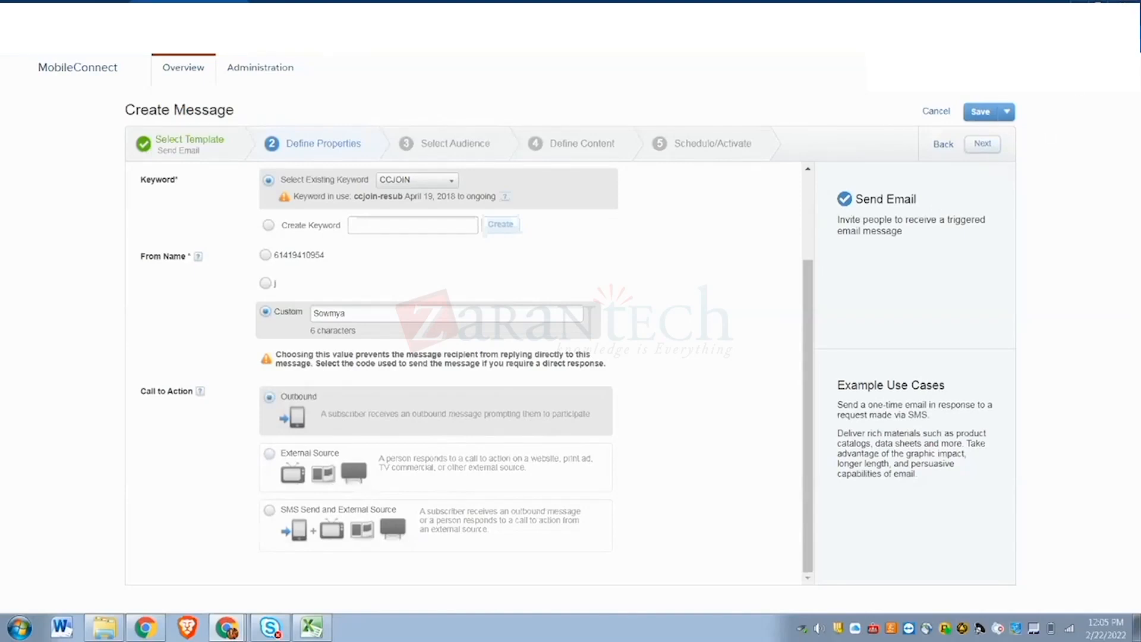
- Add mi_from_example (4597 contacts) as the target list and continue to Define Content
click(978, 149)
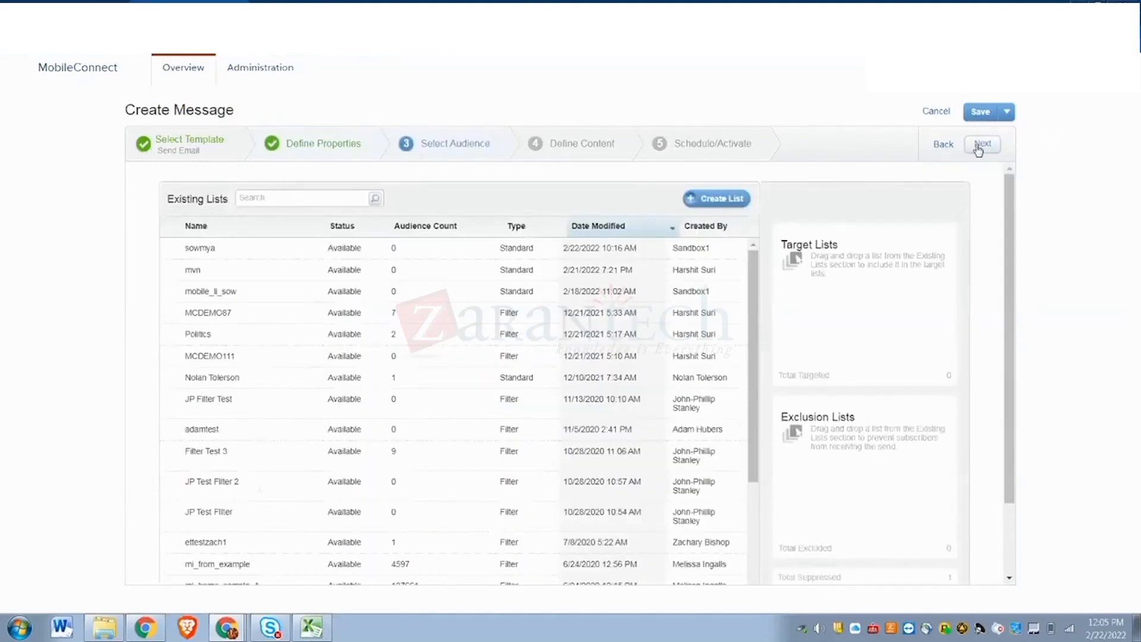
click(979, 146)
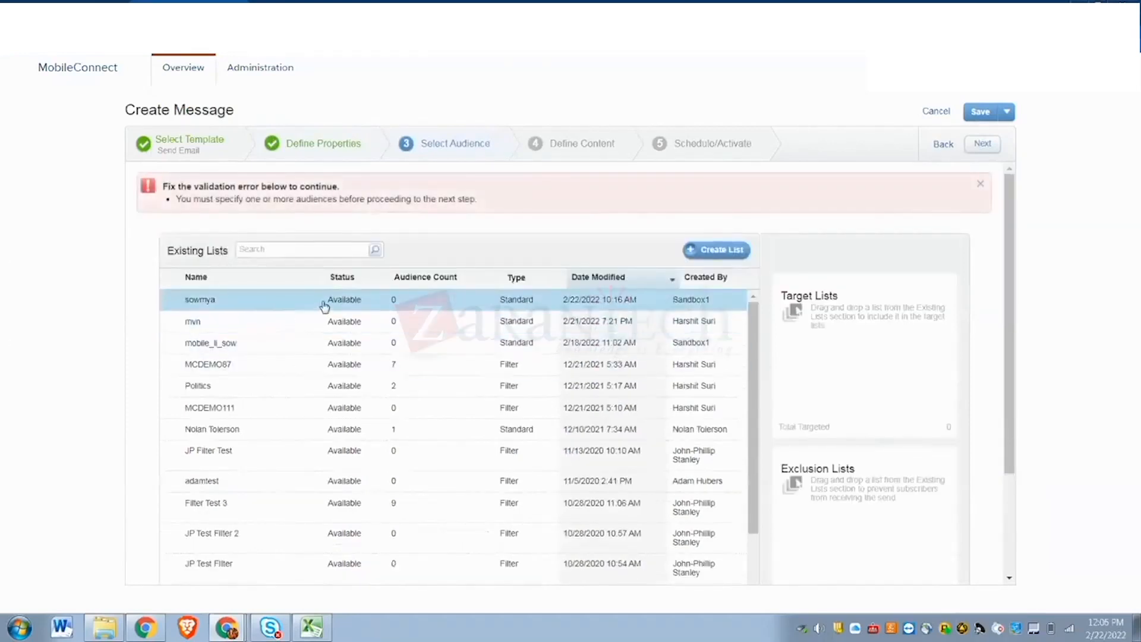
scroll(324, 307, down, 1)
scroll(323, 307, down, 3)
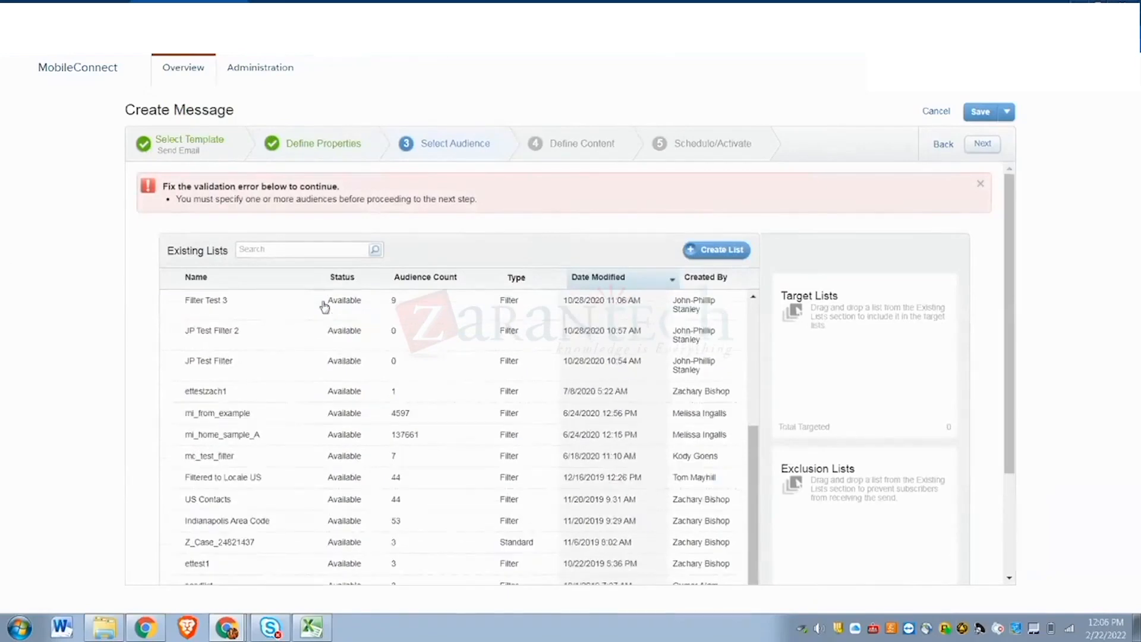
scroll(324, 306, up, 6)
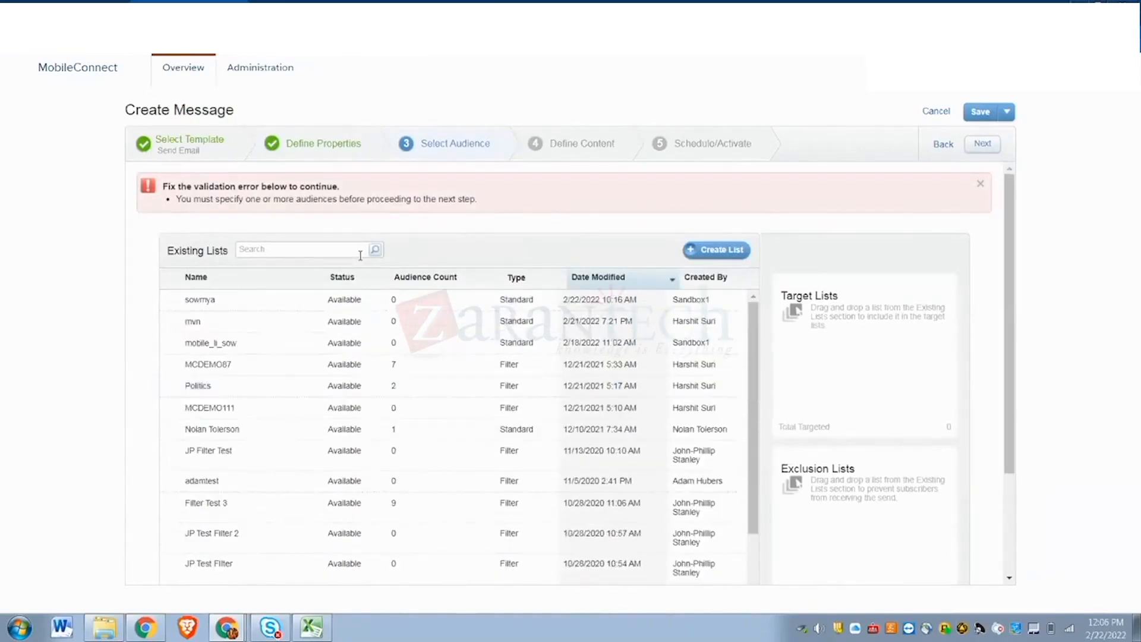
scroll(237, 482, down, 3)
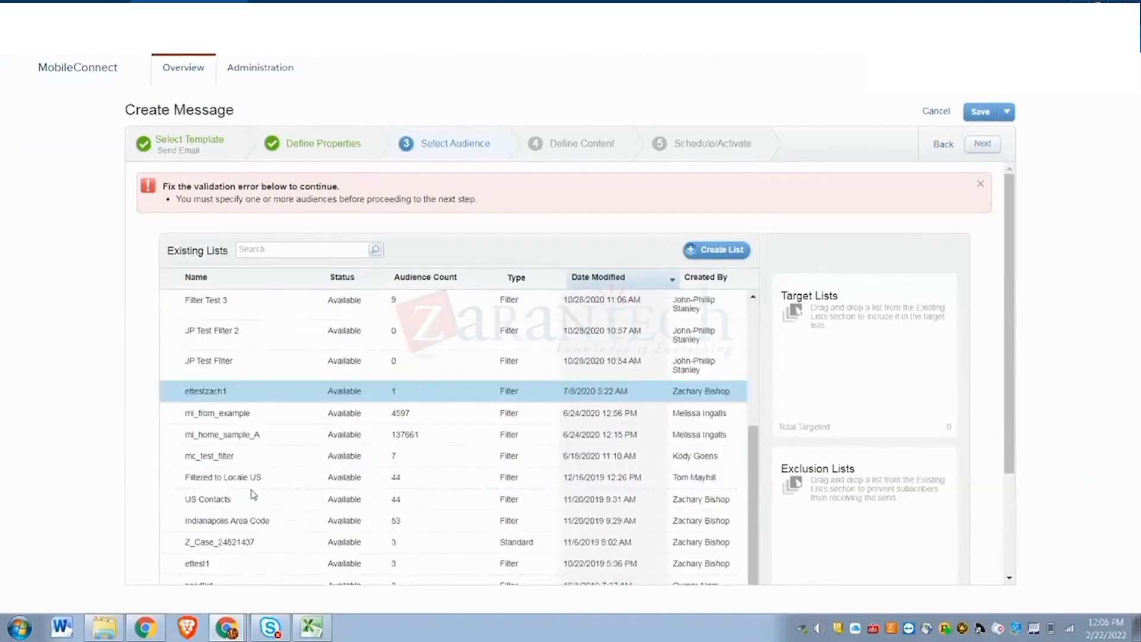
click(243, 410)
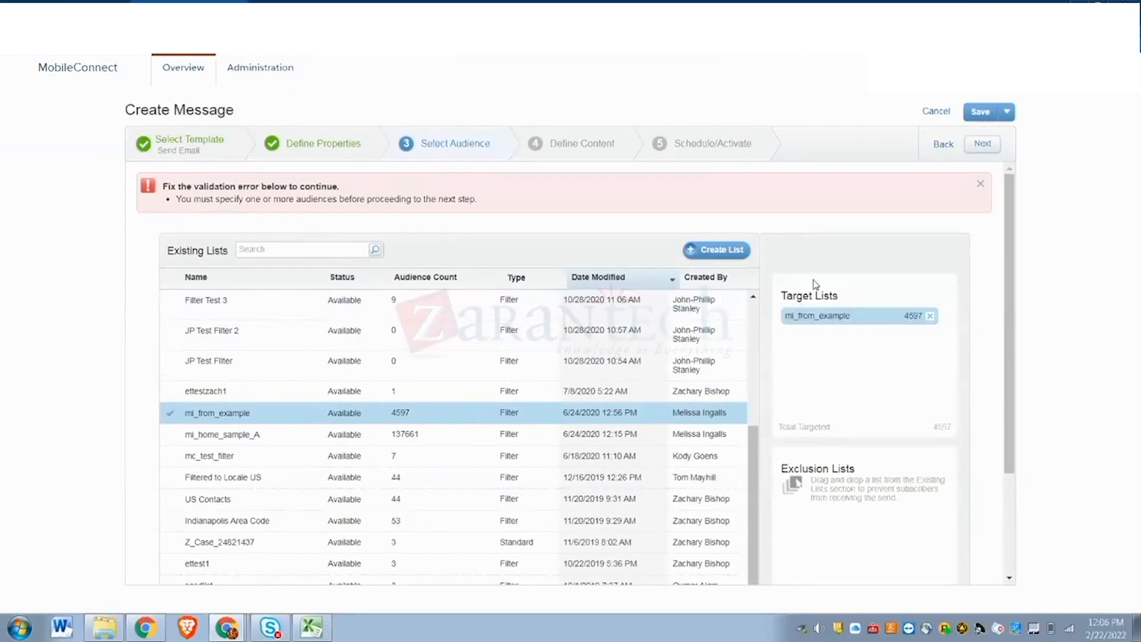
click(983, 144)
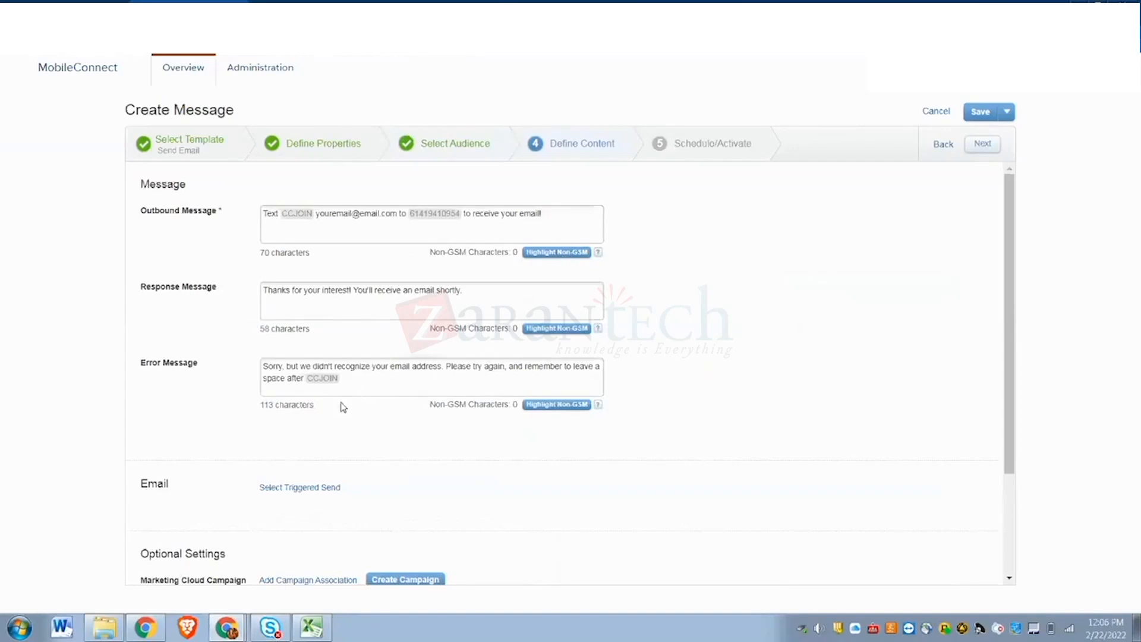
- Attach triggered send Welcome 191946 Test_Email_Sem51255 from Welcome Email Triggers, then proceed to Schedule/Activate
scroll(342, 457, down, 3)
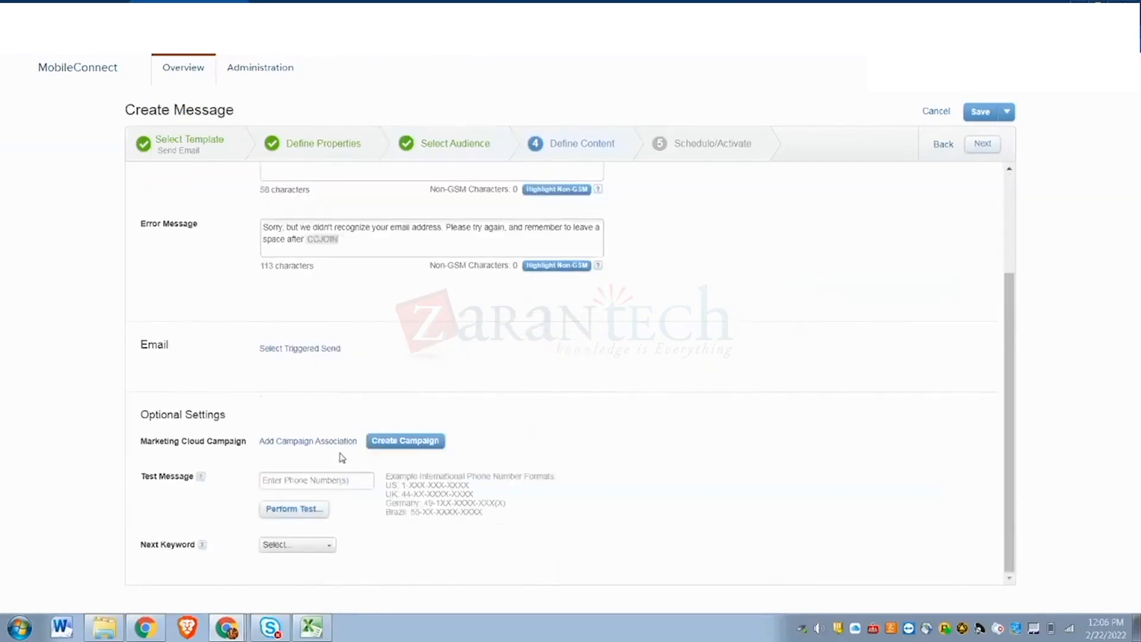
scroll(343, 451, up, 3)
scroll(349, 432, down, 2)
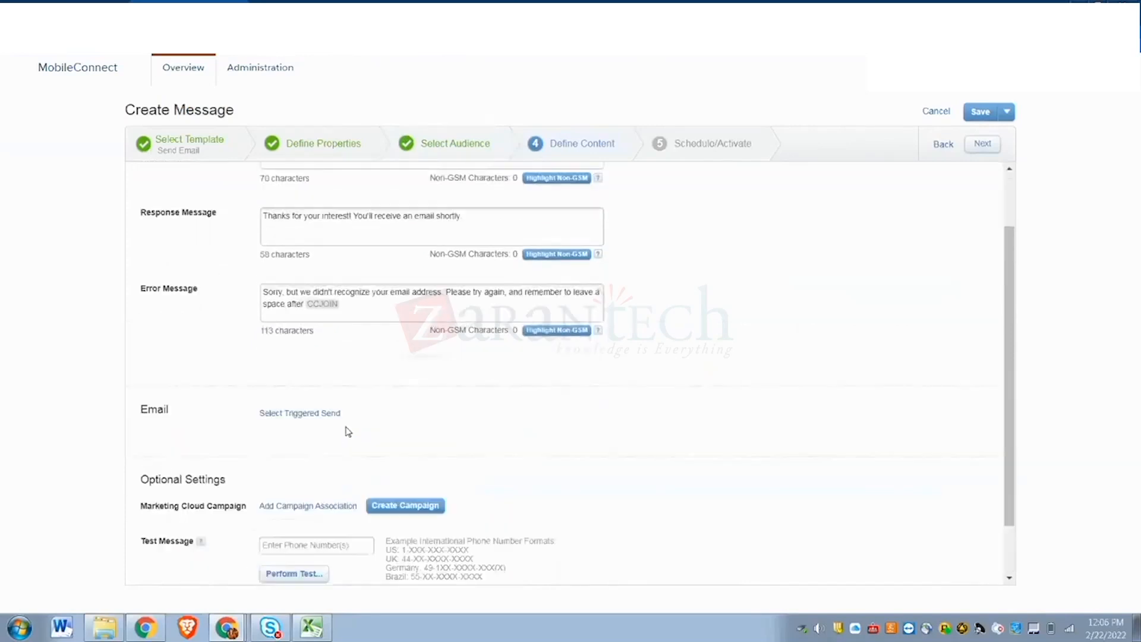
scroll(348, 432, down, 2)
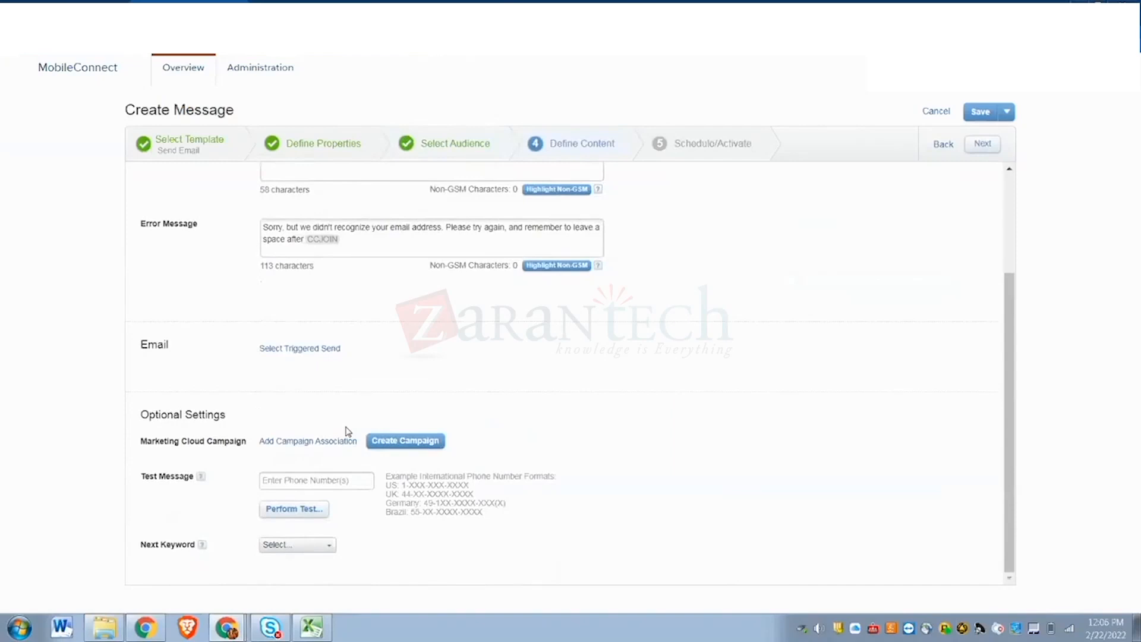
click(303, 351)
click(416, 244)
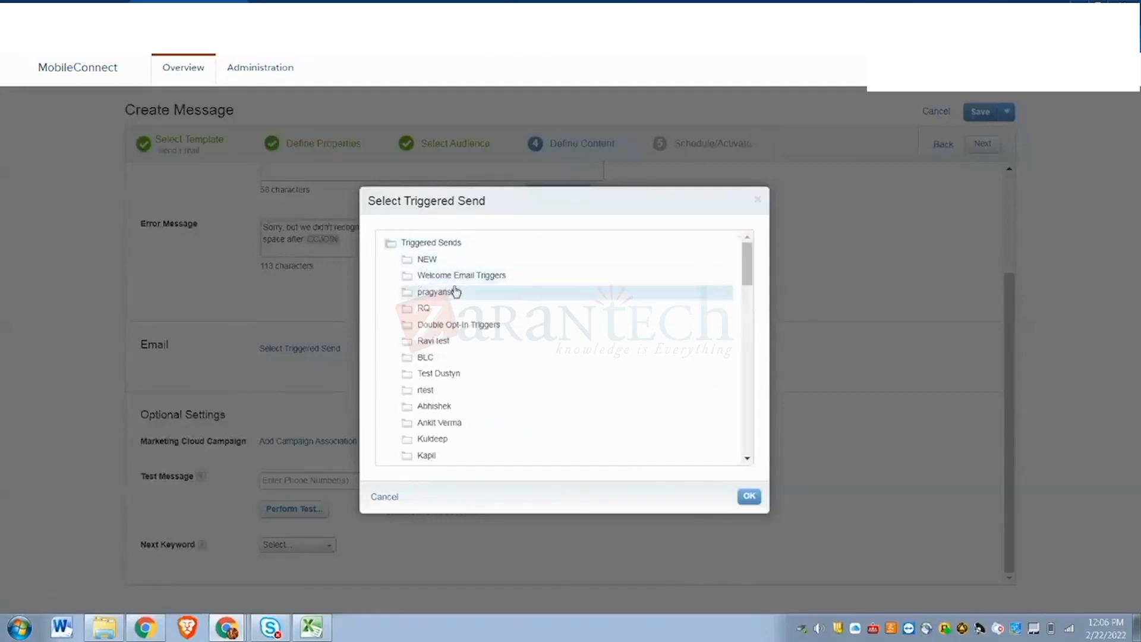
click(463, 278)
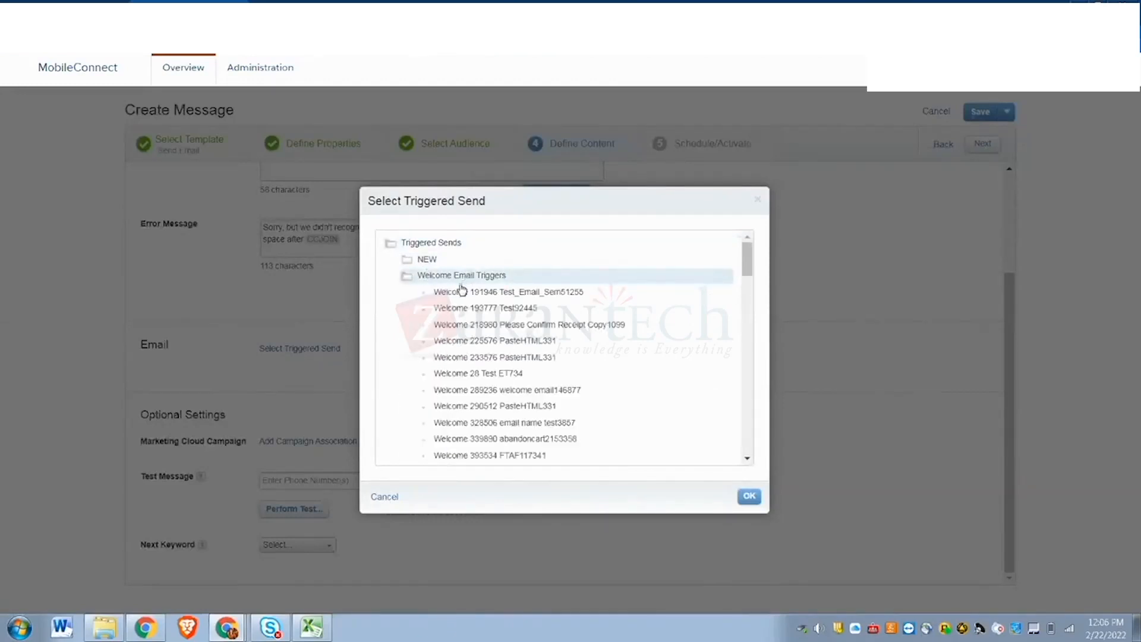
click(463, 290)
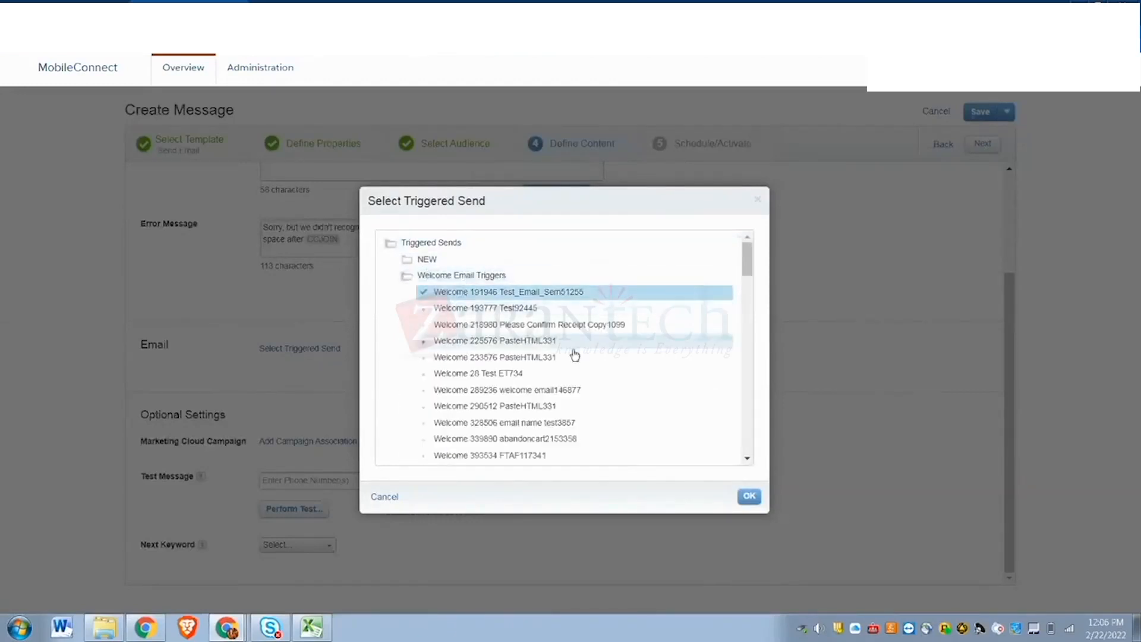
click(747, 495)
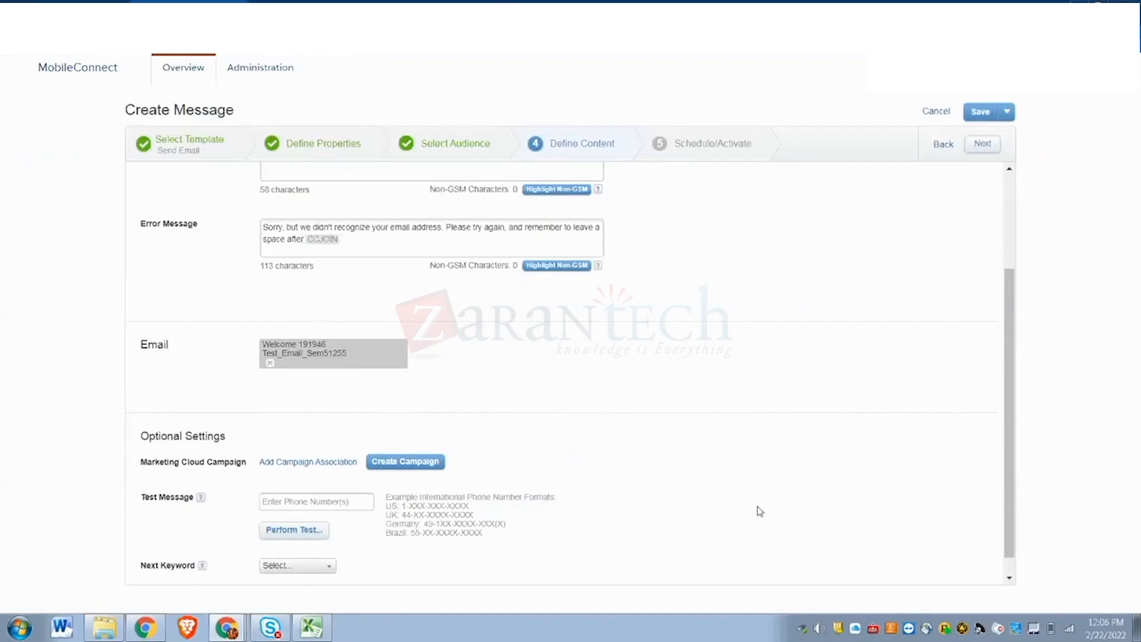
scroll(731, 481, down, 1)
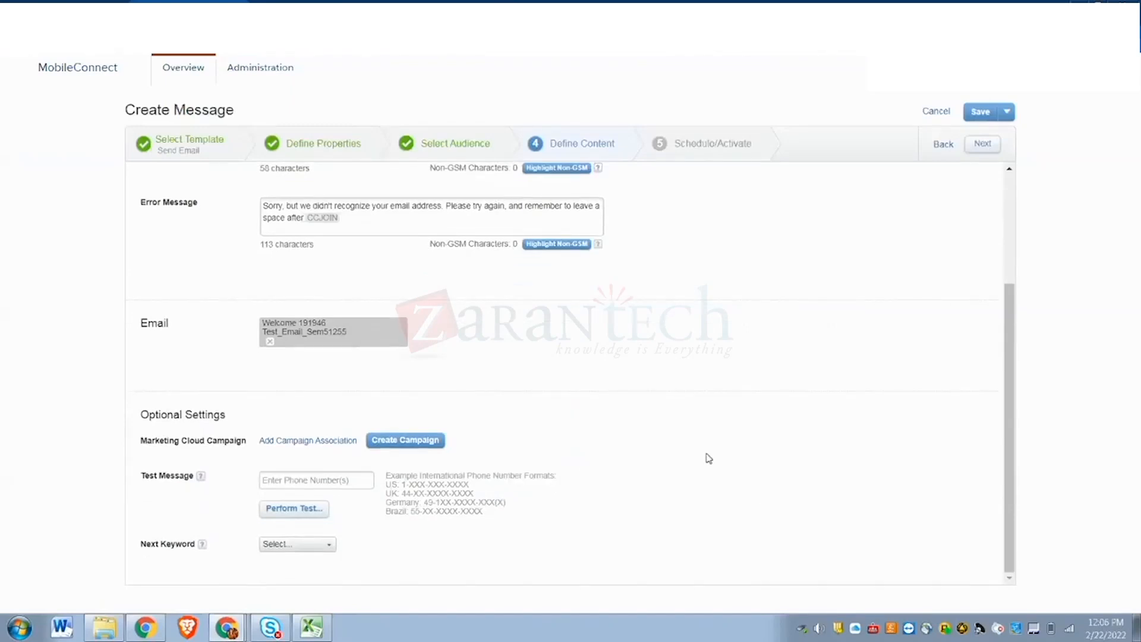
click(983, 144)
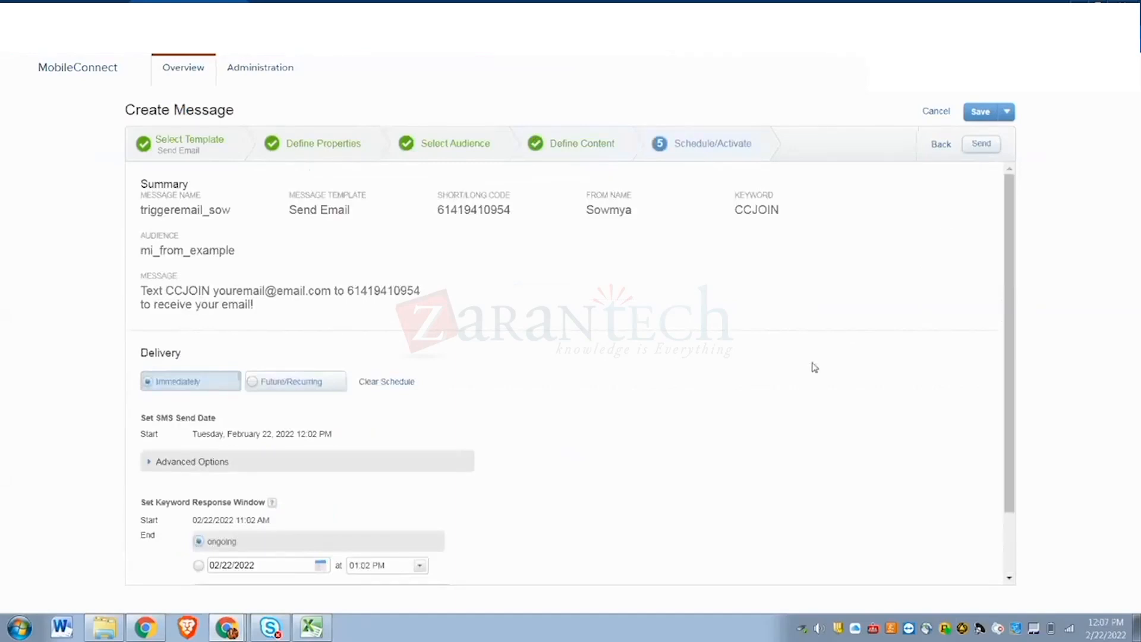
- Send triggeremail_sow immediately with keyword CCJOIN and review the keyword-overlap rejection
scroll(805, 375, down, 2)
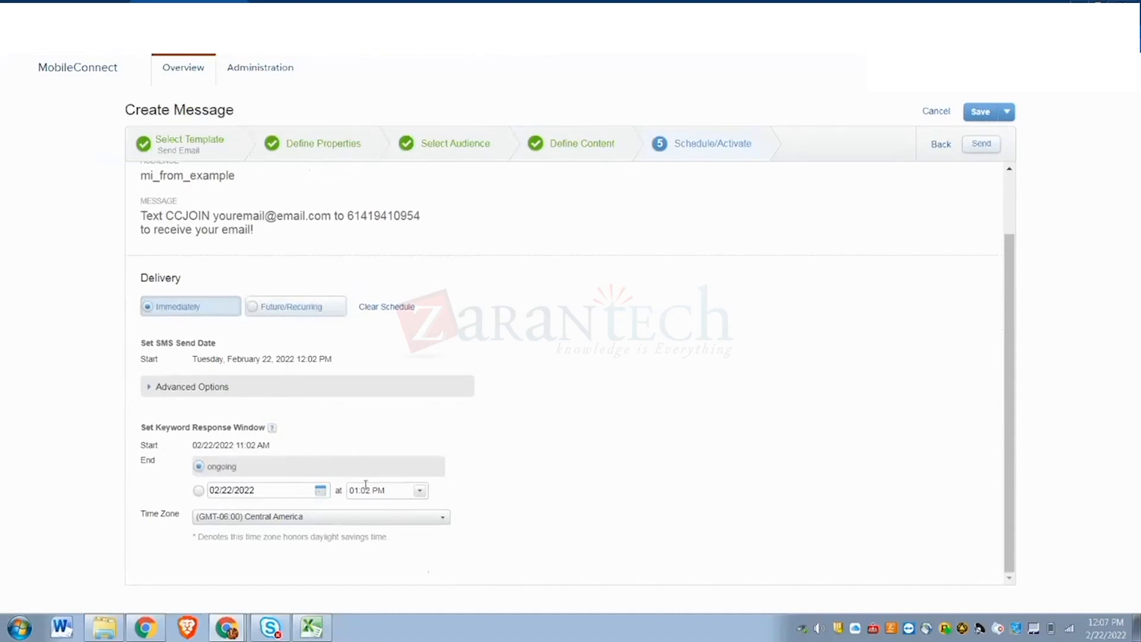
click(973, 149)
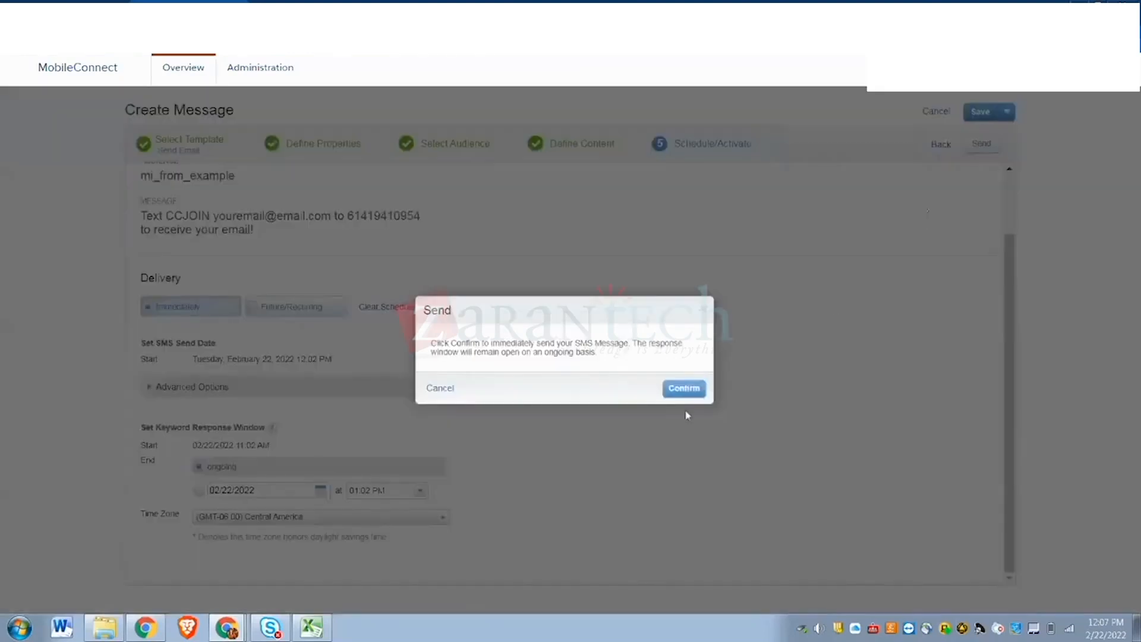
click(672, 389)
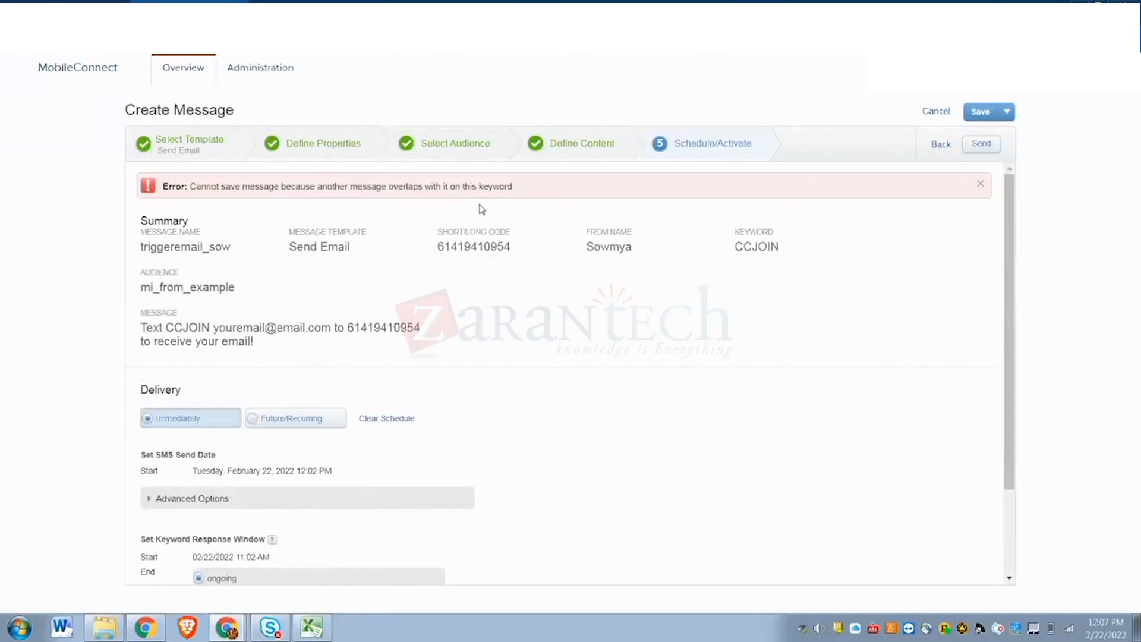
scroll(494, 370, down, 2)
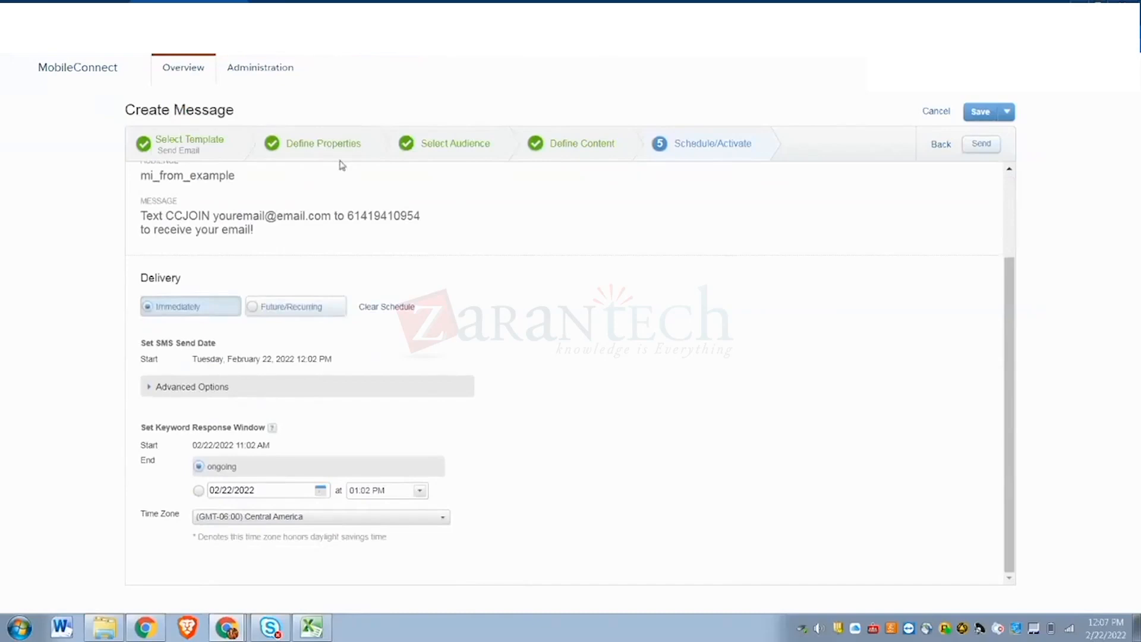
scroll(274, 241, up, 2)
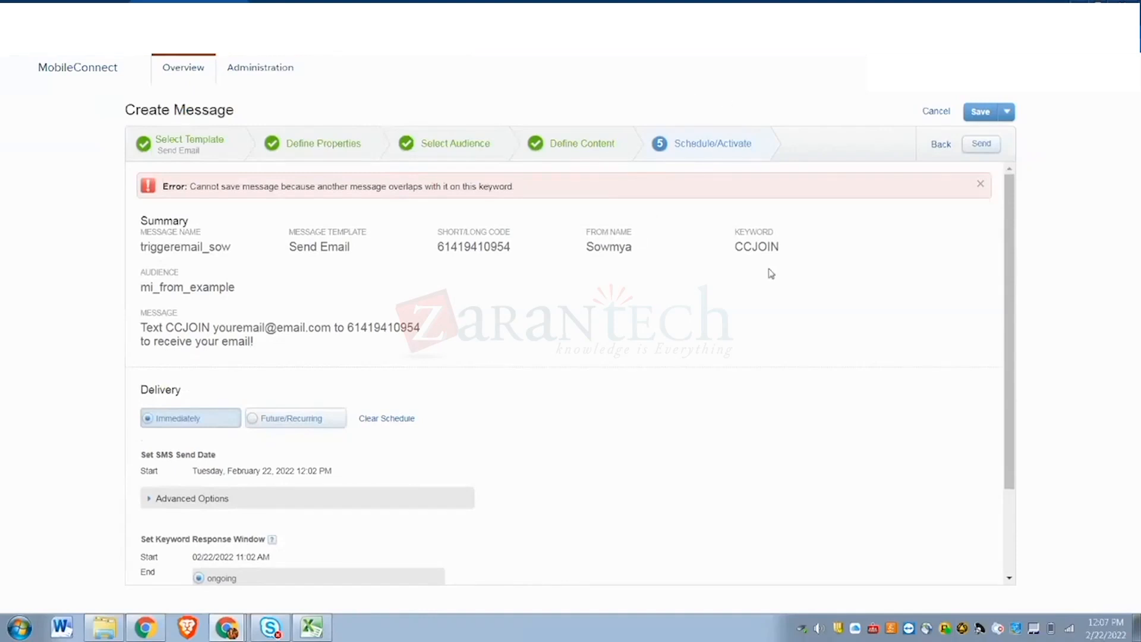
- Return to Define Properties and change the message keyword from CCJOIN to MC_JOINUS
click(942, 145)
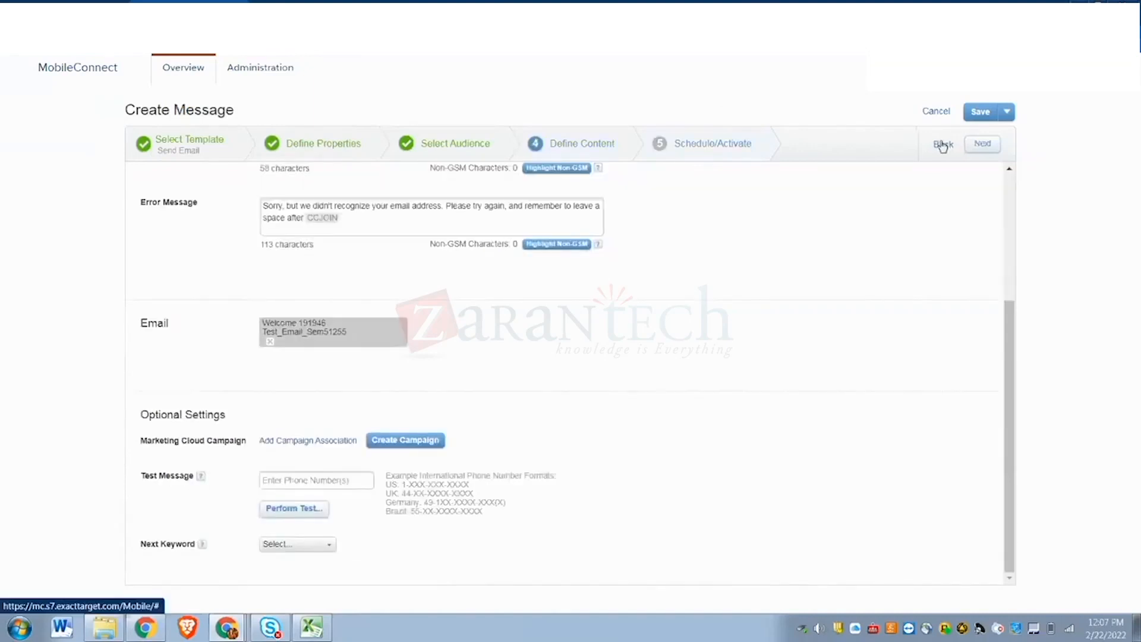
click(942, 146)
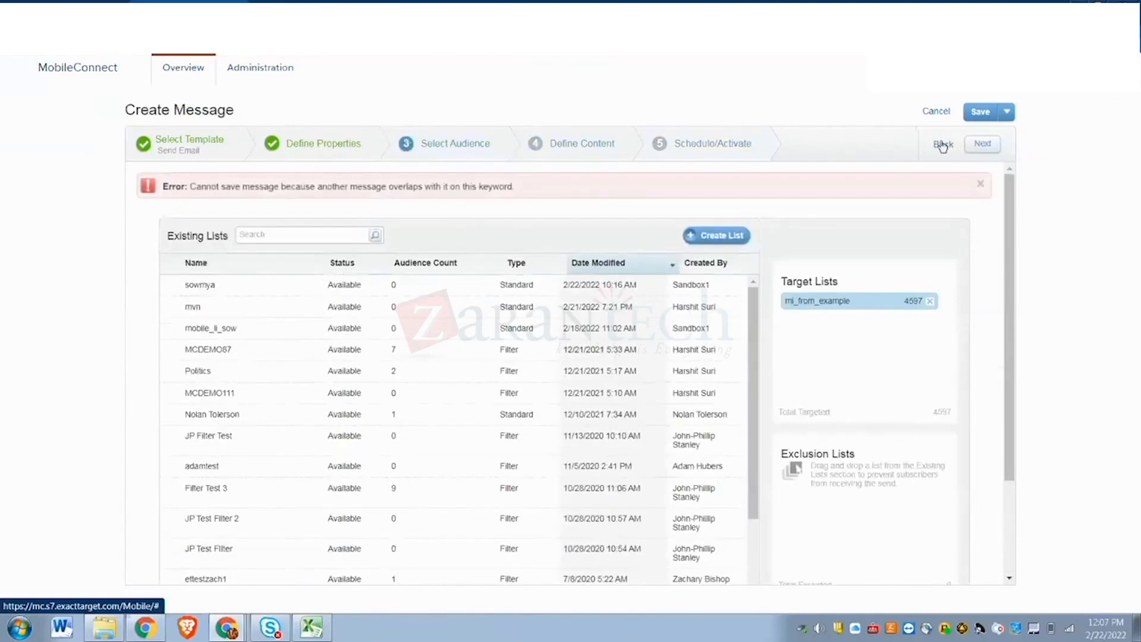
click(943, 146)
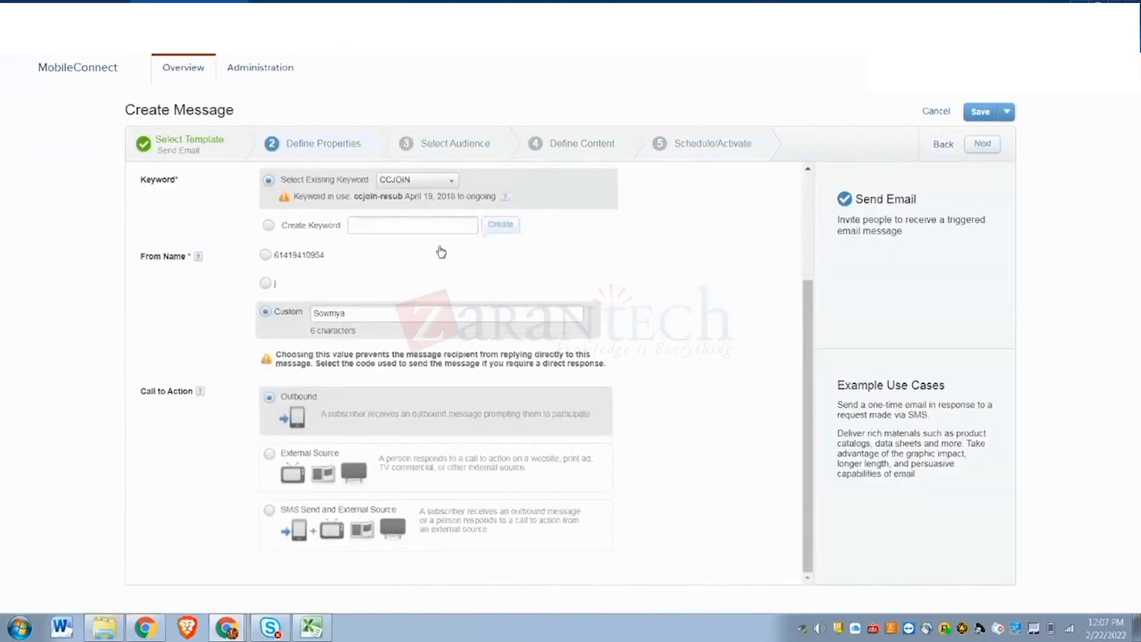
click(438, 181)
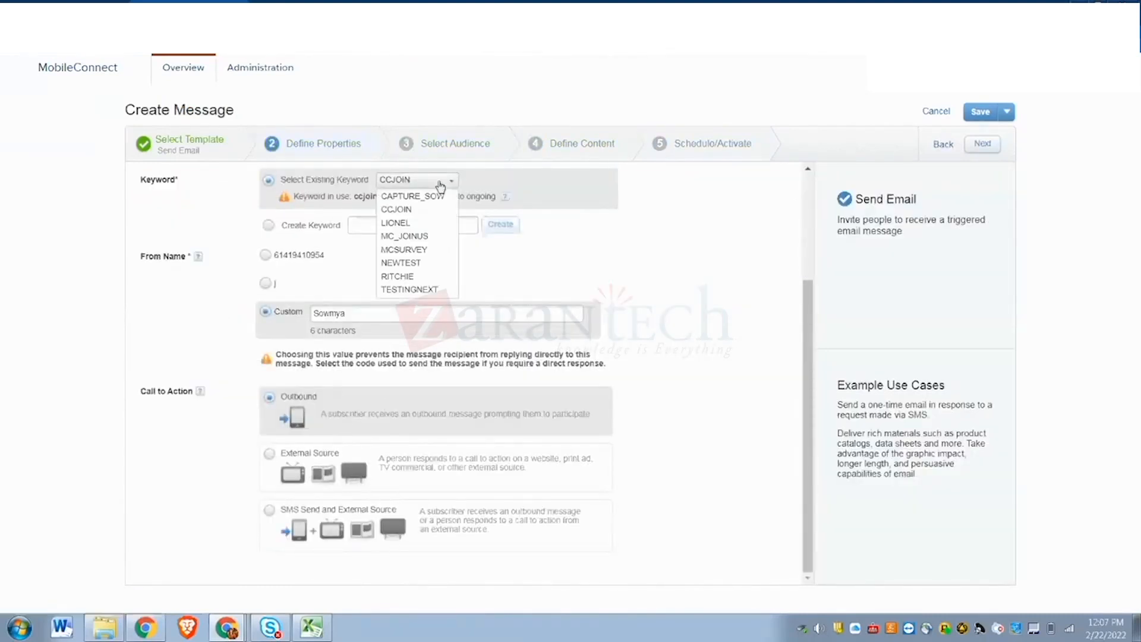
click(431, 236)
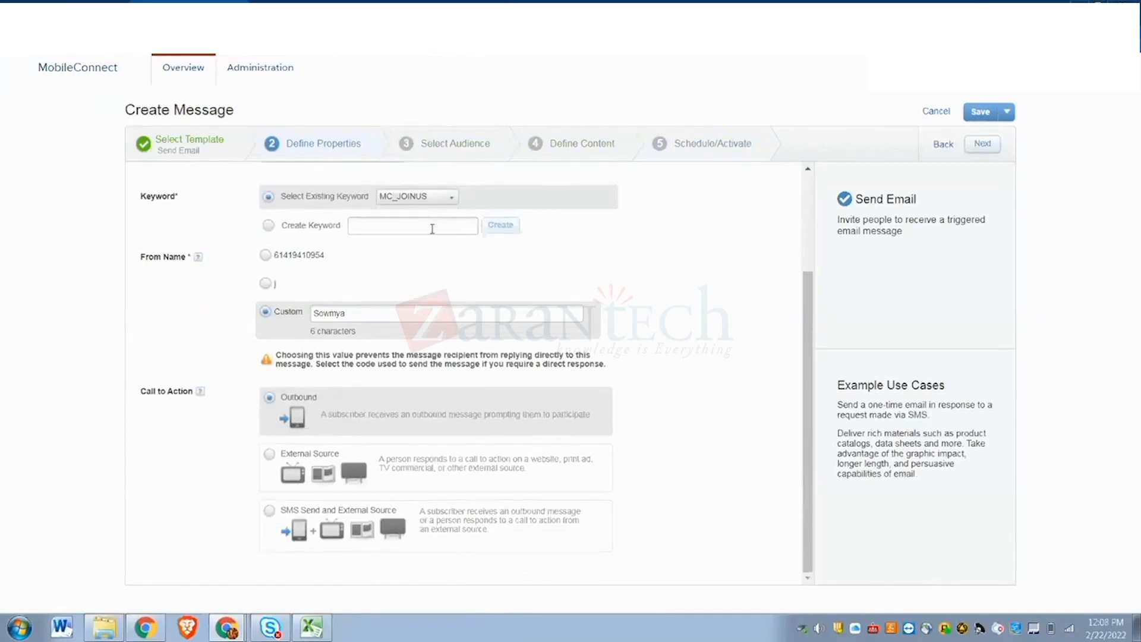
- Advance to the final step and confirm the immediate send of triggeremail_sow
click(981, 148)
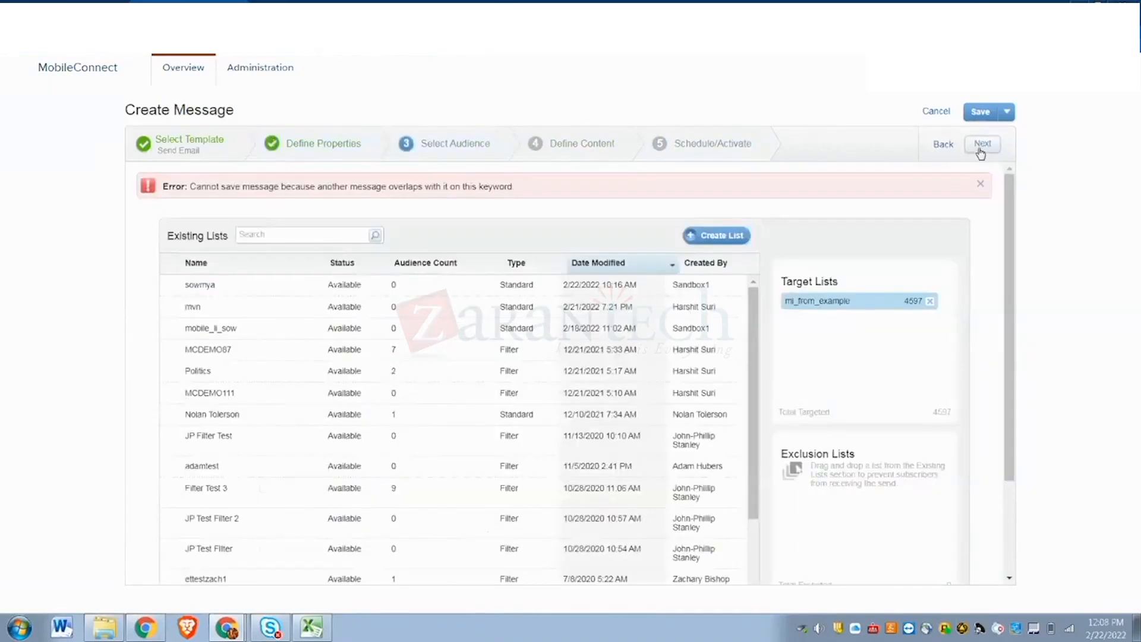
click(982, 147)
click(980, 148)
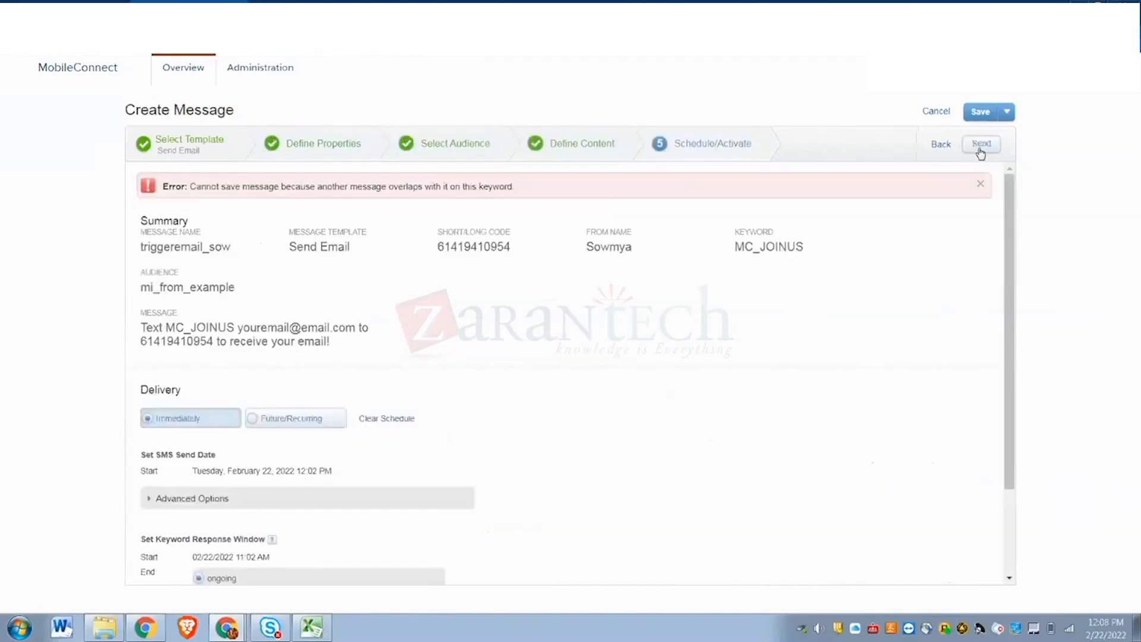
click(980, 148)
click(696, 388)
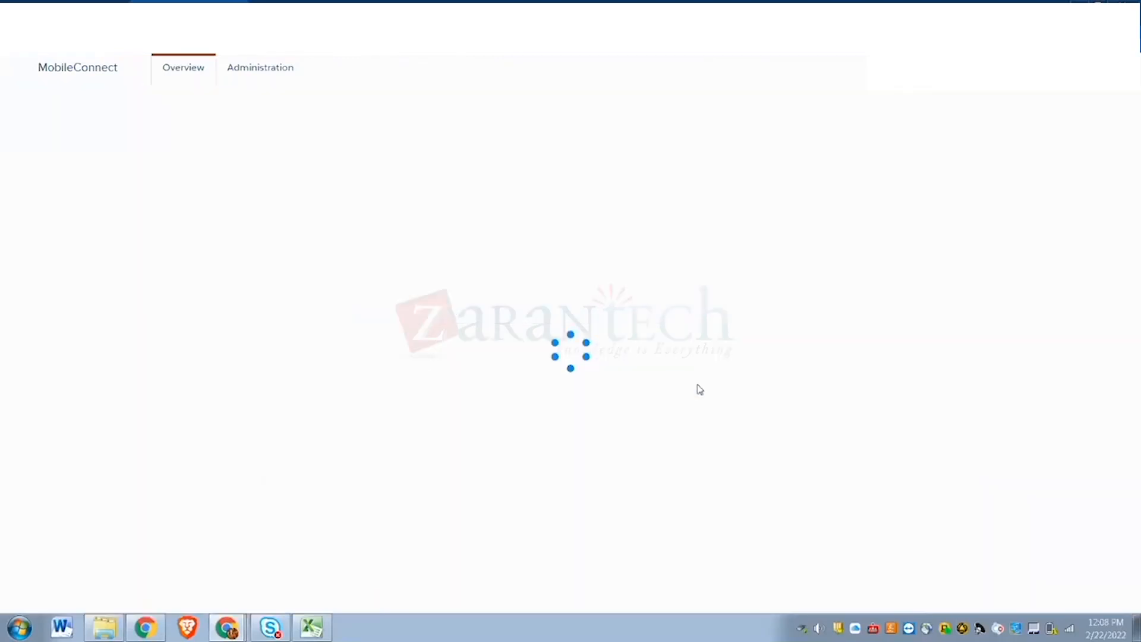
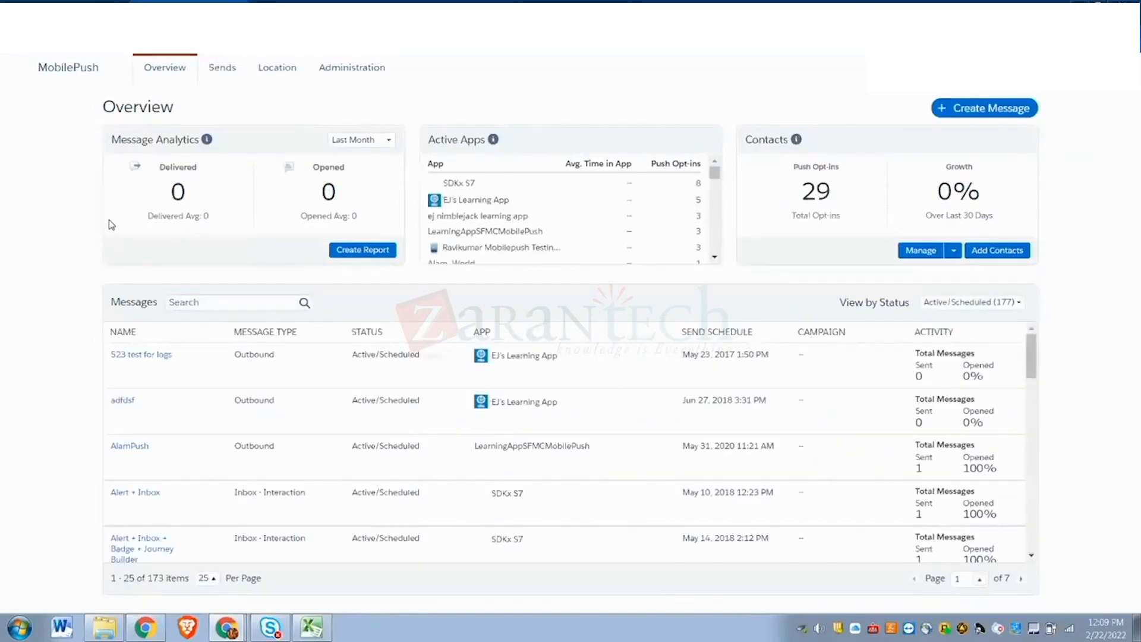
- Open the MobilePush Administration page listing the 53 registered apps
mouse_move(828, 146)
click(364, 71)
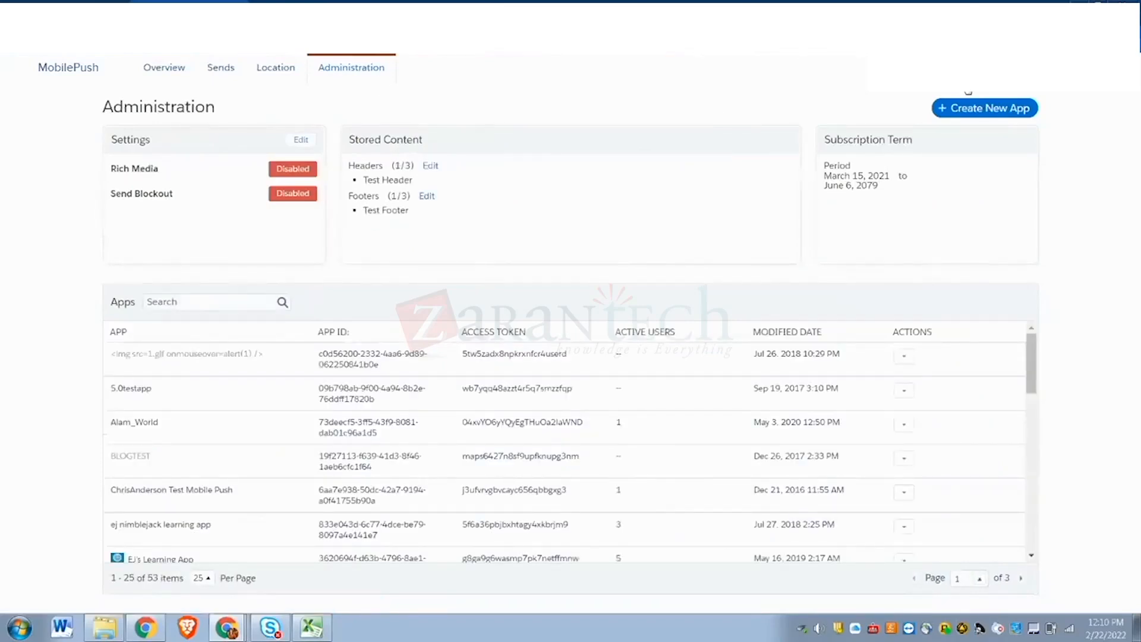
- Create and save a new MobilePush app named 'sowmya'
click(984, 112)
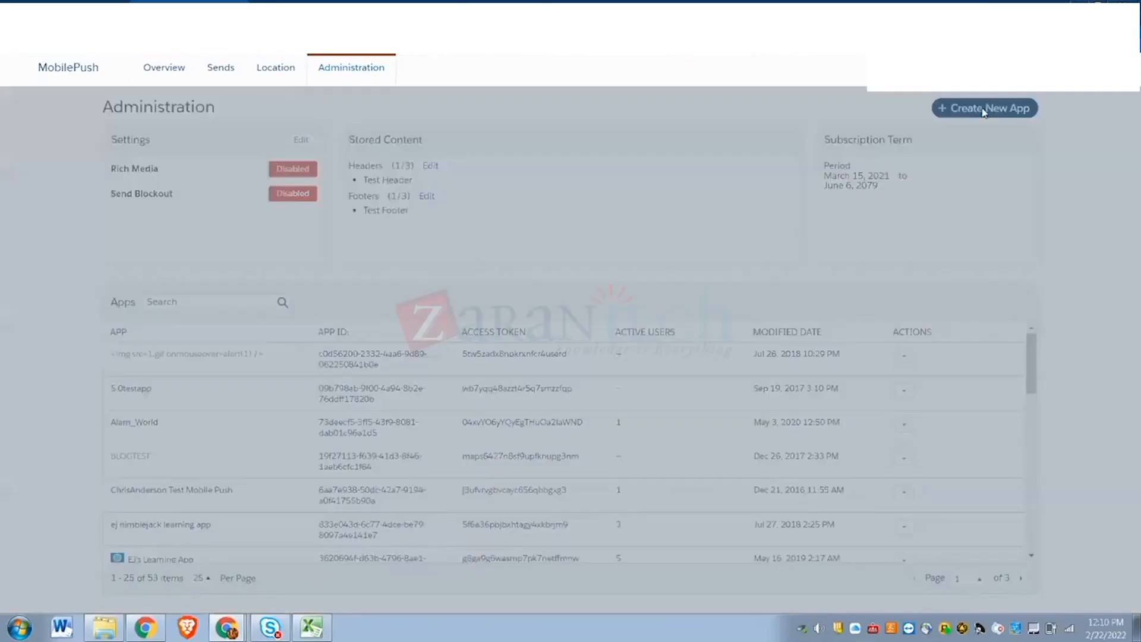
click(474, 172)
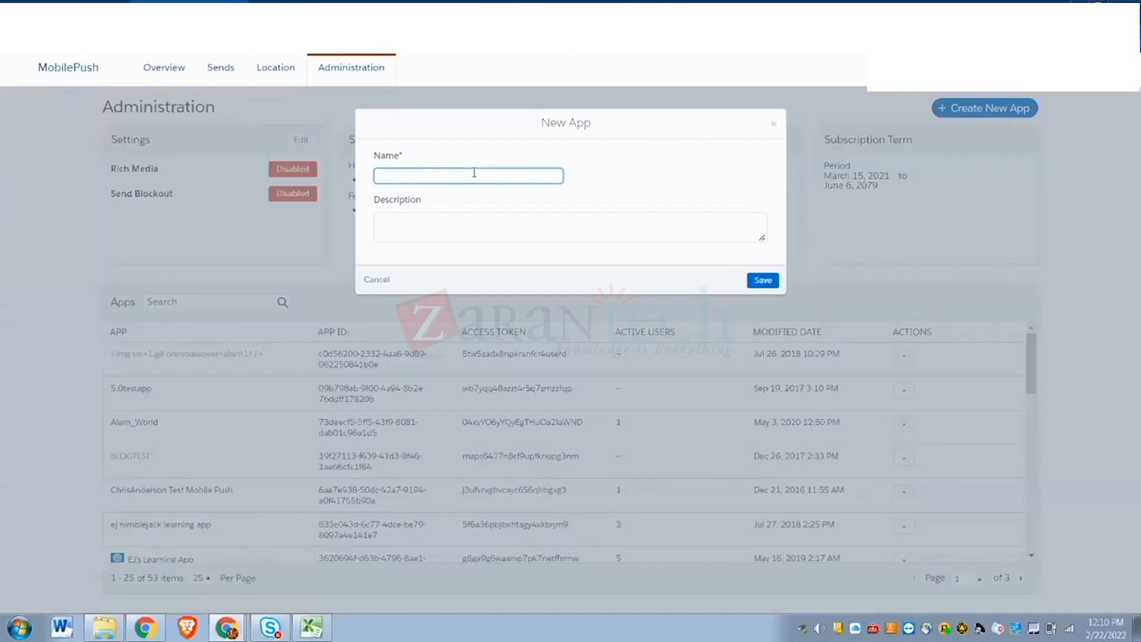
text(sowmya)
click(763, 280)
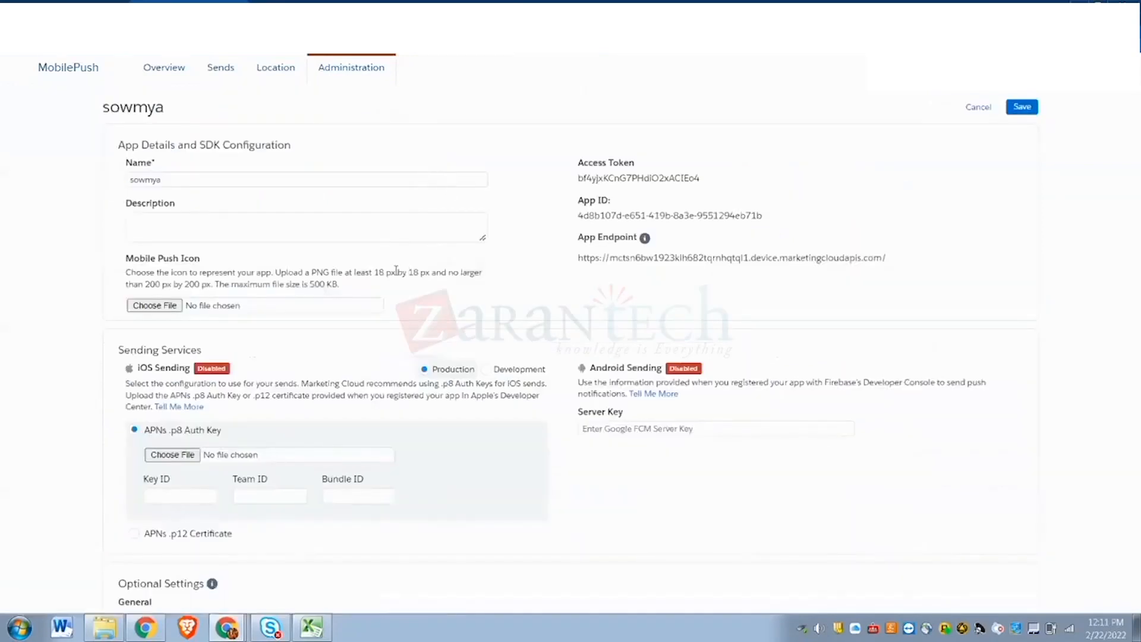
click(154, 306)
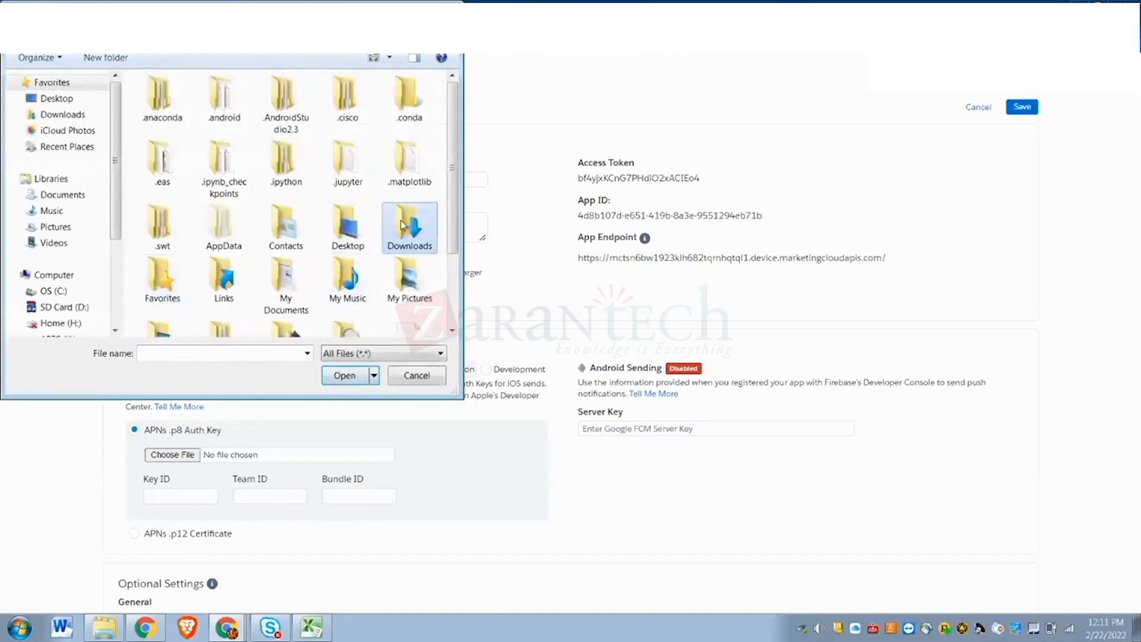
click(423, 376)
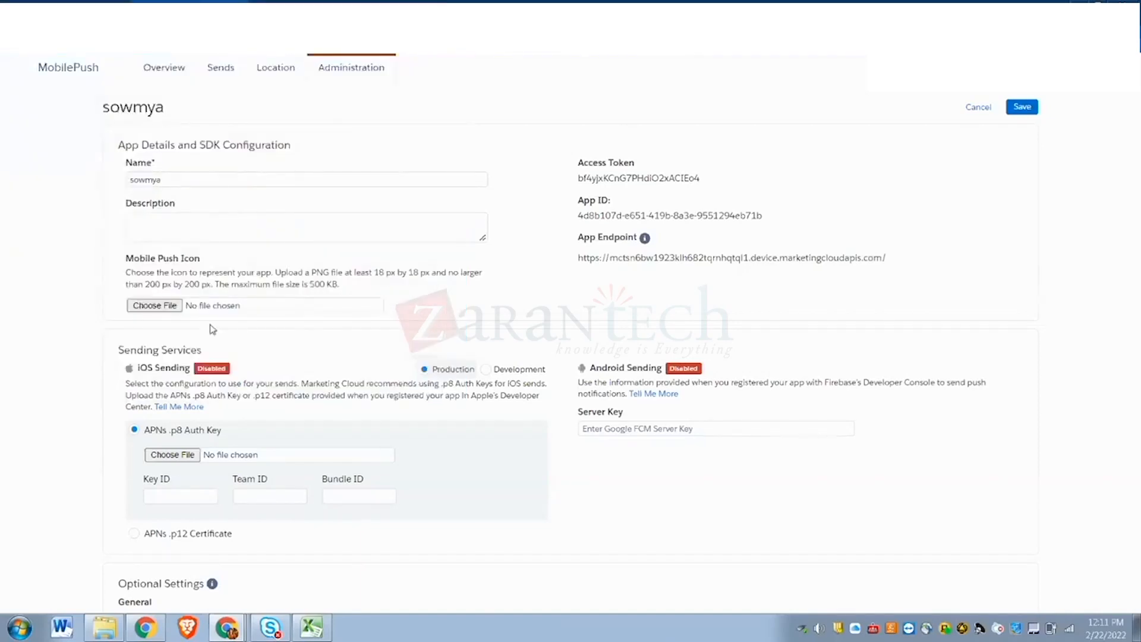
click(171, 316)
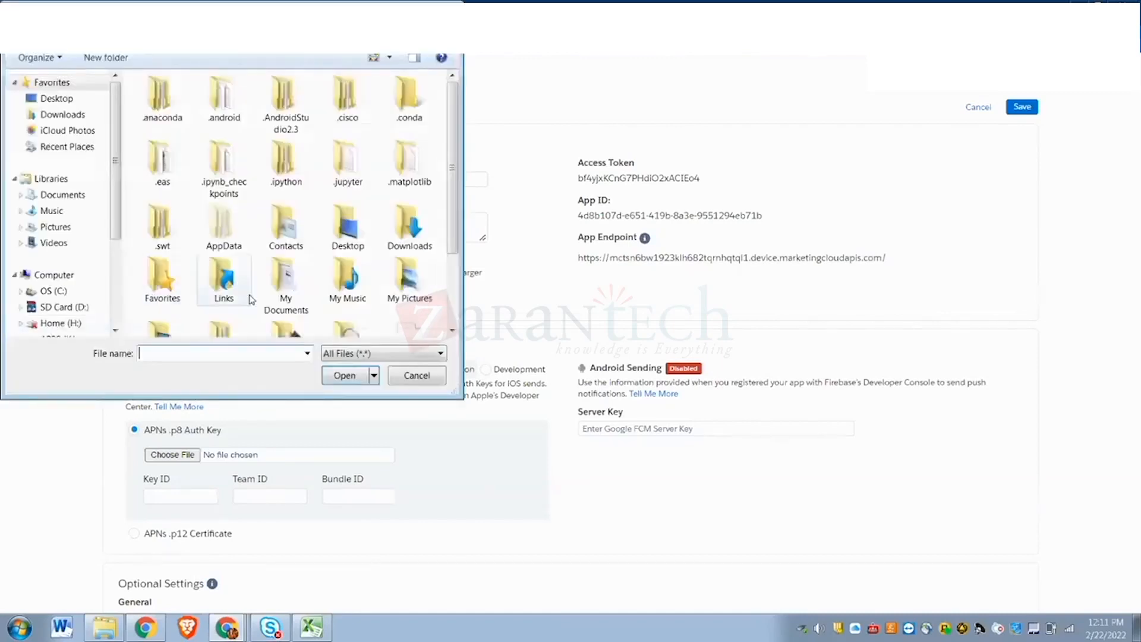
double_click(403, 279)
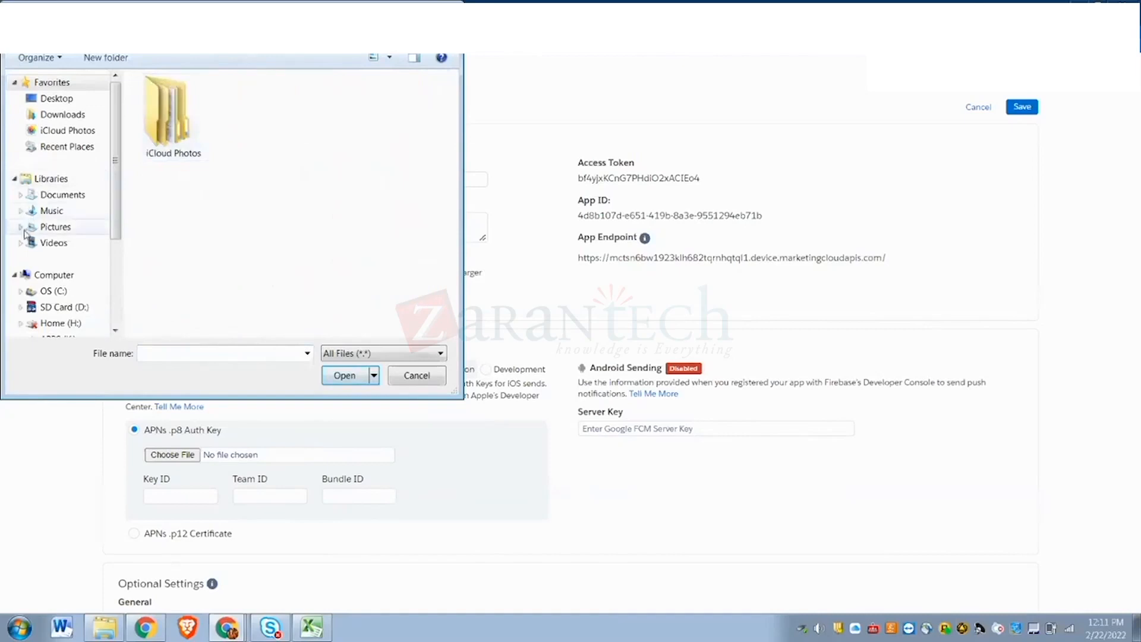
click(53, 227)
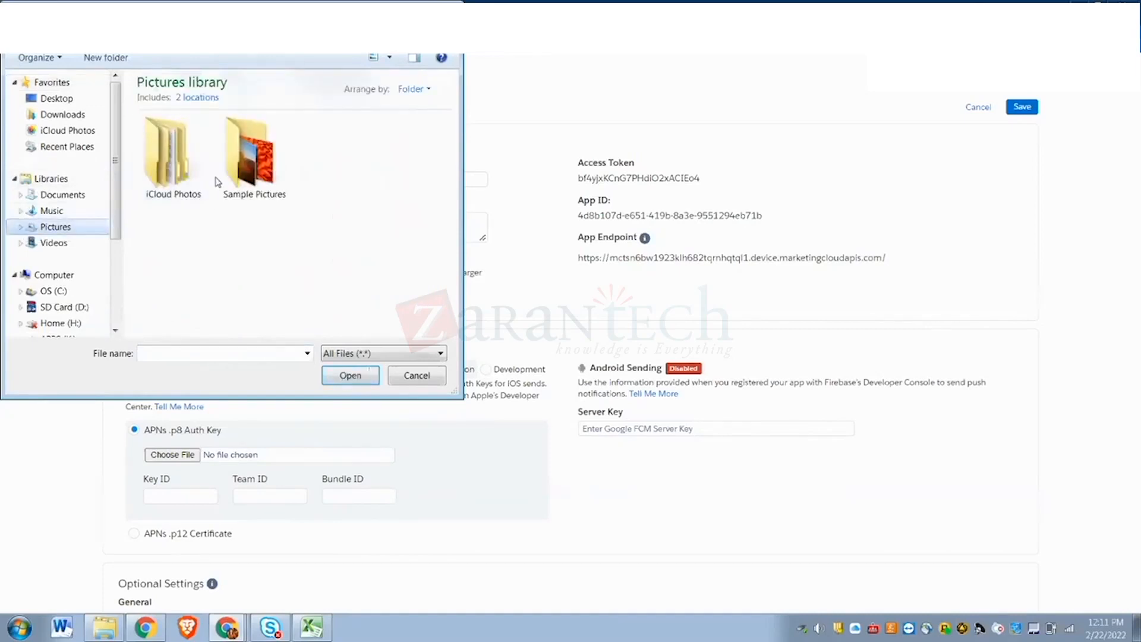
double_click(239, 168)
click(253, 184)
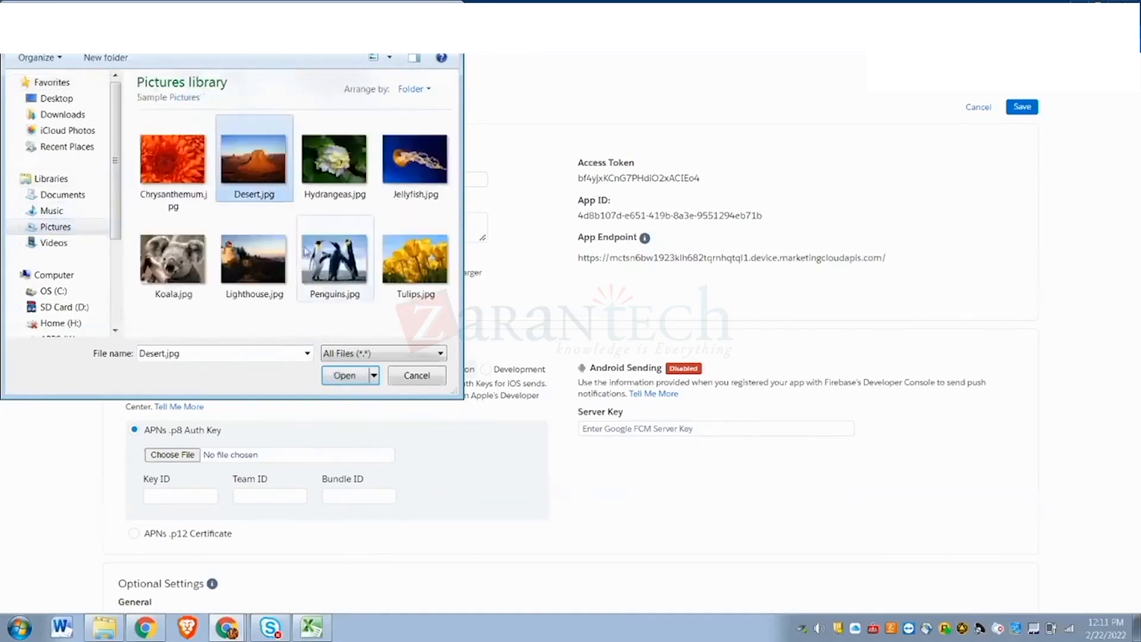
click(344, 375)
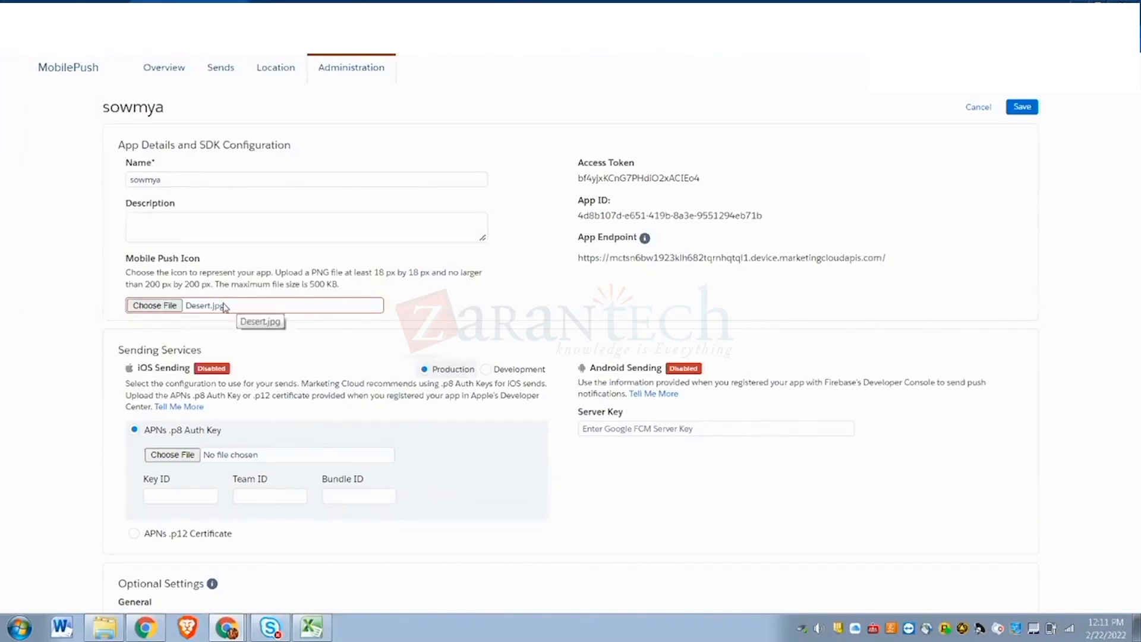
click(154, 306)
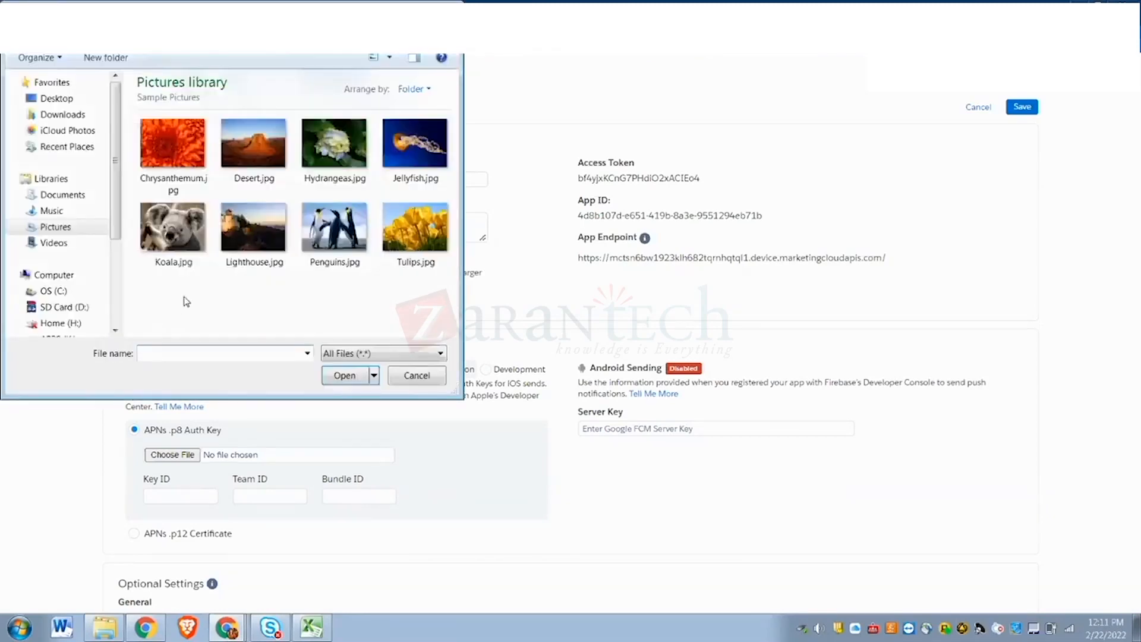
click(418, 378)
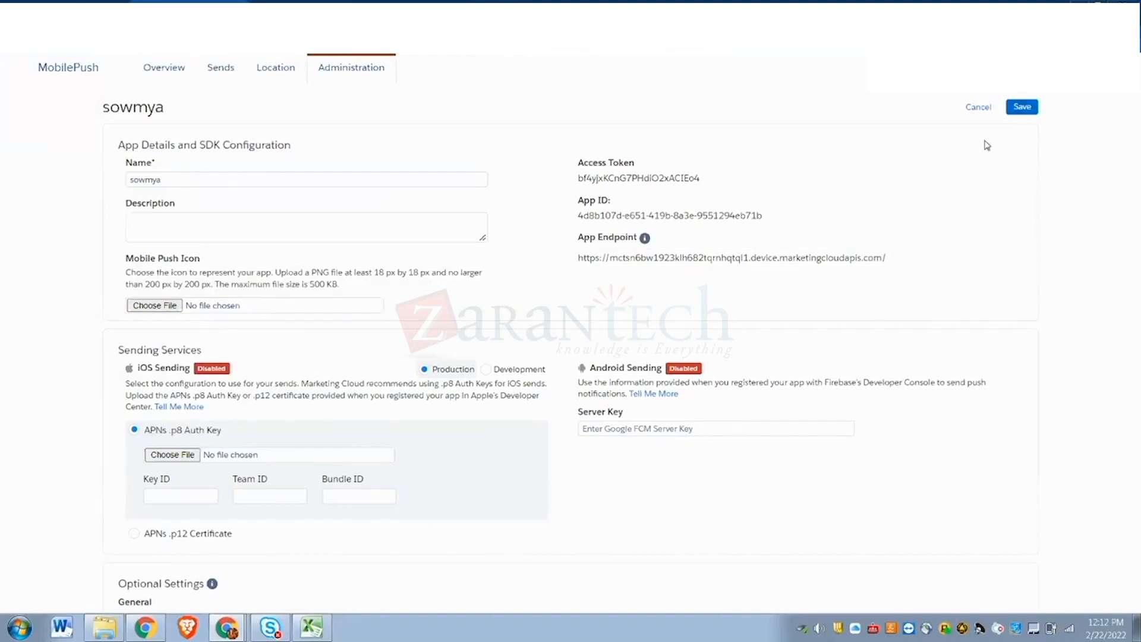
- Cancel out of the sowmya app settings and start a new push message from Overview
click(979, 109)
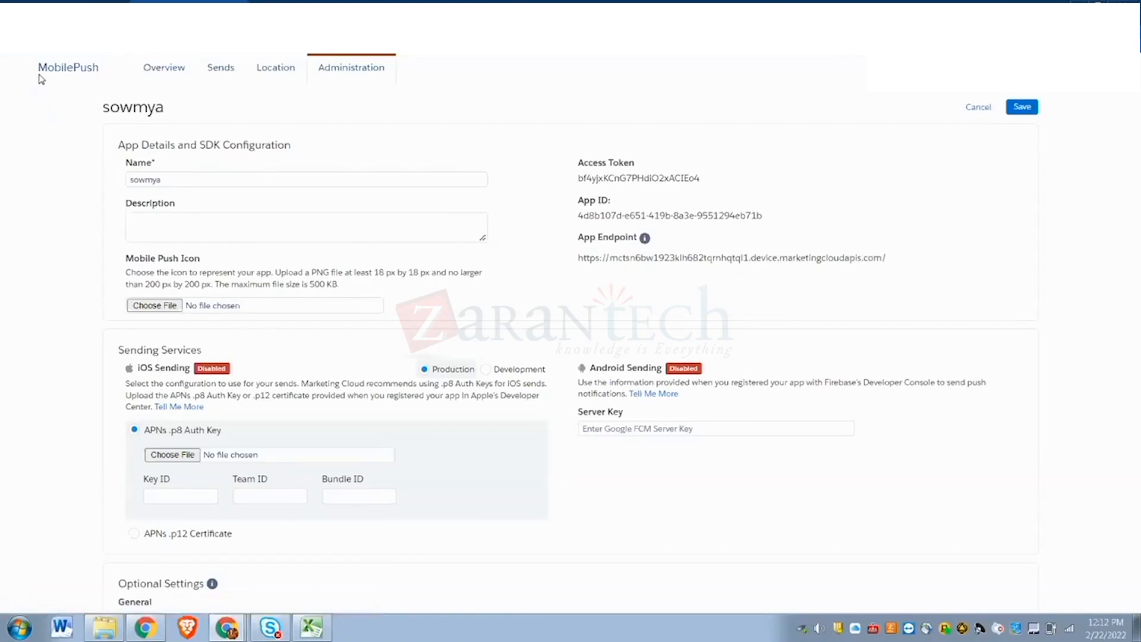
mouse_move(15, 82)
mouse_move(119, 141)
click(162, 70)
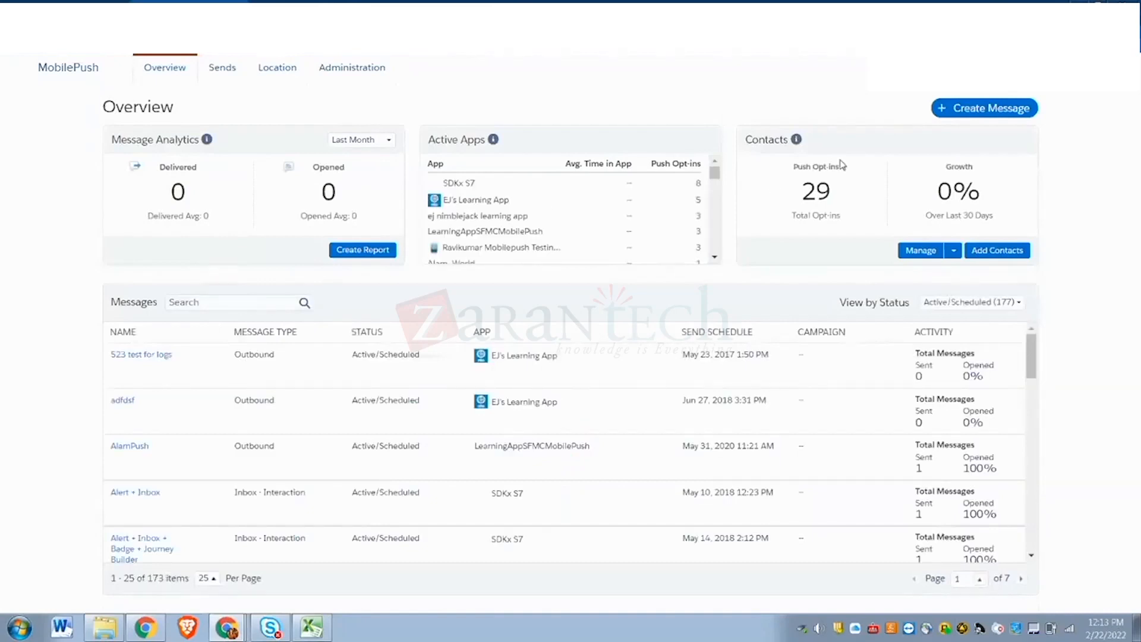
click(997, 119)
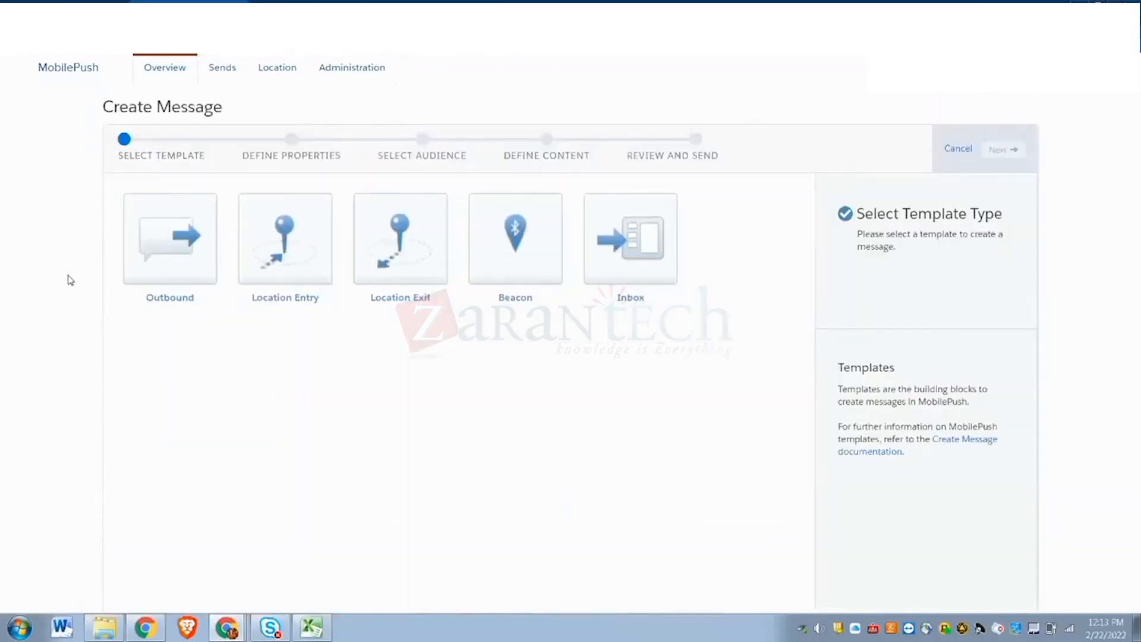
- Start an Outbound message named 'sowmya' sent from the 5.0testapp app
click(182, 223)
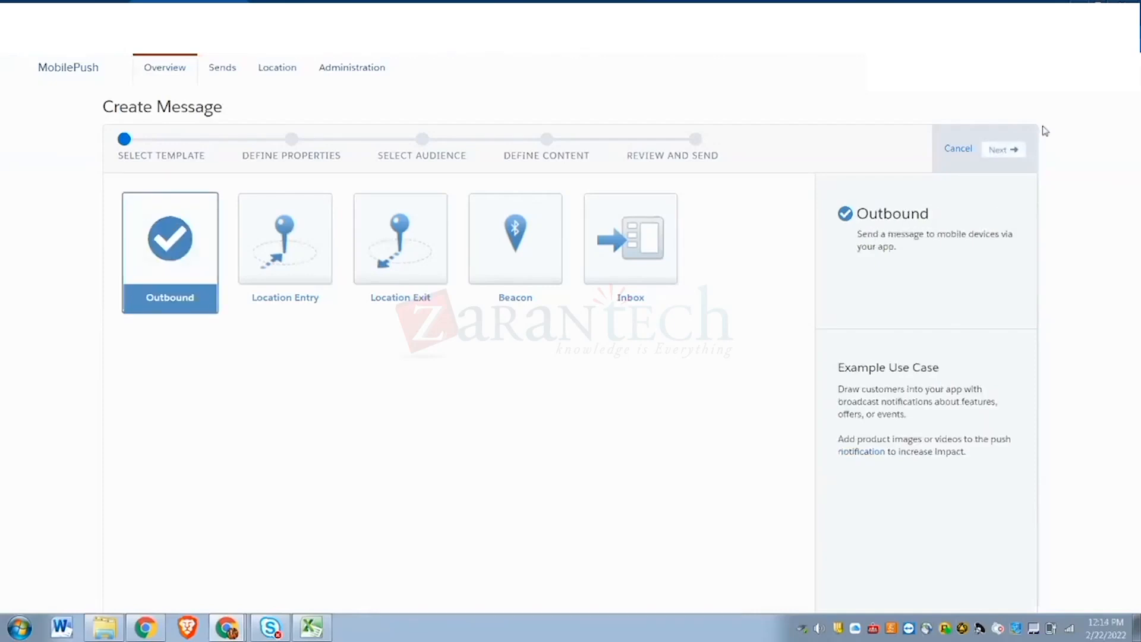
click(1002, 152)
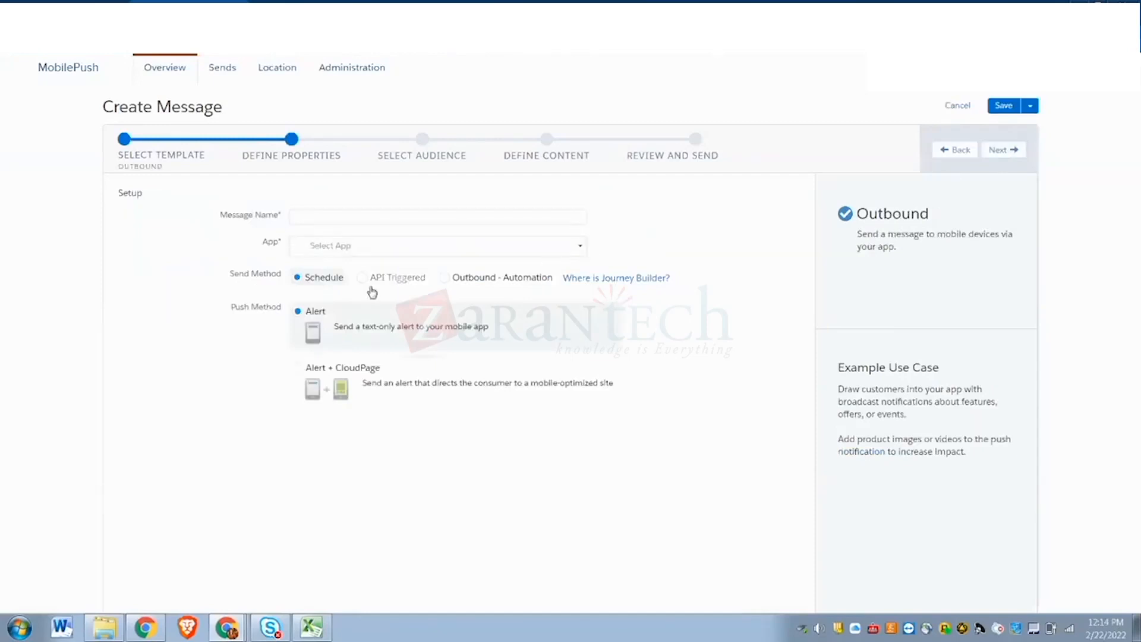
click(323, 216)
text(sowm)
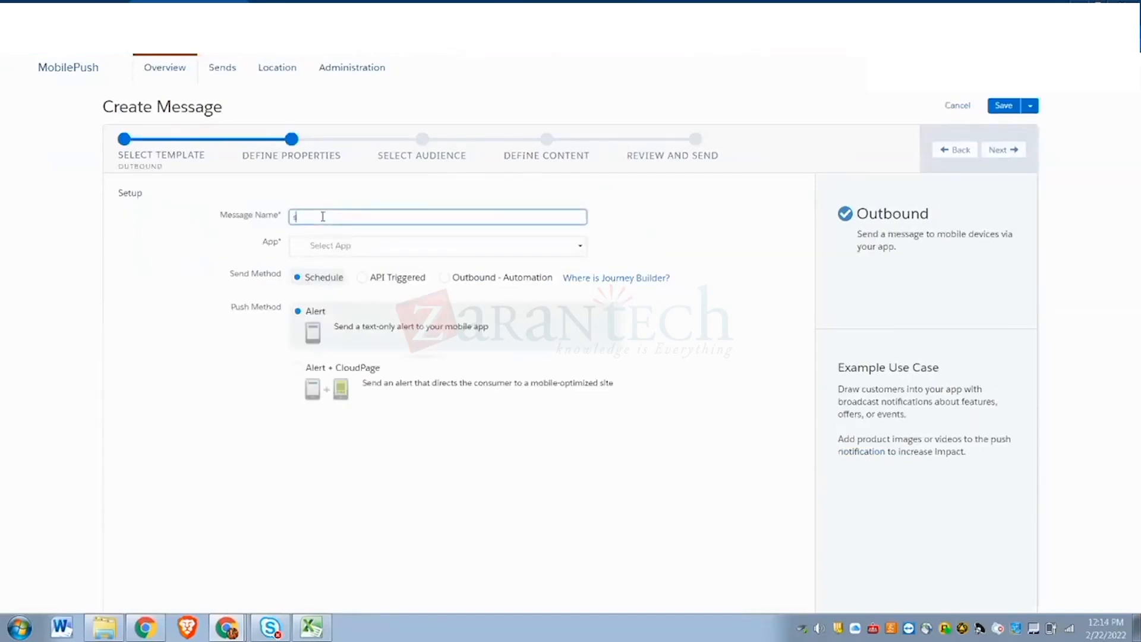
text(ya)
click(366, 252)
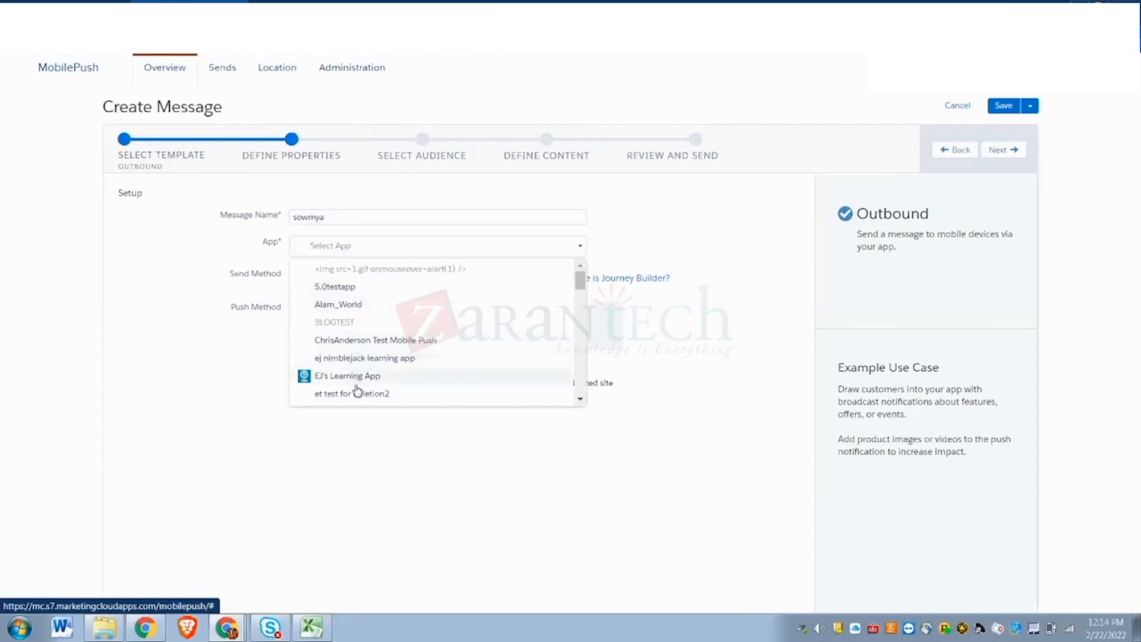
click(383, 290)
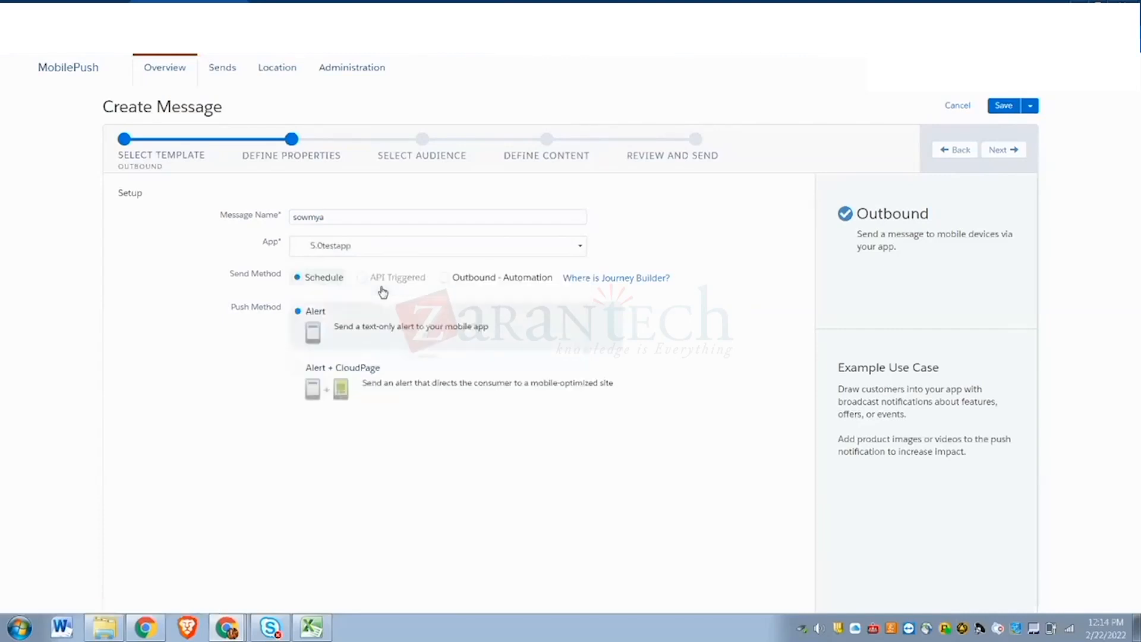
click(393, 250)
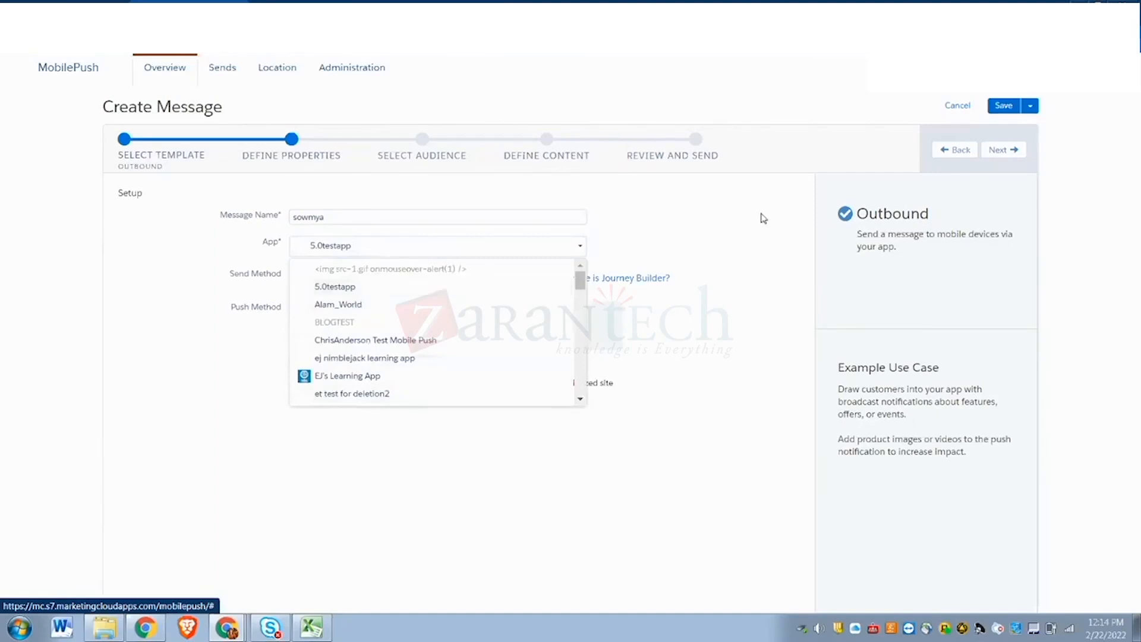
click(736, 246)
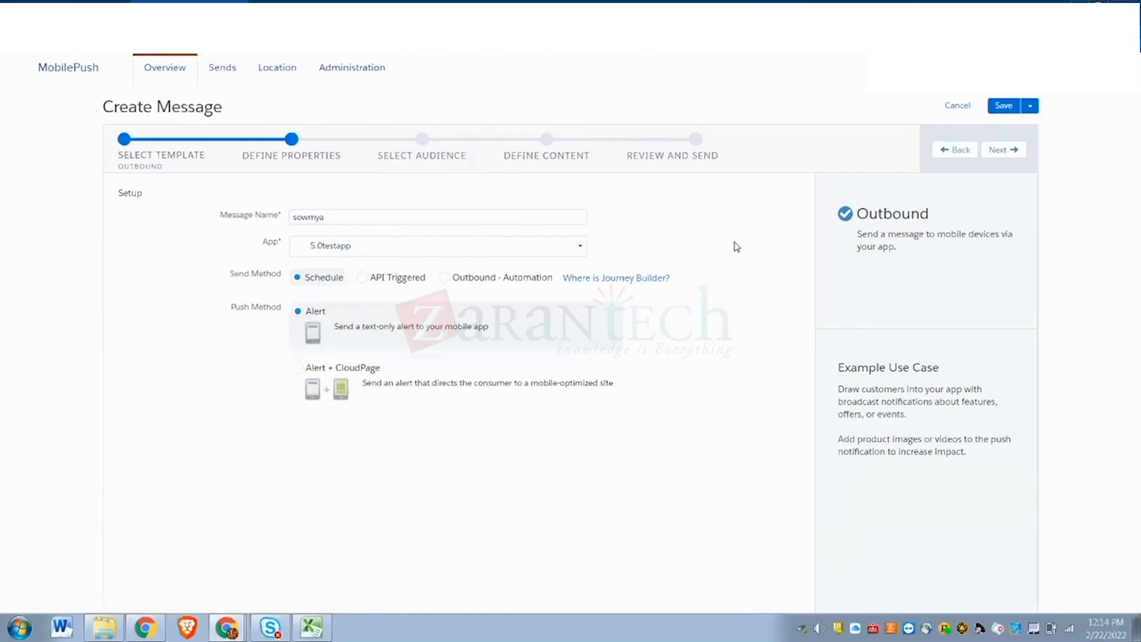
- Open the Administration page in a new browser tab and switch to it
right_click(332, 75)
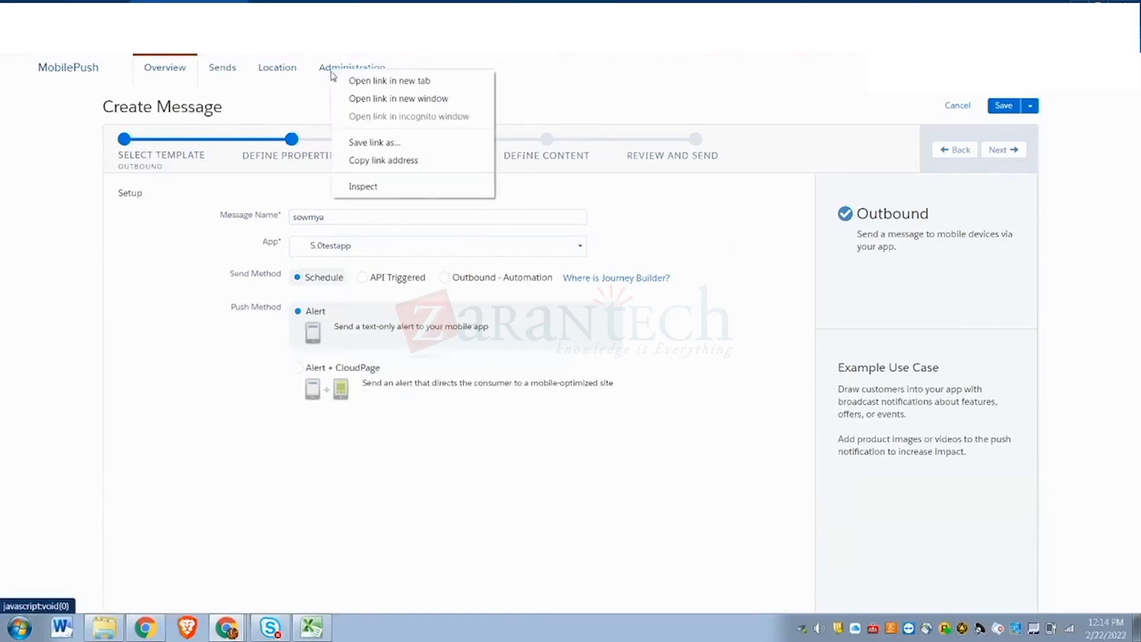
click(364, 81)
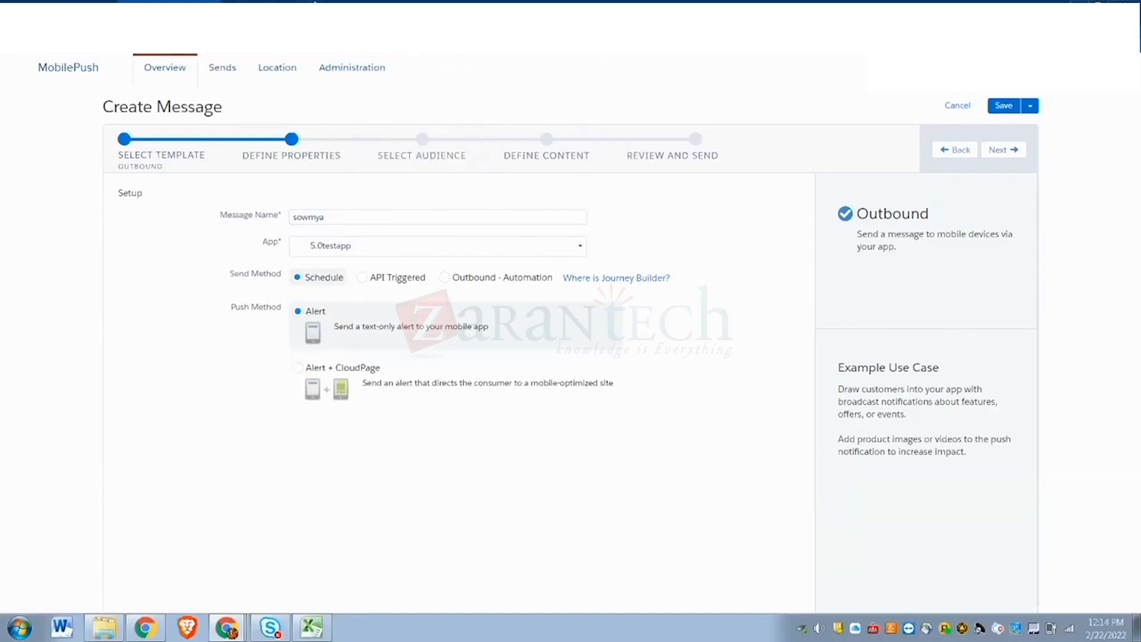
click(314, 3)
click(321, 9)
- Go from Setup MobileConnect administration to the MobilePush setup page
click(374, 9)
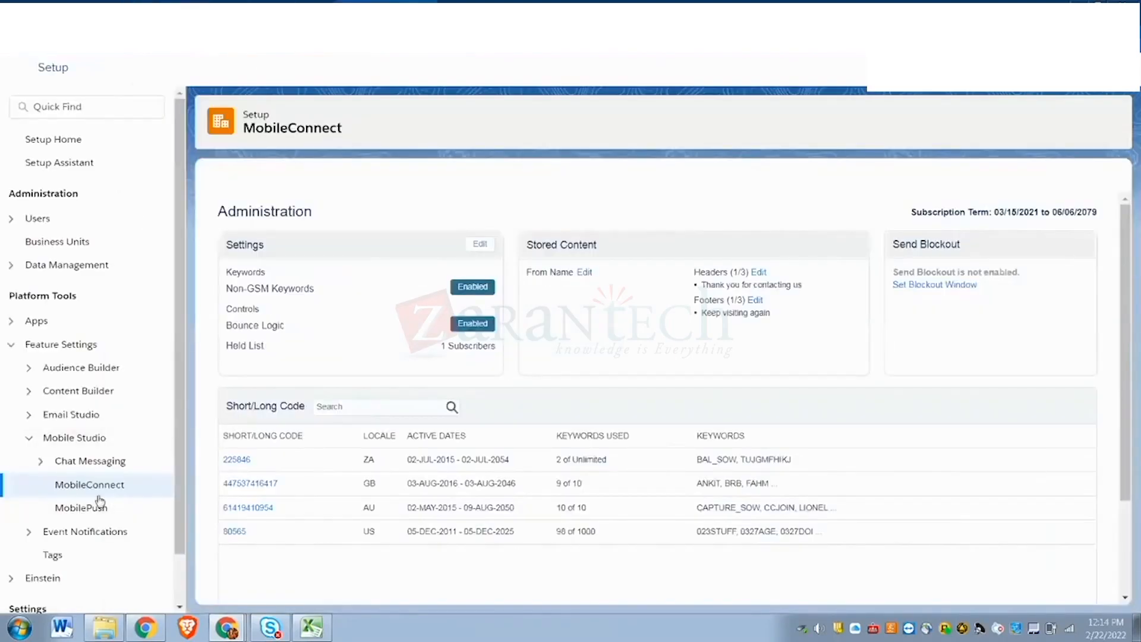
click(81, 509)
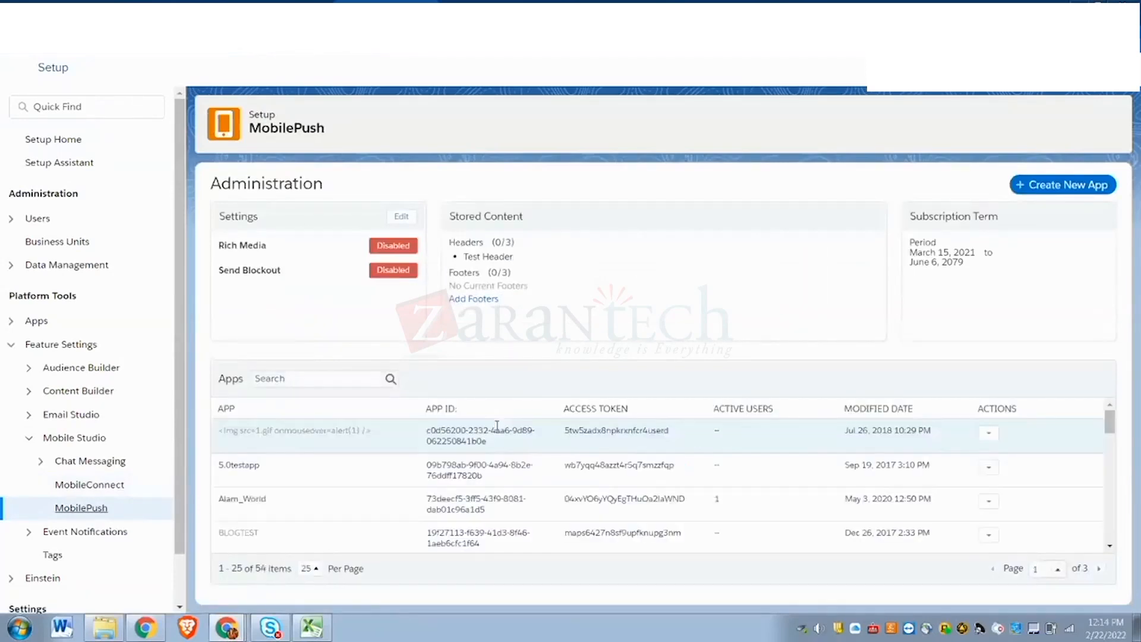
scroll(497, 425, down, 4)
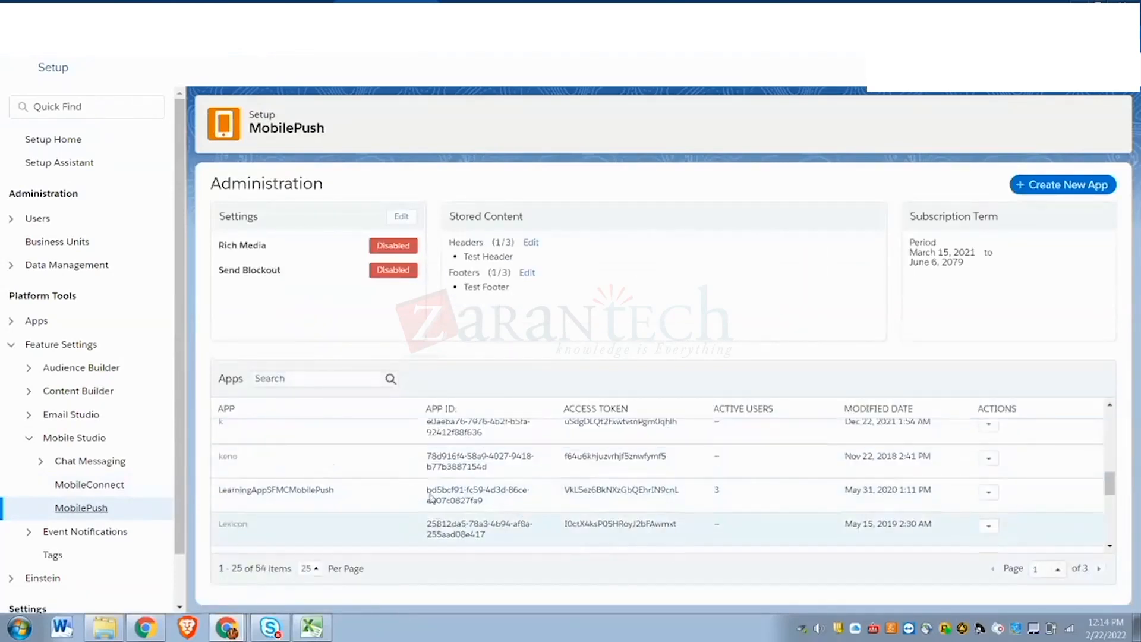
scroll(431, 498, up, 4)
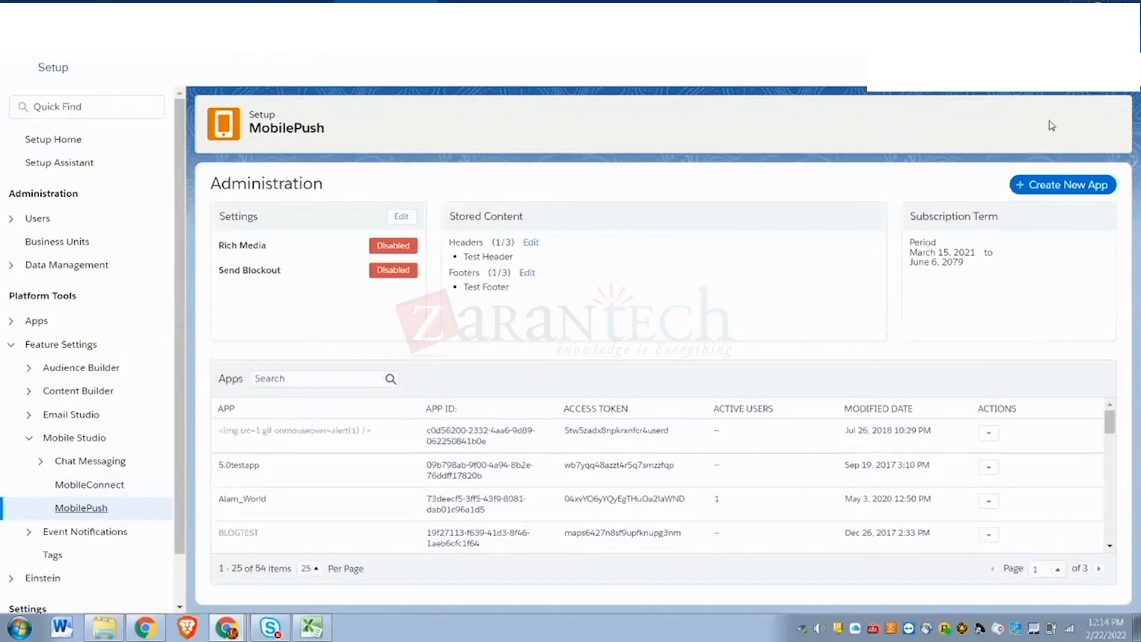
- Create a new MobilePush app named 'Datapp', correcting the typo, and save it
click(1050, 189)
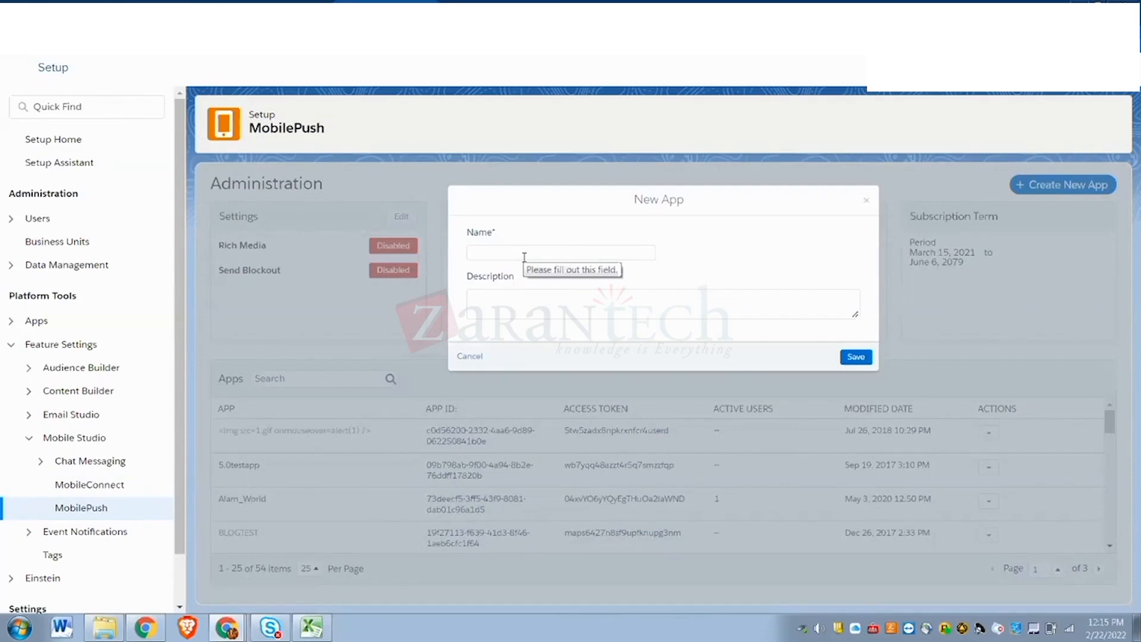
click(514, 249)
text(satapp)
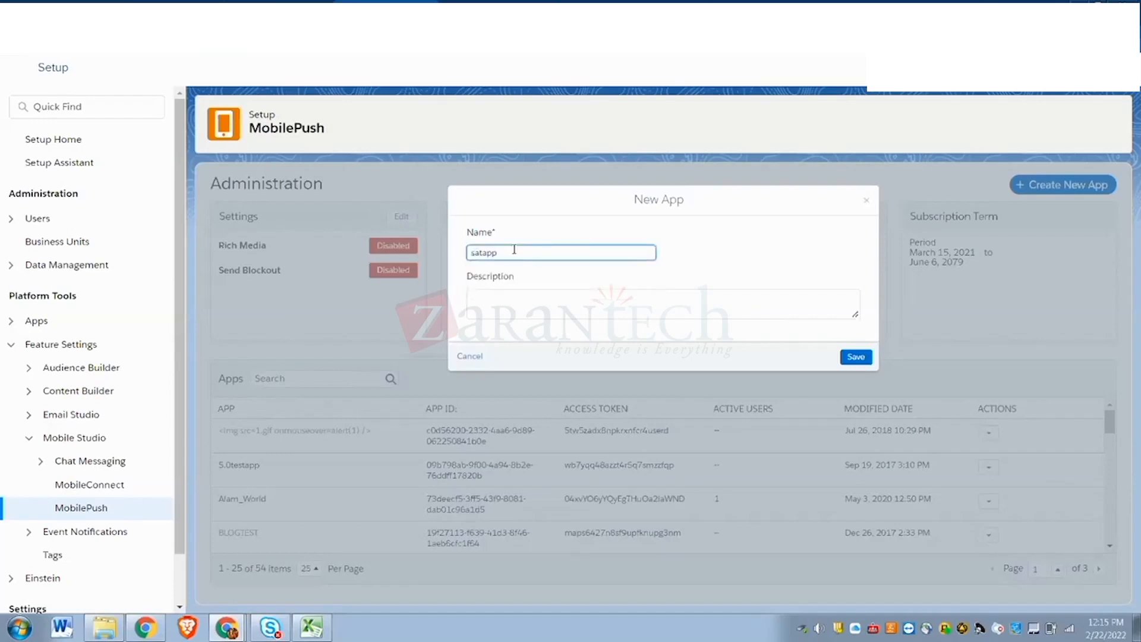
key(Left)
key(Left)
key(Left)
key(Left)
key(Left)
key(Delete)
text(D)
click(849, 357)
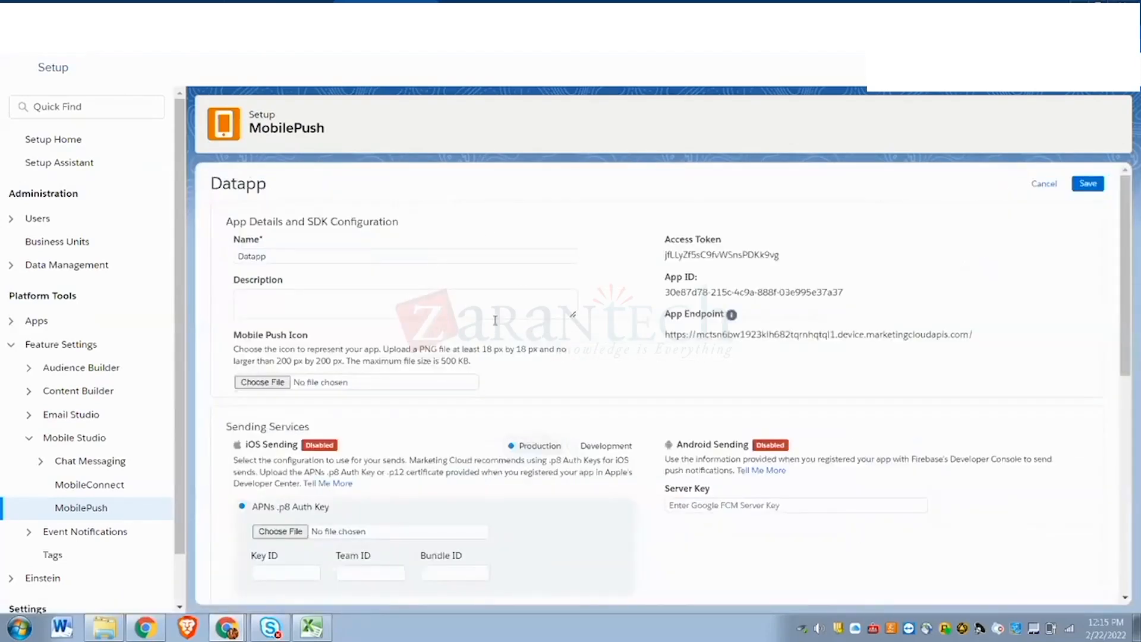
- Scroll through the Datapp app details and SDK configuration to review its endpoint
scroll(511, 363, down, 3)
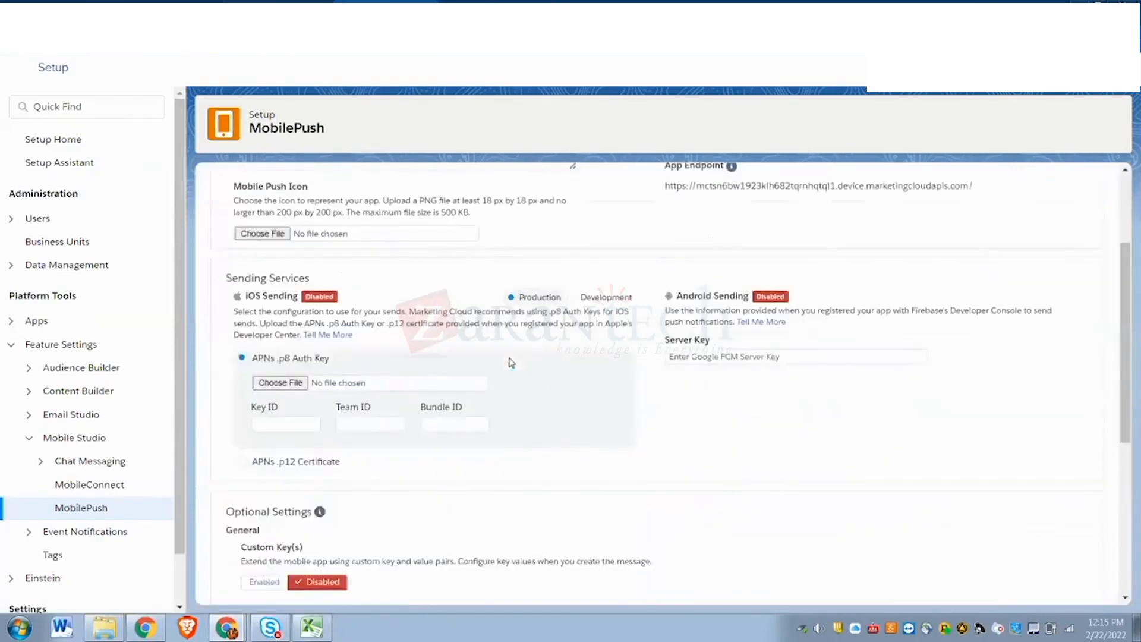
scroll(511, 362, up, 3)
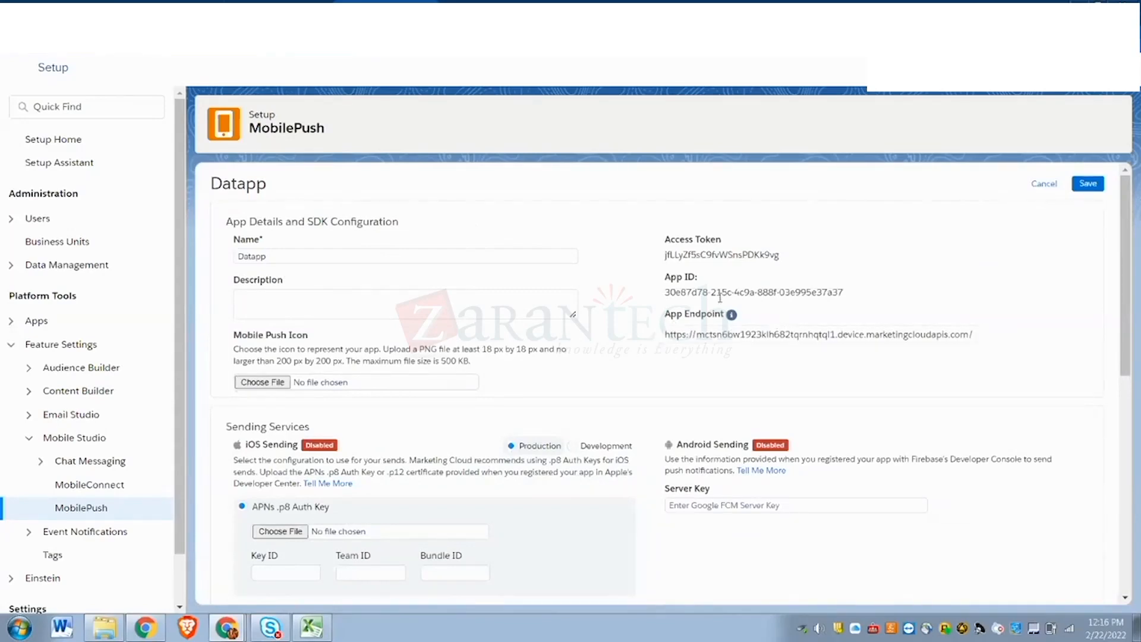
scroll(630, 424, down, 4)
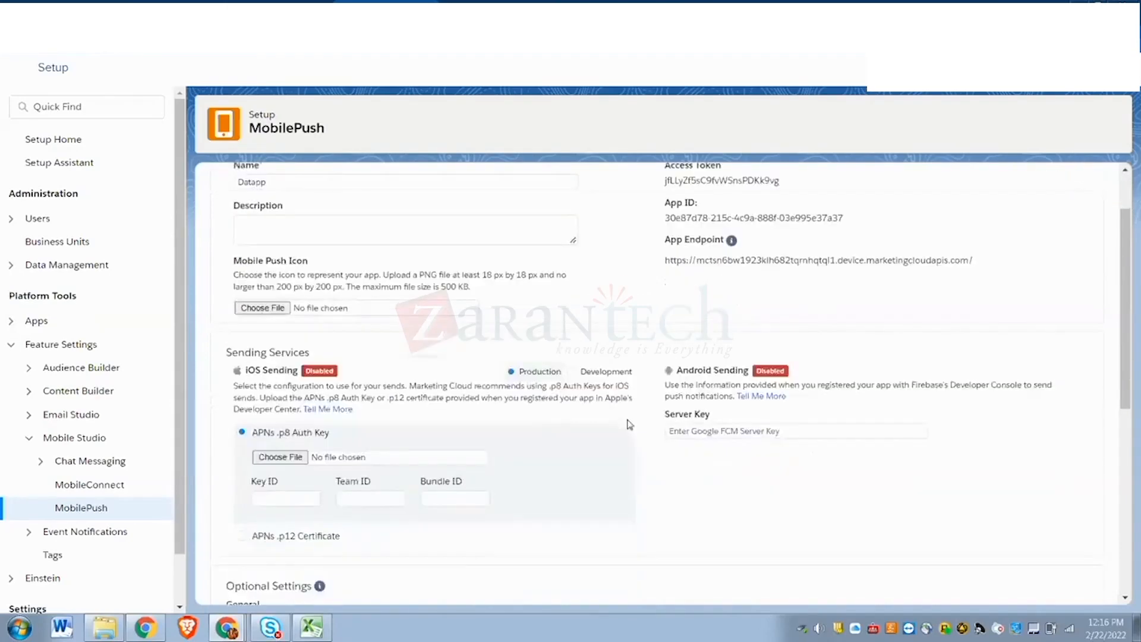
scroll(630, 425, down, 3)
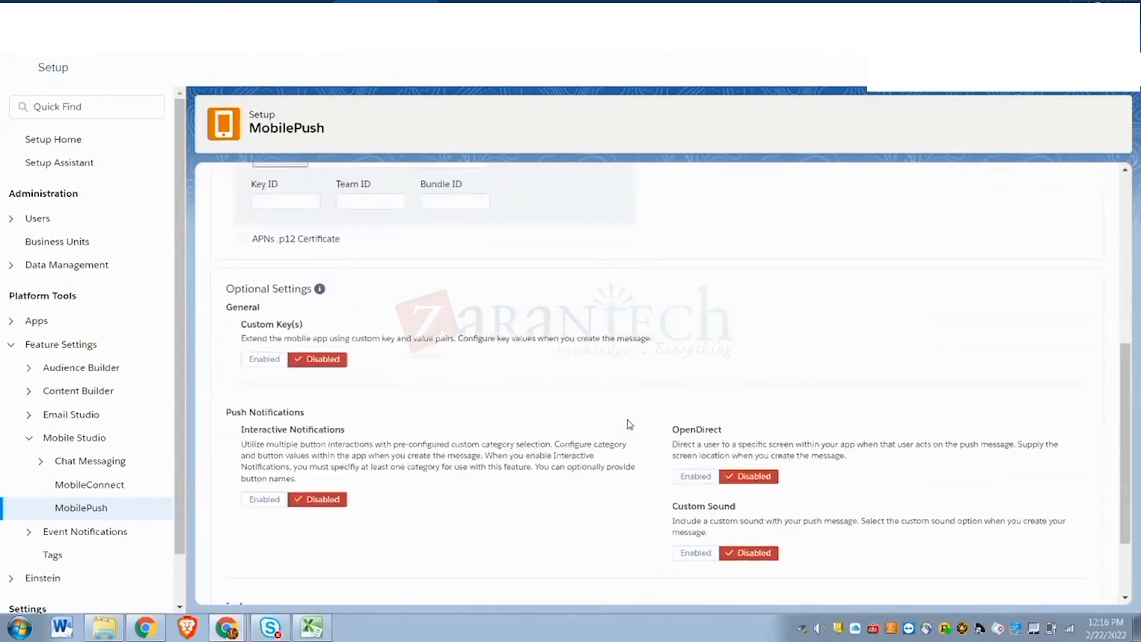
scroll(630, 424, down, 2)
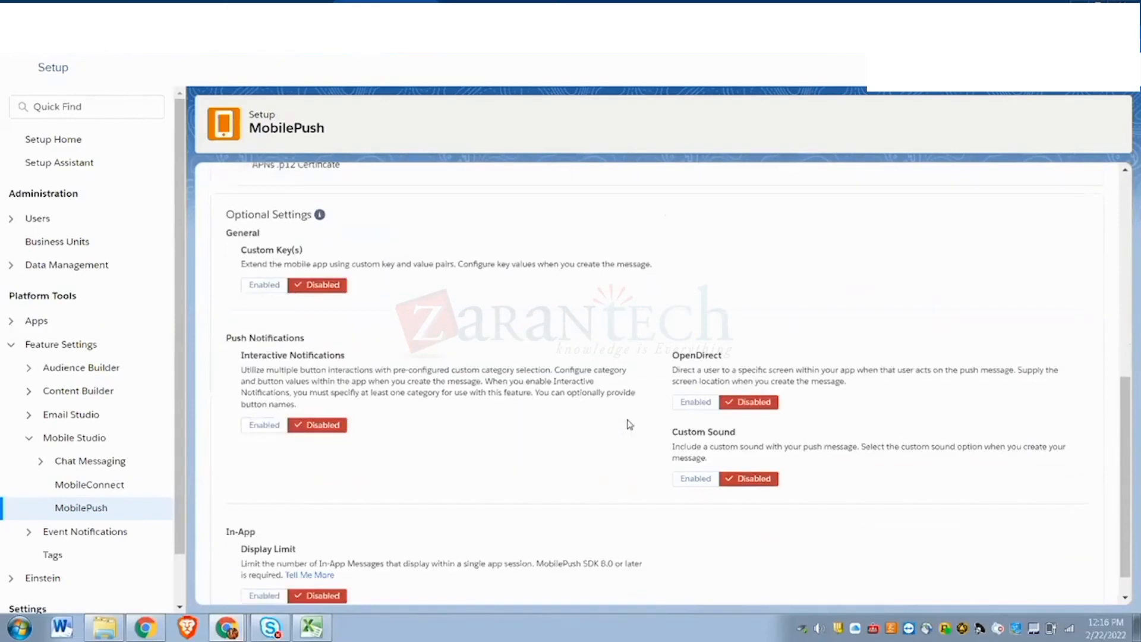
scroll(630, 424, up, 10)
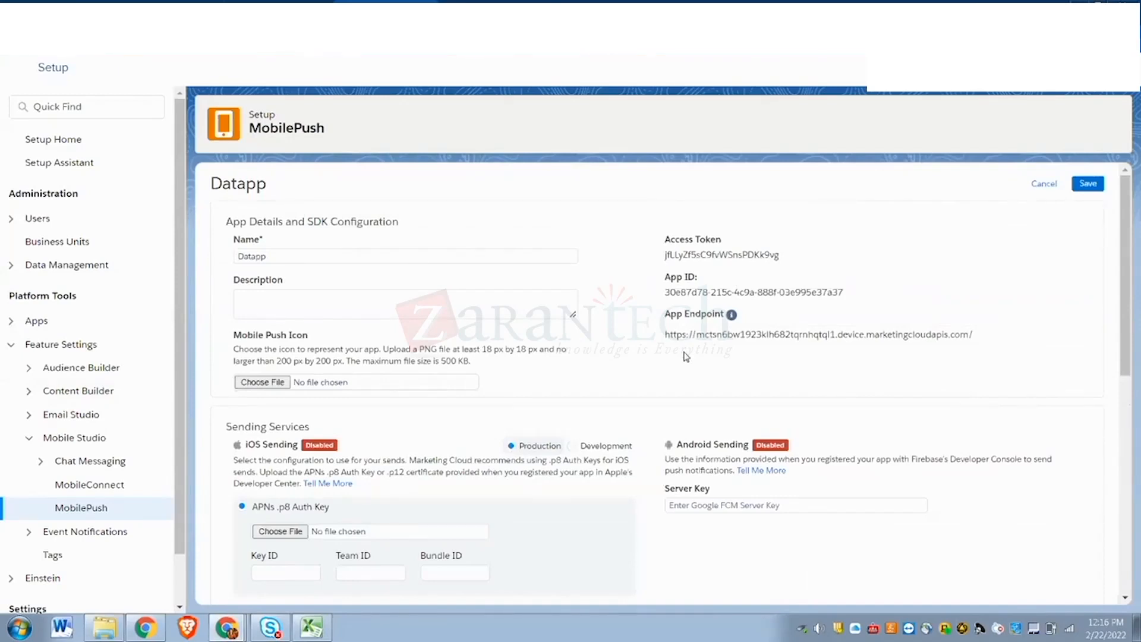
scroll(763, 416, down, 3)
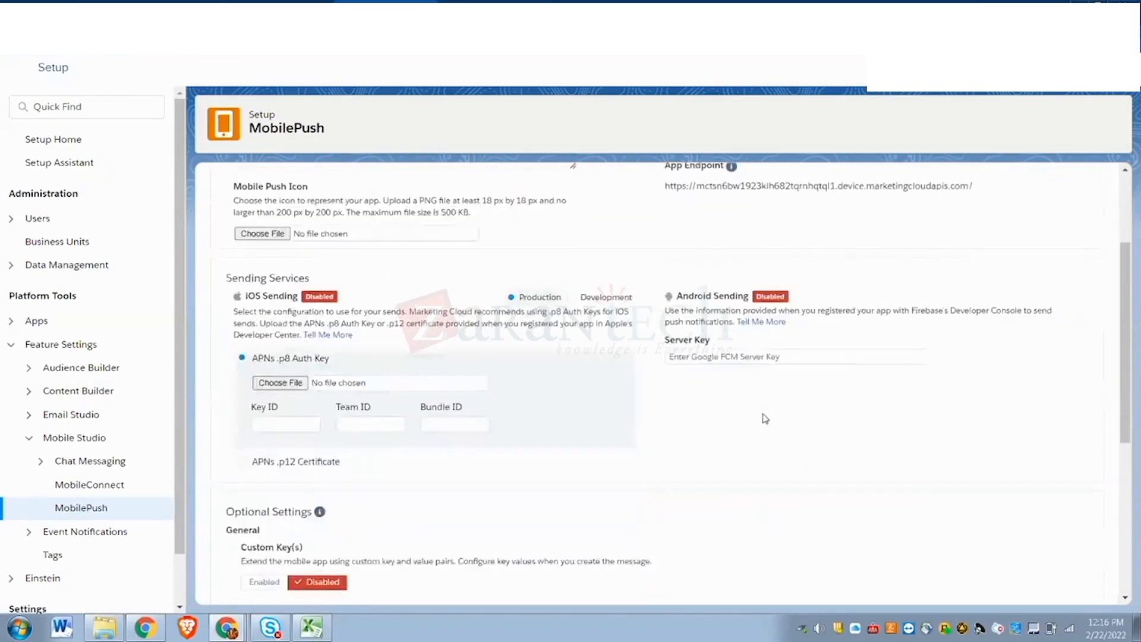
scroll(765, 418, down, 3)
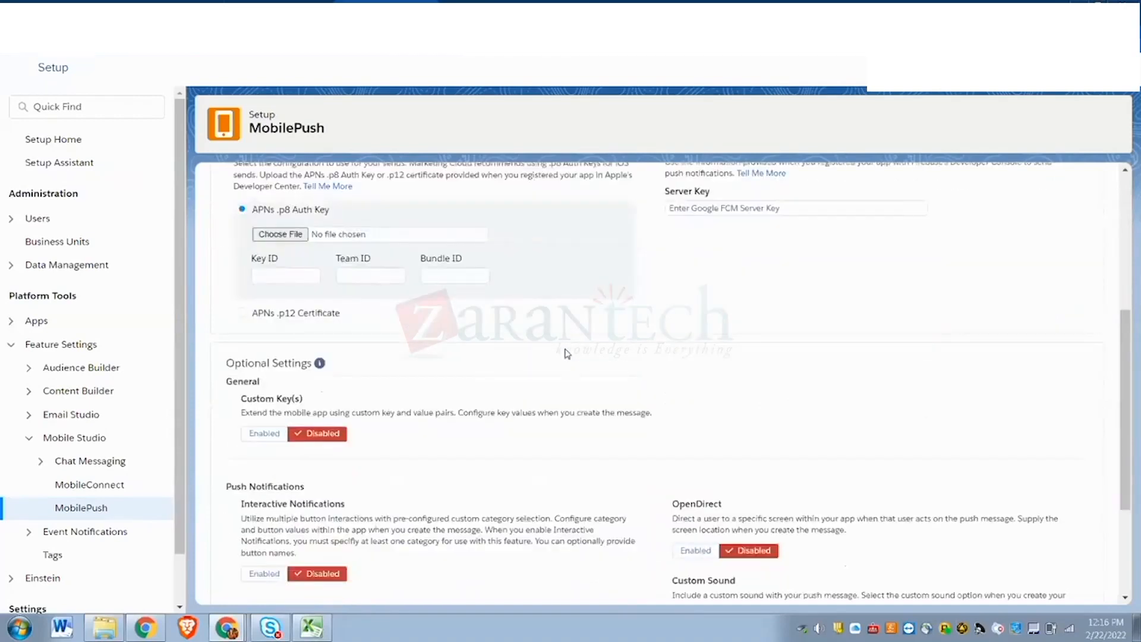
scroll(567, 354, down, 3)
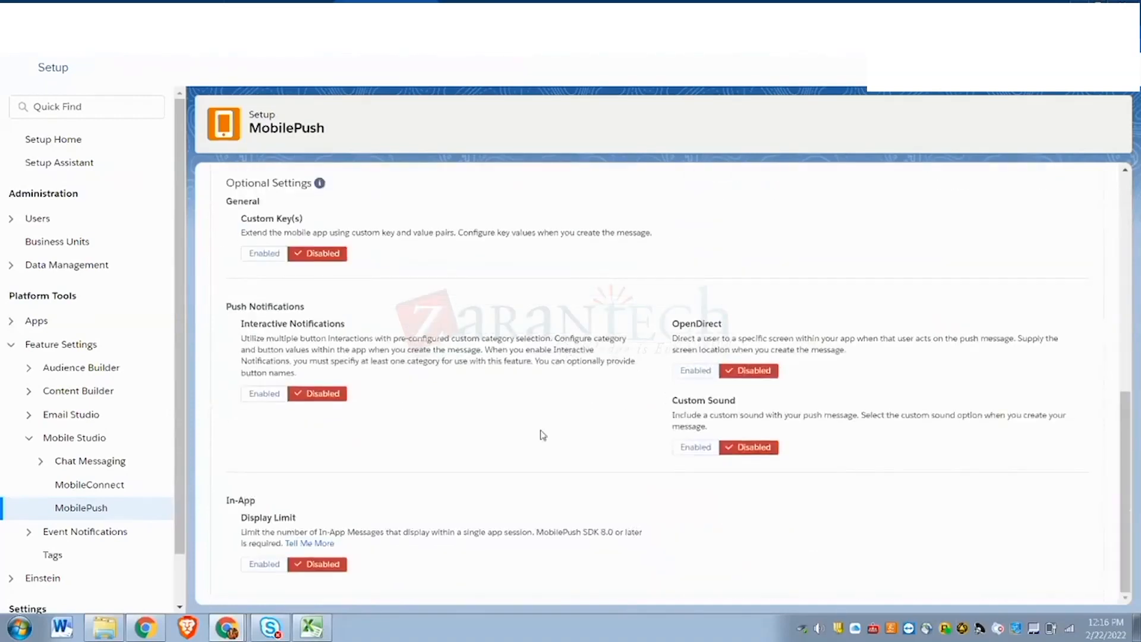
scroll(534, 445, up, 6)
scroll(535, 447, up, 2)
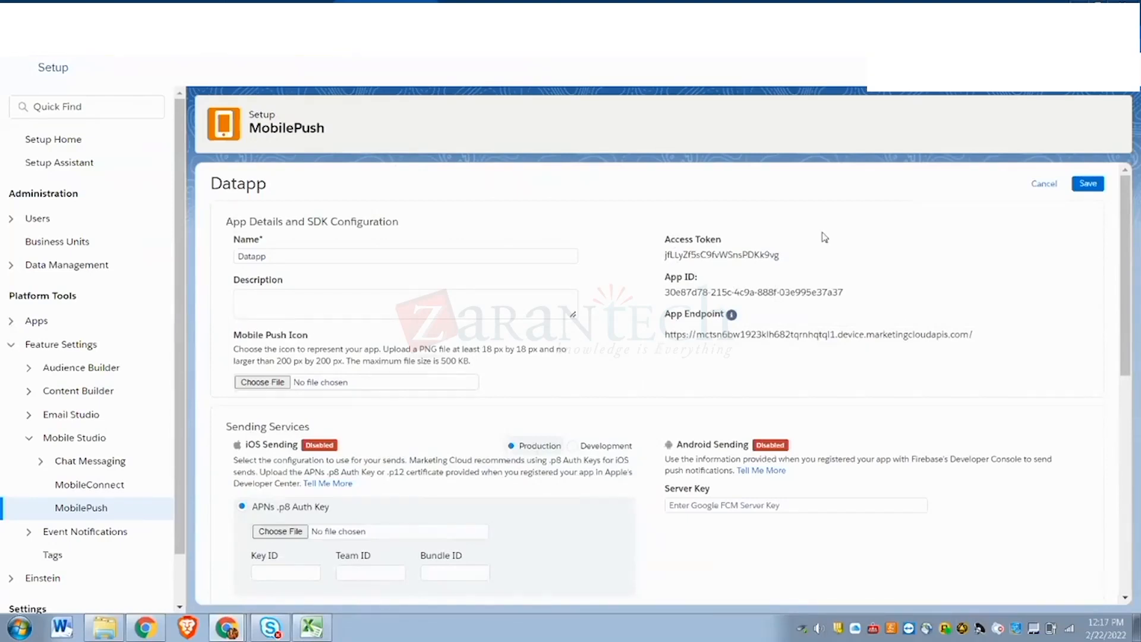
mouse_move(683, 349)
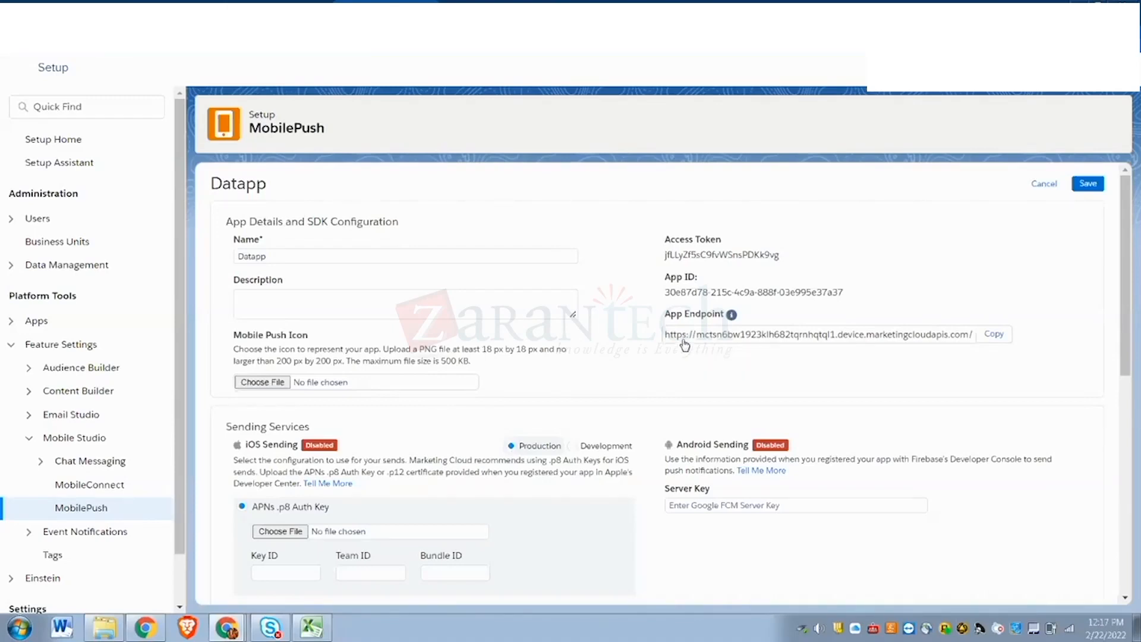
scroll(684, 344, down, 10)
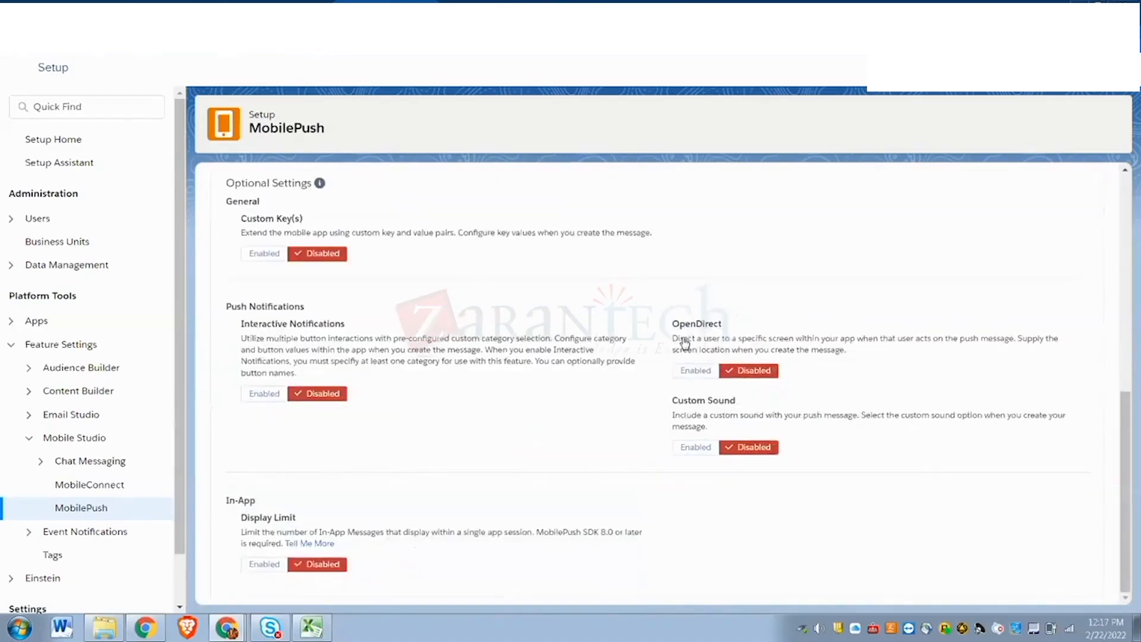
scroll(685, 344, up, 10)
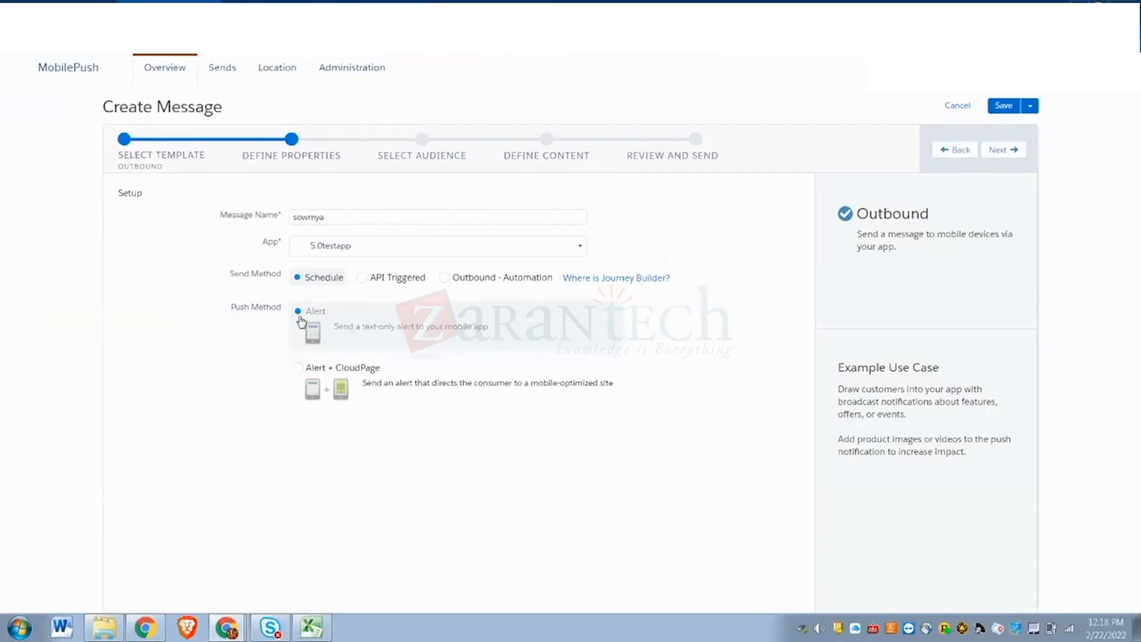
- Advance the scheduled alert to Select Audience and open the audience type list
click(1004, 150)
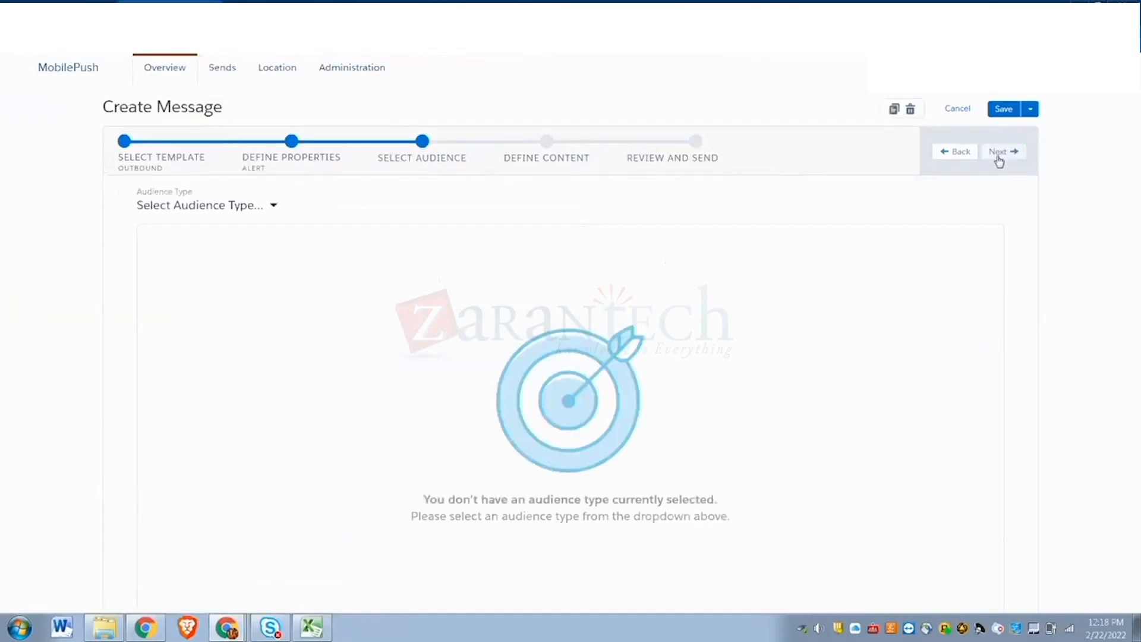
click(271, 208)
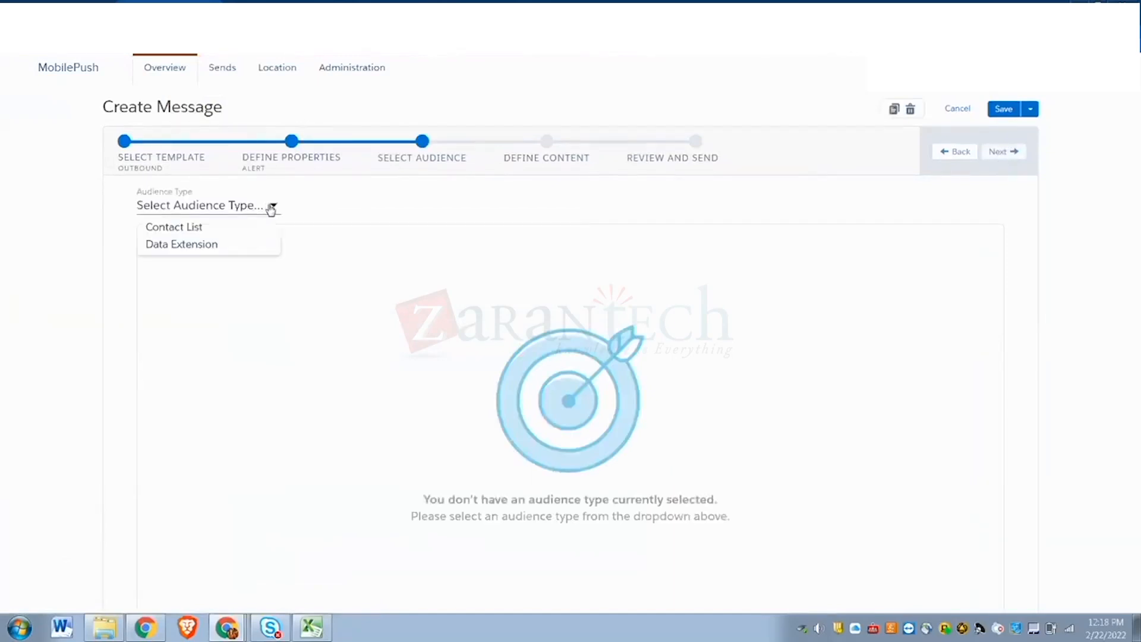
- Target the customerdata_sowmya data extension (population 4) as the audience and continue to Define Content
click(225, 246)
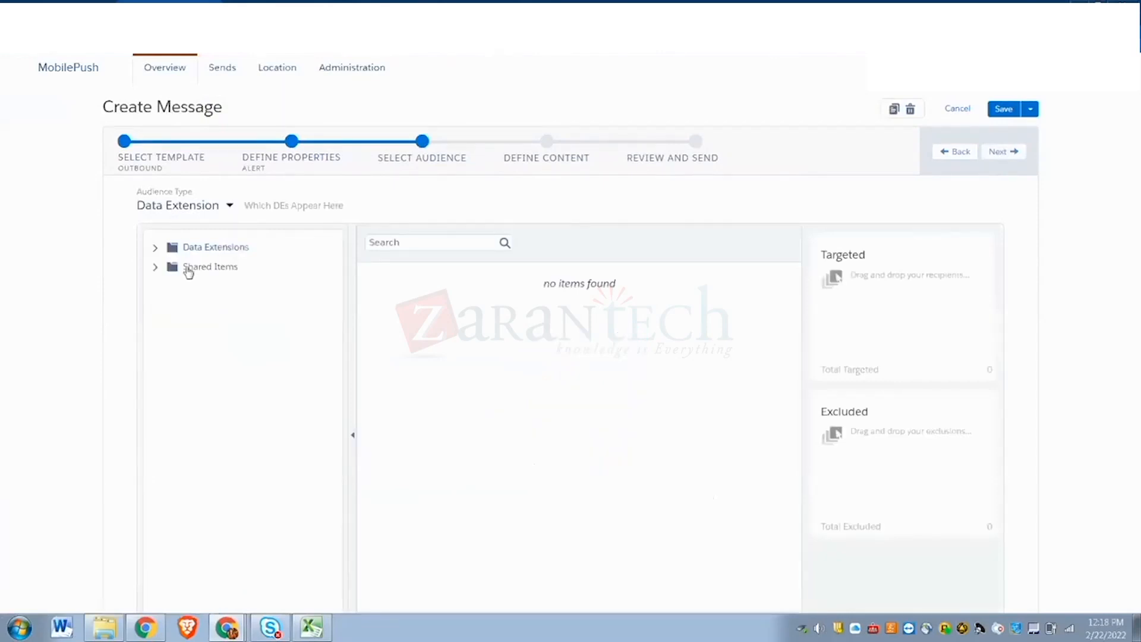
click(155, 250)
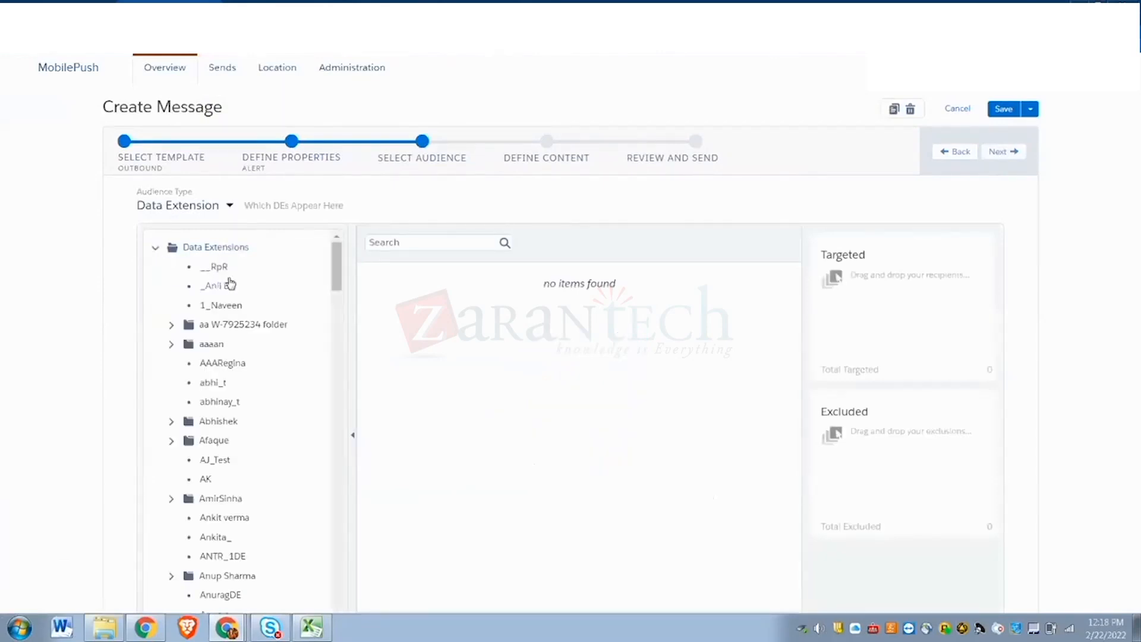
scroll(208, 473, down, 5)
scroll(208, 474, down, 8)
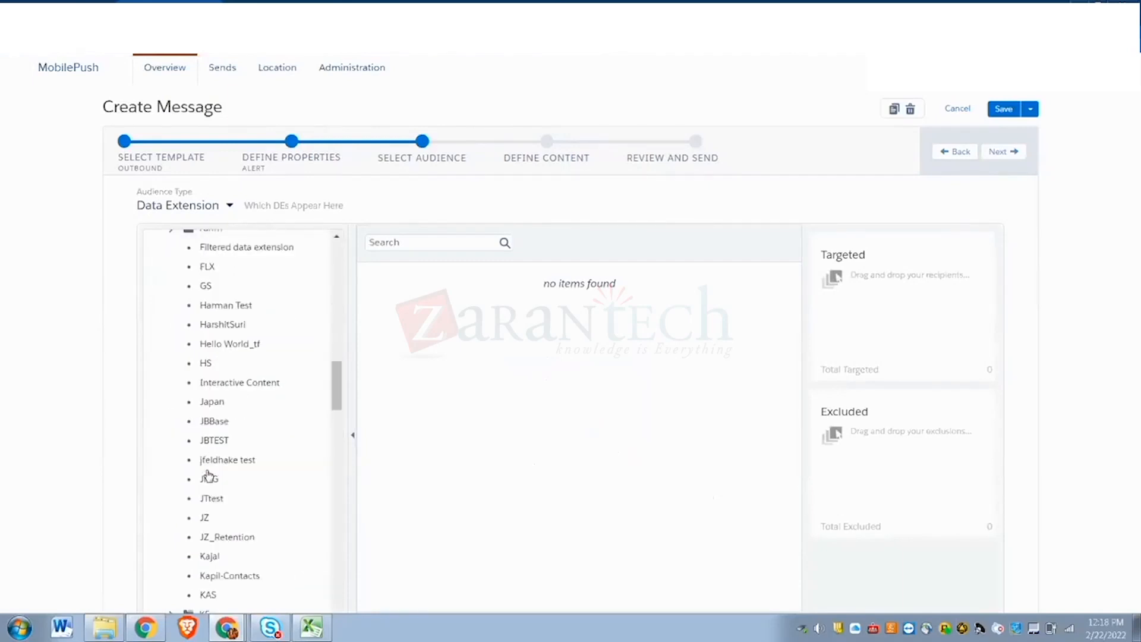
scroll(208, 473, down, 4)
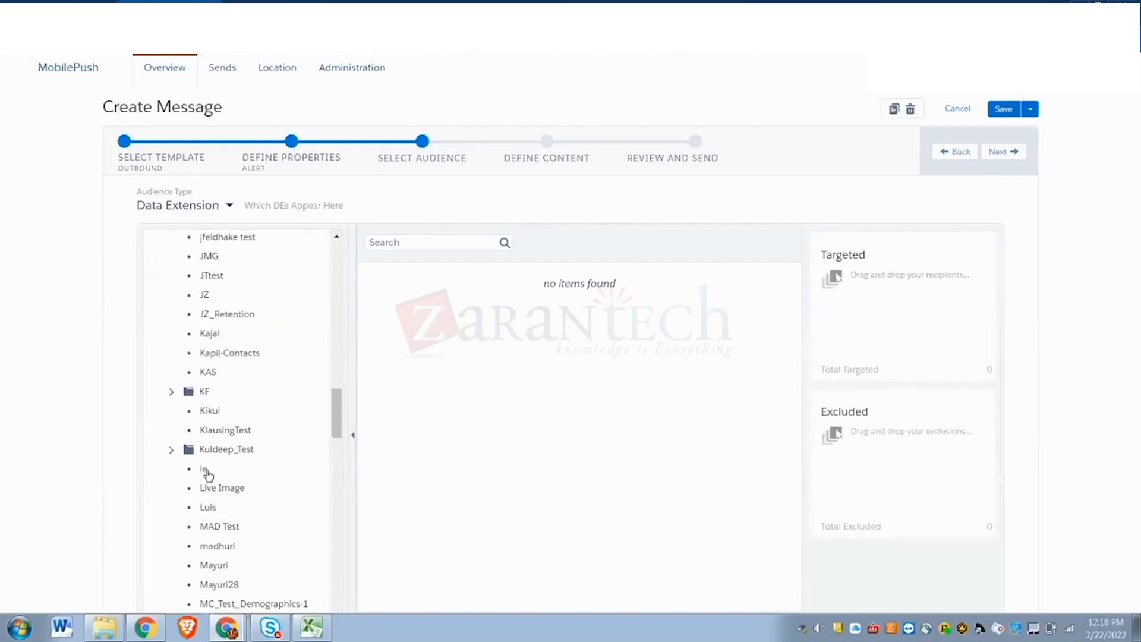
scroll(208, 473, down, 15)
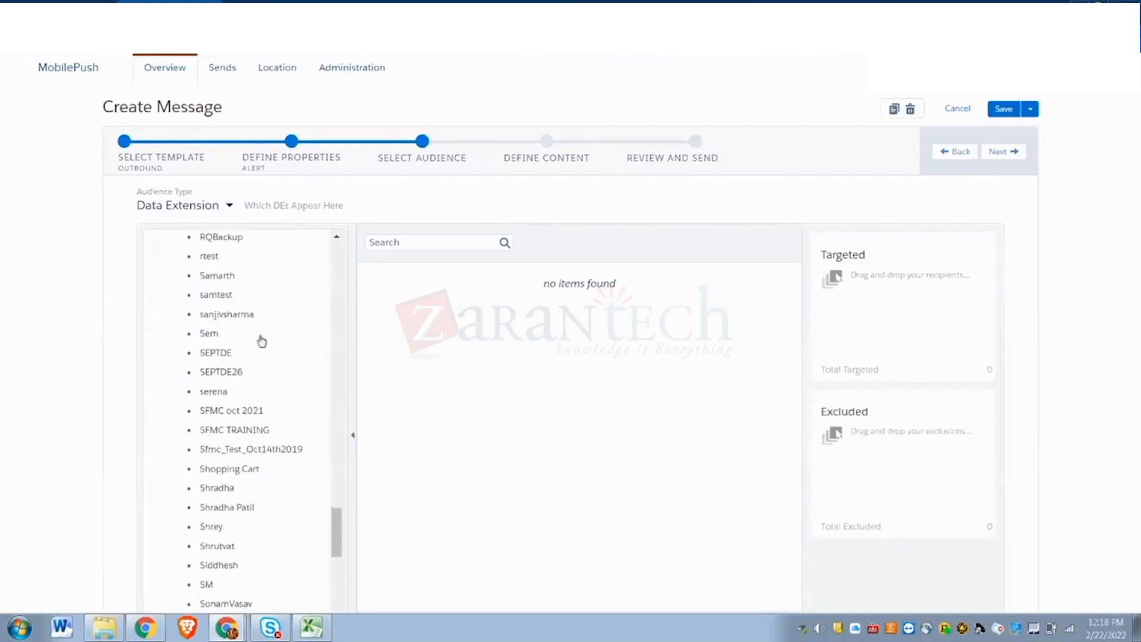
scroll(255, 403, down, 5)
scroll(250, 411, up, 2)
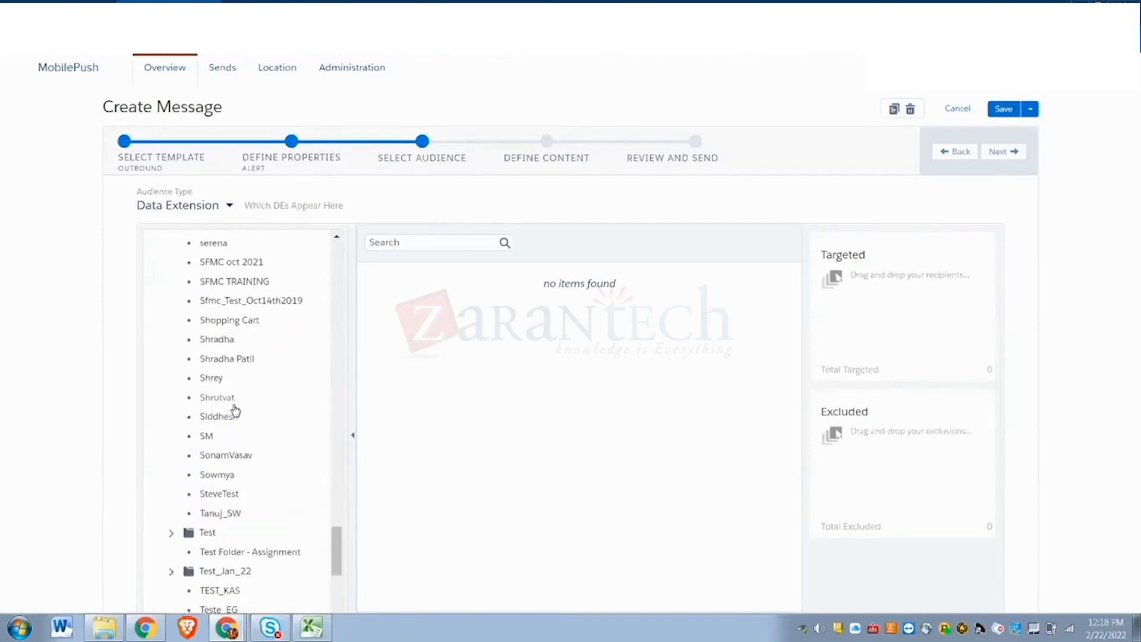
click(216, 474)
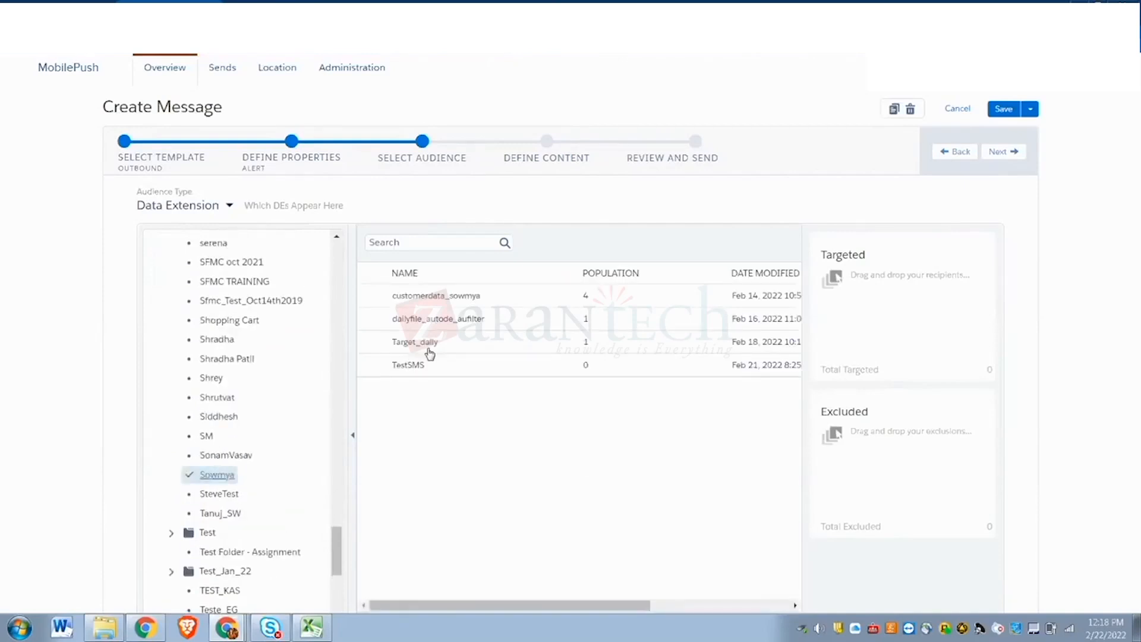
click(430, 296)
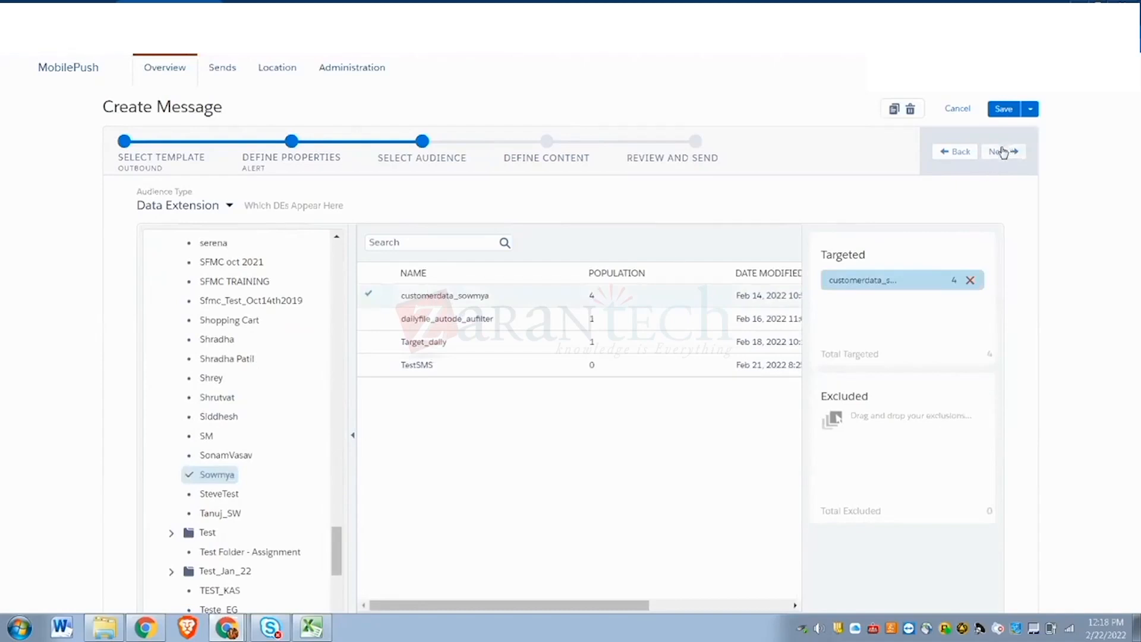
click(1003, 152)
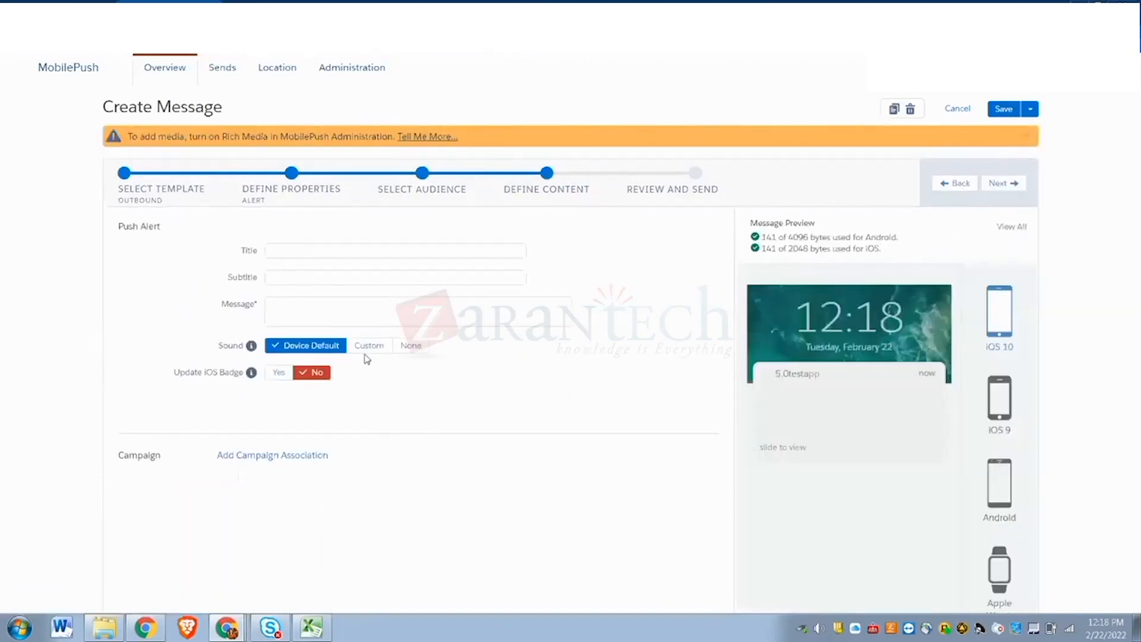
- Give the alert the title 'check' and the subtitle 'name'
click(361, 257)
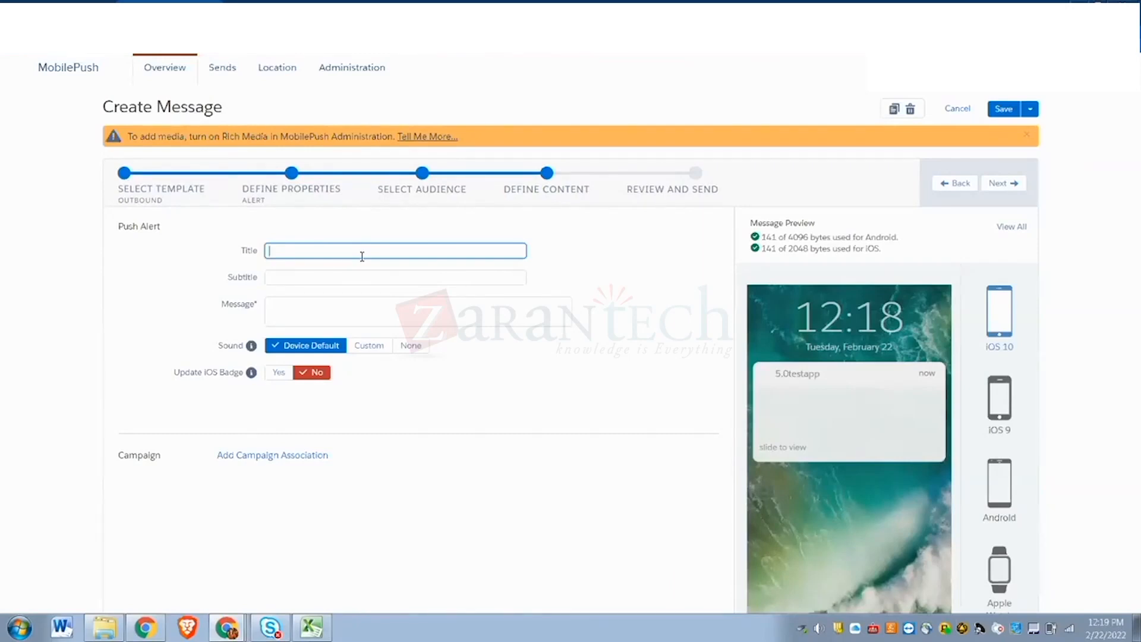
text(check)
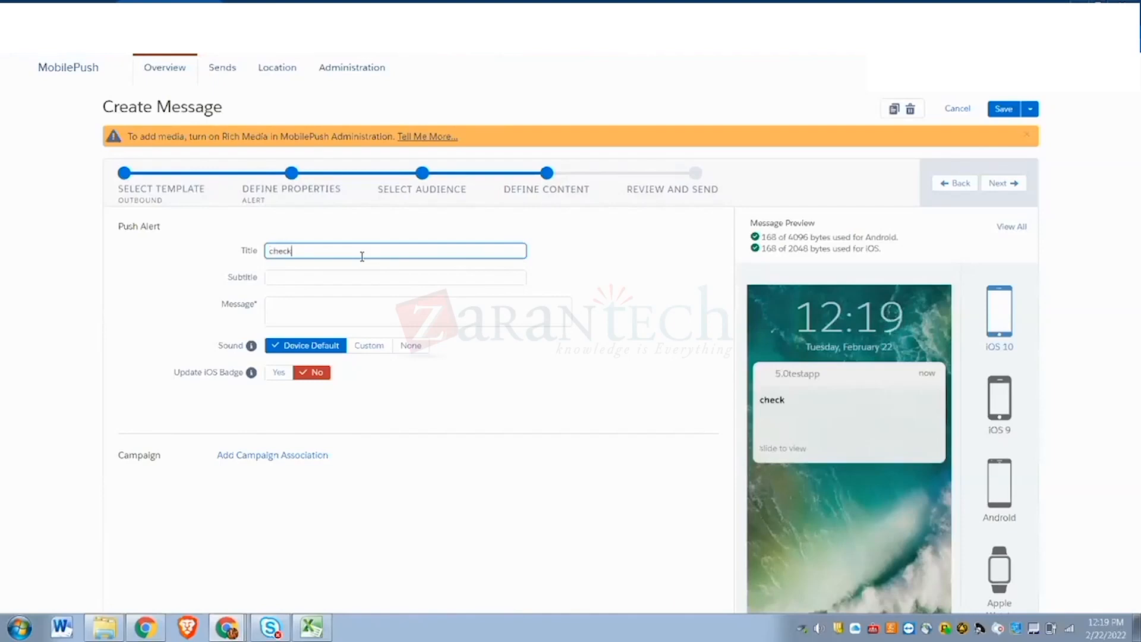
click(341, 279)
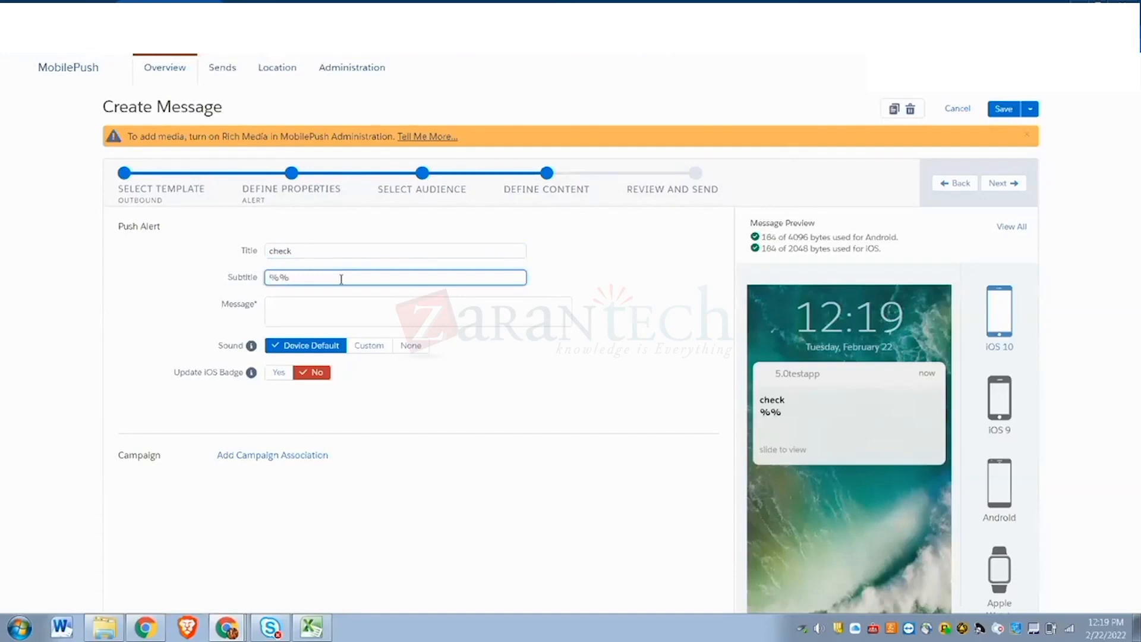
text(lastname%%)
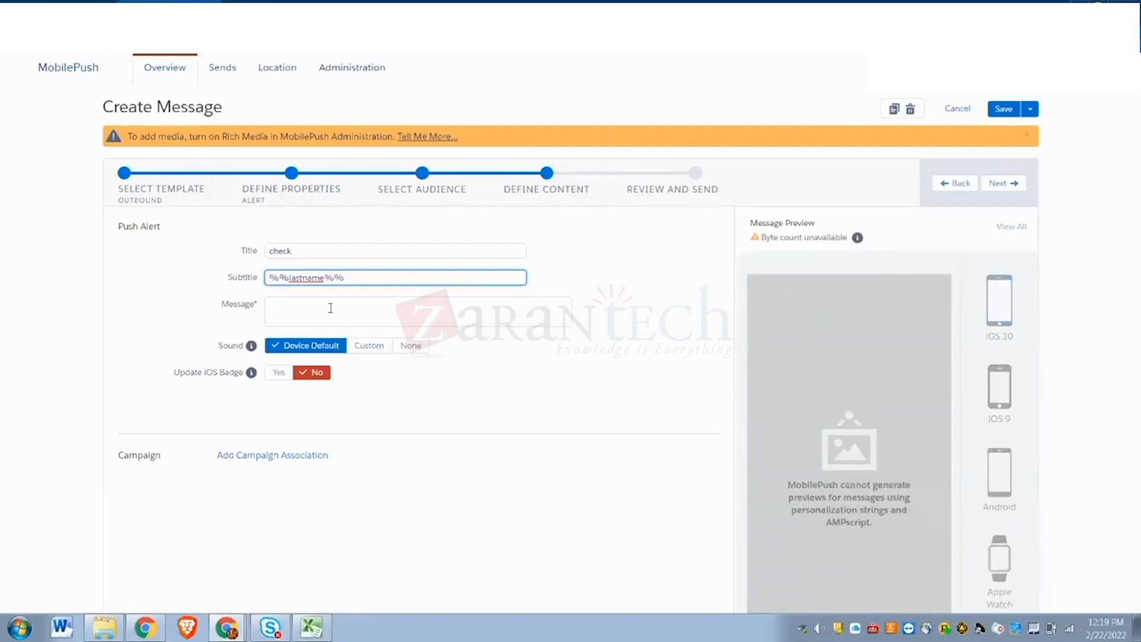
click(307, 308)
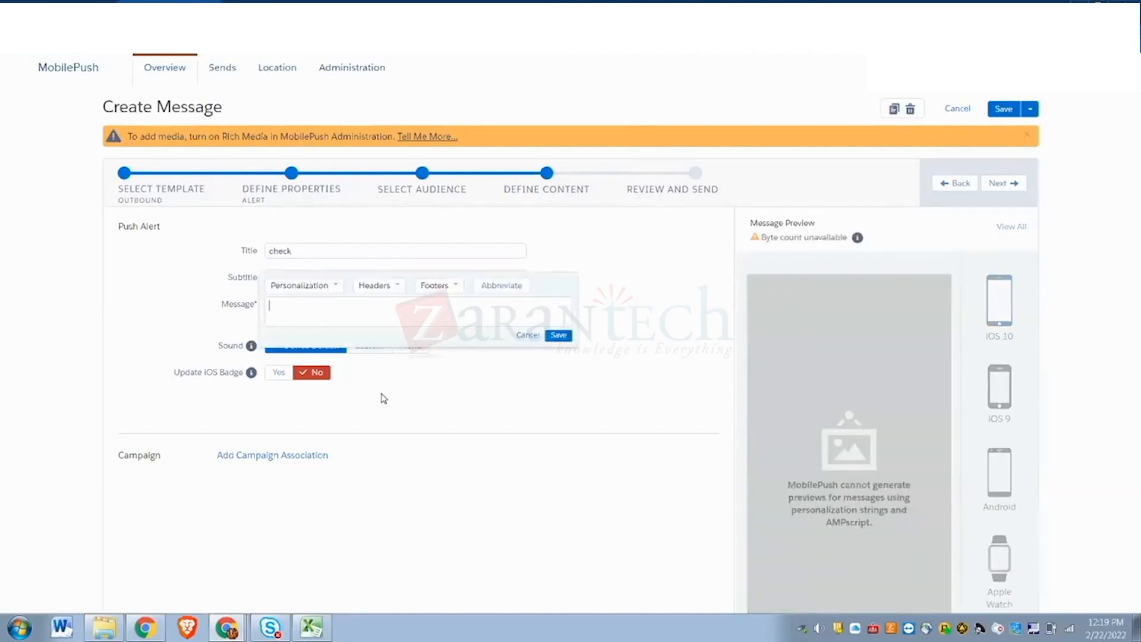
click(572, 535)
click(382, 280)
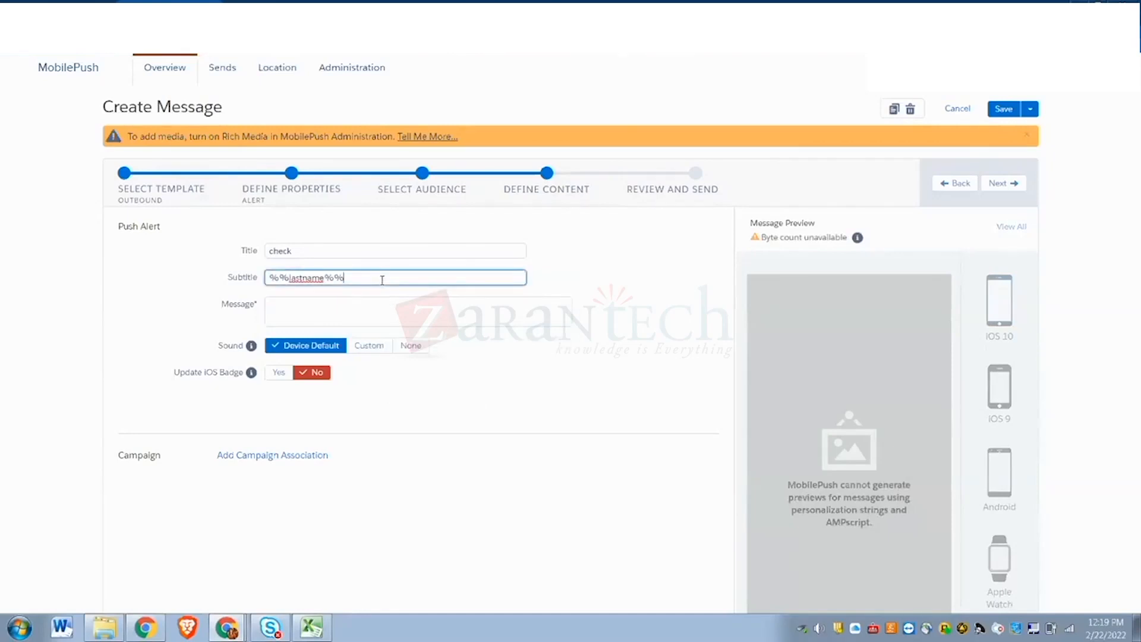
key(BackSpace)
key(BackSpace)
key(BackSpace)
key(BackSpace)
key(BackSpace)
key(BackSpace)
key(BackSpace)
key(BackSpace)
key(BackSpace)
key(BackSpace)
key(BackSpace)
key(BackSpace)
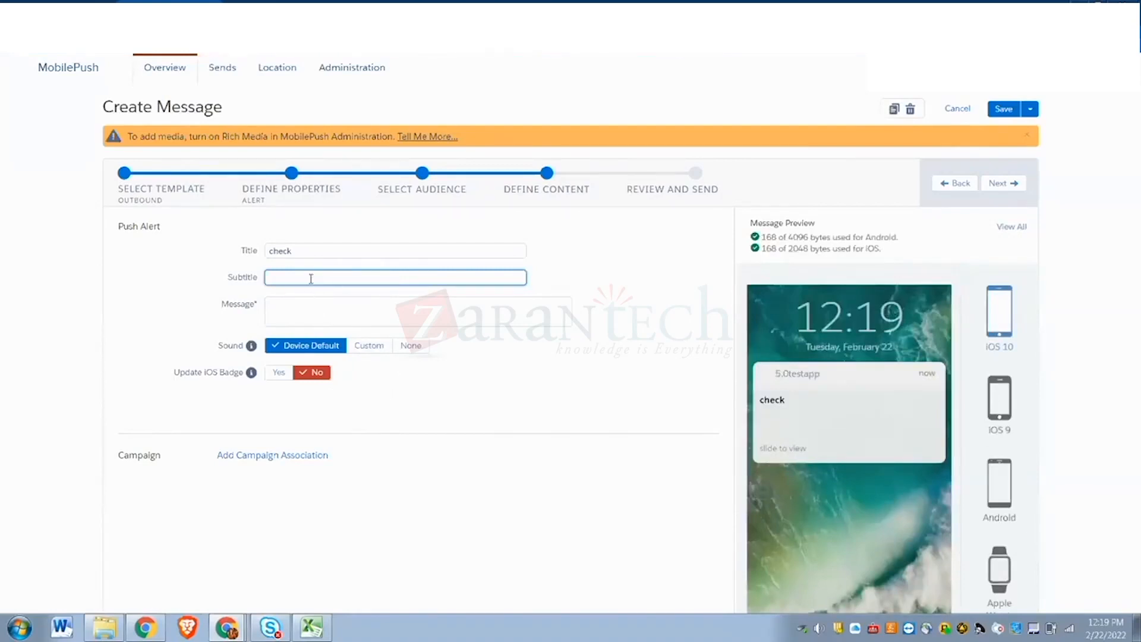
text(name)
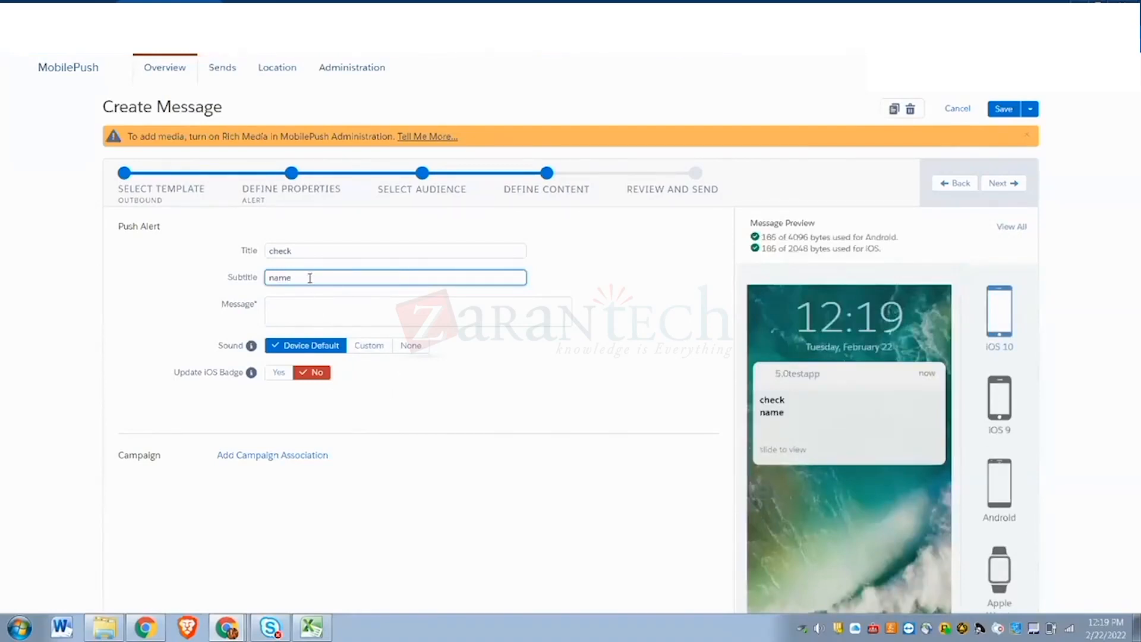
- Write the message body 'check the latest' and continue to Review and Send
click(273, 305)
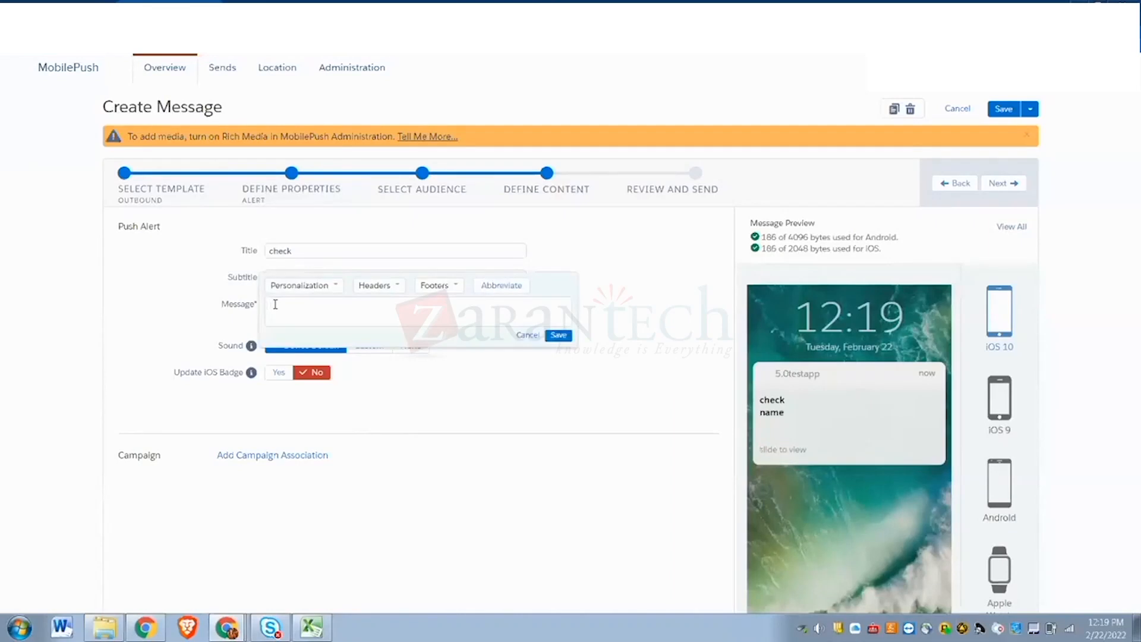
text(chek the latest)
click(281, 306)
text(c)
click(559, 335)
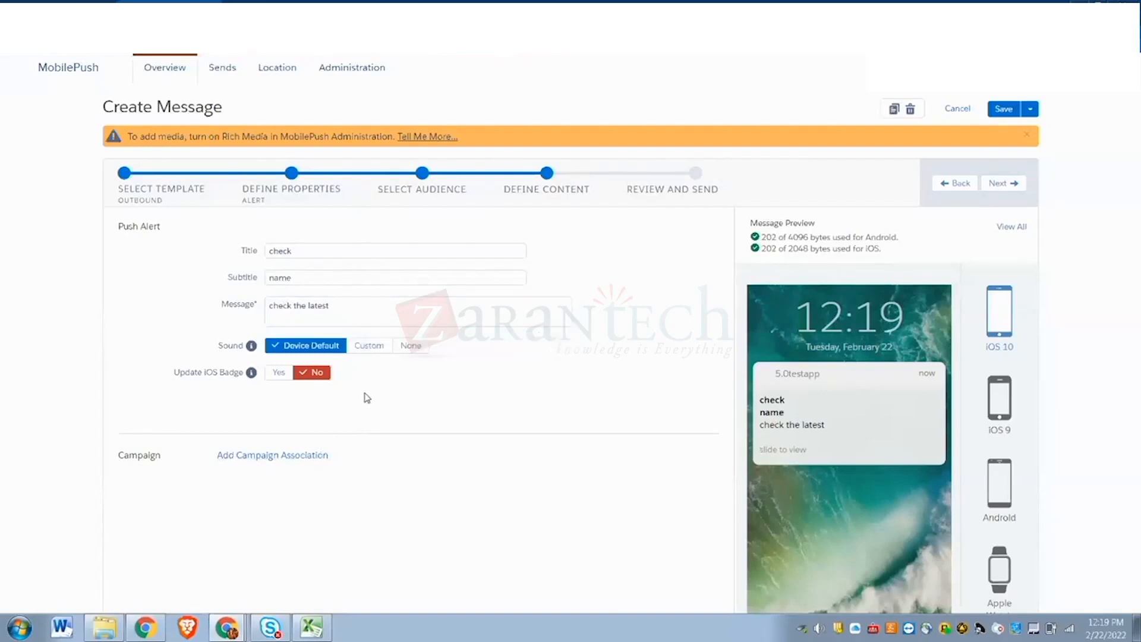
click(996, 185)
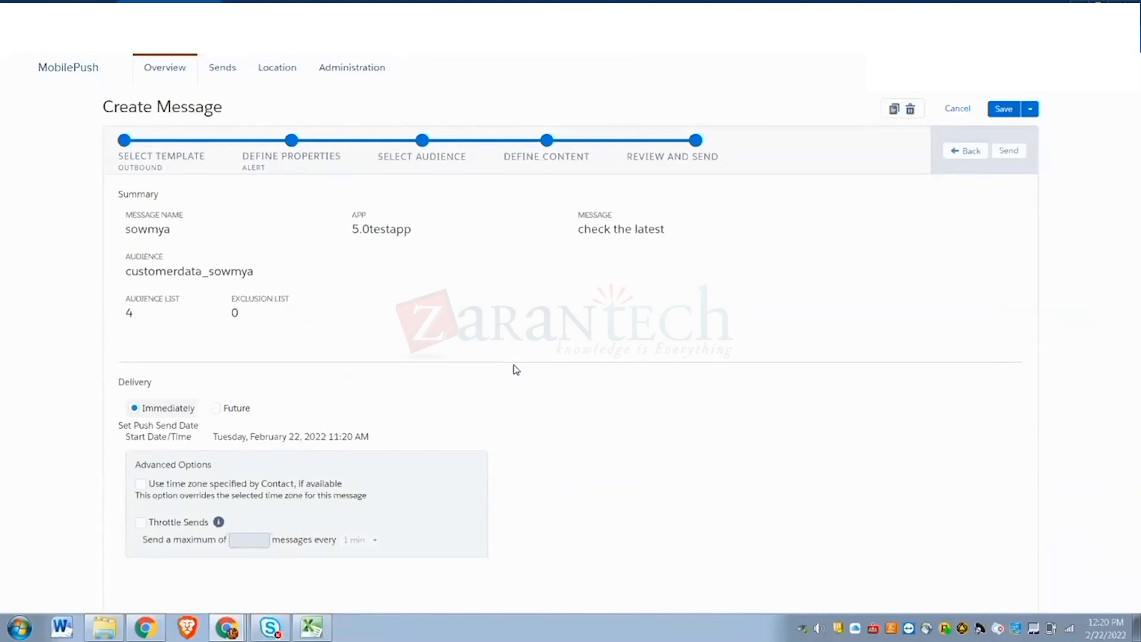
- Send and confirm the reviewed sowmya alert, then begin another push message
click(1008, 152)
click(643, 204)
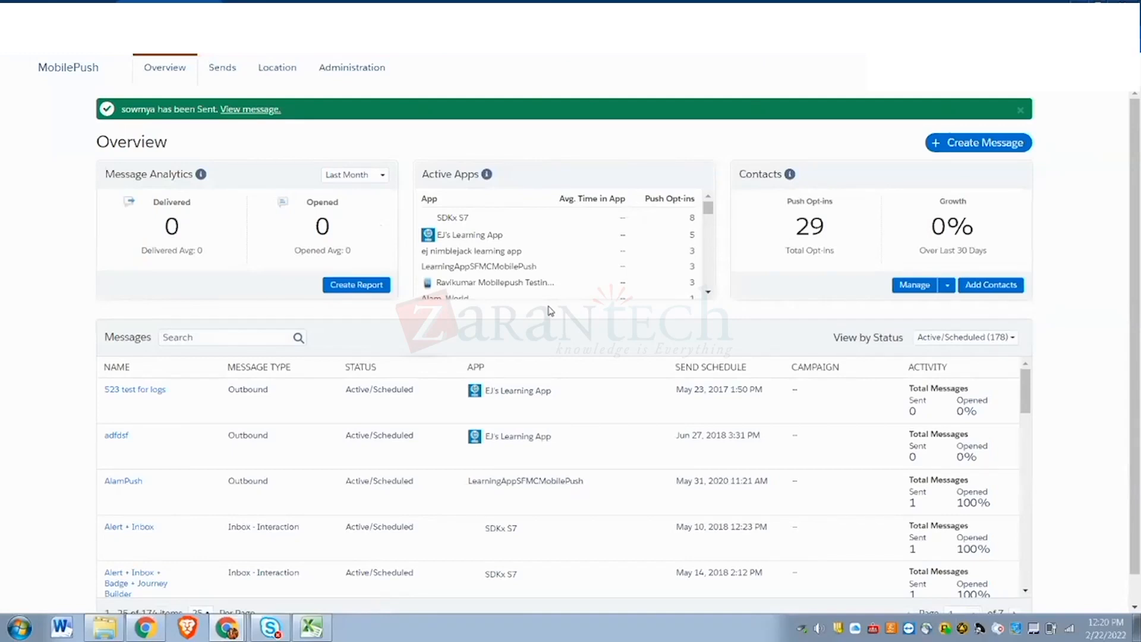
click(1002, 143)
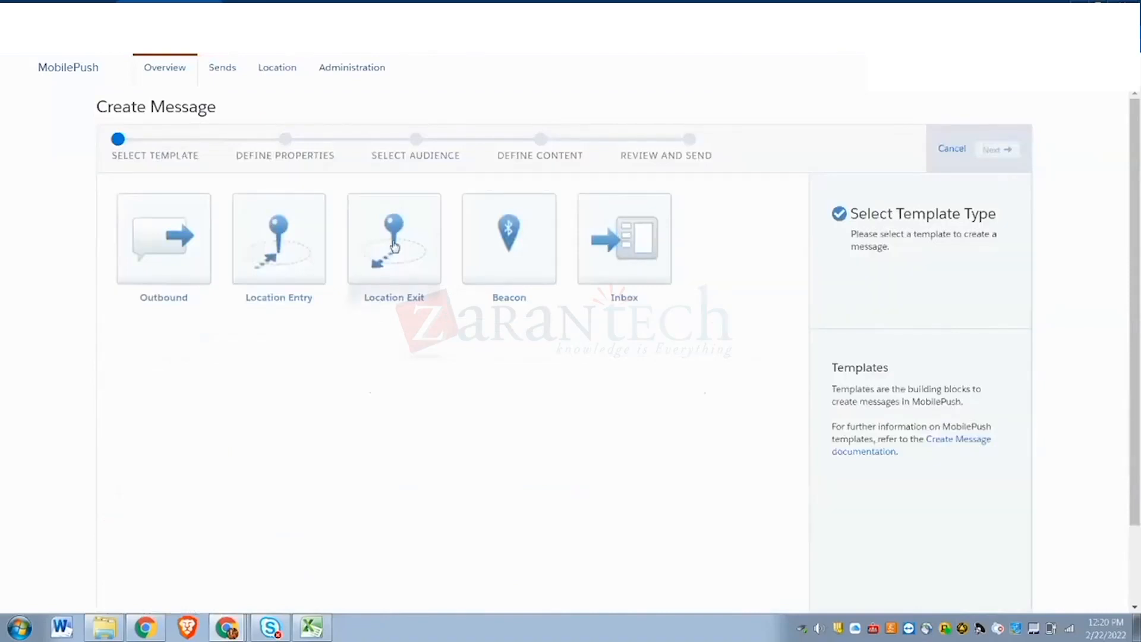
- Start a Location Entry message named locentr_sow for app 5.0testapp and reach Select Locations
click(280, 249)
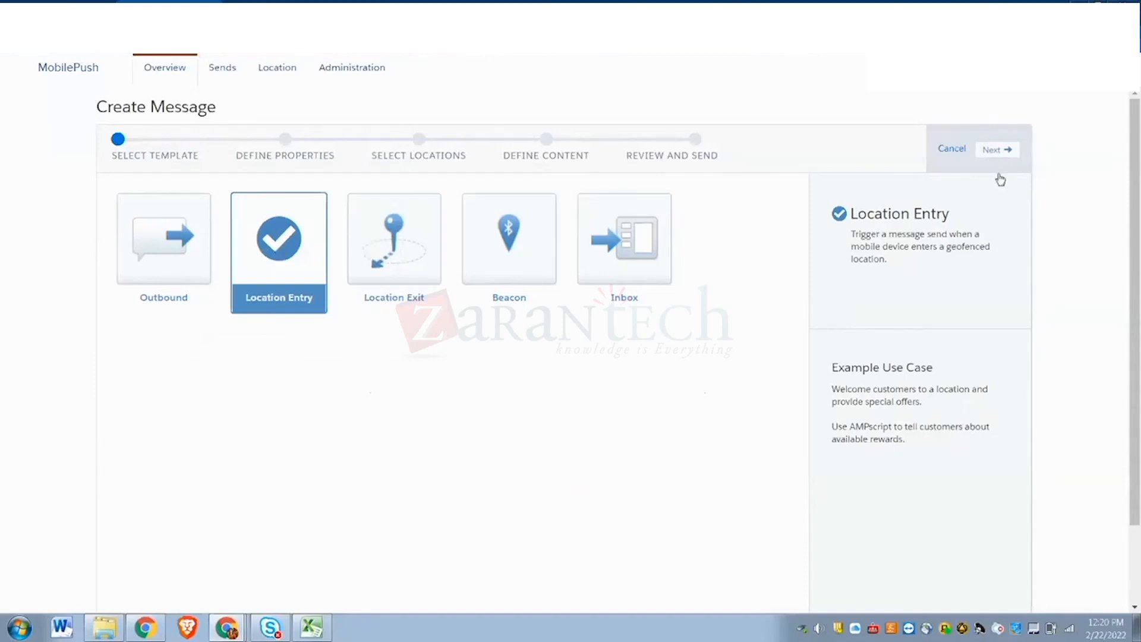
click(998, 151)
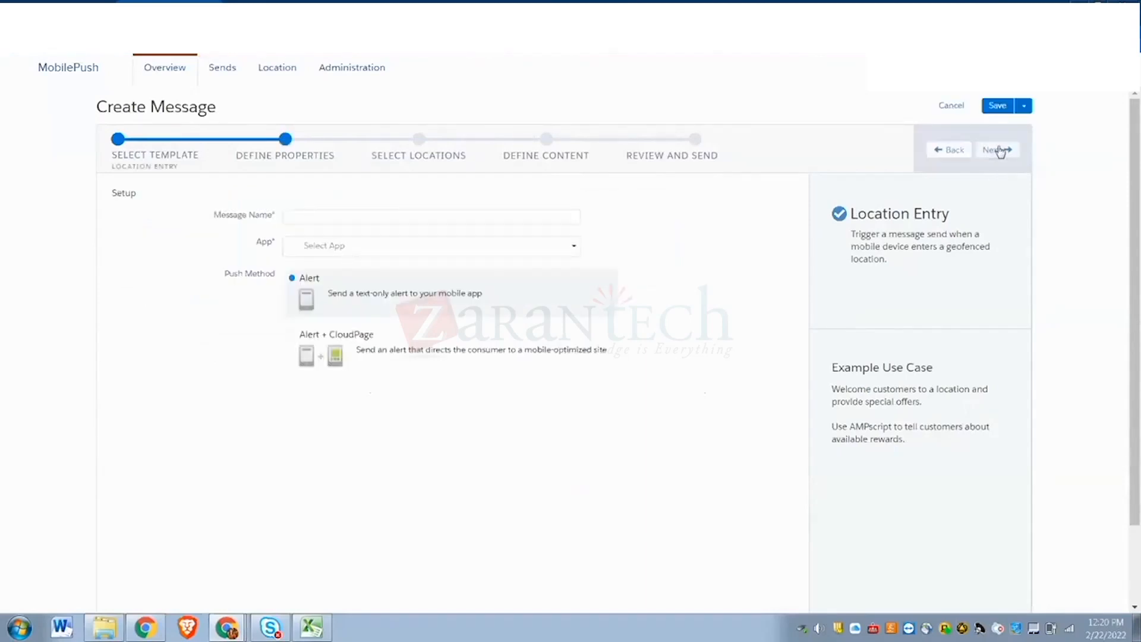
click(287, 216)
text(locentr_sow)
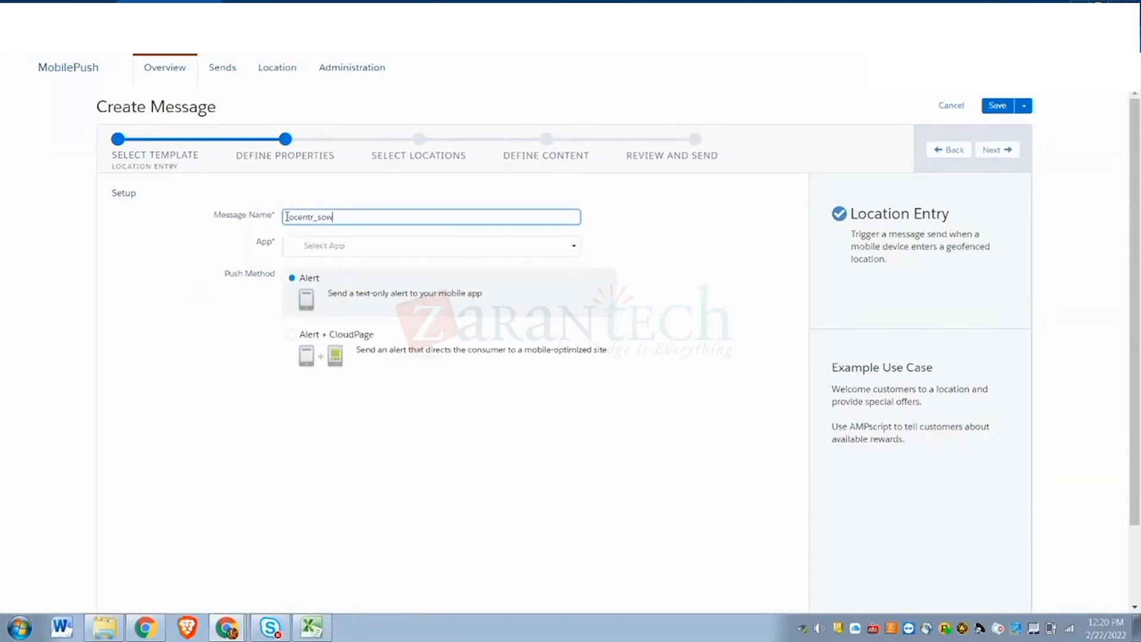
click(348, 251)
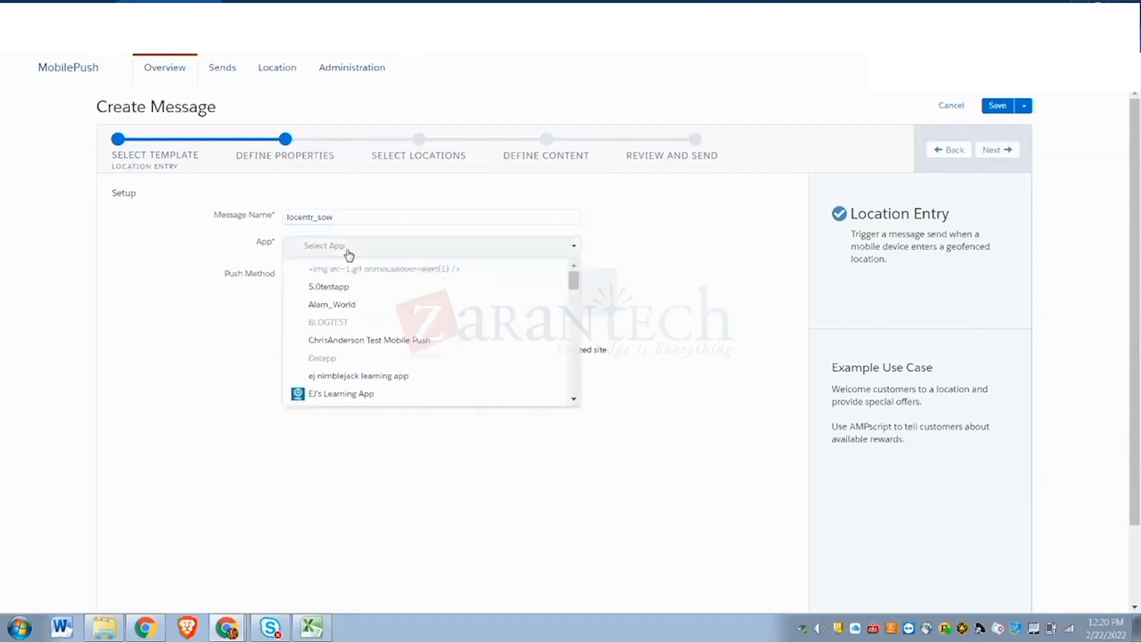
click(337, 287)
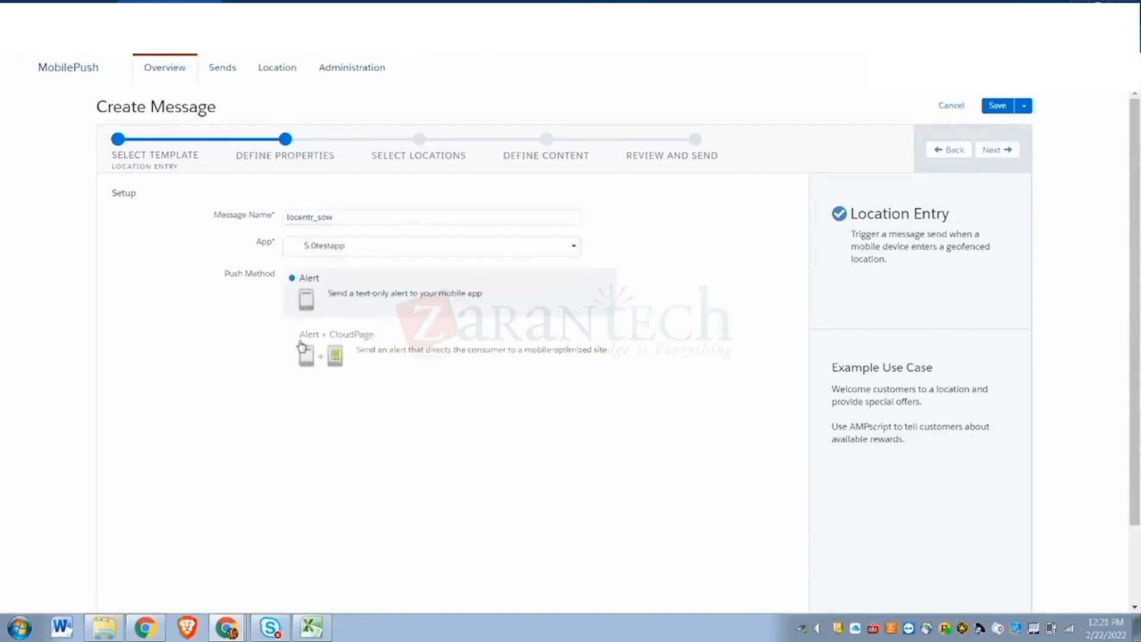
click(992, 151)
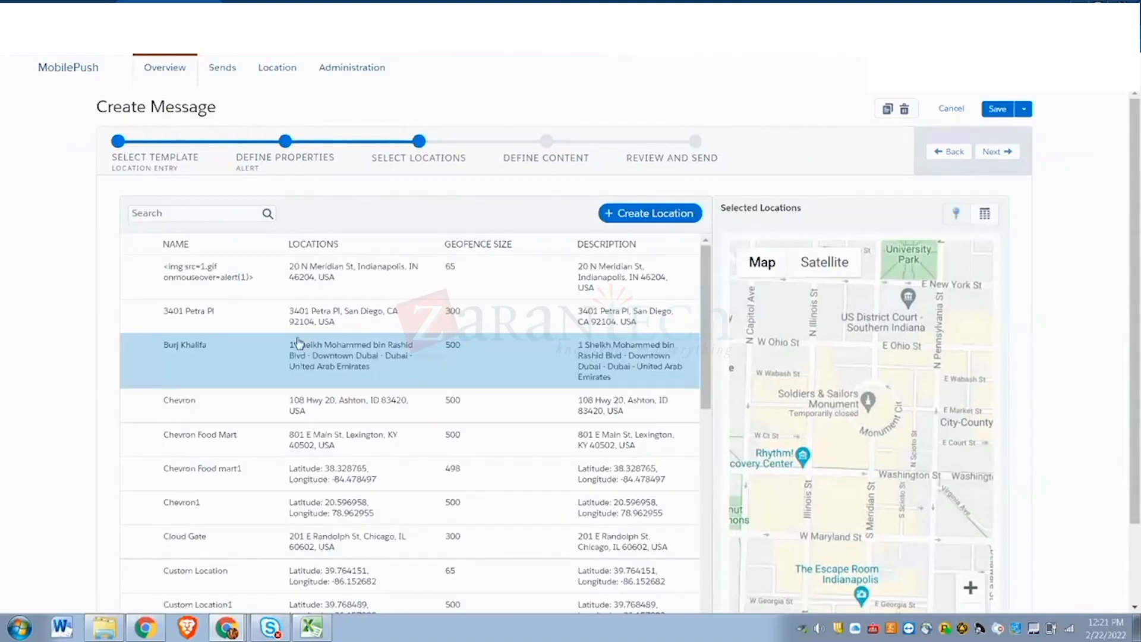
click(949, 151)
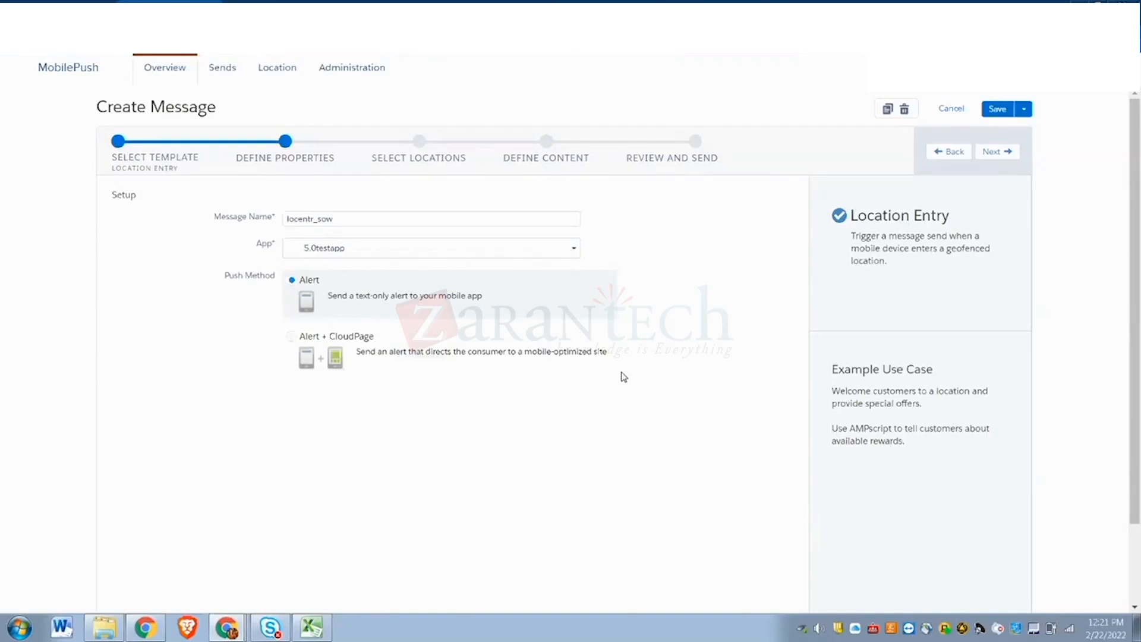
click(1000, 152)
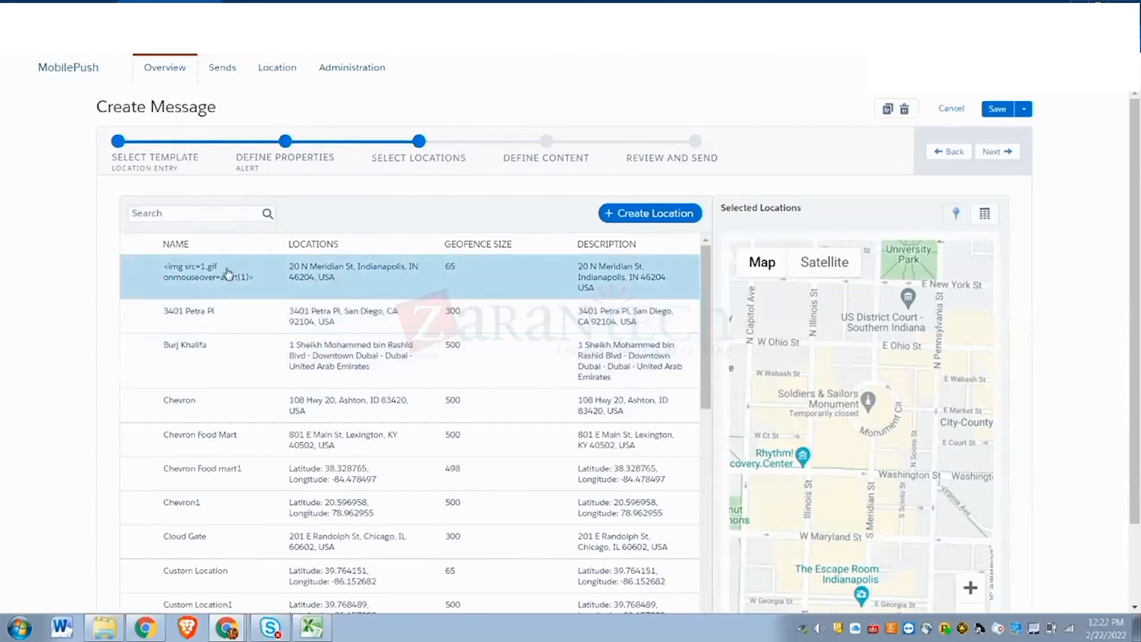
- Drop a Custom Location marker near W Ct St with radius 500 and try saving it
click(612, 213)
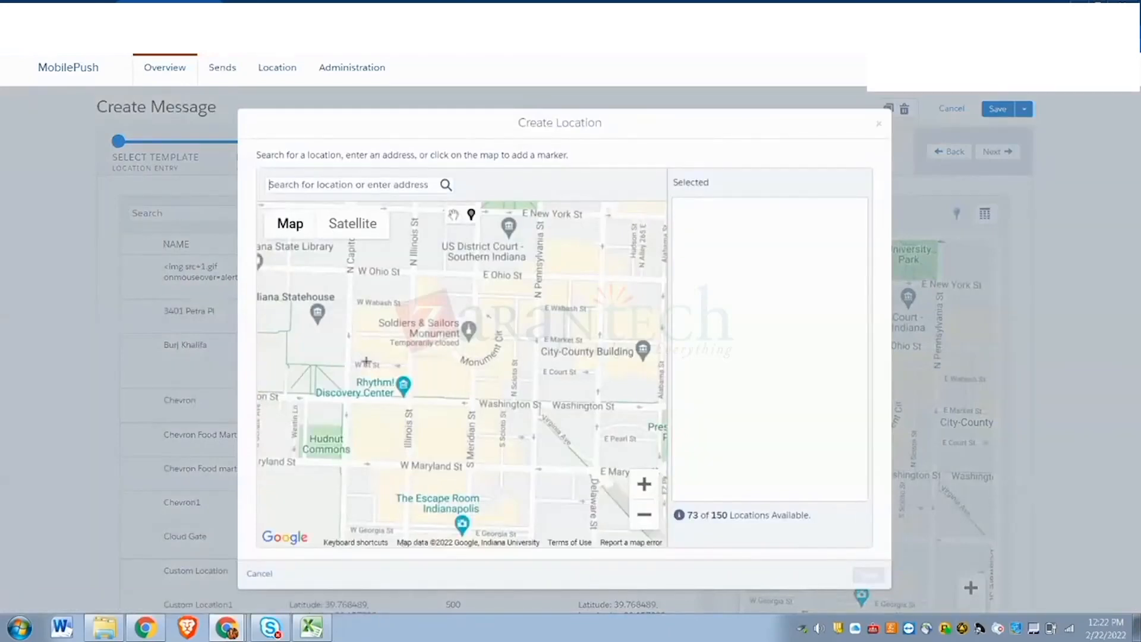
click(364, 358)
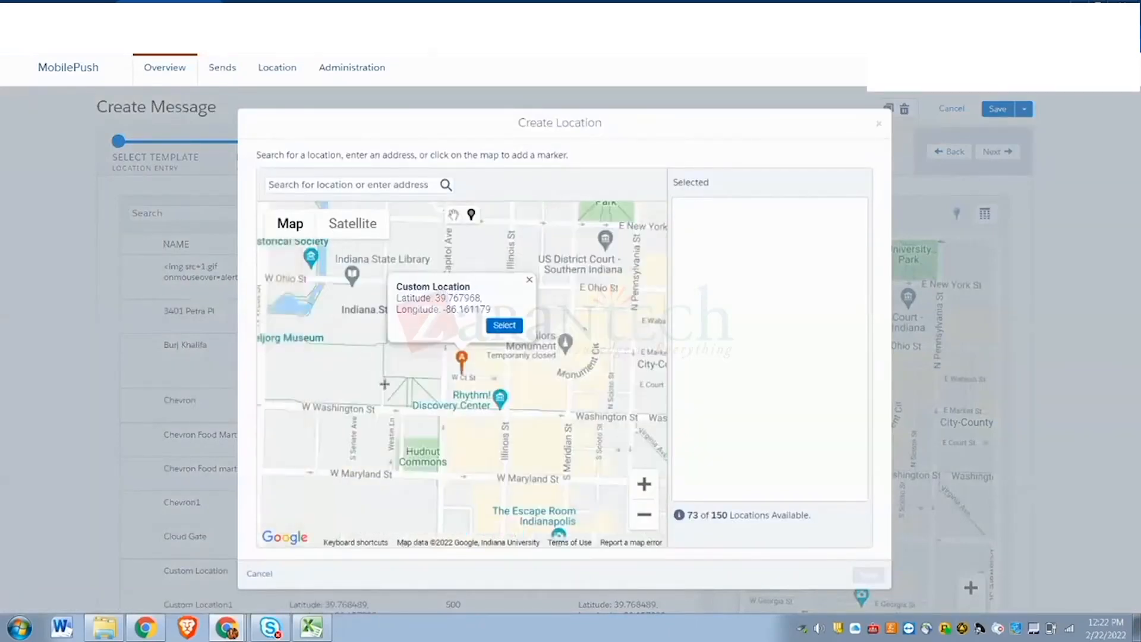
click(504, 325)
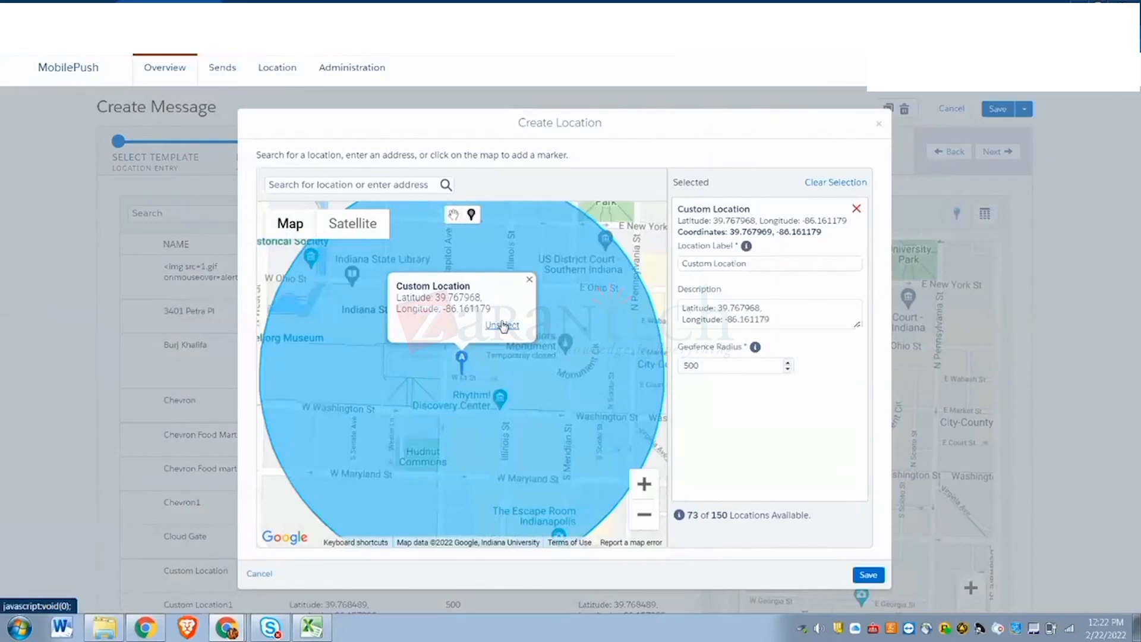
click(865, 578)
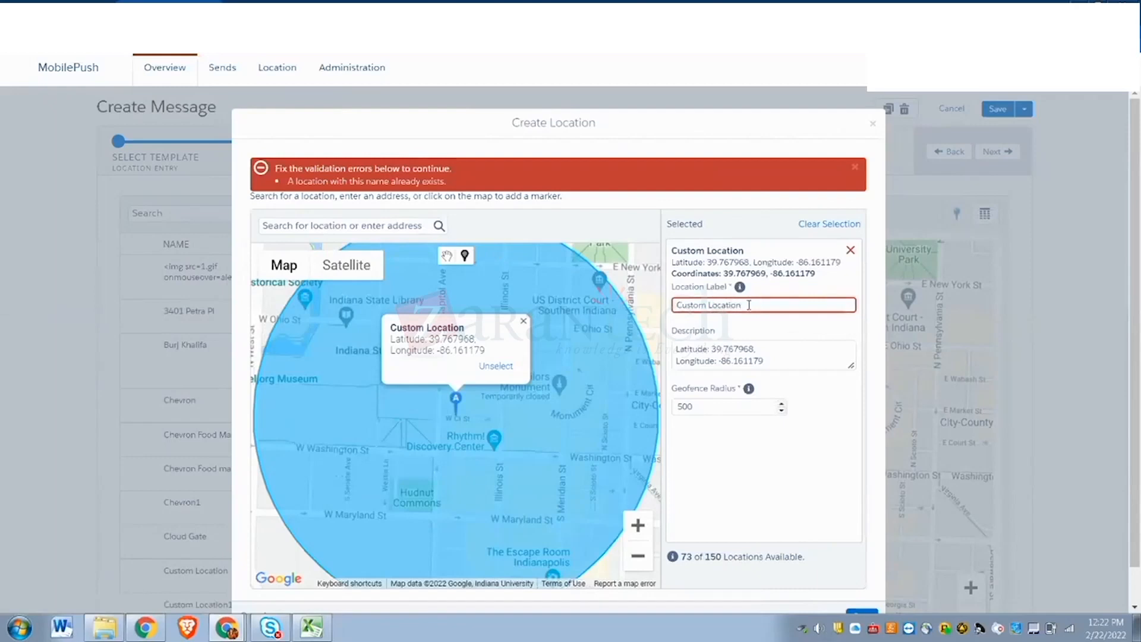
- Remove the rejected location and place trial markers elsewhere on the map
click(850, 250)
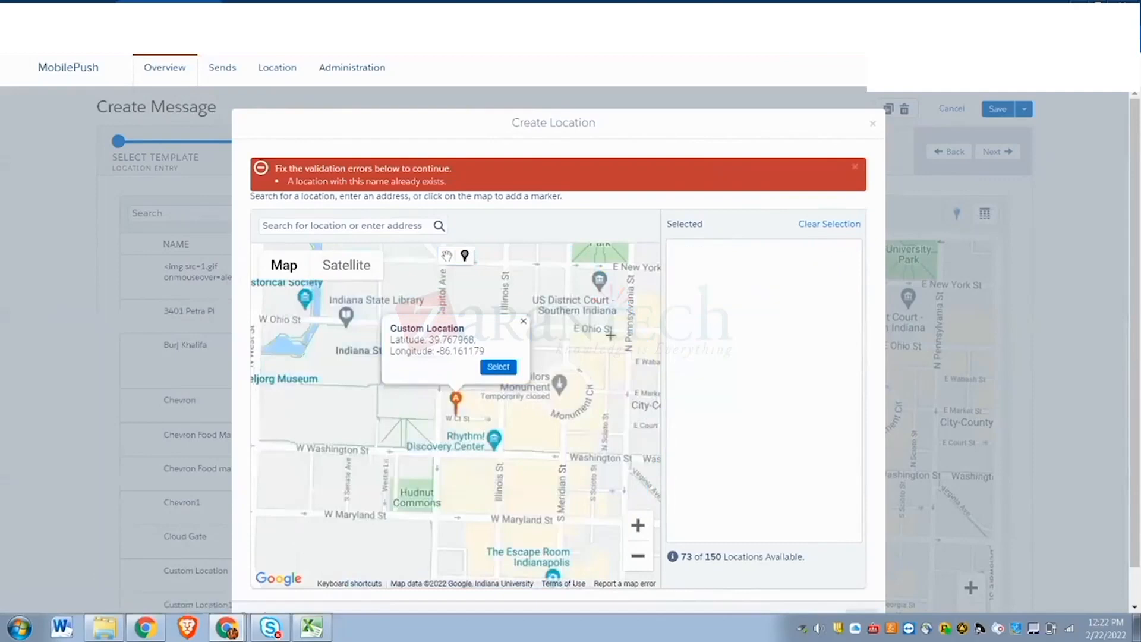
click(594, 561)
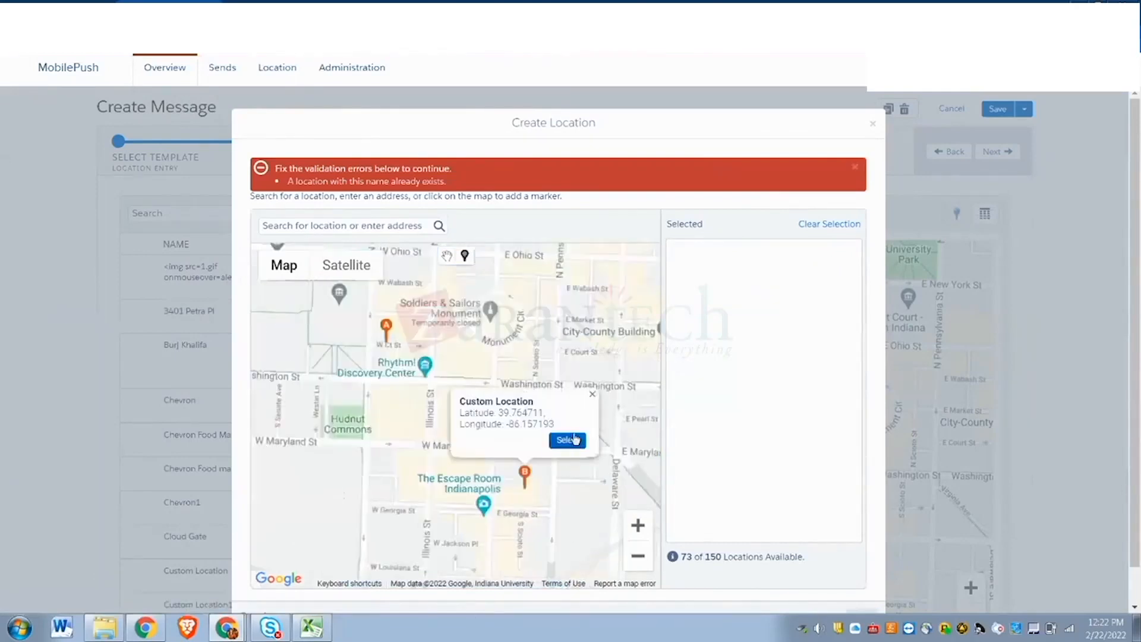
click(476, 483)
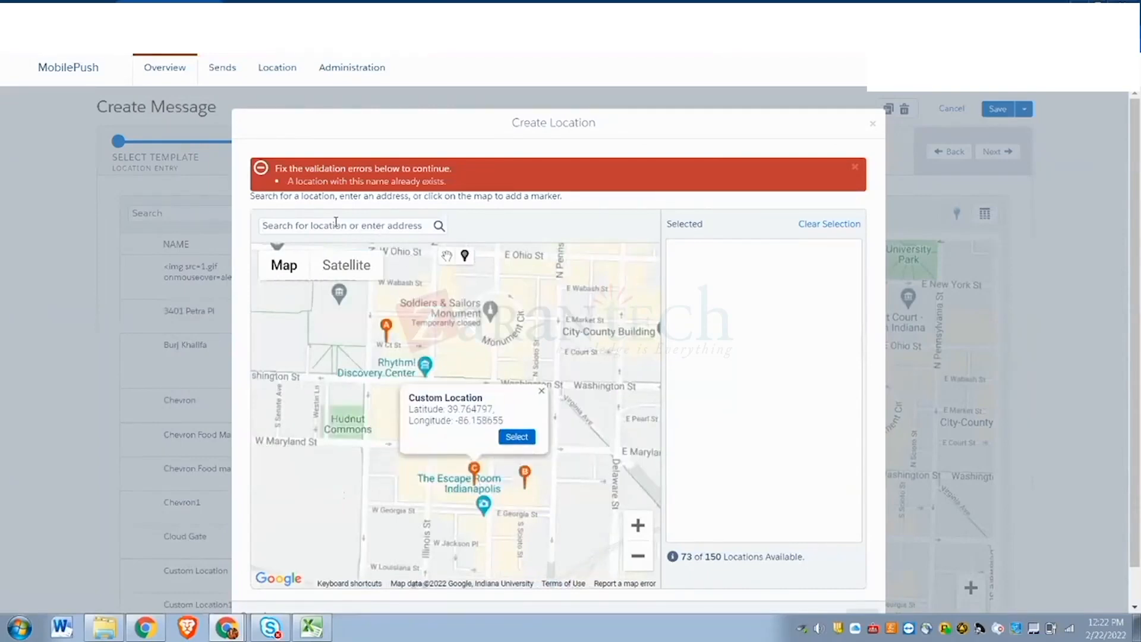
- Search for 07064 and drop a Custom Location marker inside Port Reading Park
click(325, 229)
text(0)
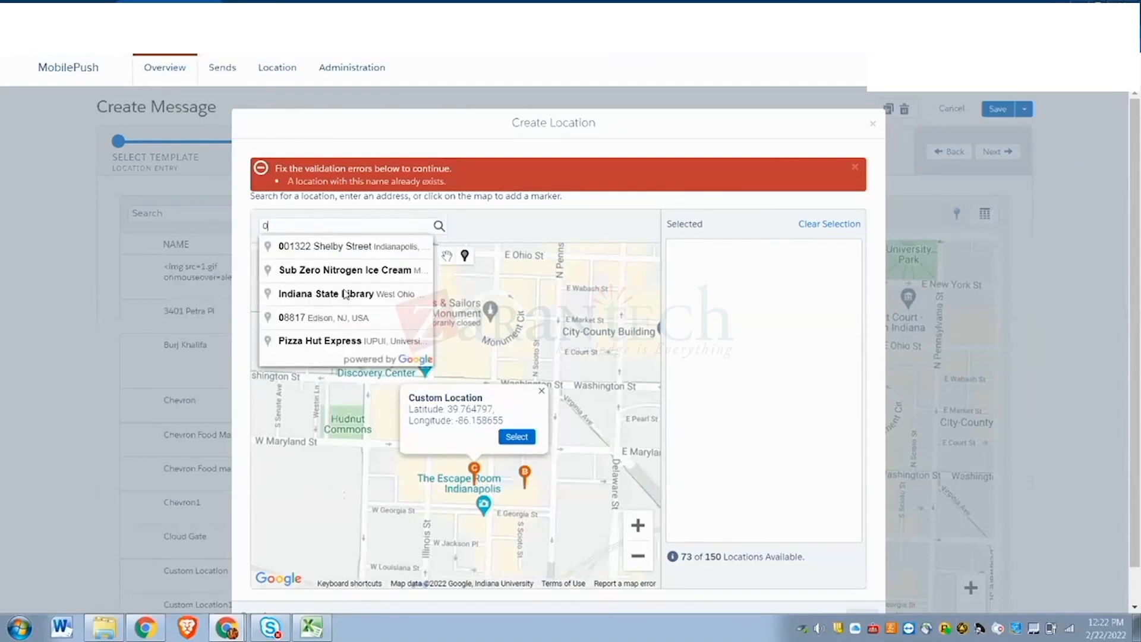
text(7064)
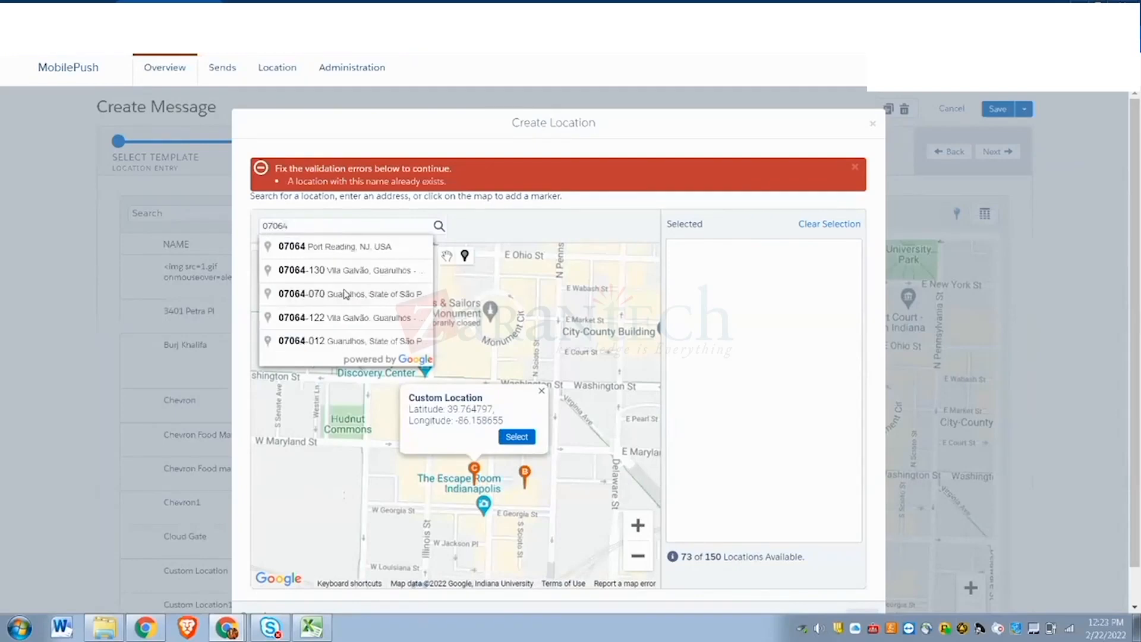
click(348, 247)
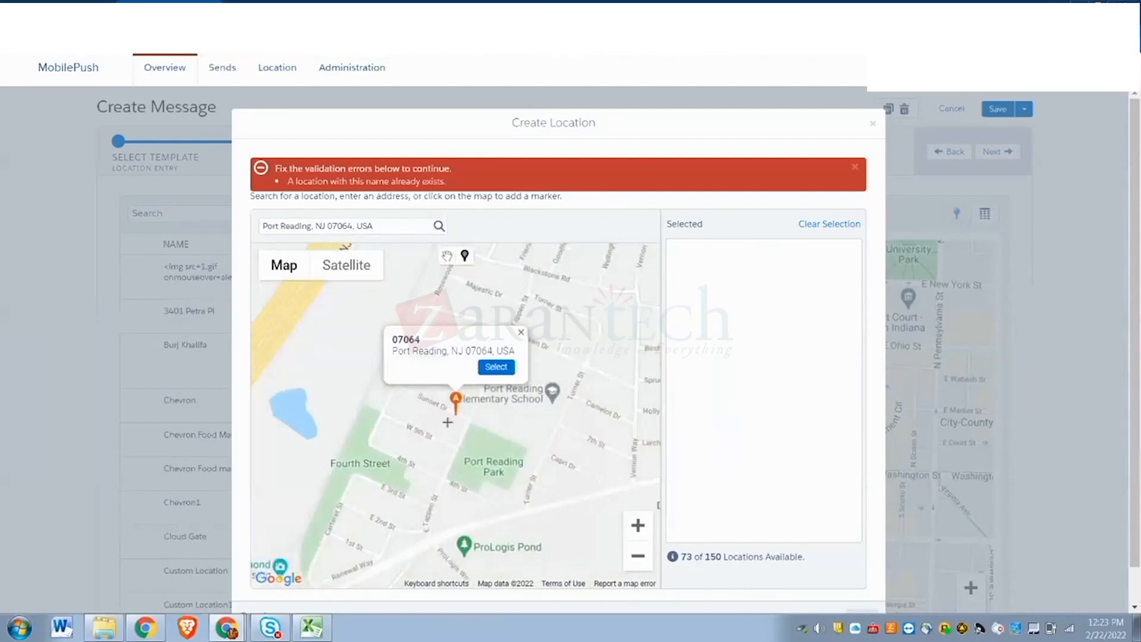
click(501, 457)
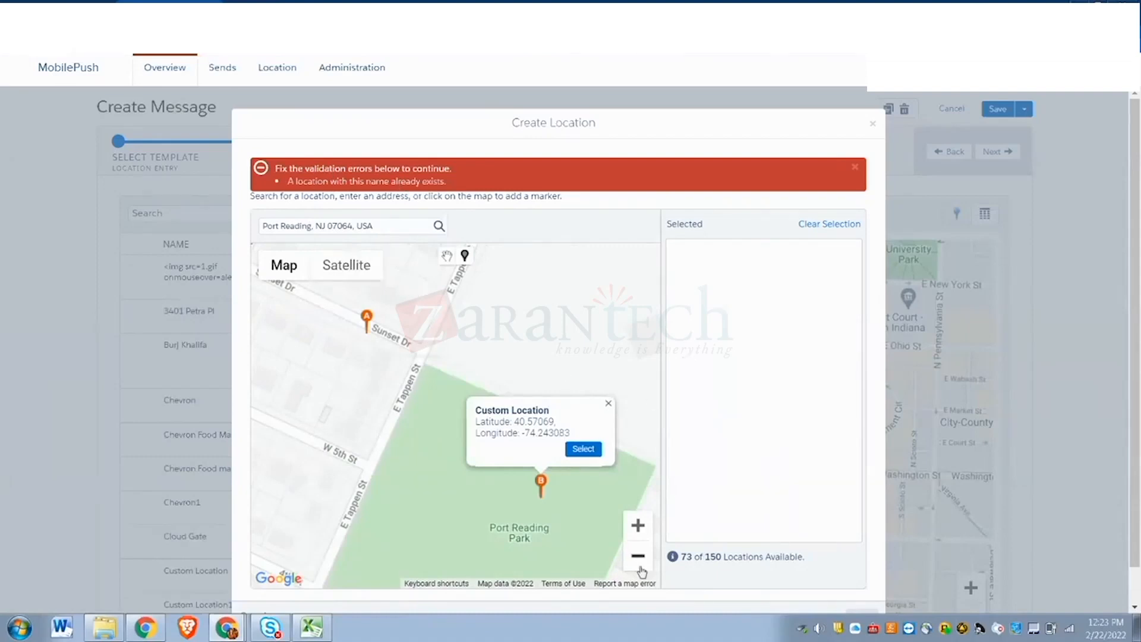
scroll(432, 309, down, 2)
scroll(440, 314, down, 2)
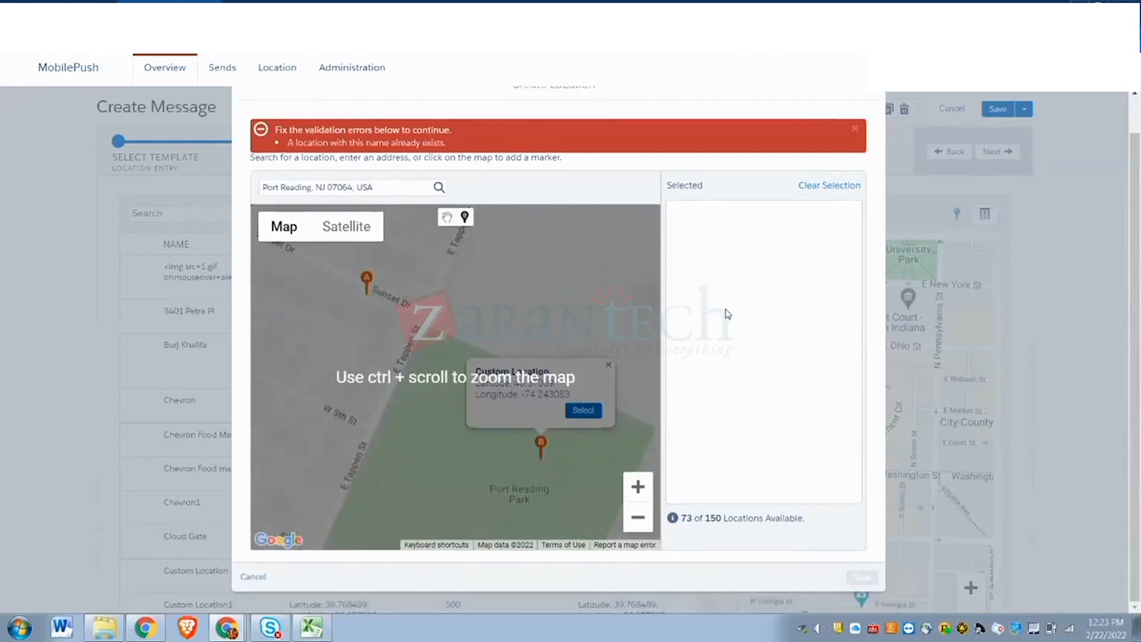
scroll(469, 255, up, 2)
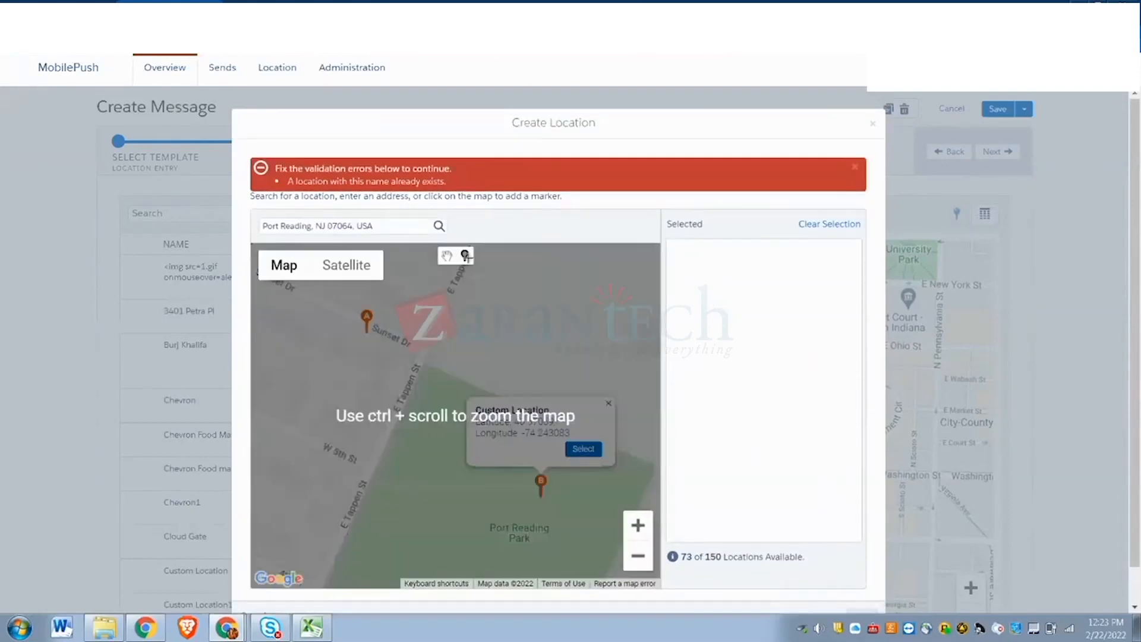
scroll(391, 310, down, 2)
scroll(416, 309, up, 2)
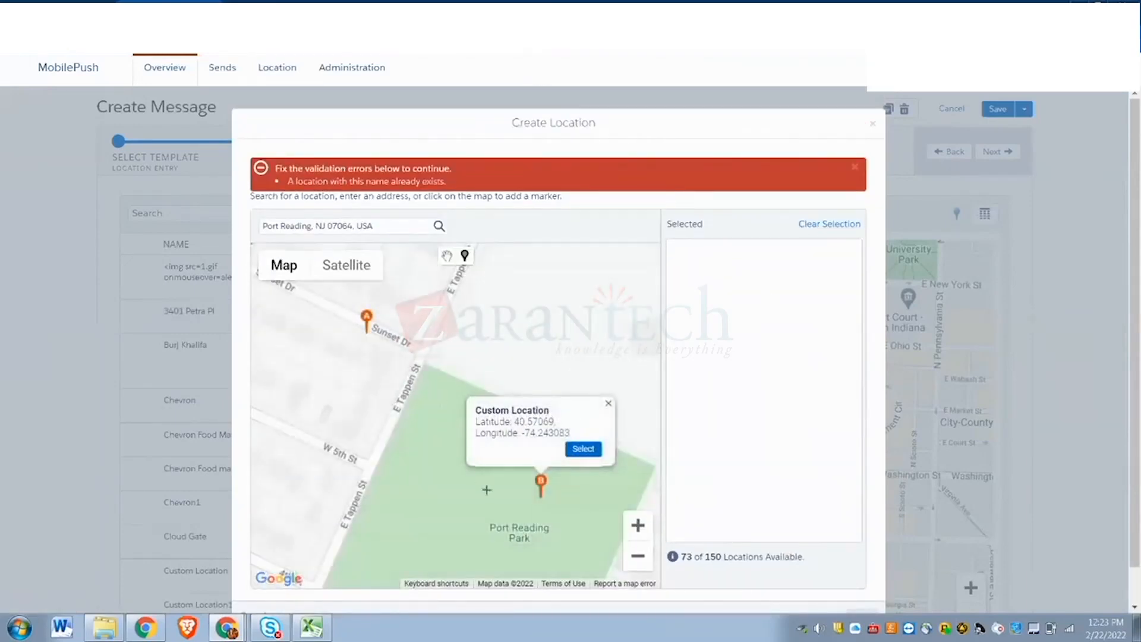
click(456, 488)
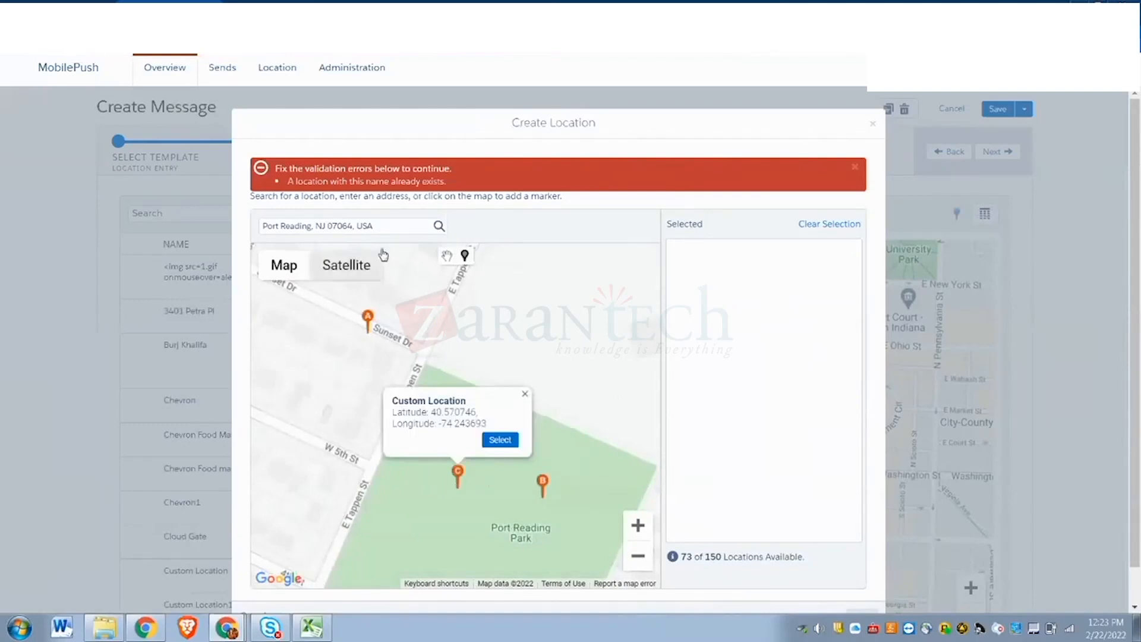
- Select the park marker, label it sow_radiuslocation with a 501 geofence radius, and save
click(505, 441)
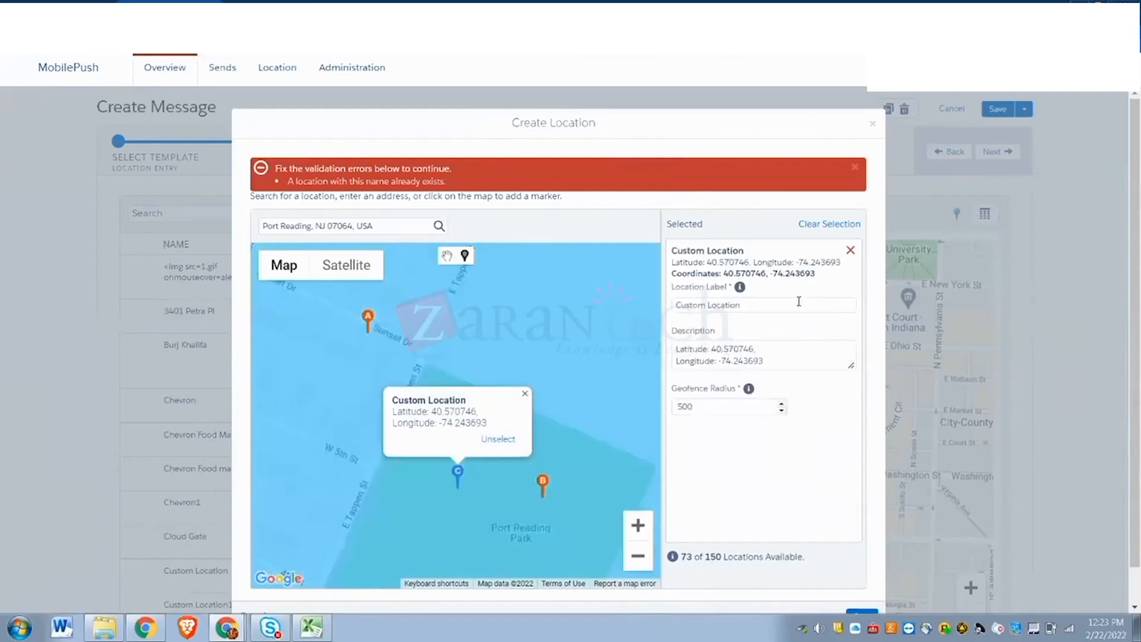
click(766, 312)
key(BackSpace)
key(BackSpace)
key(BackSpace)
key(BackSpace)
key(BackSpace)
key(BackSpace)
key(BackSpace)
key(BackSpace)
key(BackSpace)
key(BackSpace)
key(BackSpace)
key(BackSpace)
key(BackSpace)
key(BackSpace)
key(BackSpace)
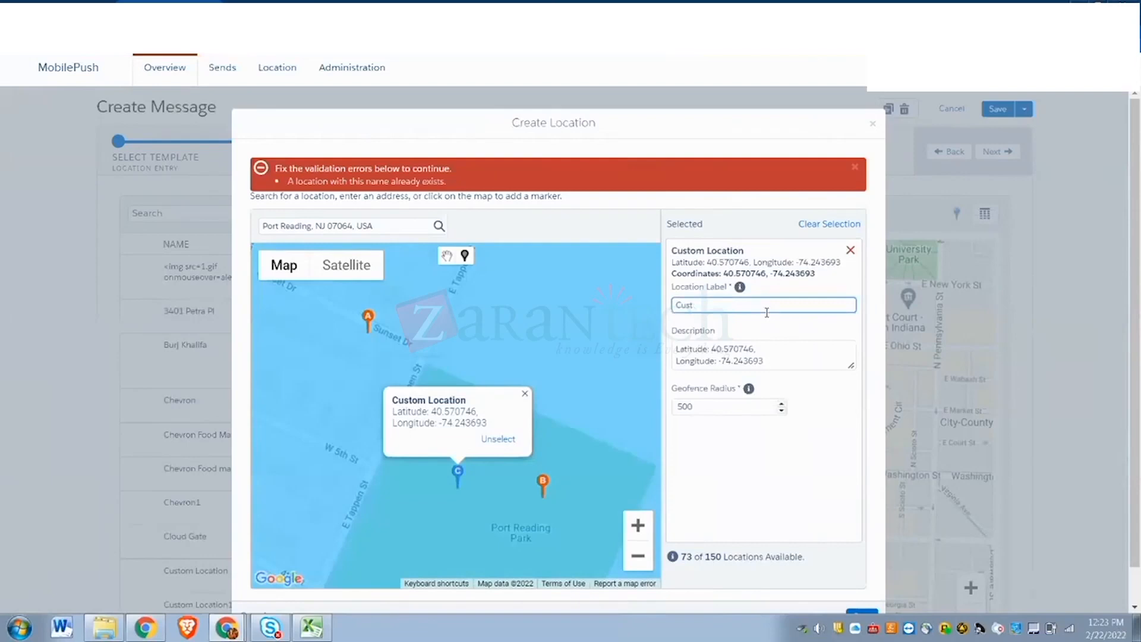
text(sow_radiuslocation)
click(780, 404)
click(781, 410)
click(781, 404)
scroll(831, 511, down, 1)
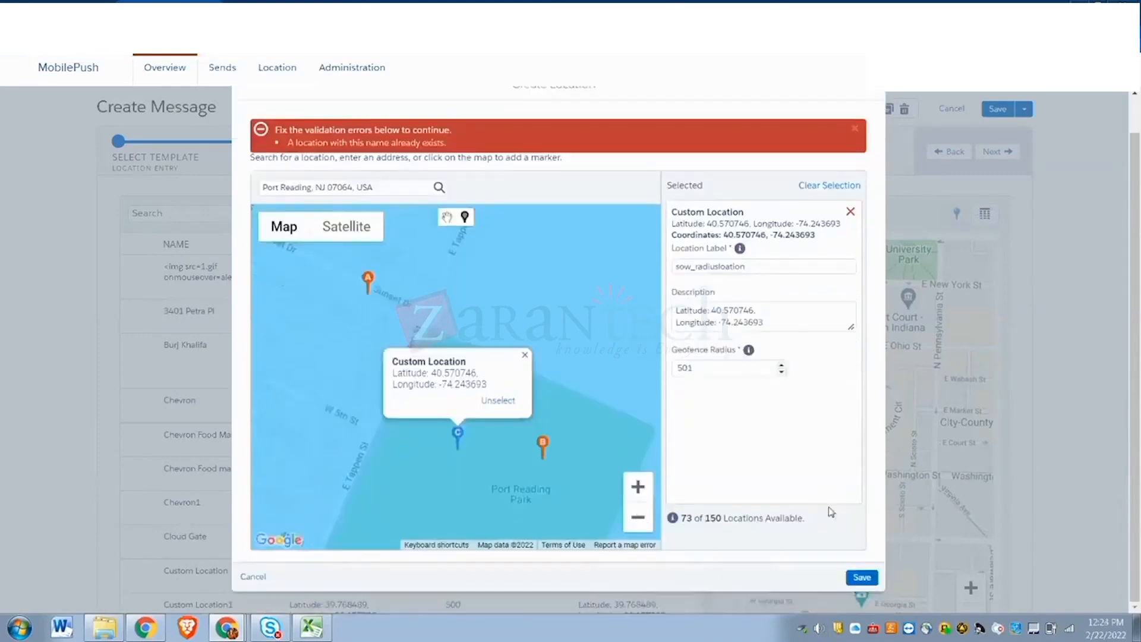
click(856, 578)
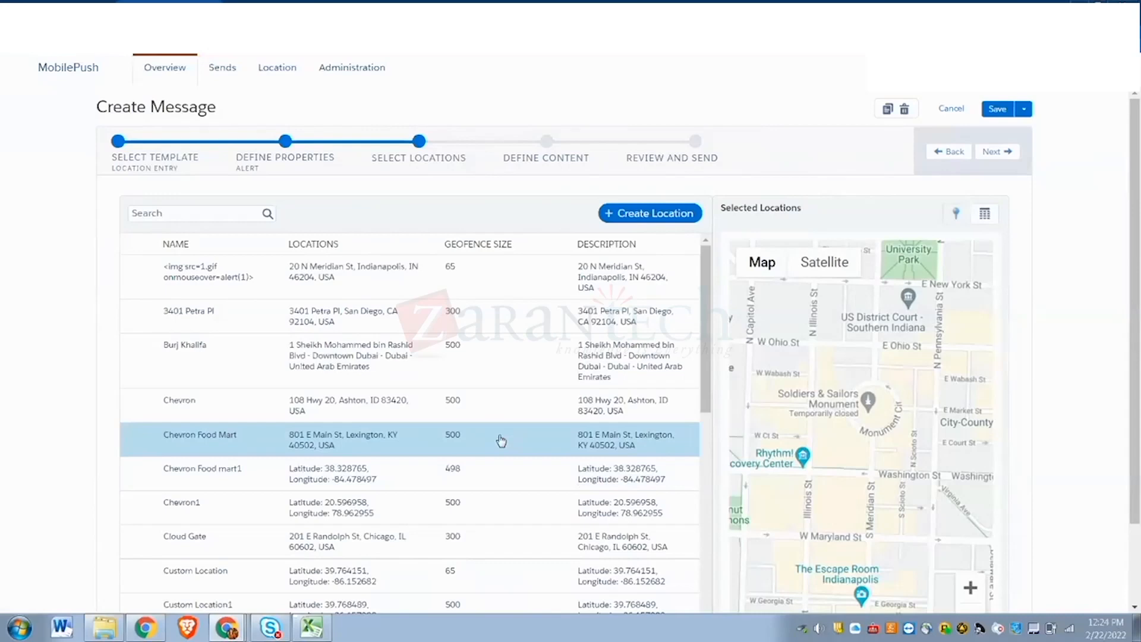
- Filter the location list by 'sow', check sow_radiuslocation, and continue to Define Content
click(262, 358)
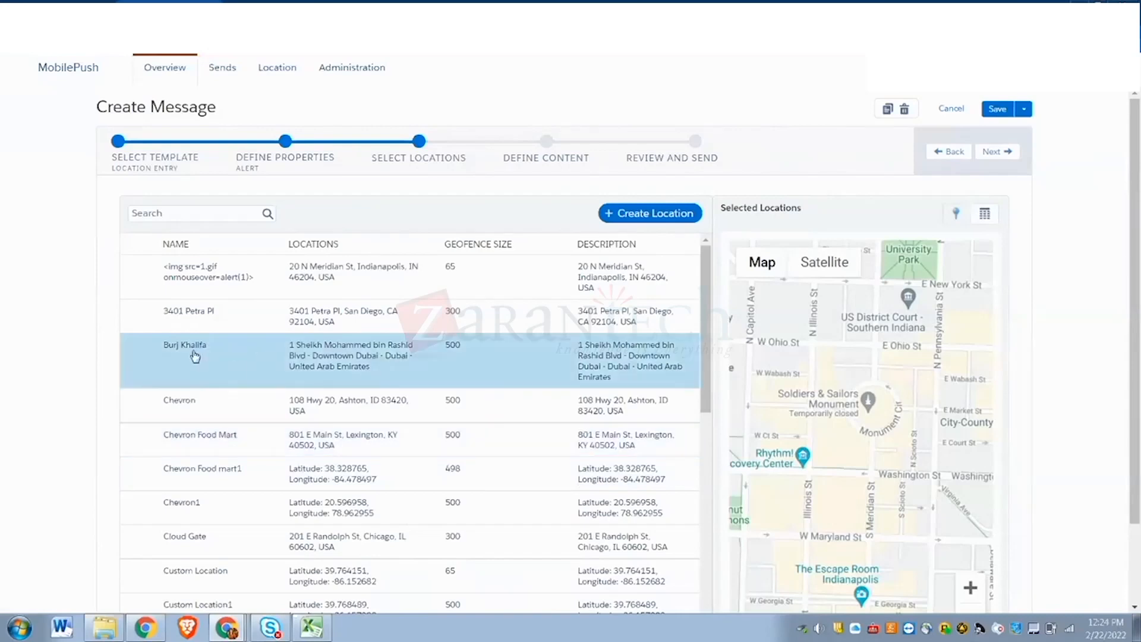
scroll(262, 361, down, 4)
scroll(262, 364, up, 4)
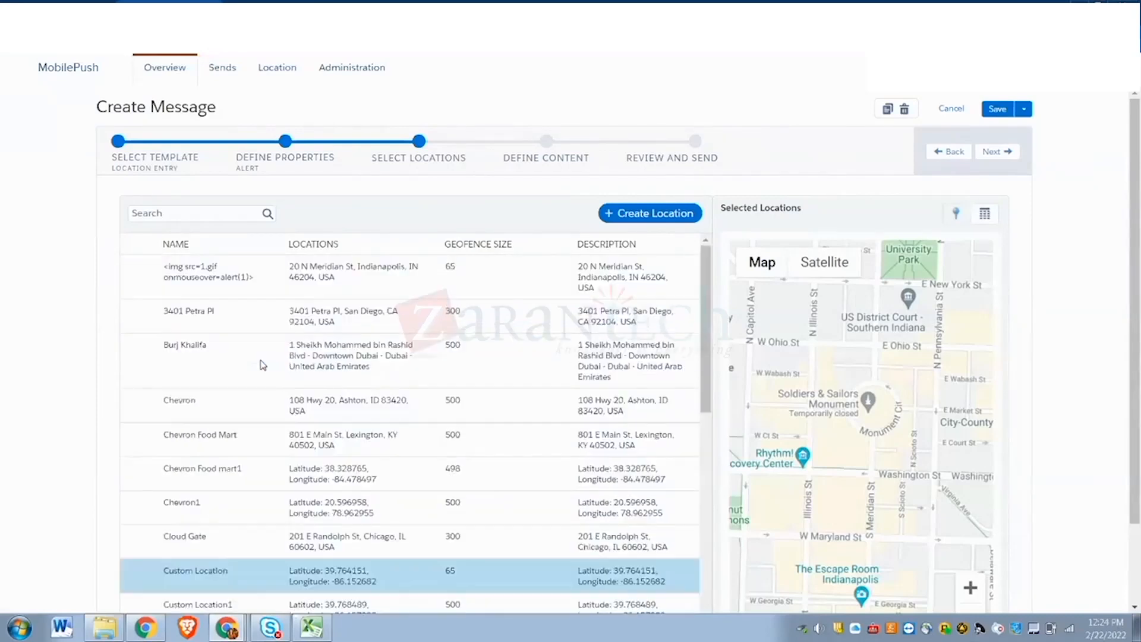
click(234, 218)
text(sow)
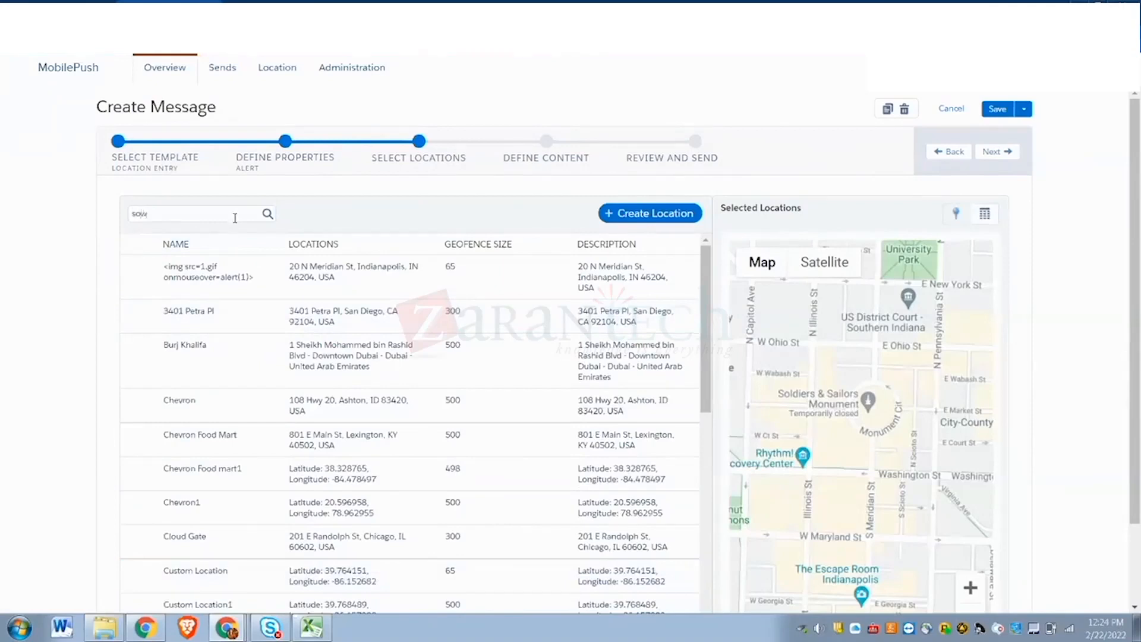
key(Return)
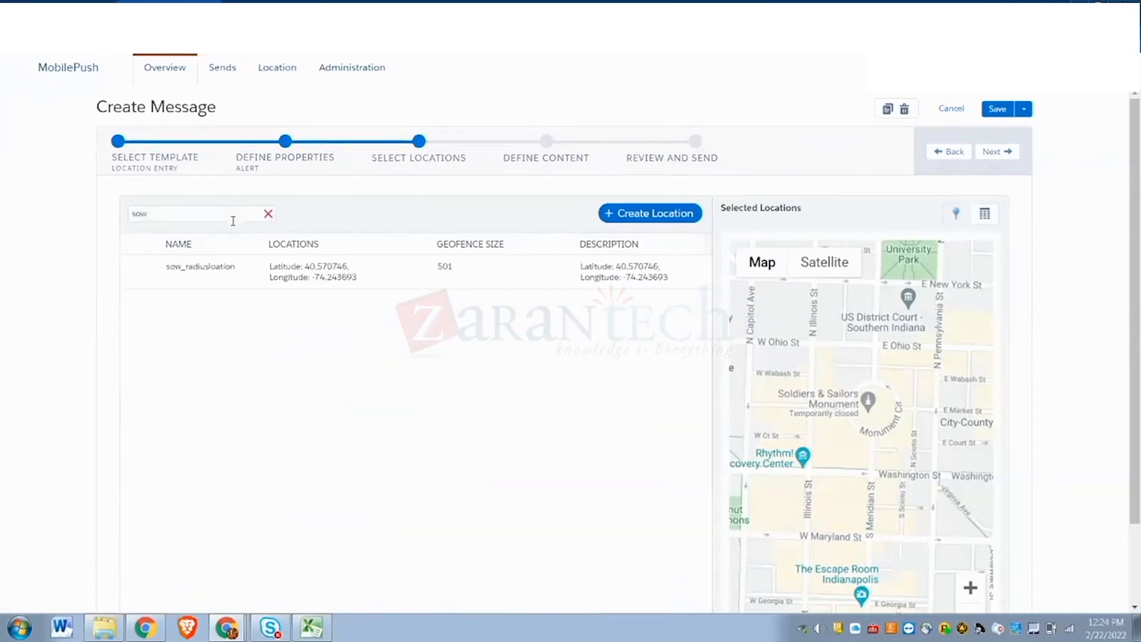
click(226, 261)
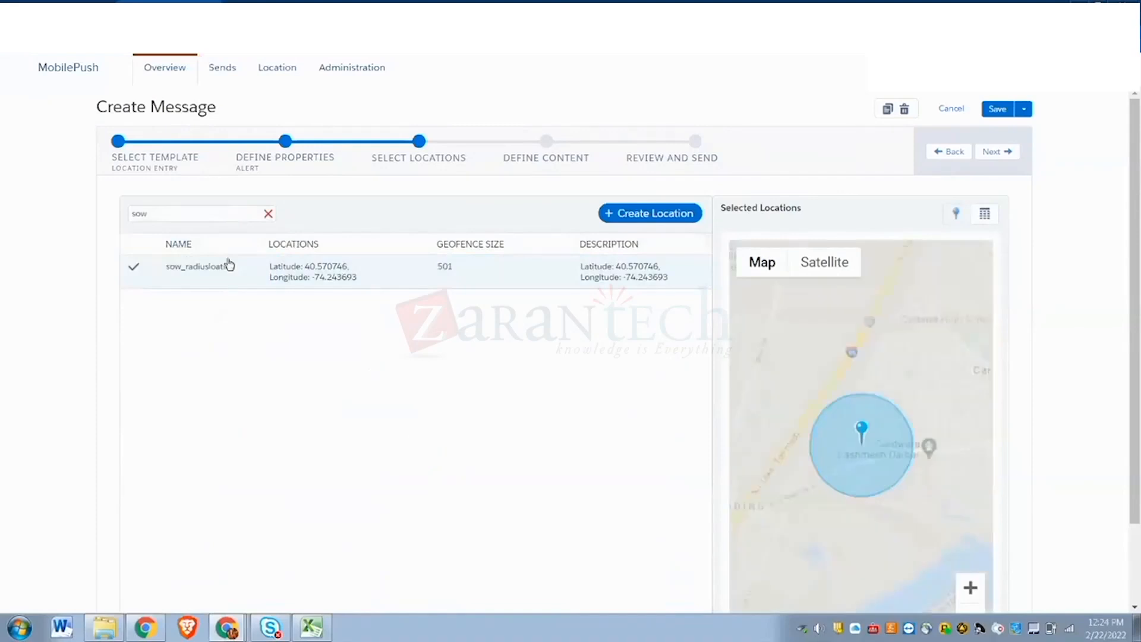
click(992, 152)
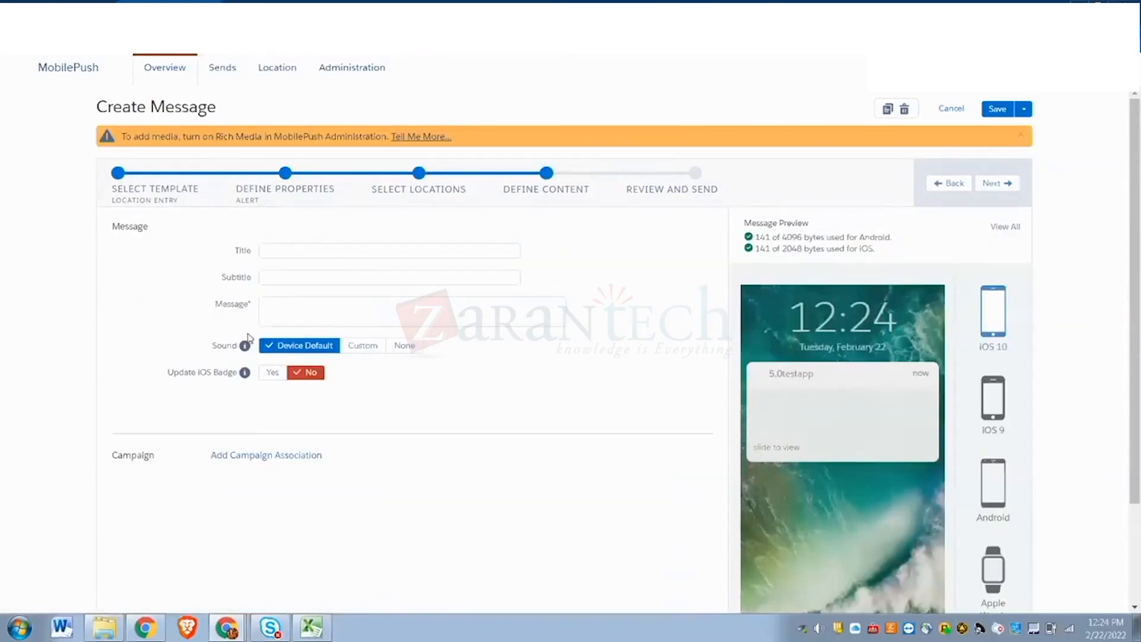
- Enter the title 'visit us' and pick 'name' as the subtitle
click(274, 249)
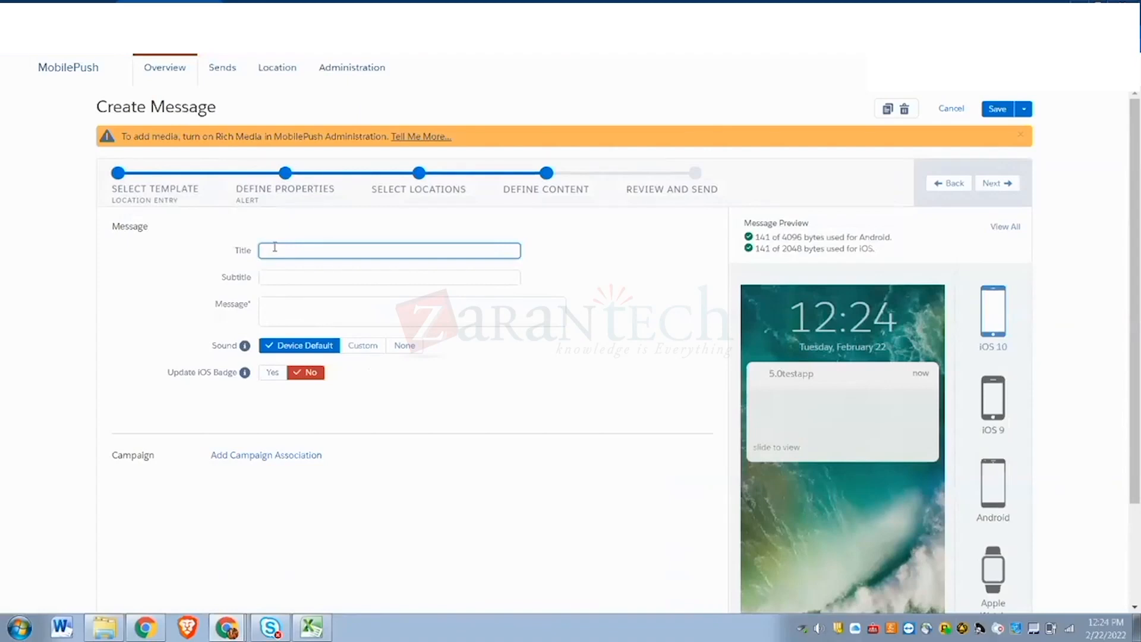
text(visitu s)
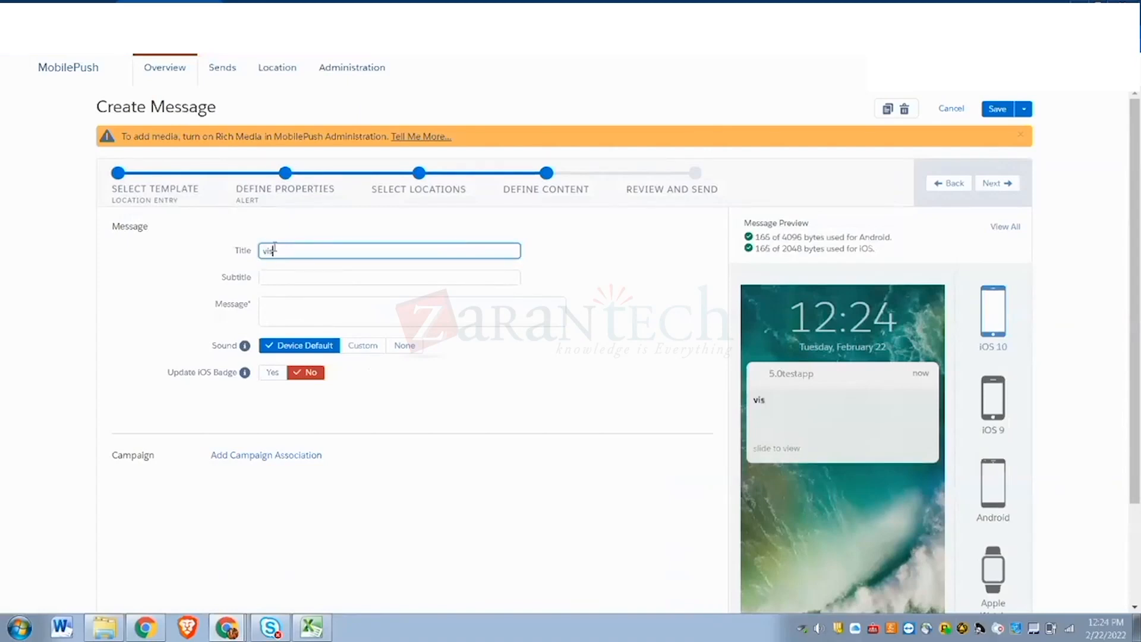
key(BackSpace)
text(us)
click(277, 278)
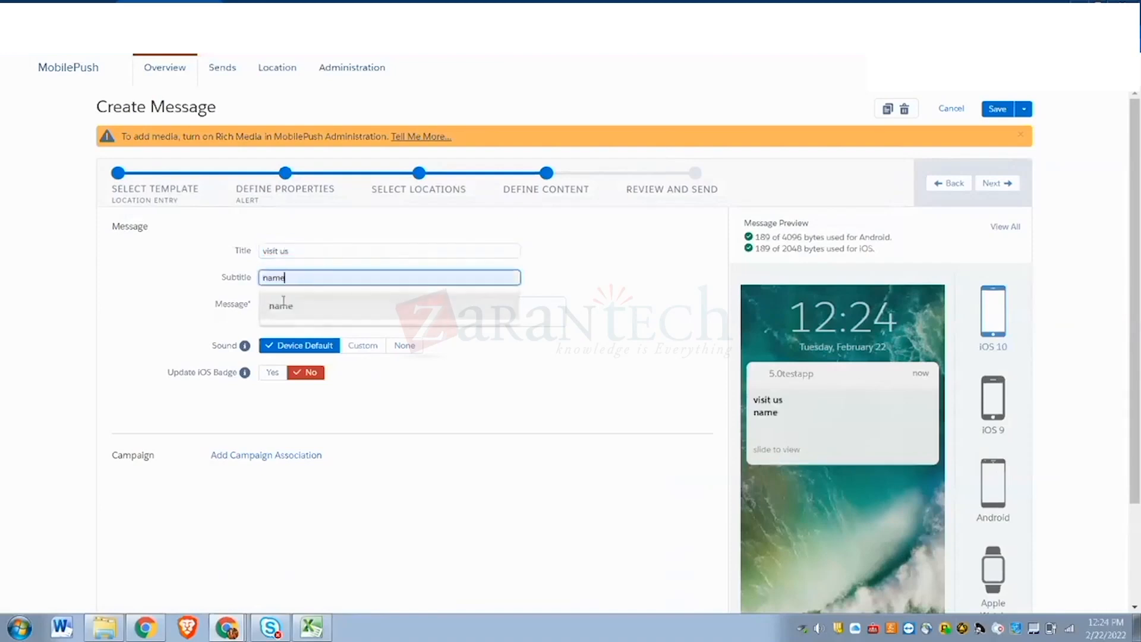
click(283, 306)
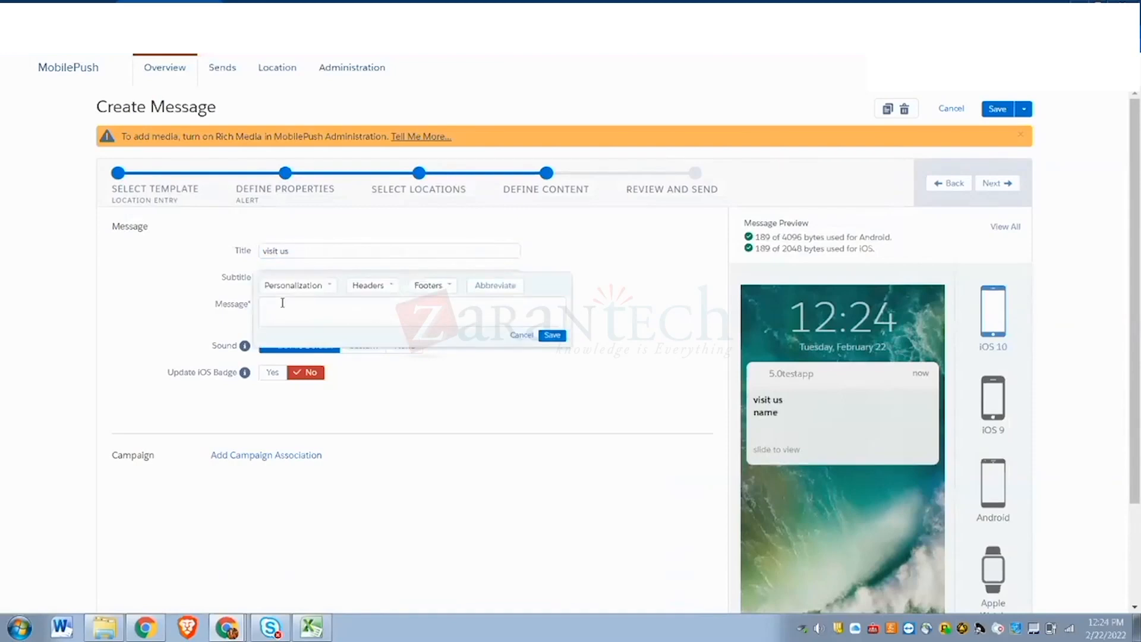
- Enter the message 'look back t us', save it, and move to Review and Send
text(look back t us)
click(551, 335)
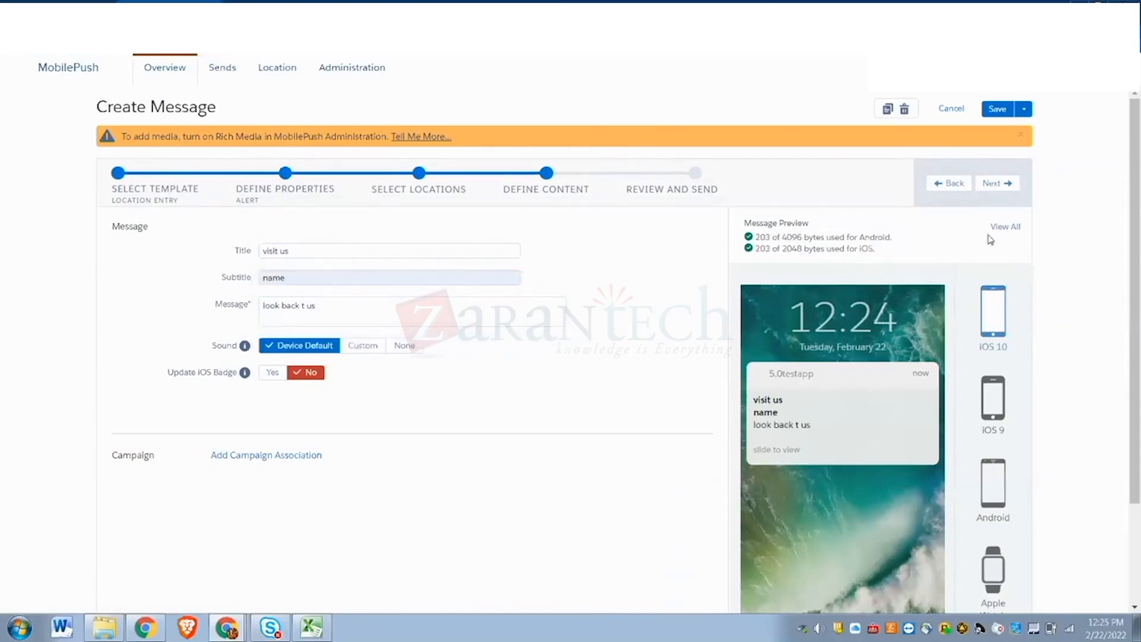
click(996, 184)
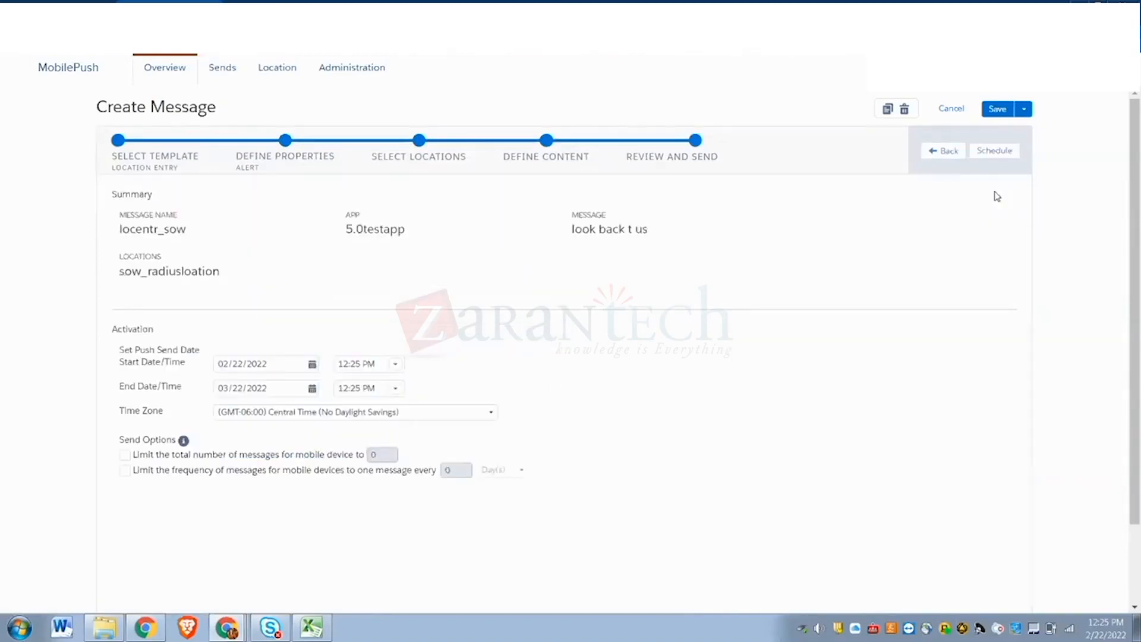
- Save locentr_sow as a draft, schedule it, cancel the Activate confirmation, and revisit the start date
click(1003, 112)
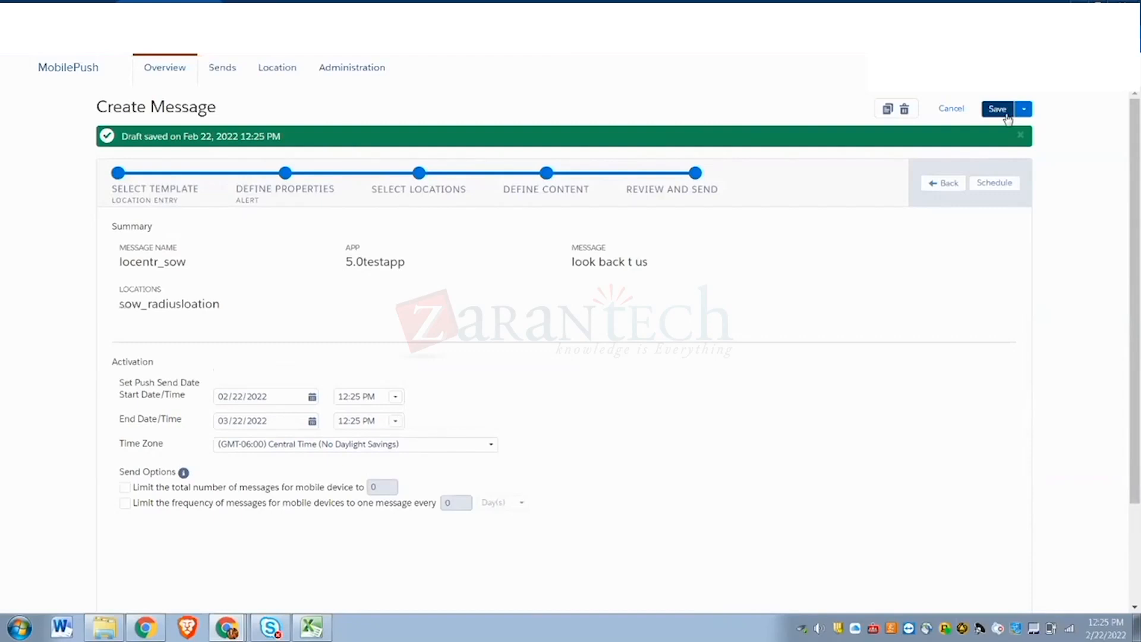
click(981, 184)
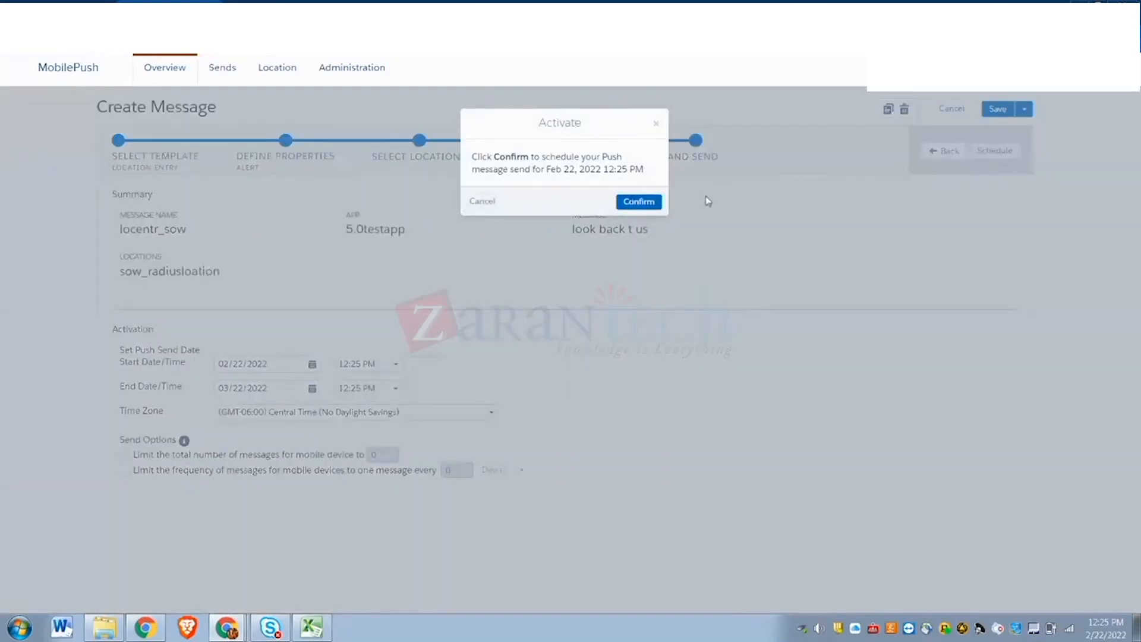
click(482, 202)
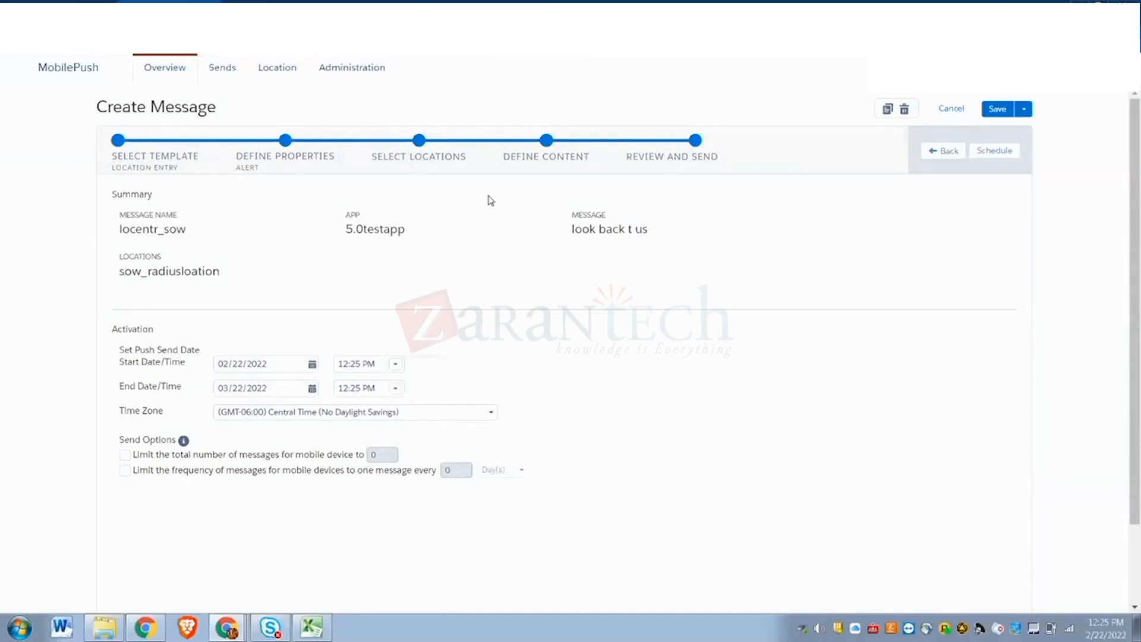
click(312, 364)
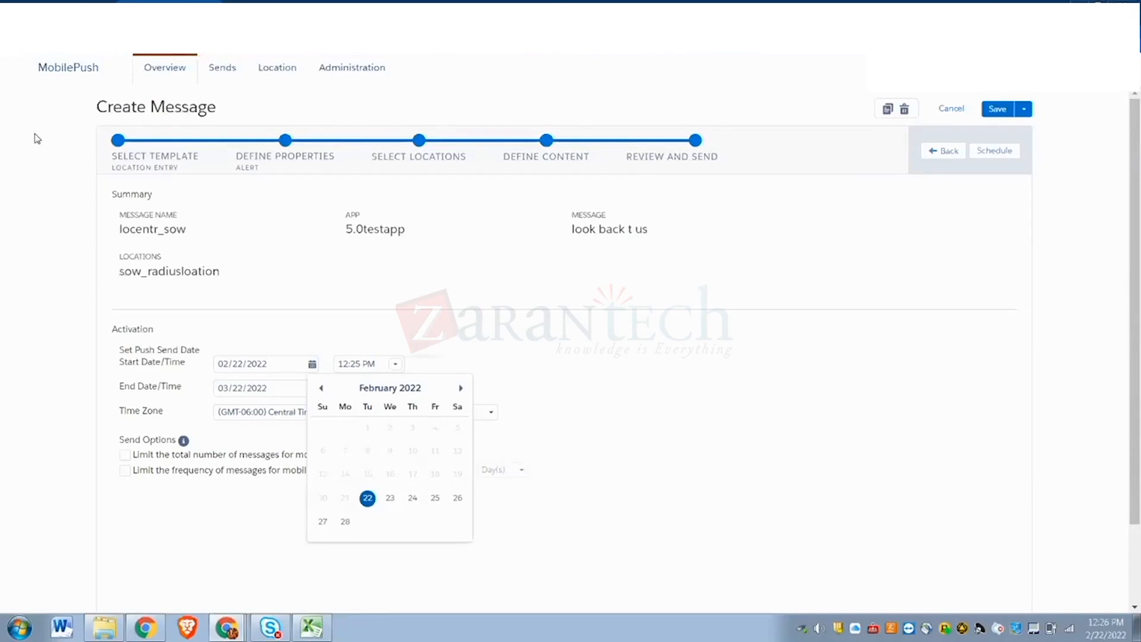
click(499, 332)
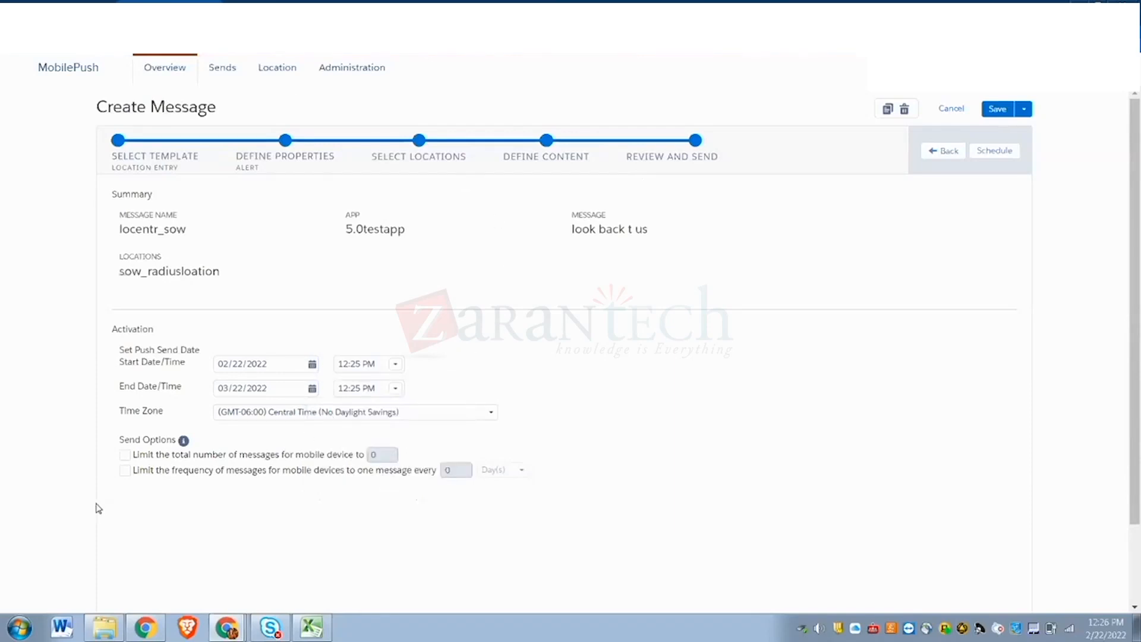